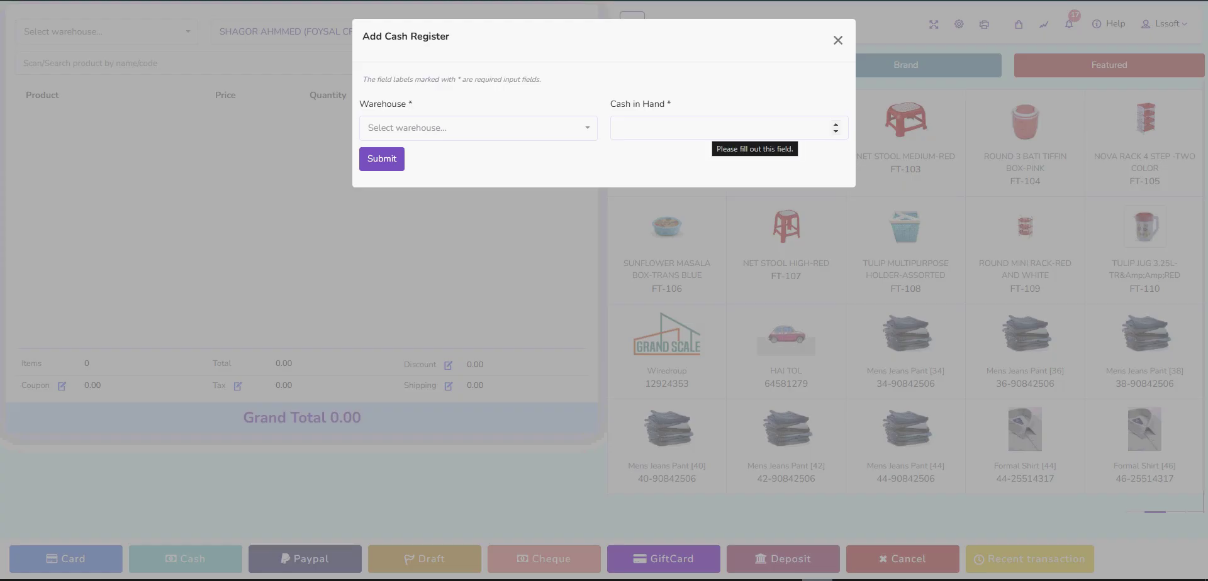
# - Dismiss the cash register form and set the sale's warehouse to Fayasl crockeries and gift corner
pyautogui.click(838, 40)
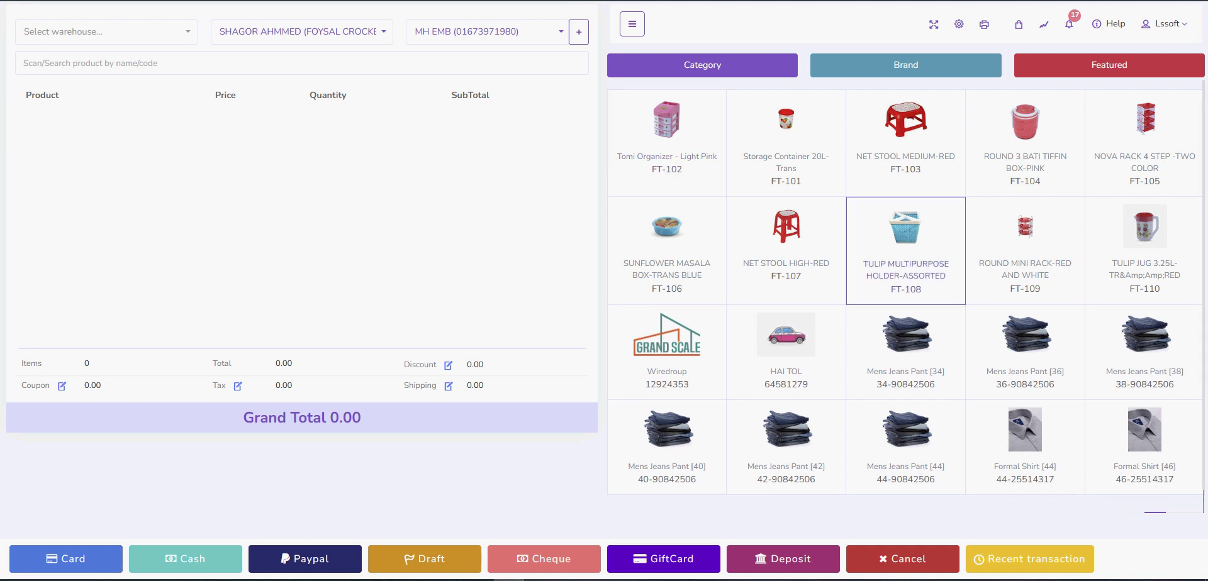
pyautogui.scroll(-1, 1025, 352)
pyautogui.scroll(1, 1026, 352)
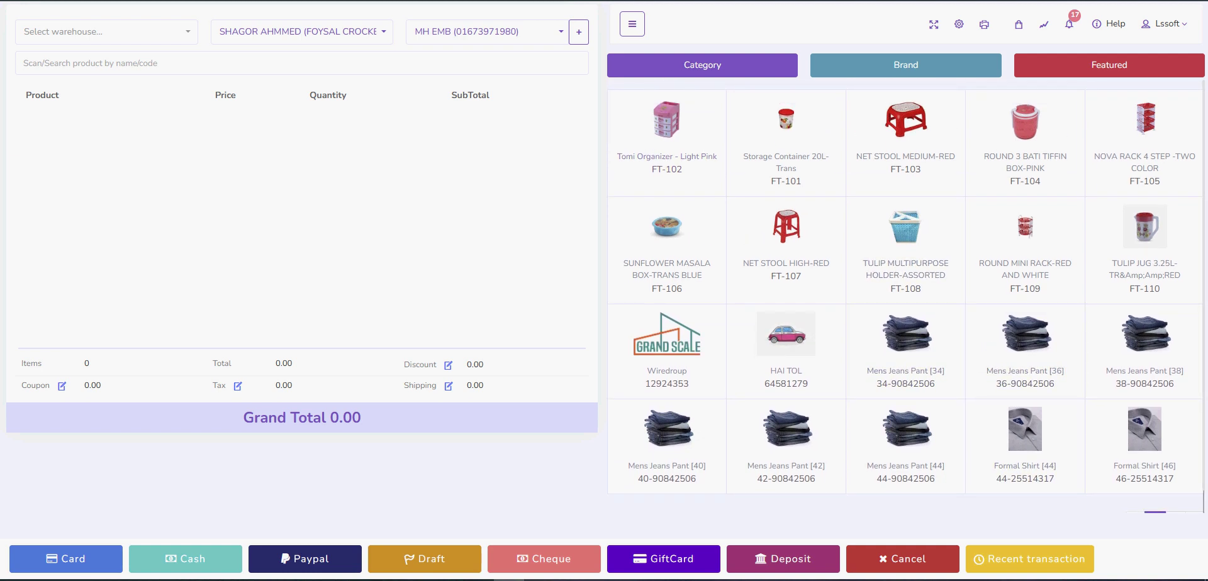
pyautogui.click(106, 32)
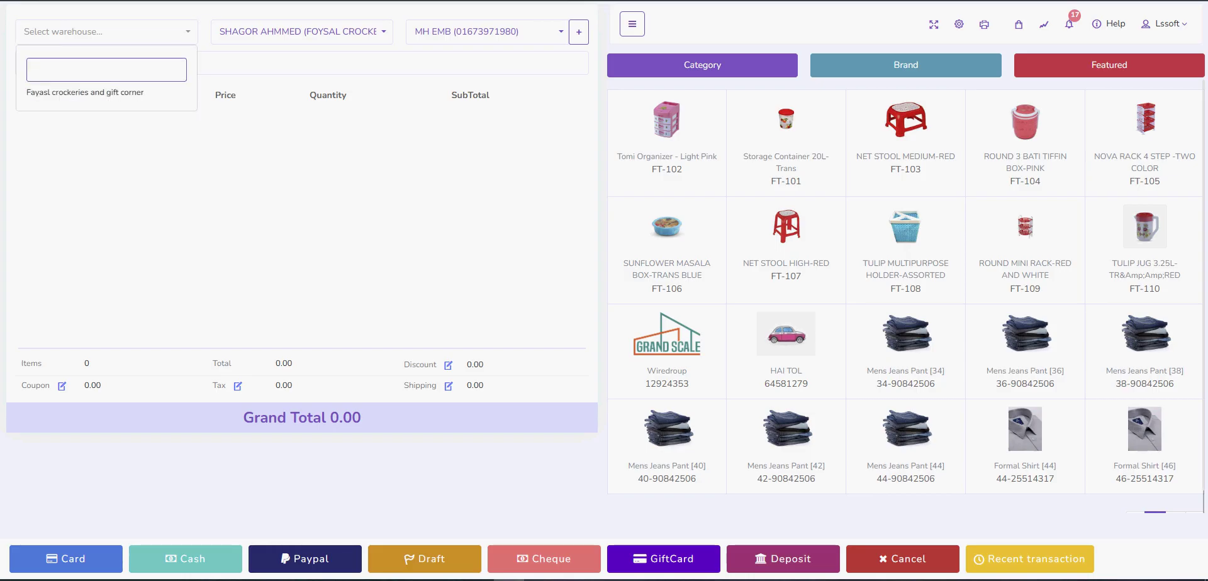
pyautogui.click(85, 92)
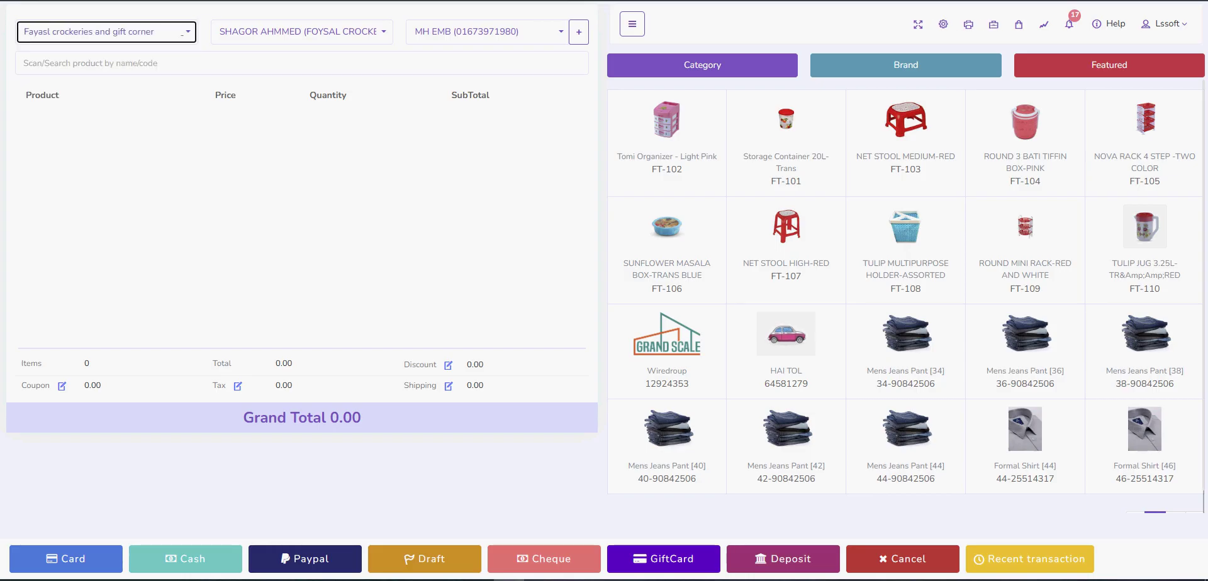
# - Select the biller of FOYSAL CROCKERIS AND GIFT CORNER and set the sale's customer to Walk-in-Customer
pyautogui.click(302, 32)
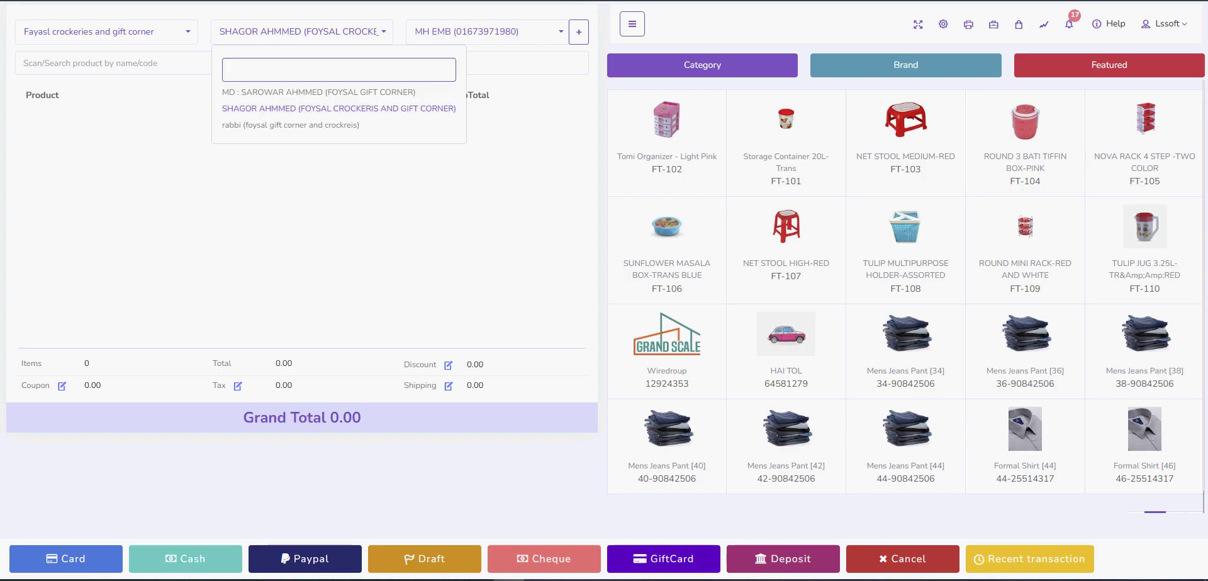
pyautogui.click(339, 109)
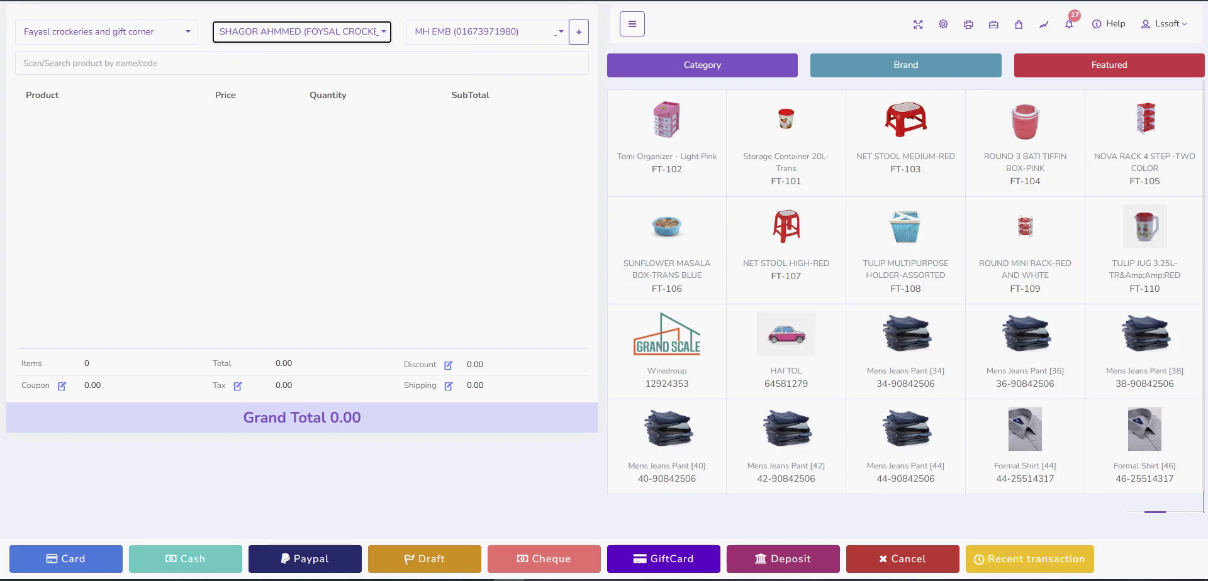
pyautogui.press('Tab')
pyautogui.press('Return')
pyautogui.scroll(-5, 538, 309)
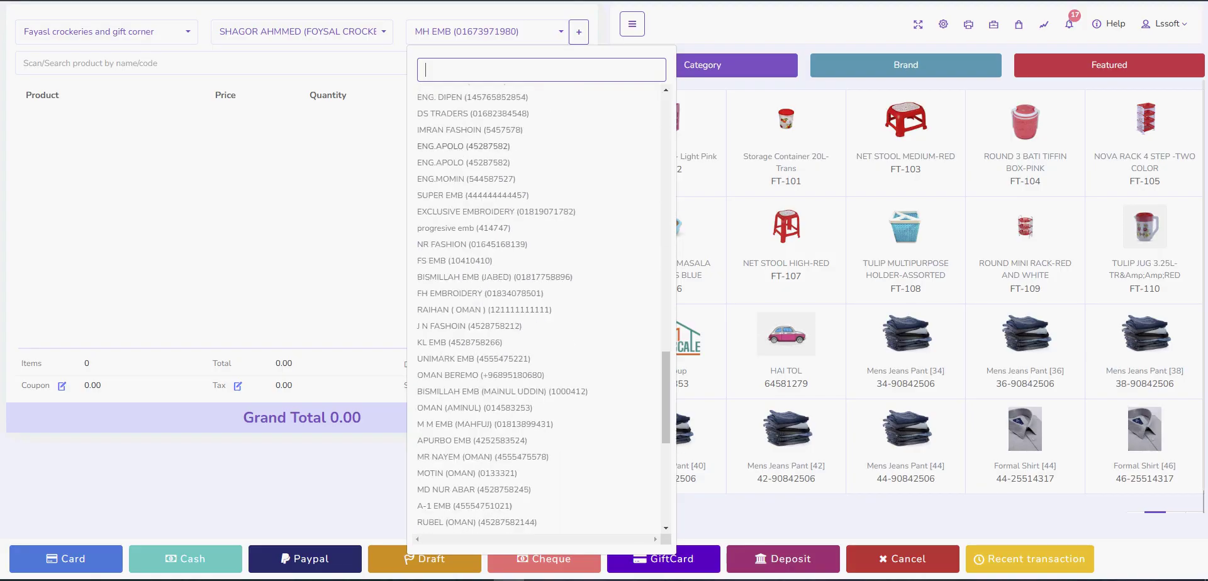
pyautogui.scroll(-6, 504, 346)
pyautogui.scroll(18, 503, 346)
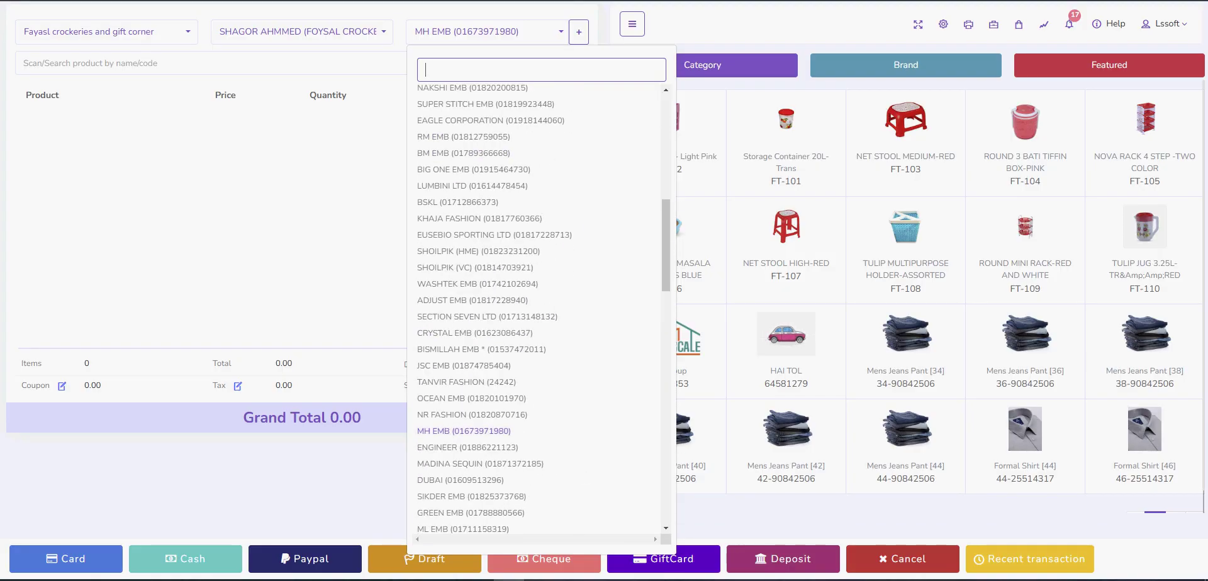
pyautogui.scroll(10, 503, 315)
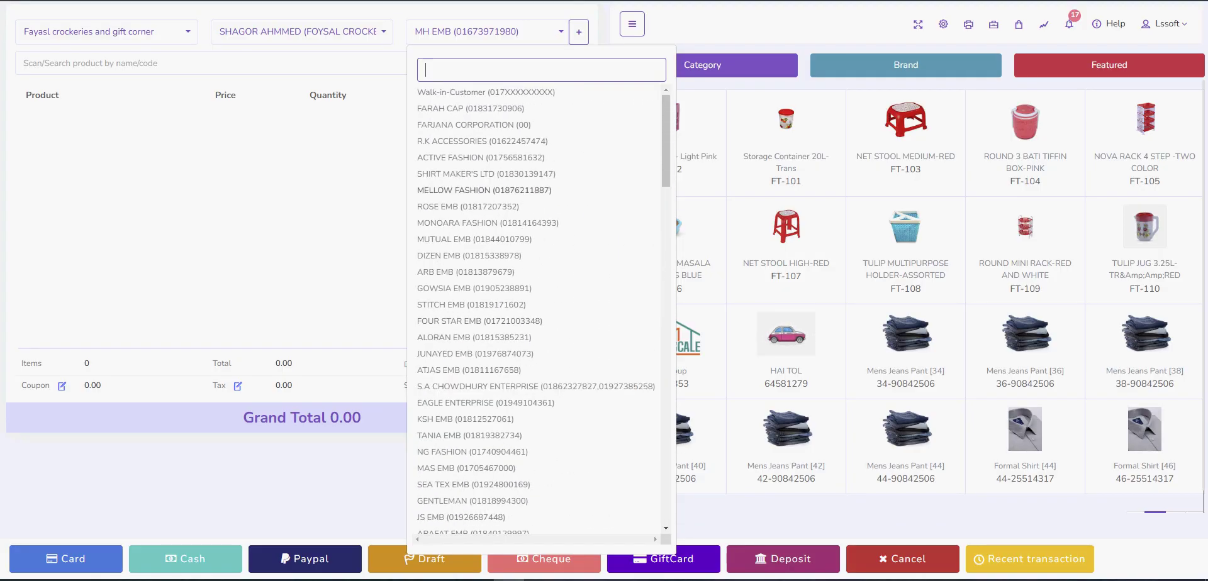
pyautogui.click(484, 92)
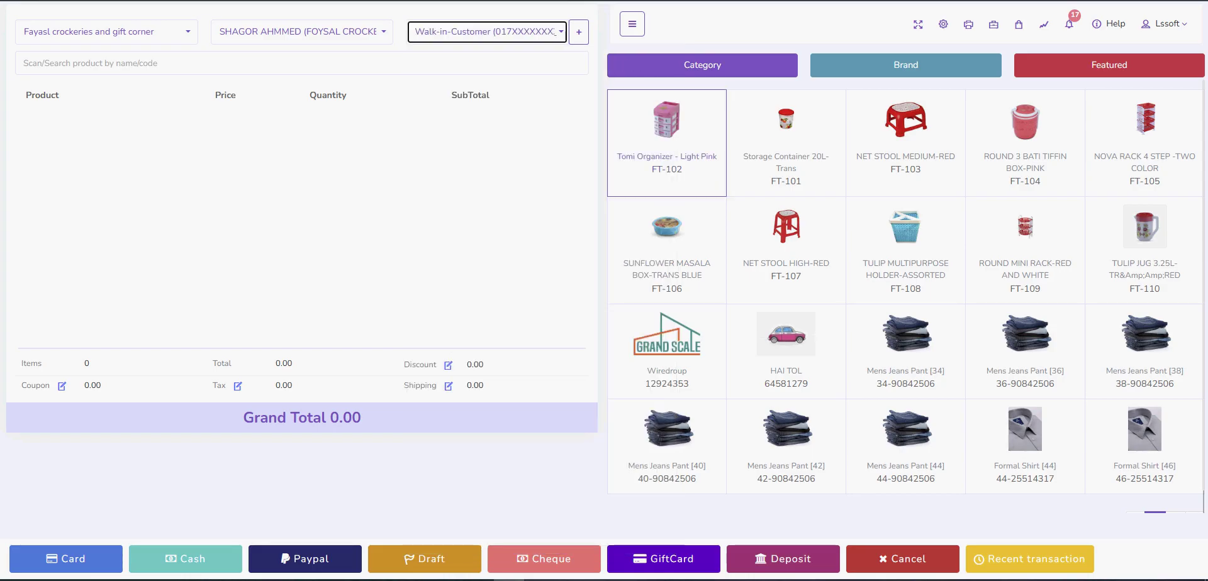
pyautogui.click(503, 164)
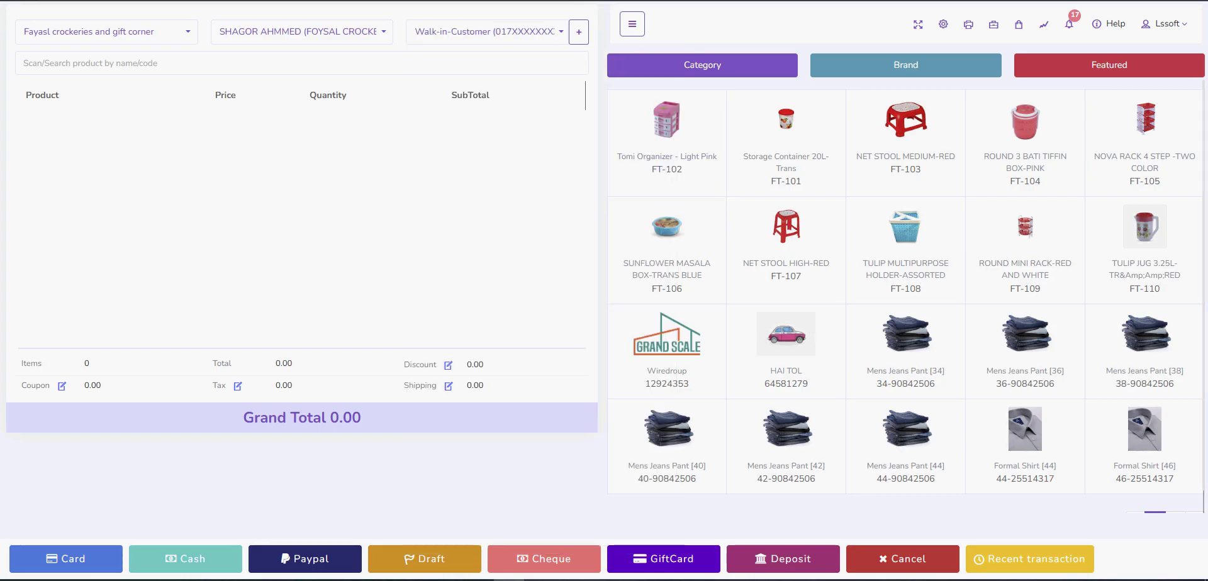
# - Open the new customer form, review its customer group choices, and close it without adding a customer
pyautogui.click(579, 31)
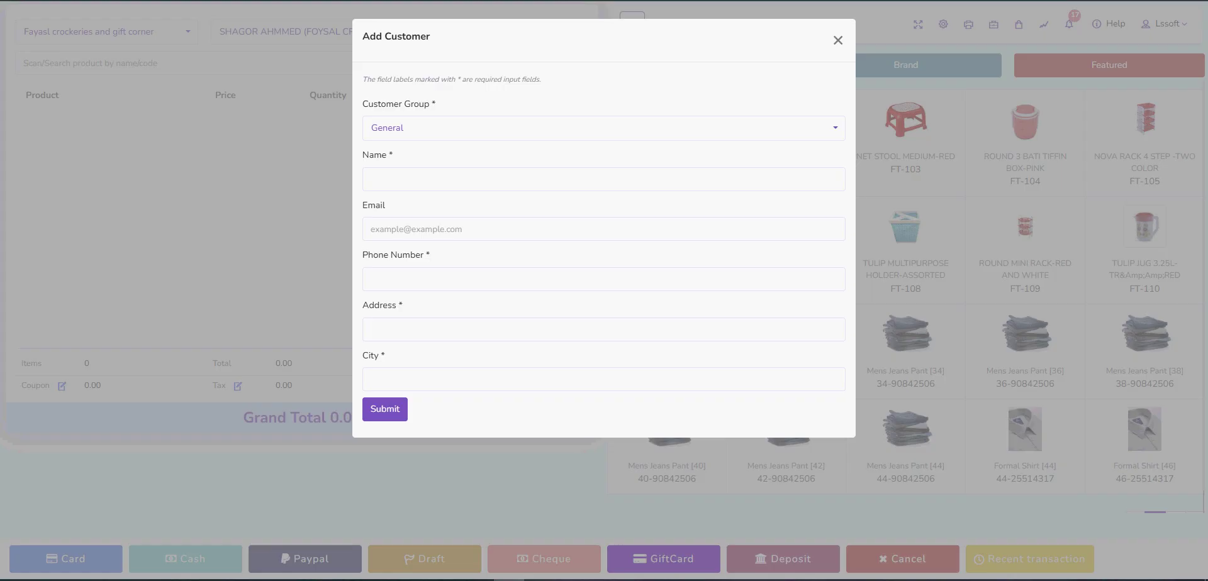
pyautogui.click(830, 130)
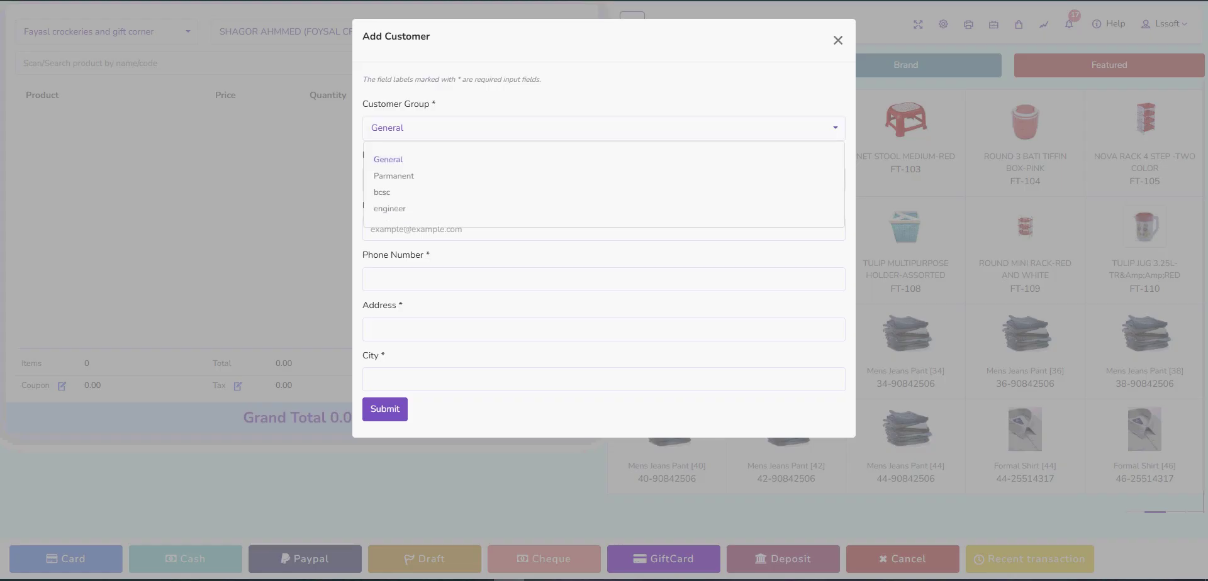
pyautogui.click(433, 104)
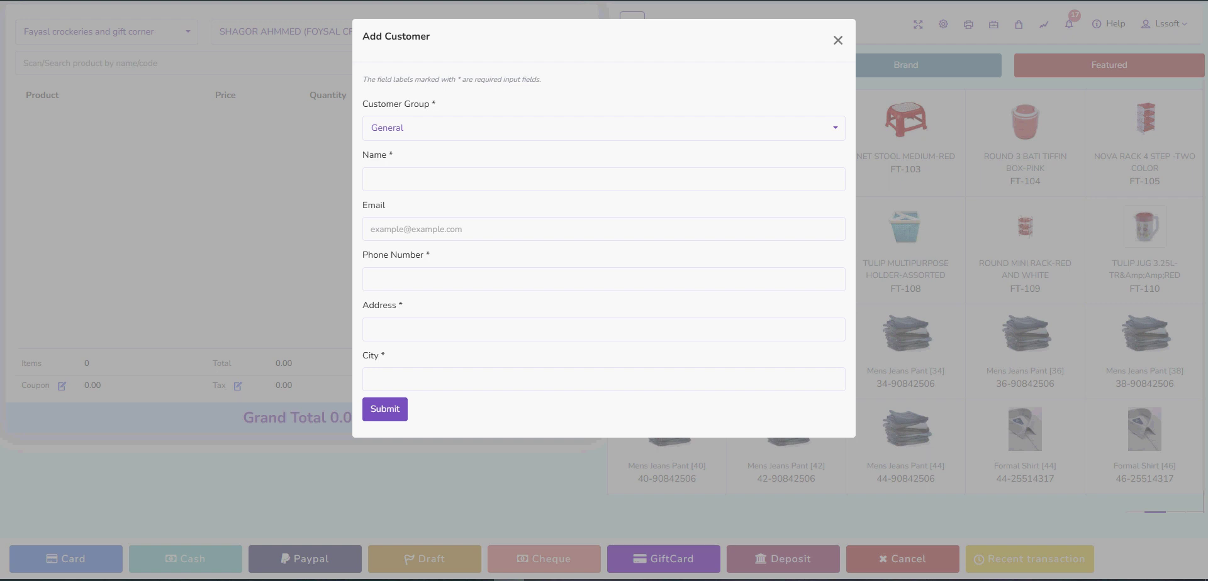
pyautogui.click(433, 127)
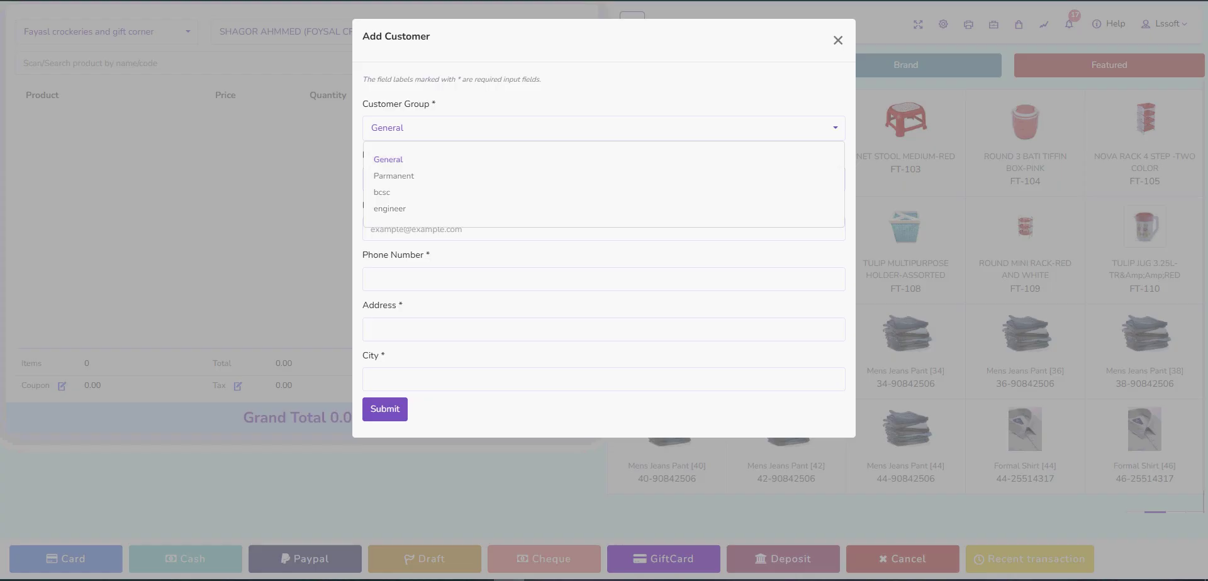
pyautogui.click(604, 128)
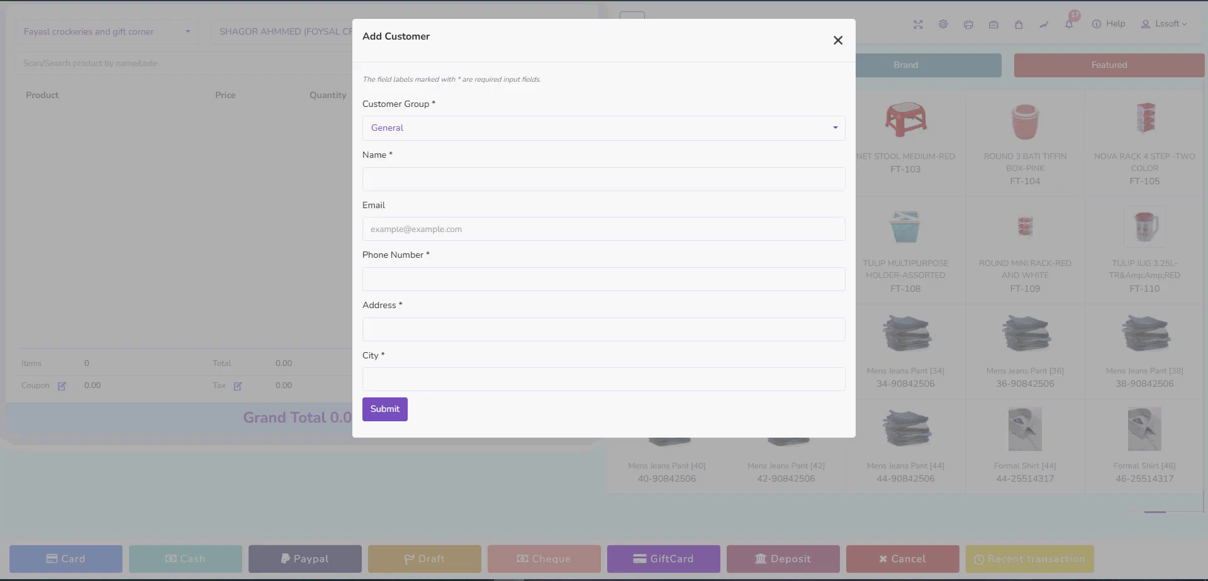
pyautogui.click(838, 40)
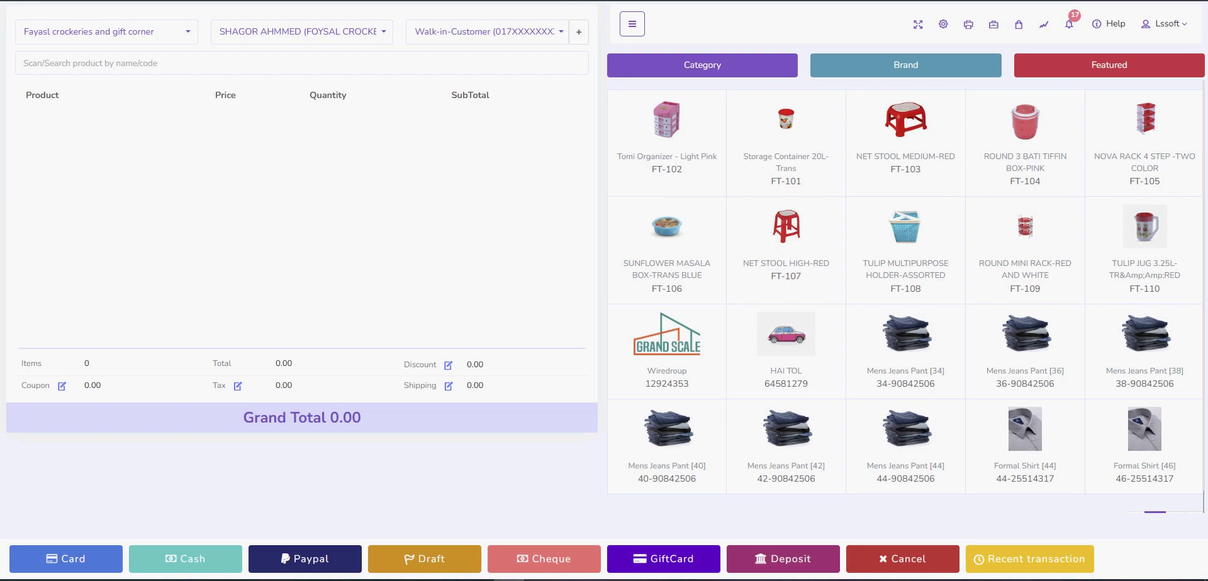
# - Try to add the products FT-102, FT-101, FT-103 and FT-105 to the sale, dismissing each alert
pyautogui.click(672, 126)
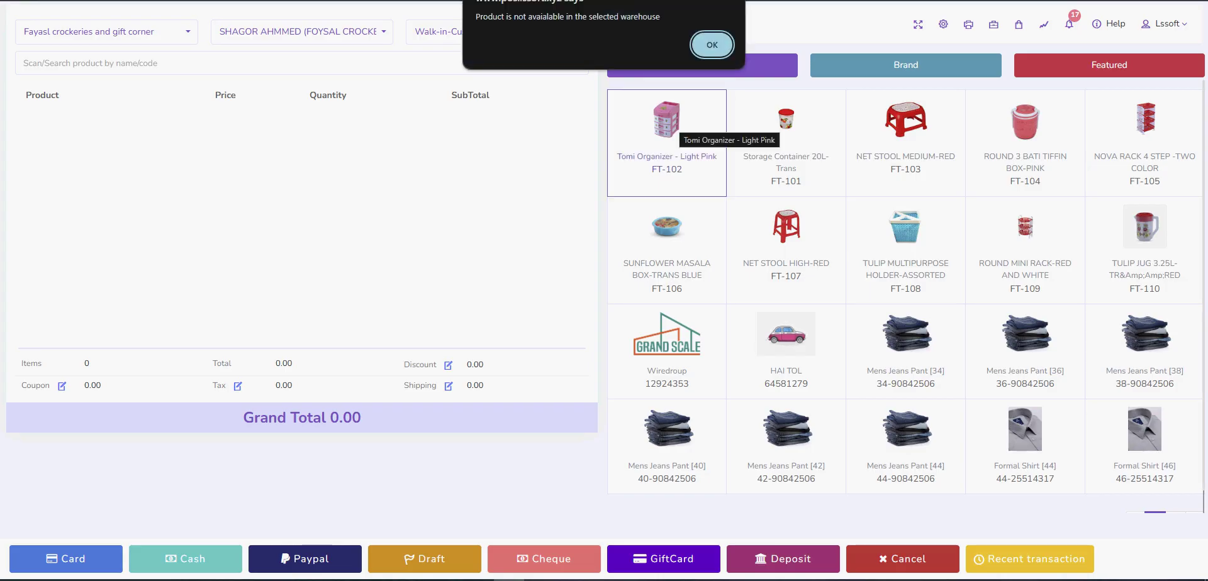
pyautogui.press('Return')
pyautogui.click(807, 156)
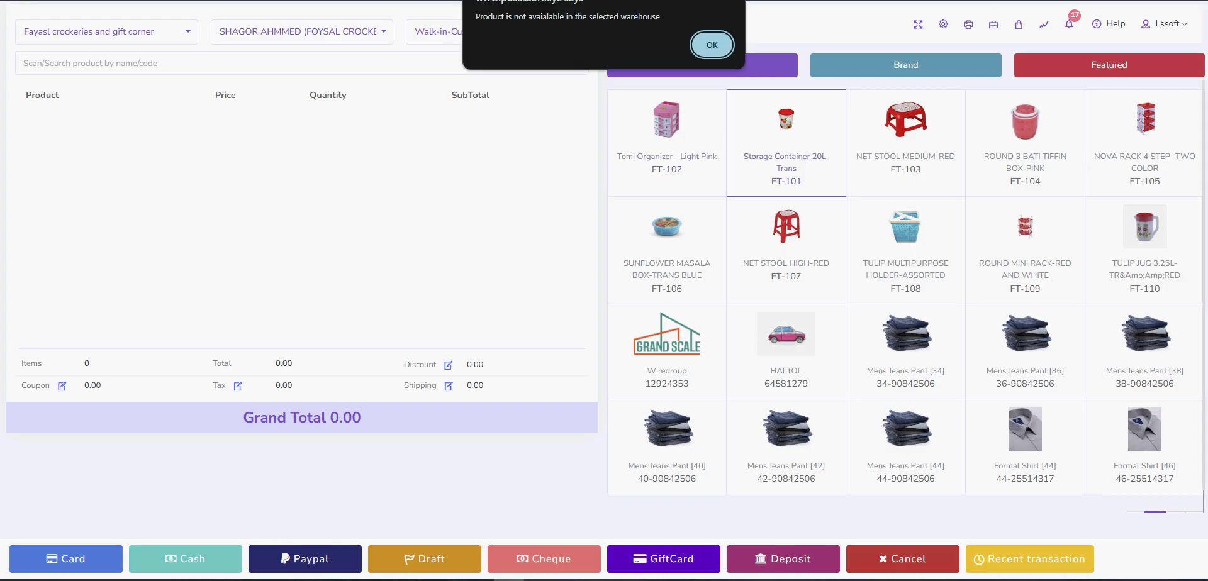
pyautogui.press('Return')
pyautogui.click(925, 156)
pyautogui.press('Return')
pyautogui.click(1095, 156)
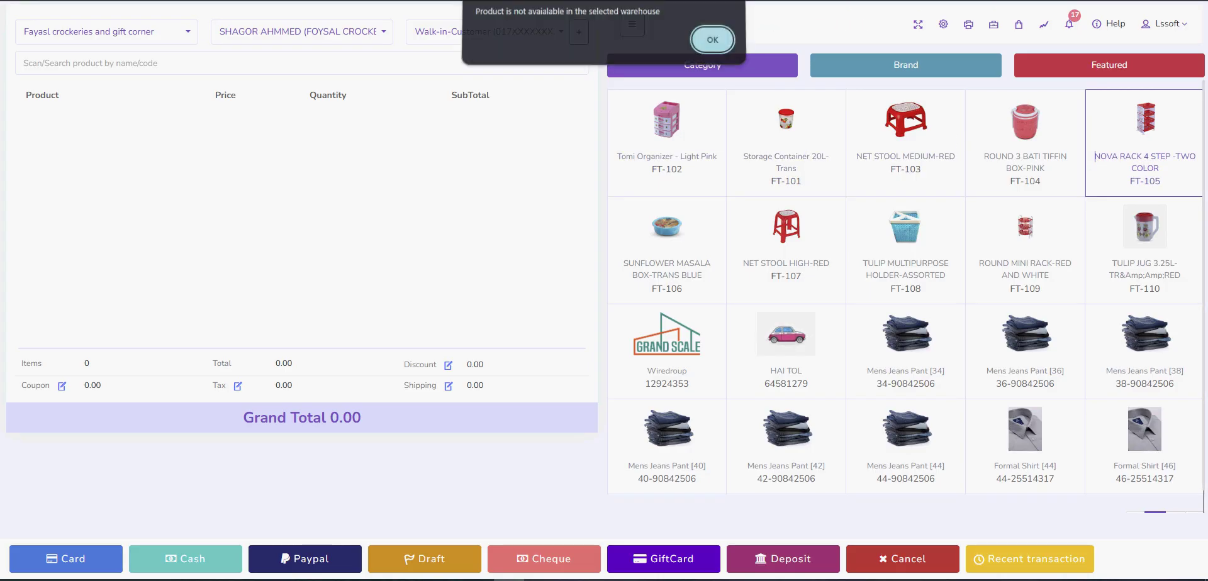
pyautogui.press('Return')
# - Try to add HAI TOL, Wiredroup and Mens Jeans Pant [34], [38] and [44] to the sale, dismissing each alert
pyautogui.click(786, 371)
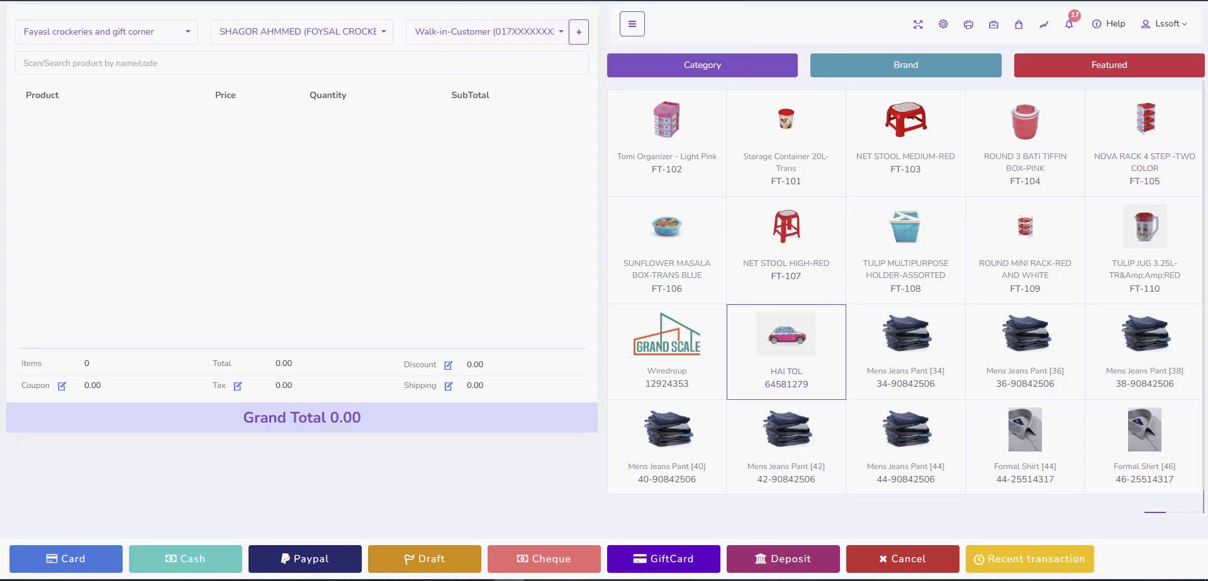
pyautogui.click(786, 359)
pyautogui.click(712, 44)
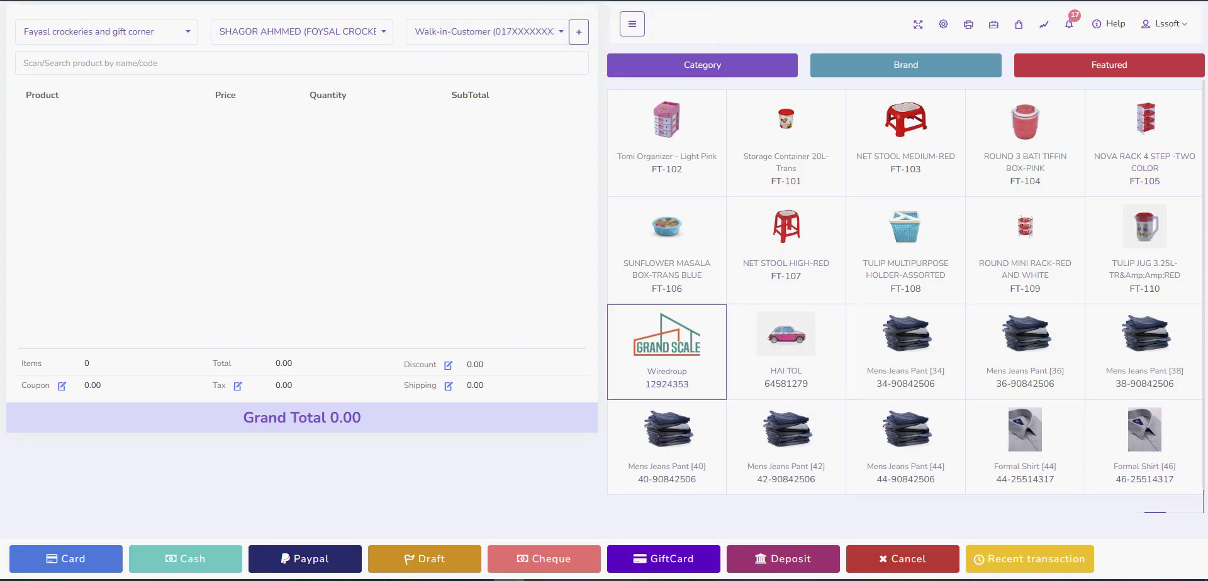
pyautogui.click(667, 359)
pyautogui.press('Return')
pyautogui.click(909, 358)
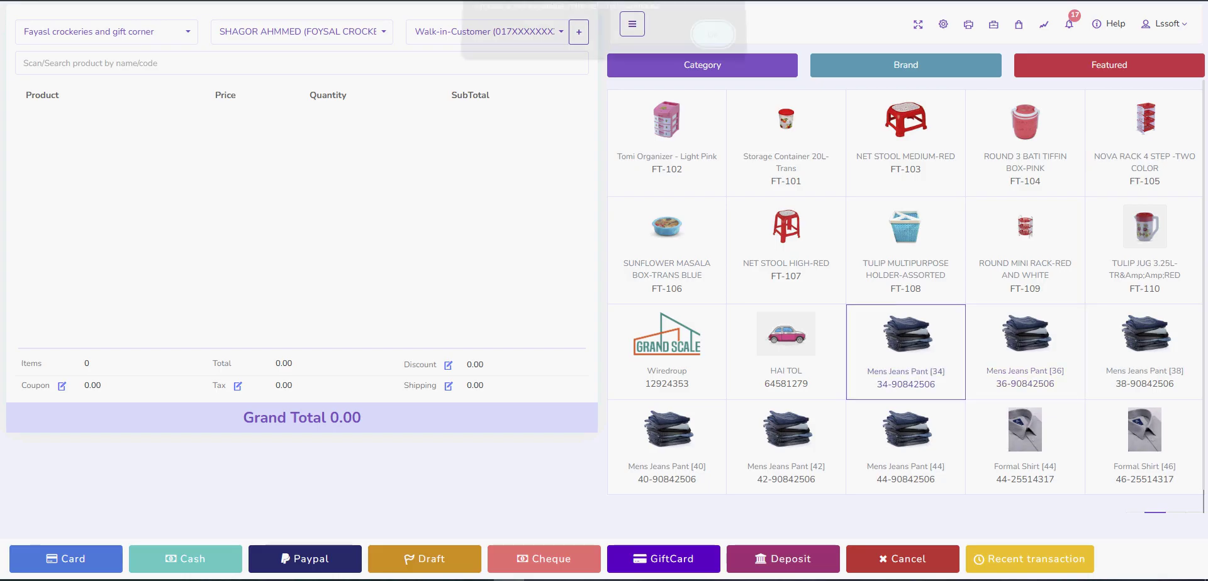
pyautogui.click(701, 41)
pyautogui.click(1145, 368)
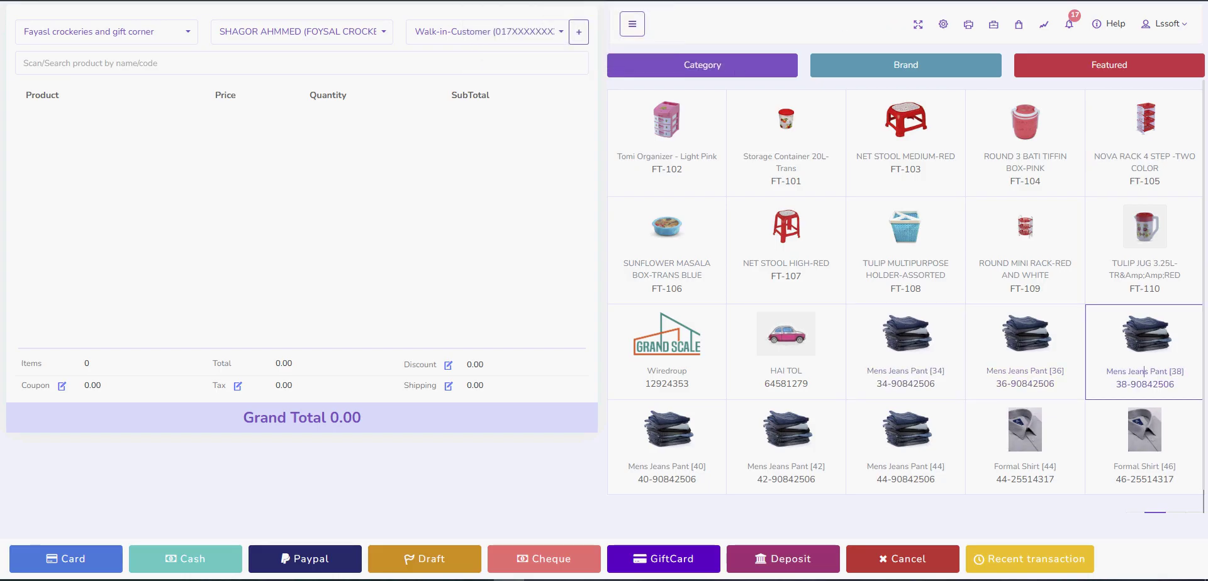
pyautogui.click(712, 44)
pyautogui.click(906, 440)
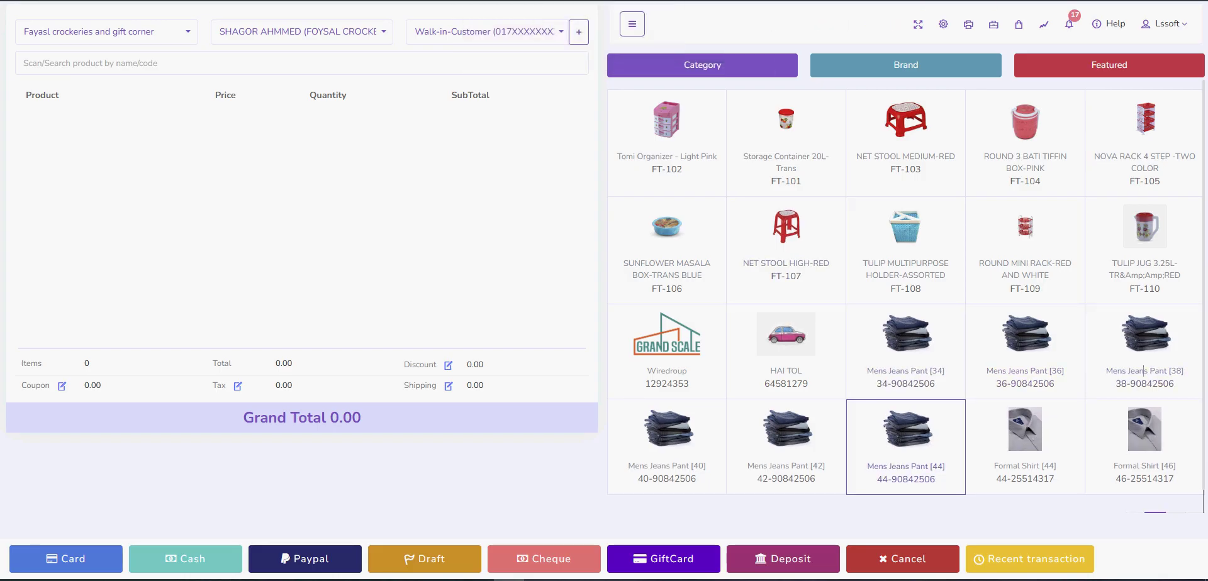
pyautogui.click(712, 45)
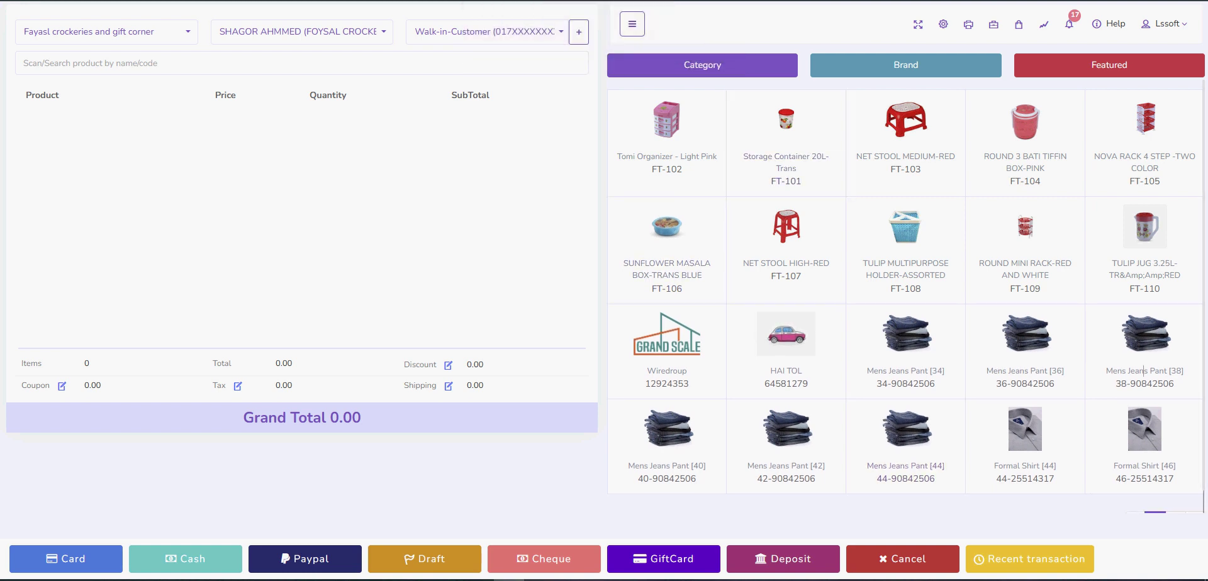
# - Check the warehouse choices for the sale and go to the dashboard
pyautogui.click(107, 32)
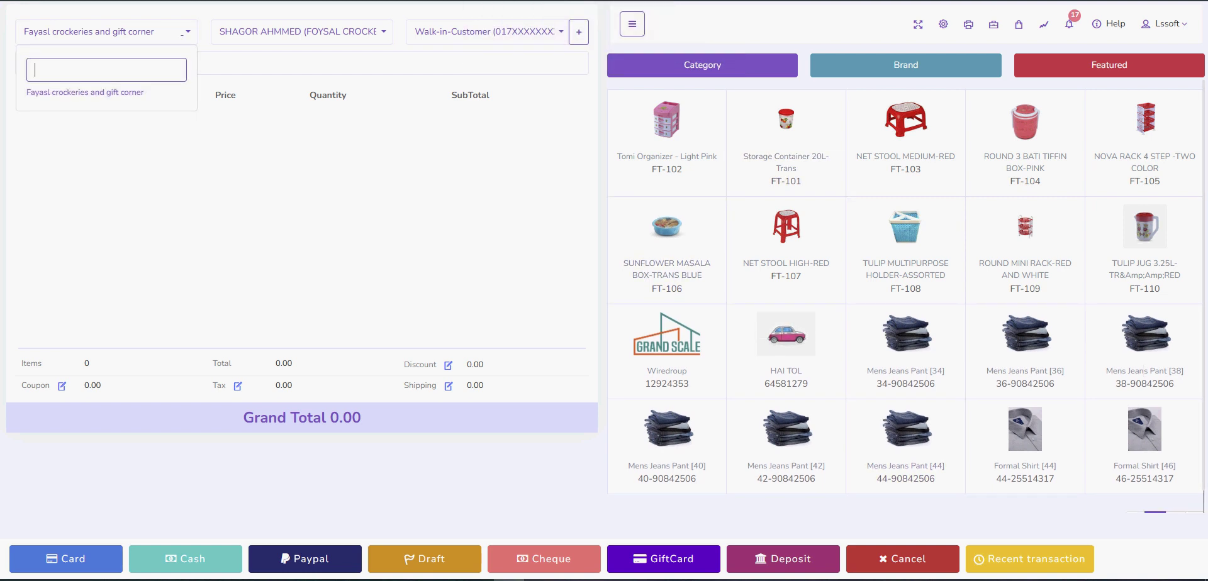
pyautogui.click(107, 32)
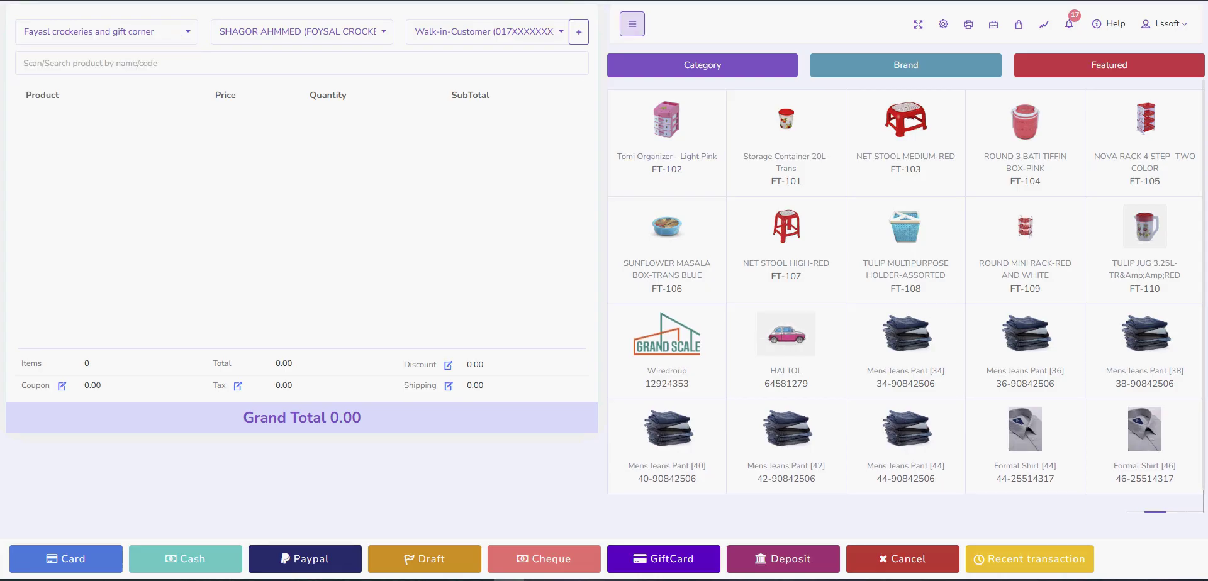
pyautogui.click(632, 24)
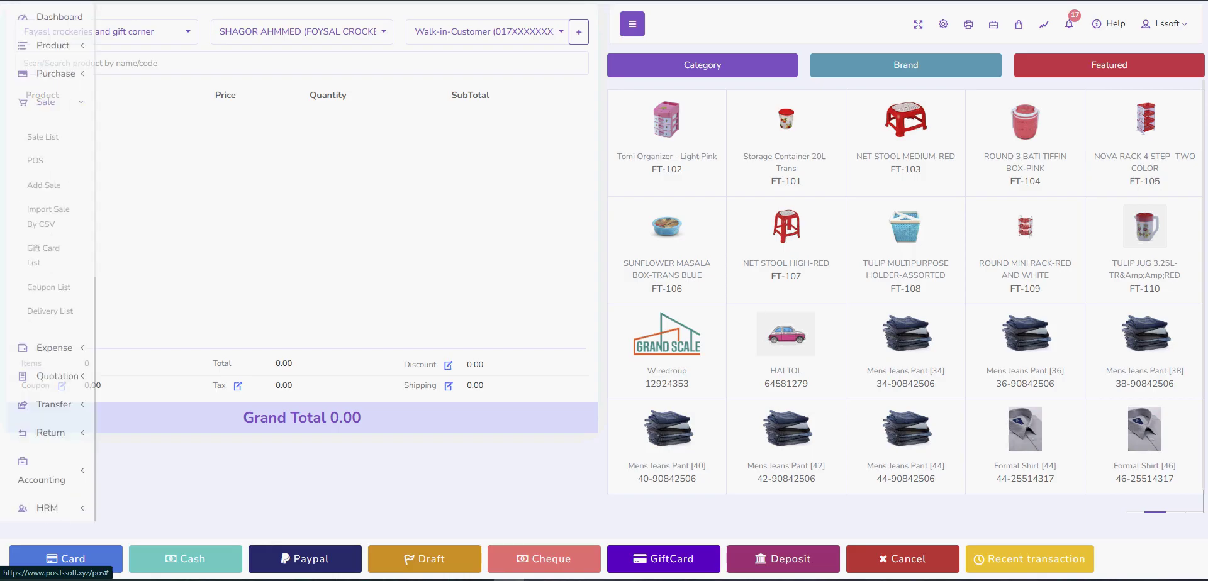
pyautogui.click(59, 17)
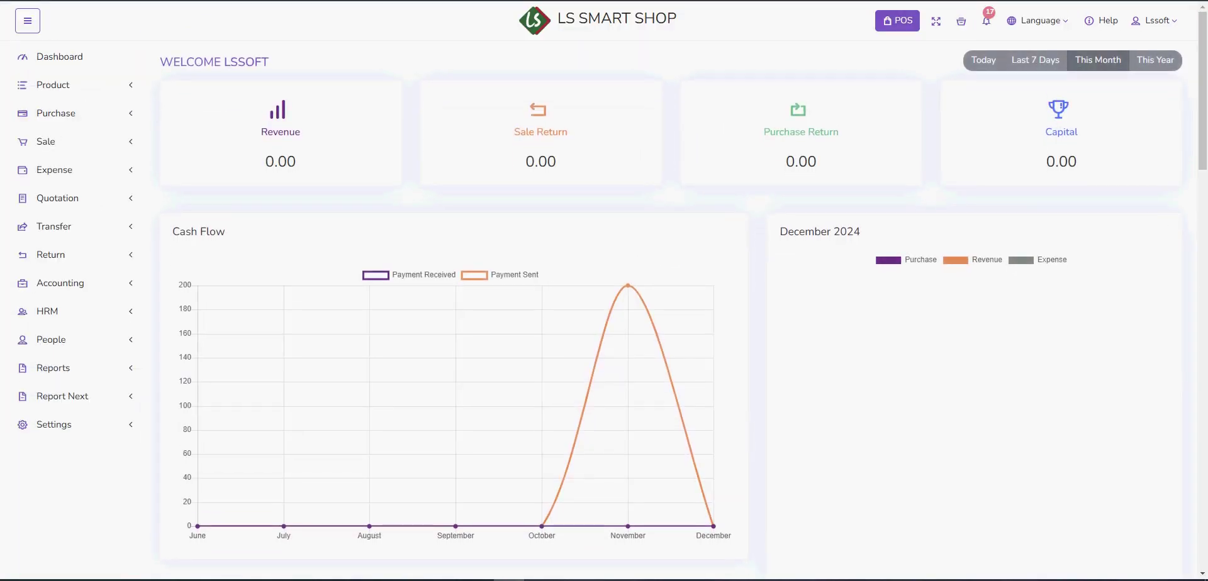
# - Review the dashboard figures for today, the last 7 days, this month and this year
pyautogui.scroll(-6, 604, 289)
pyautogui.scroll(6, 604, 290)
pyautogui.click(983, 61)
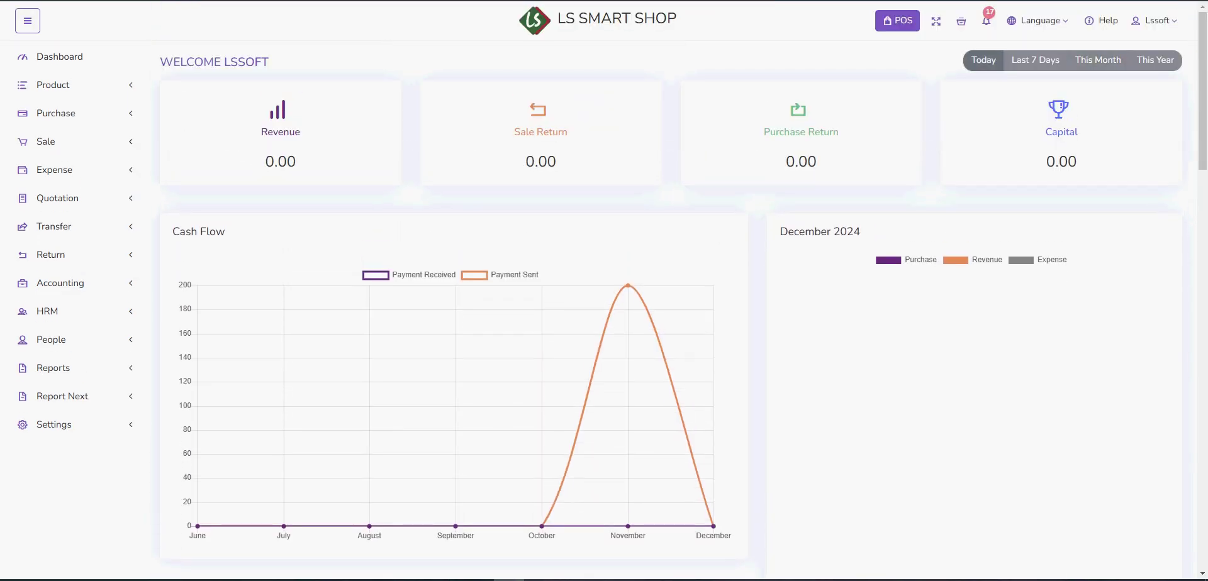
pyautogui.click(1036, 61)
pyautogui.click(1097, 61)
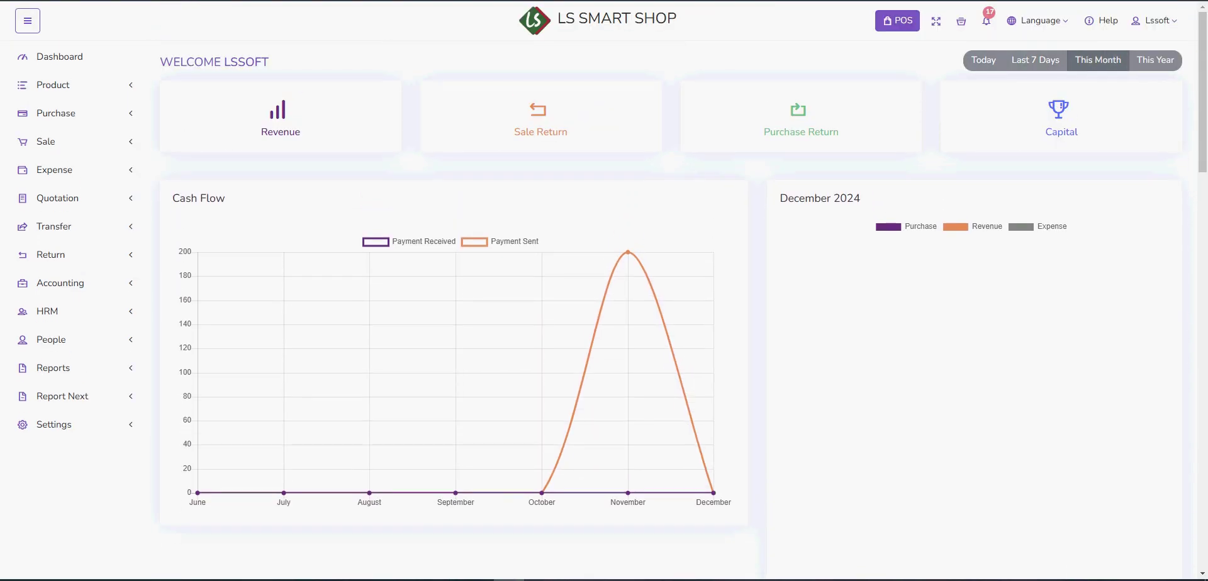
pyautogui.click(1155, 60)
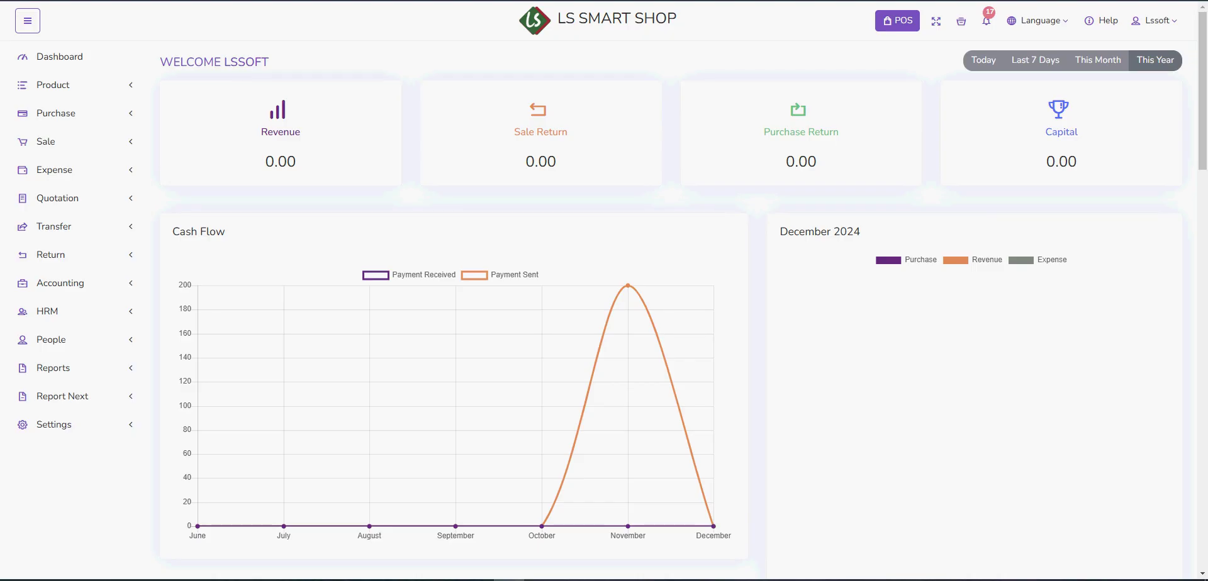
# - Open the list of product categories
pyautogui.click(53, 84)
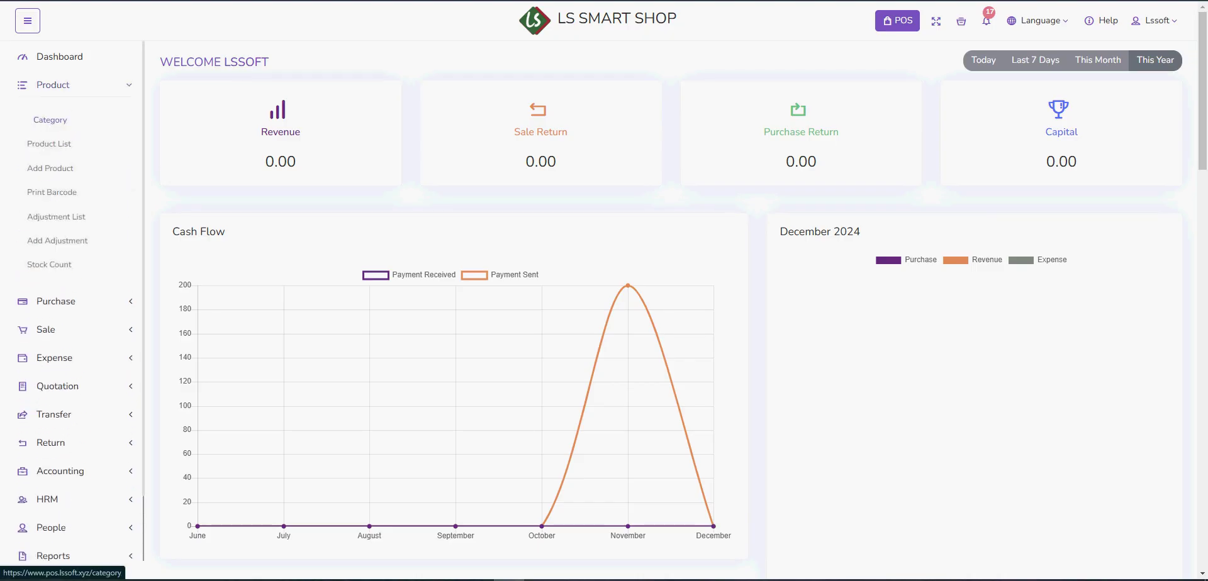
pyautogui.click(50, 119)
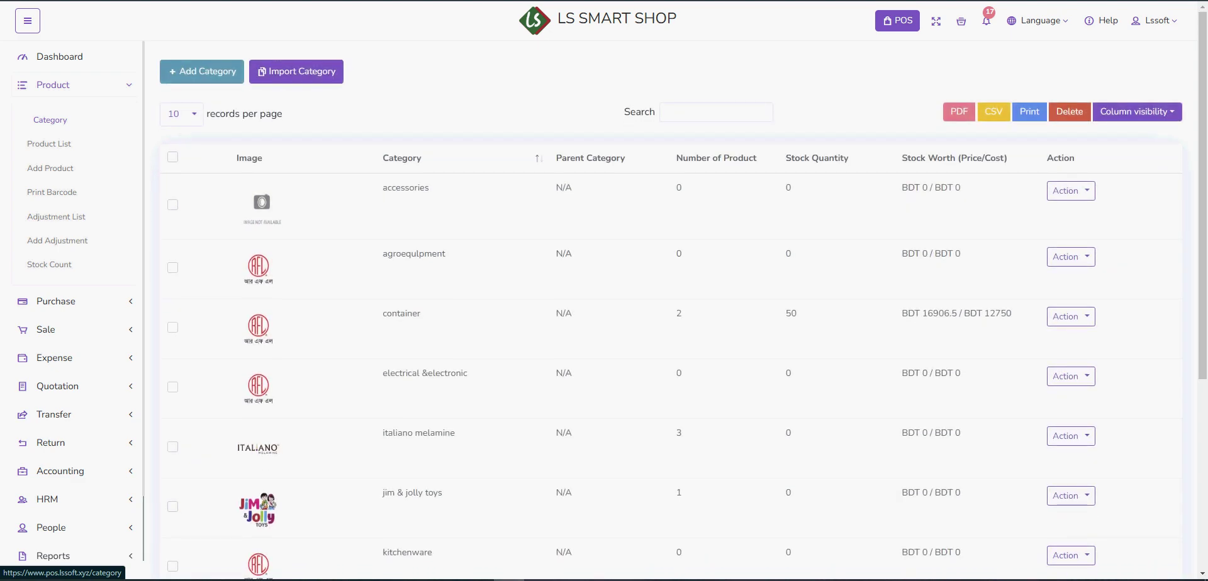
# - Look through the product category list, opening the product list briefly and coming back to the categories
pyautogui.scroll(-5, 671, 314)
pyautogui.scroll(5, 671, 314)
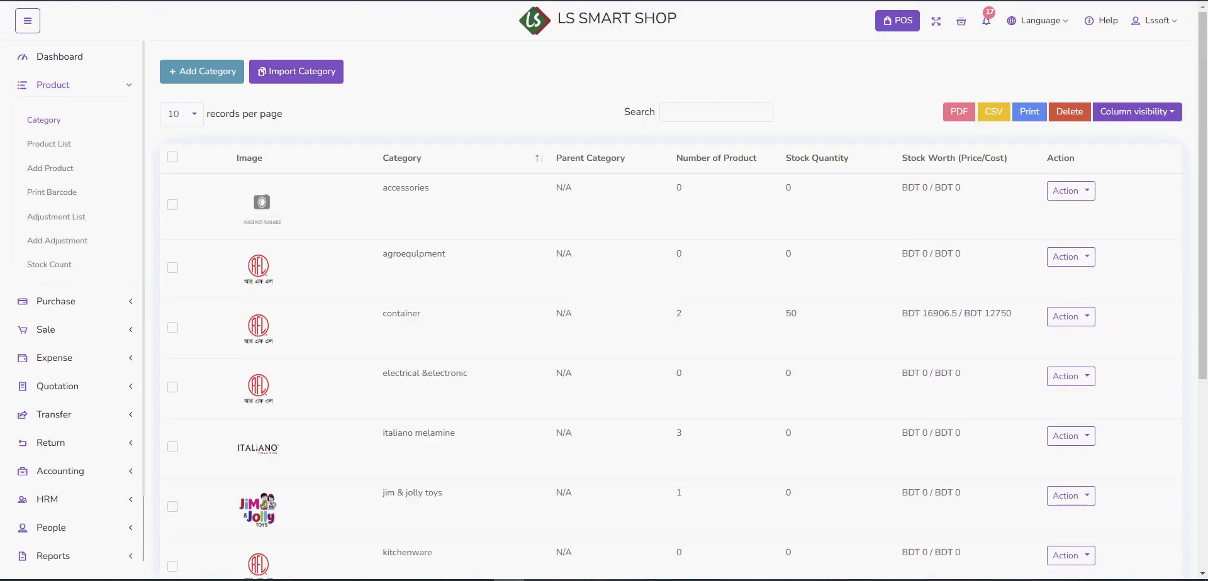
pyautogui.scroll(-5, 671, 314)
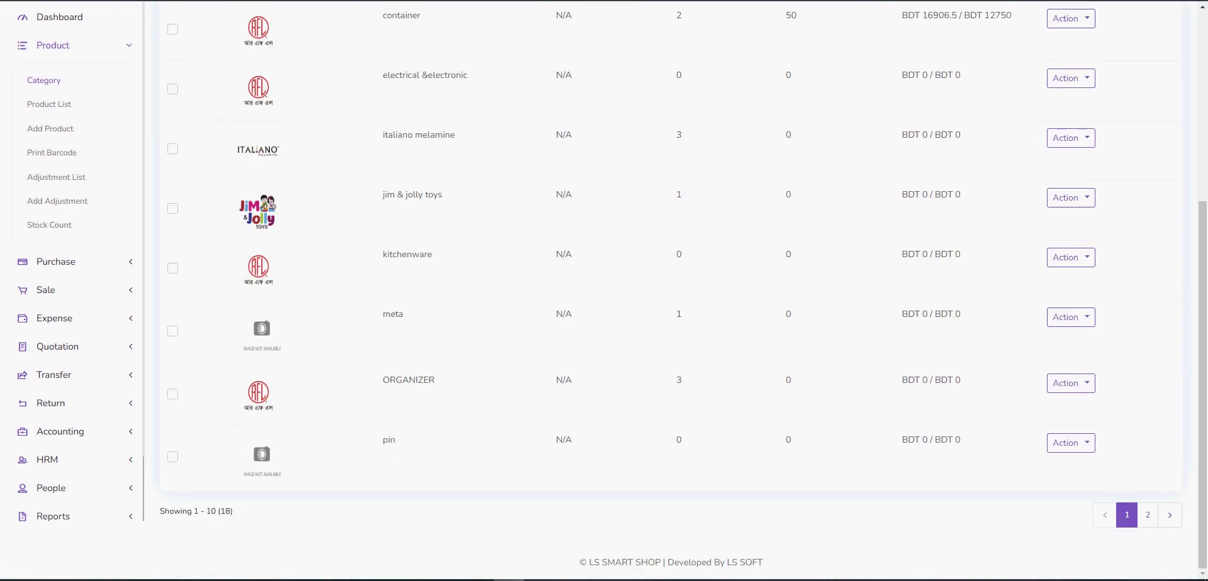
pyautogui.scroll(5, 671, 315)
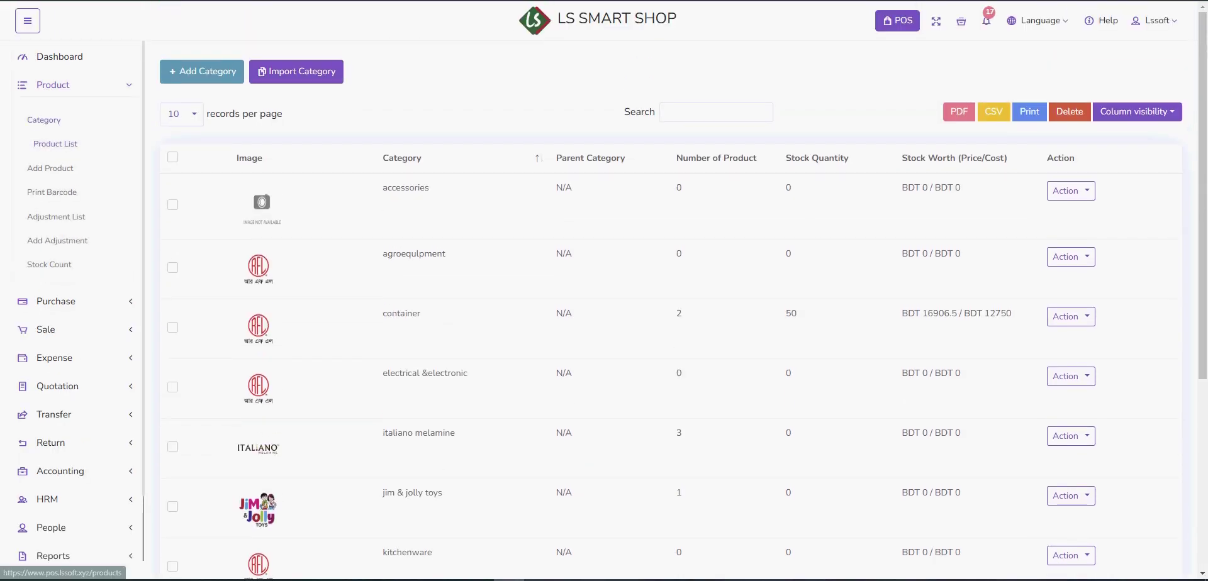
pyautogui.click(55, 143)
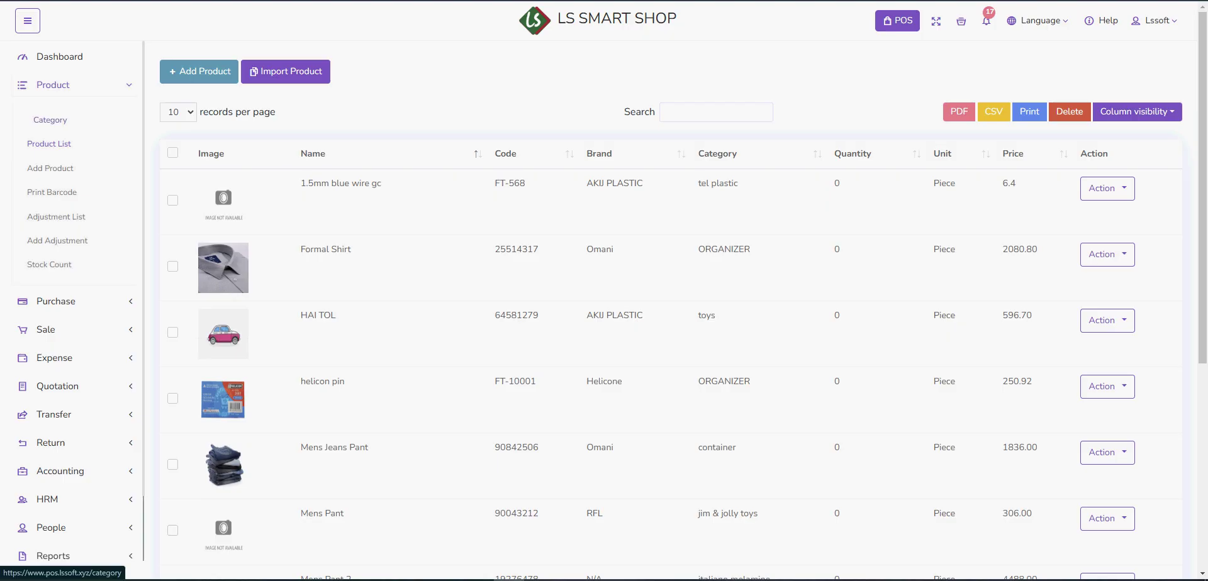
pyautogui.click(44, 119)
pyautogui.scroll(-5, 671, 314)
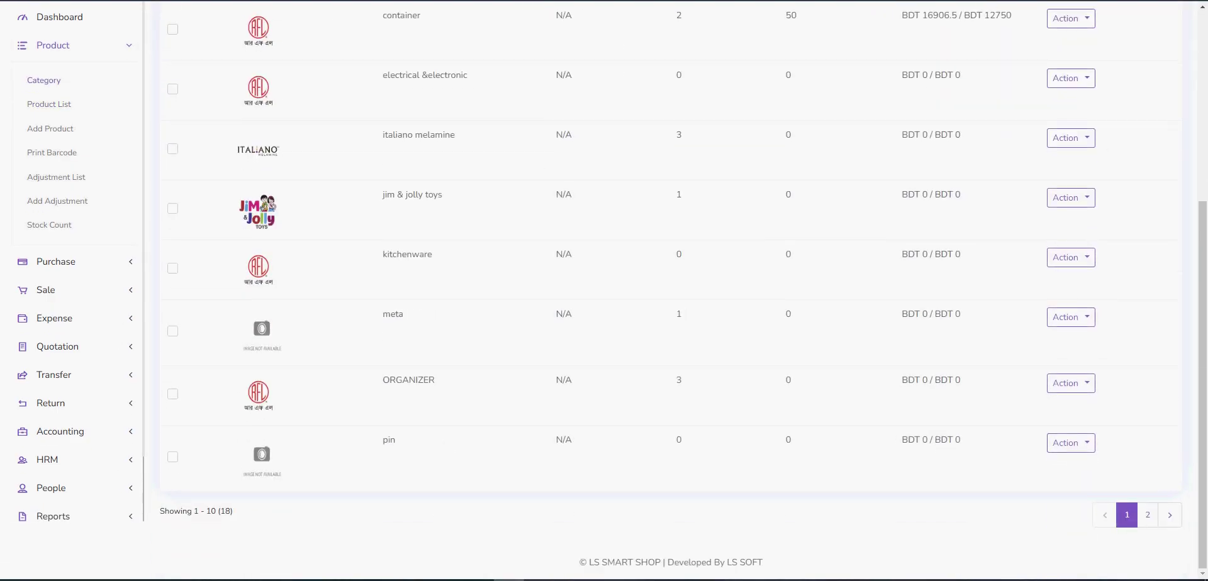
pyautogui.scroll(5, 671, 315)
# - Open the product list and look through both of its pages
pyautogui.click(50, 144)
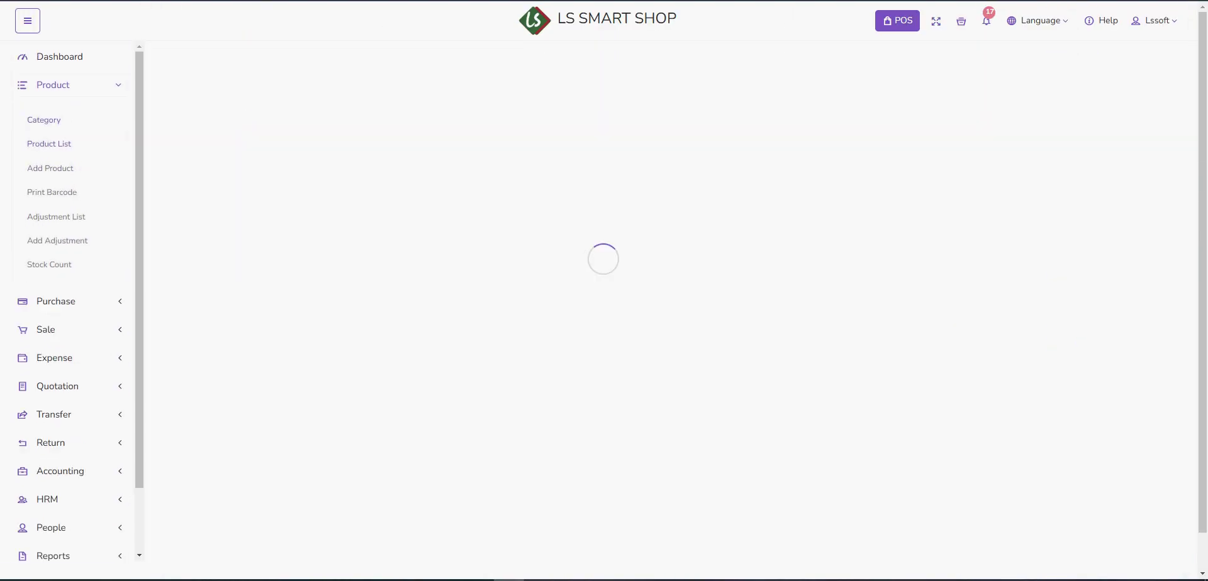
pyautogui.scroll(-5, 670, 314)
pyautogui.scroll(5, 670, 315)
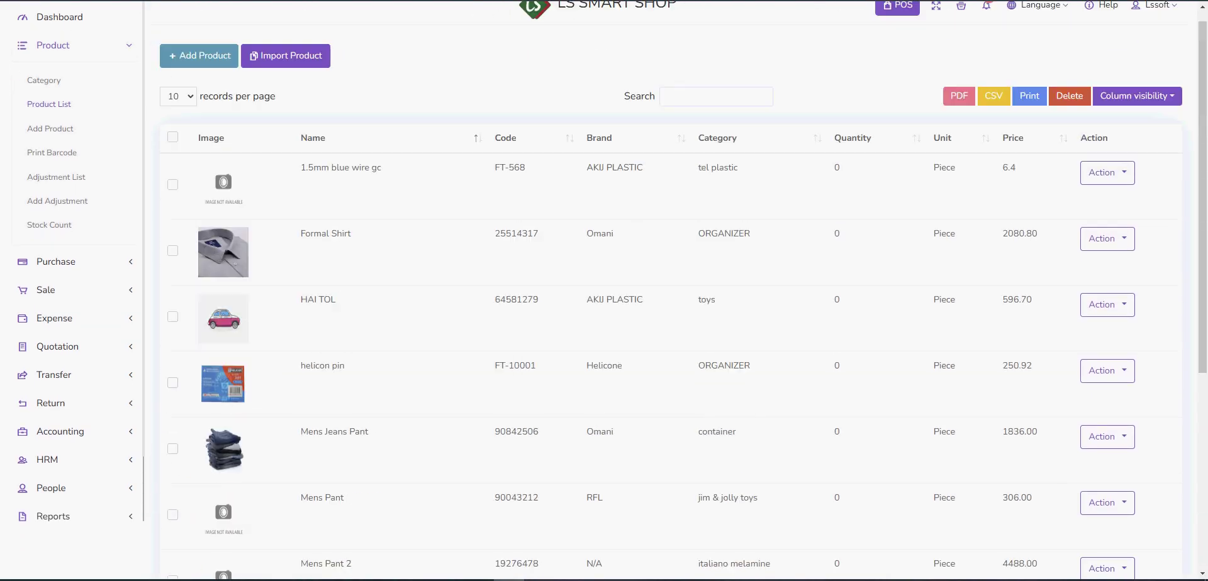
pyautogui.scroll(-5, 671, 314)
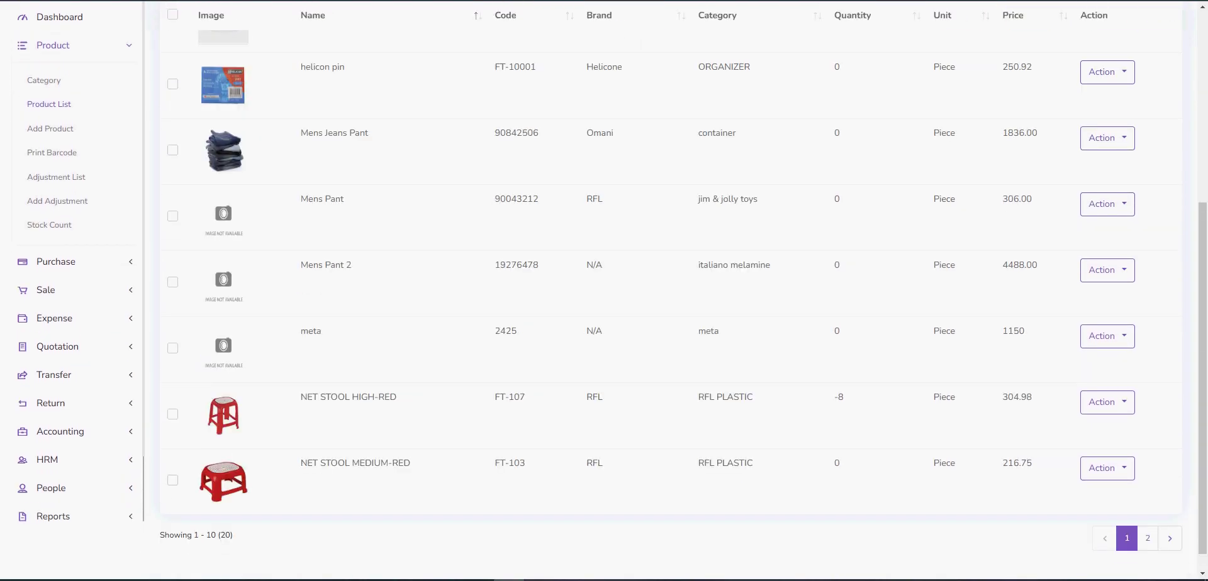
pyautogui.scroll(5, 670, 284)
pyautogui.scroll(-6, 671, 283)
pyautogui.click(1148, 515)
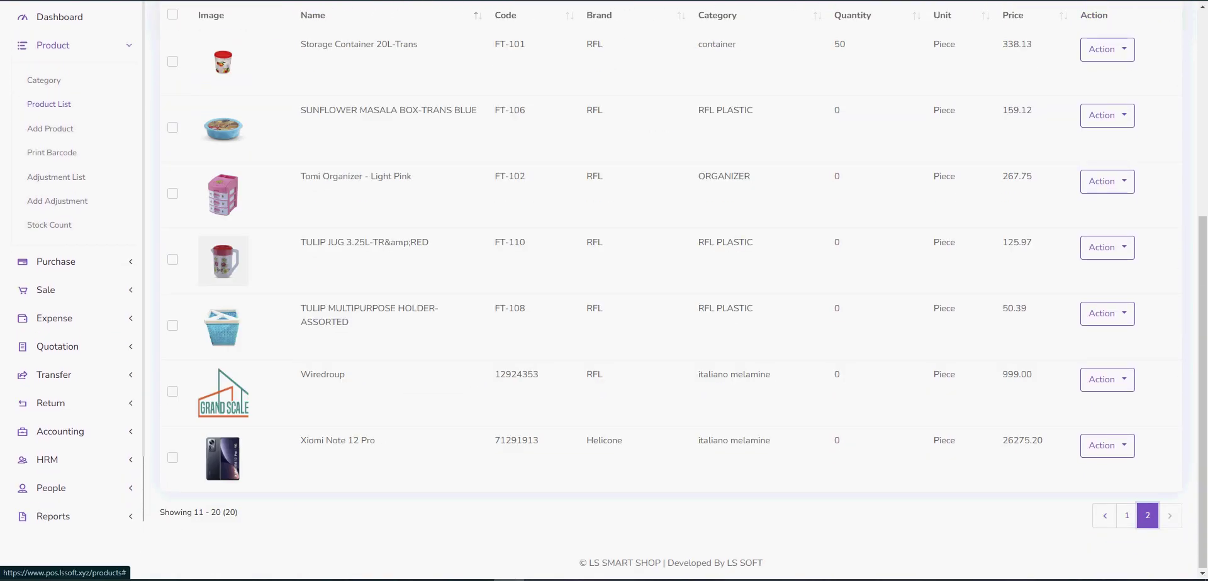
pyautogui.scroll(5, 670, 289)
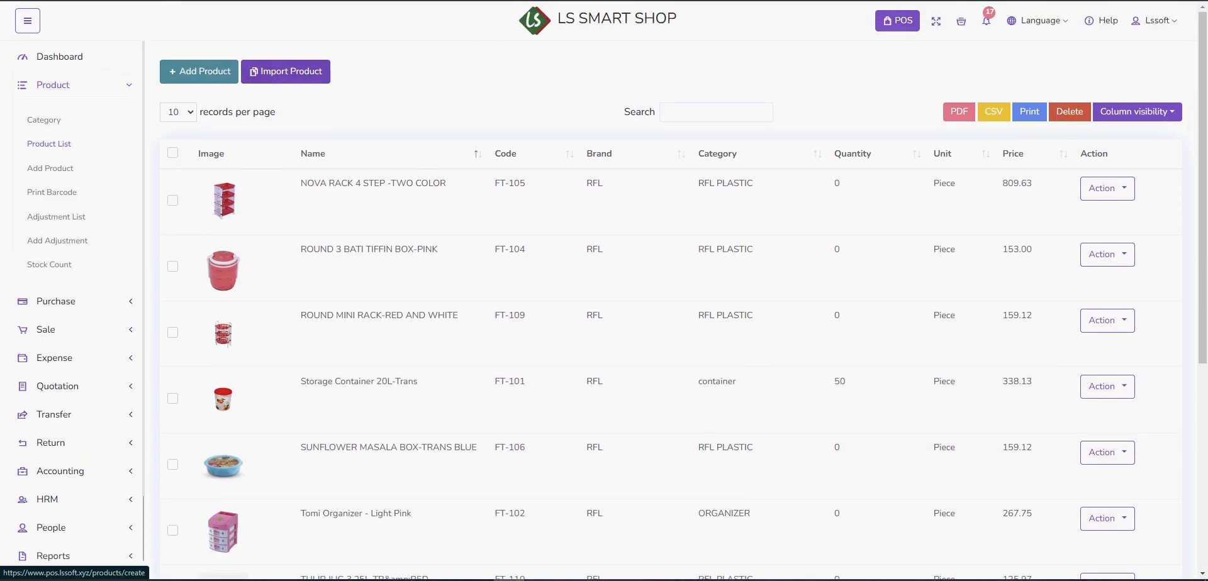
# - Start a new Standard product named Basket and generate its product code
pyautogui.click(199, 71)
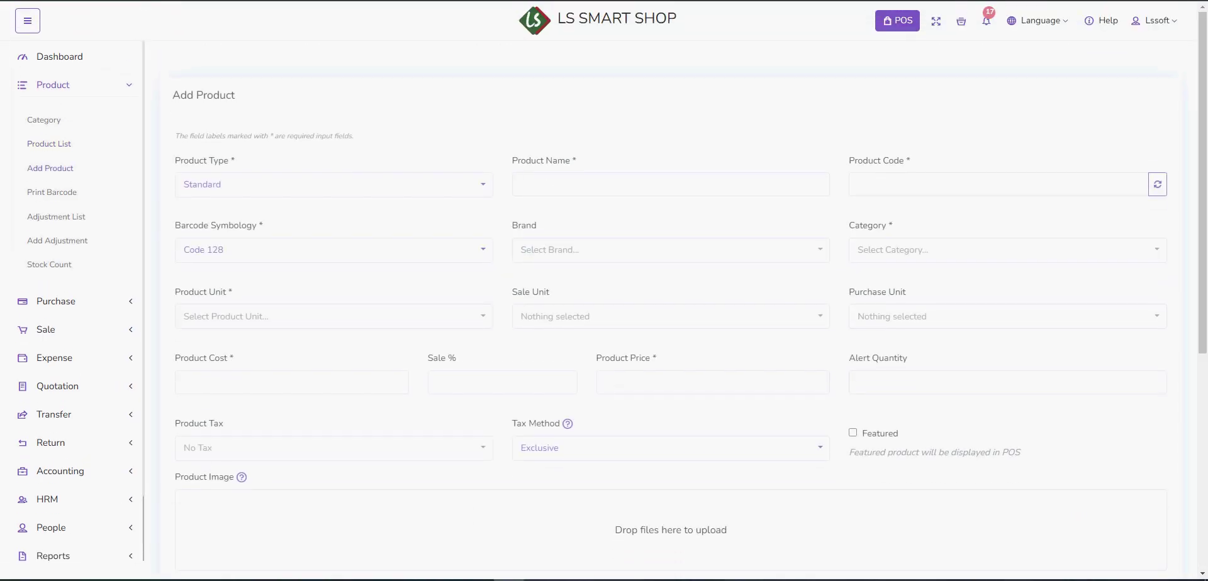
pyautogui.click(477, 168)
pyautogui.click(477, 168)
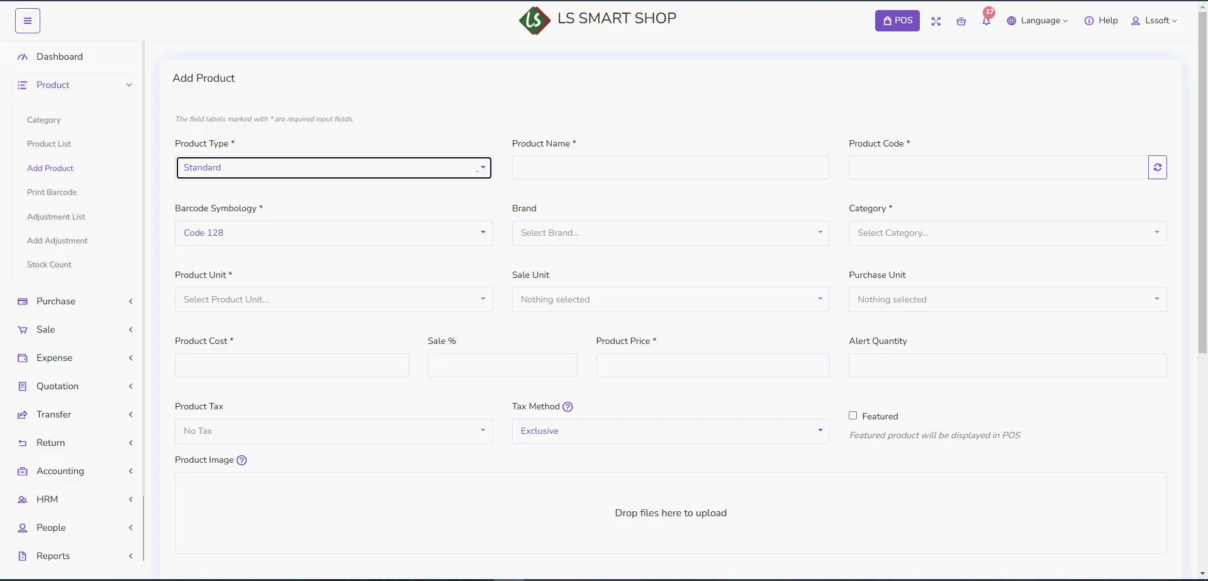
pyautogui.click(549, 168)
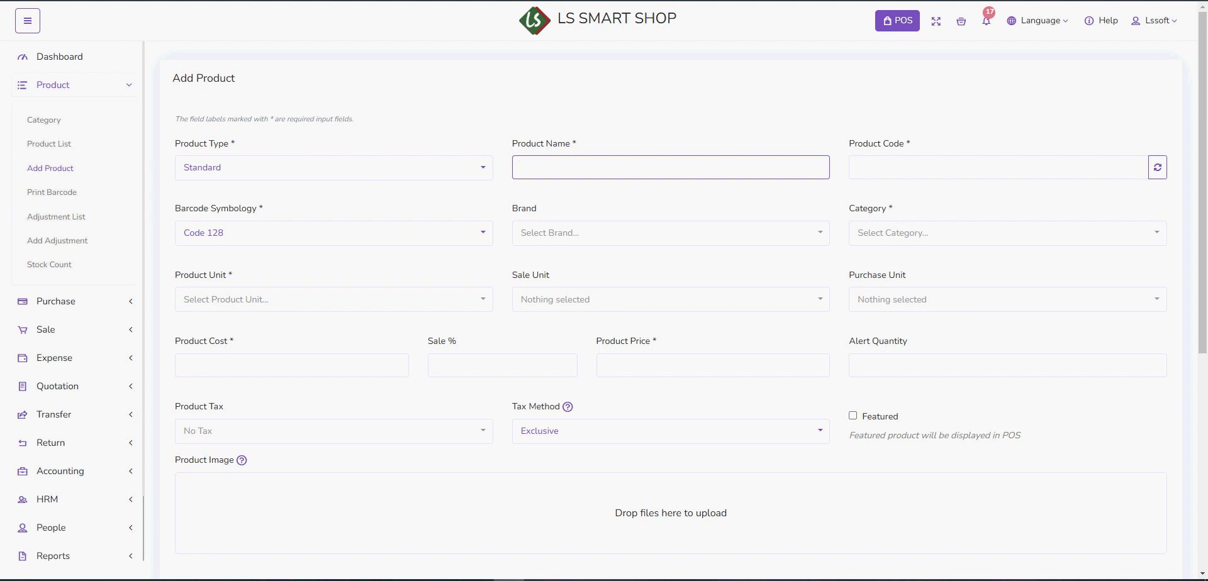
pyautogui.write('Basket')
pyautogui.press('Tab')
pyautogui.click(1157, 167)
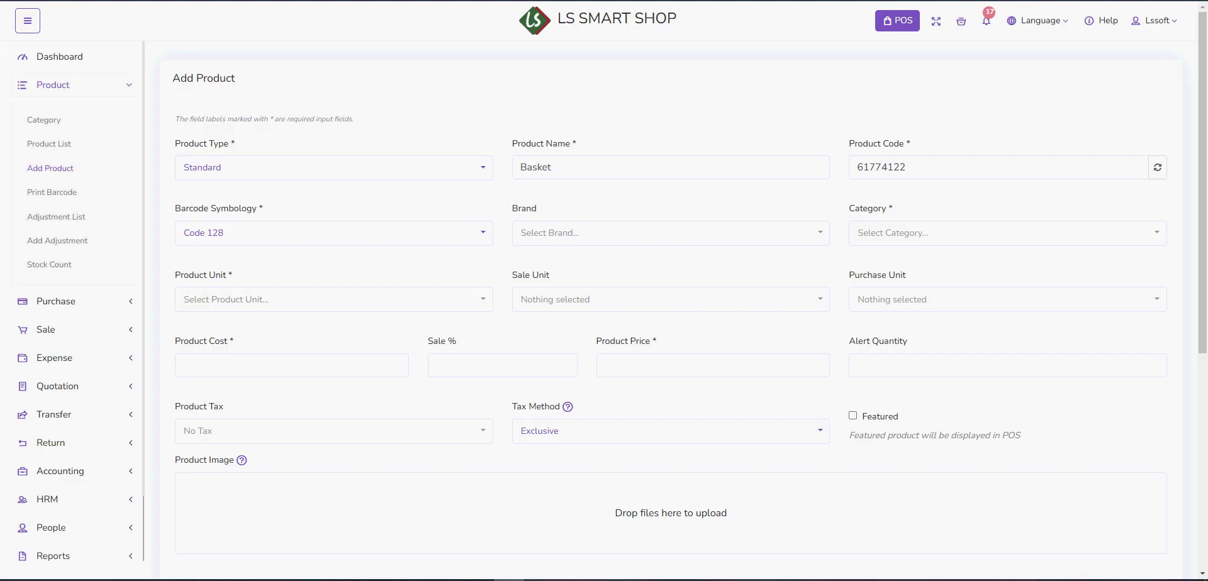
# - Set the Basket product's brand to RFL and its category to winner
pyautogui.click(671, 233)
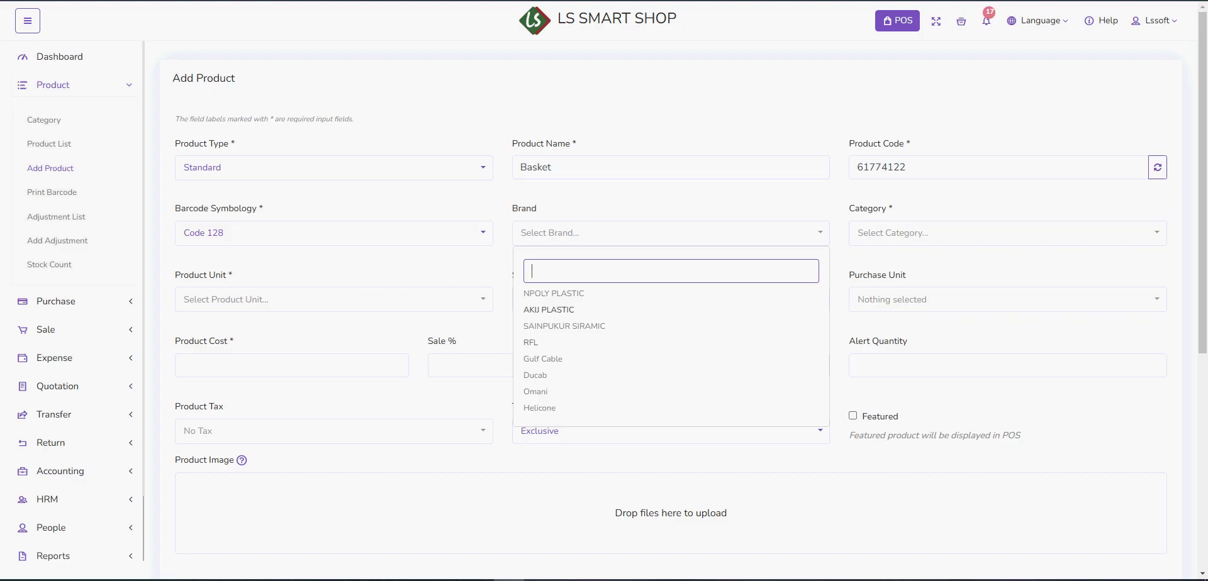
pyautogui.click(531, 342)
pyautogui.click(1007, 233)
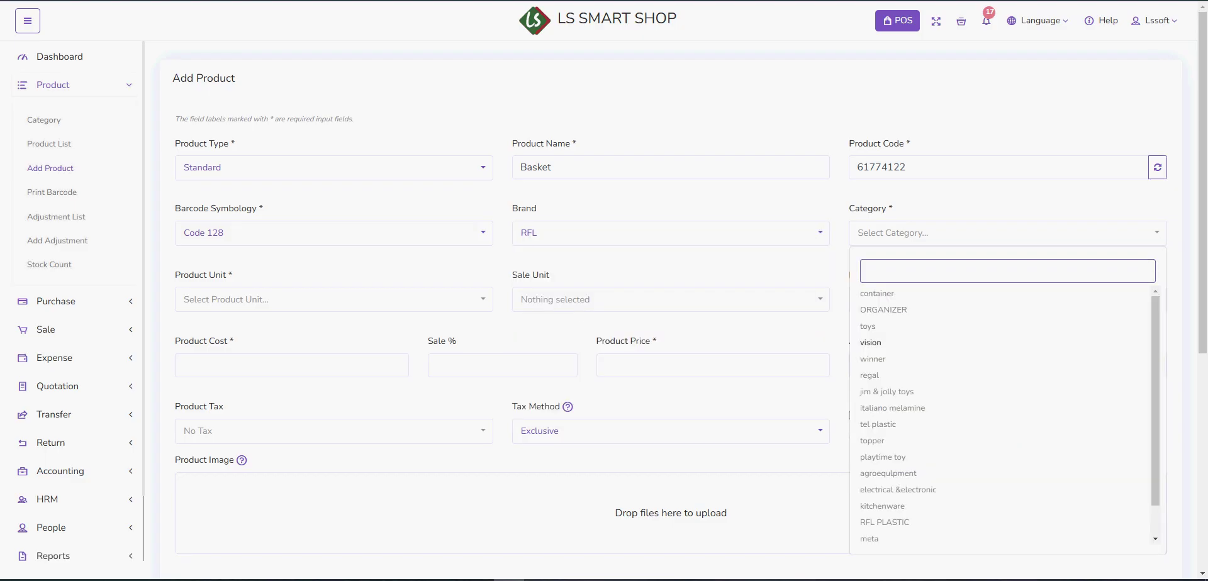
pyautogui.click(873, 359)
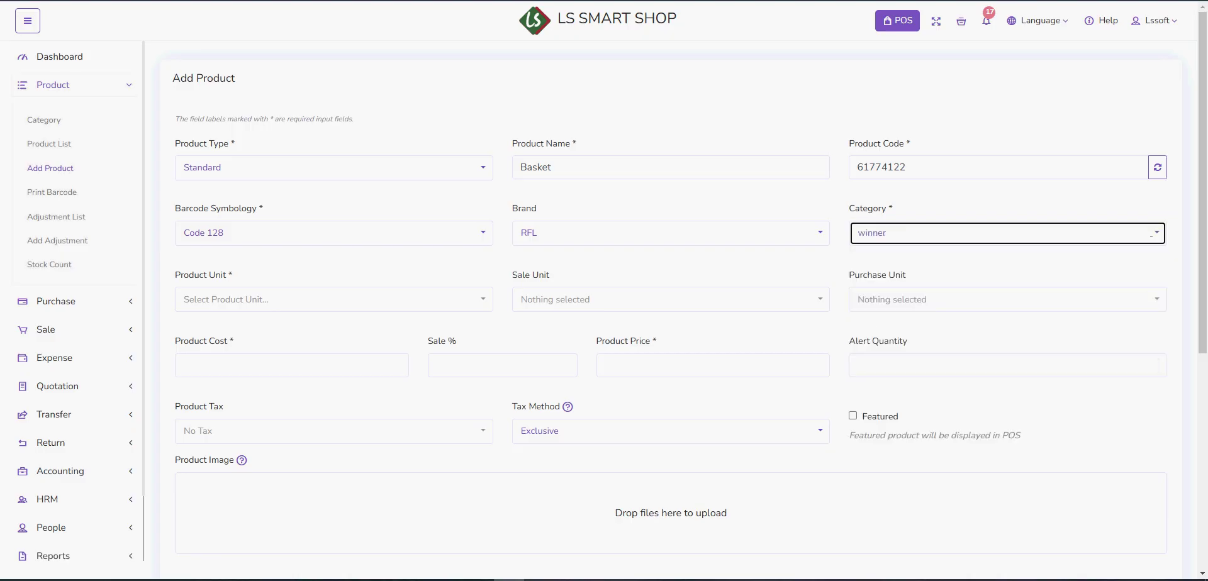
# - Try Piece and then SET as the product unit of the Basket product
pyautogui.click(477, 301)
pyautogui.click(196, 347)
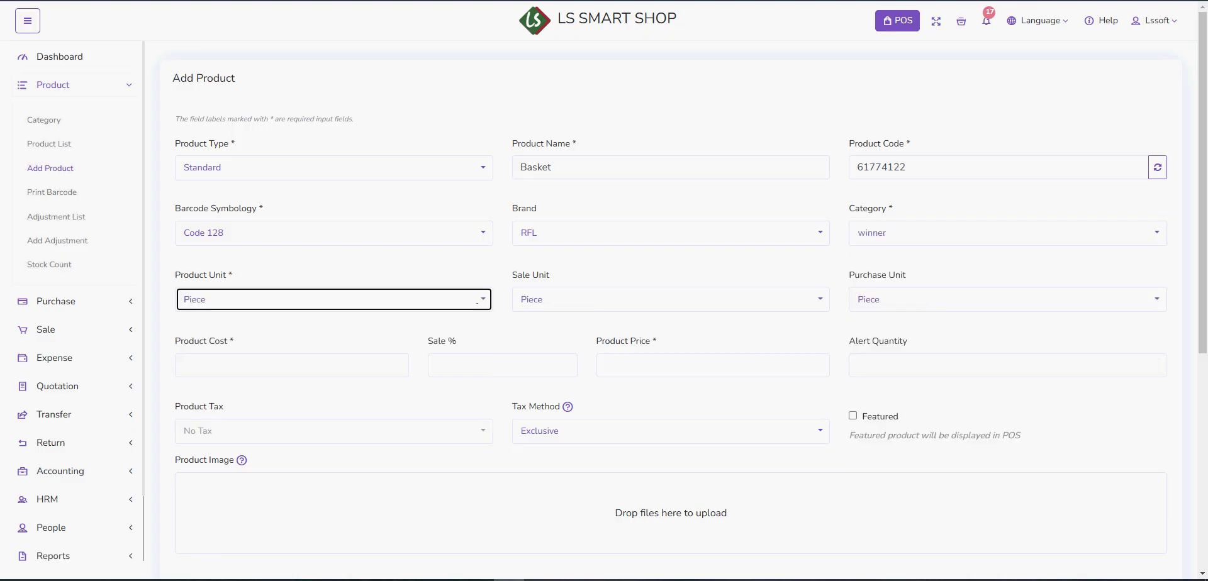
pyautogui.click(477, 301)
pyautogui.press('Down')
pyautogui.press('Down')
pyautogui.press('Down')
pyautogui.press('Down')
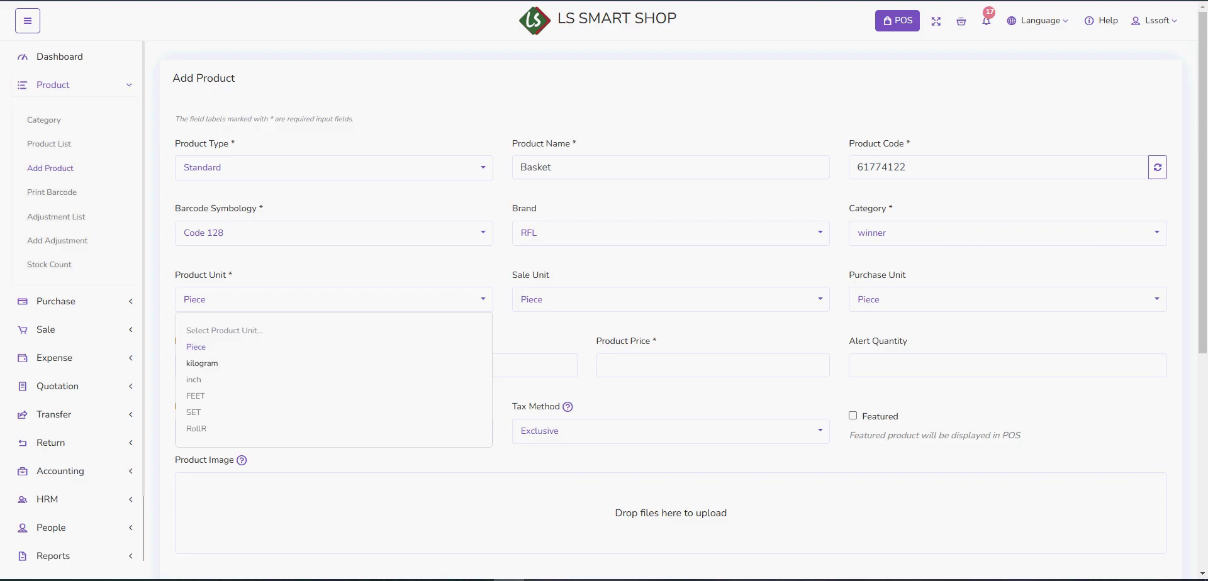
pyautogui.press('Return')
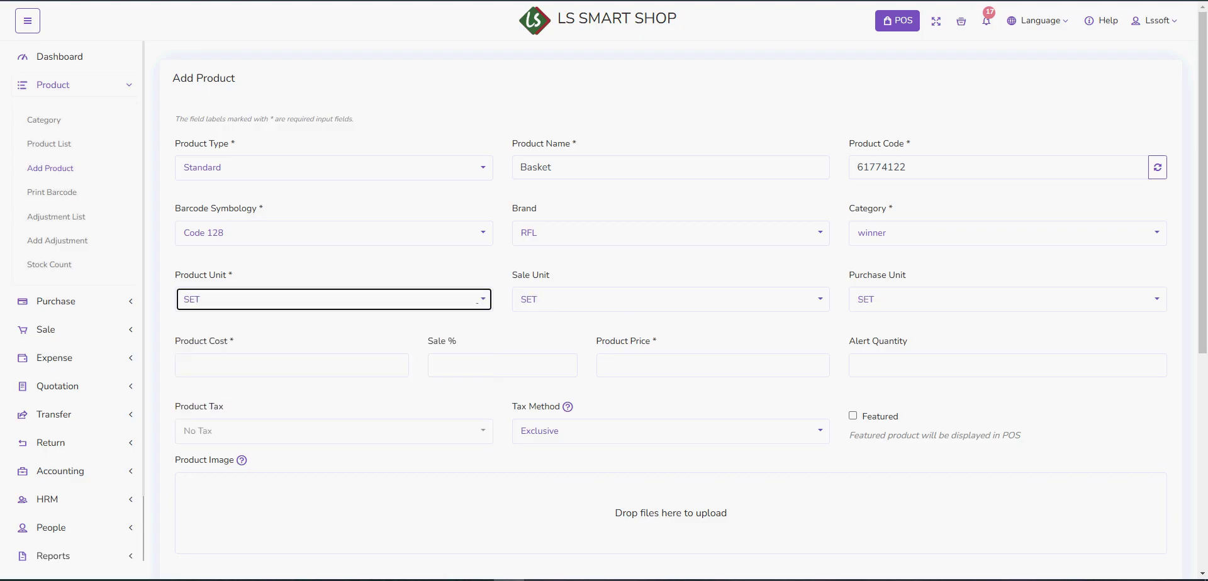
# - Check the sale unit and purchase unit choices offered for the SET product unit
pyautogui.click(549, 275)
pyautogui.click(814, 300)
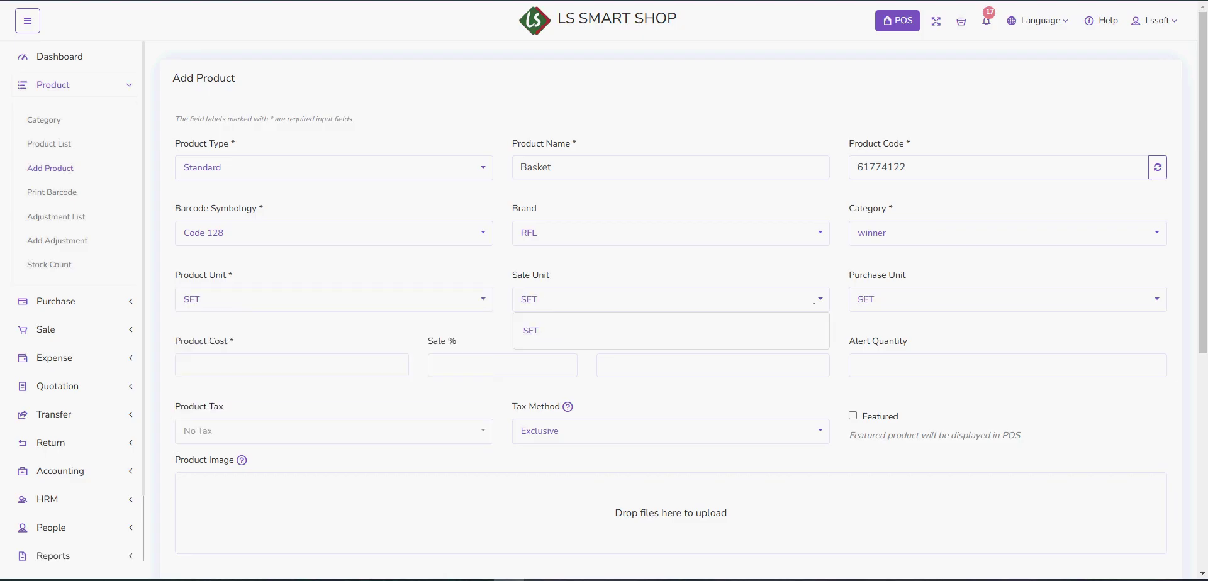
pyautogui.click(814, 301)
pyautogui.click(1151, 301)
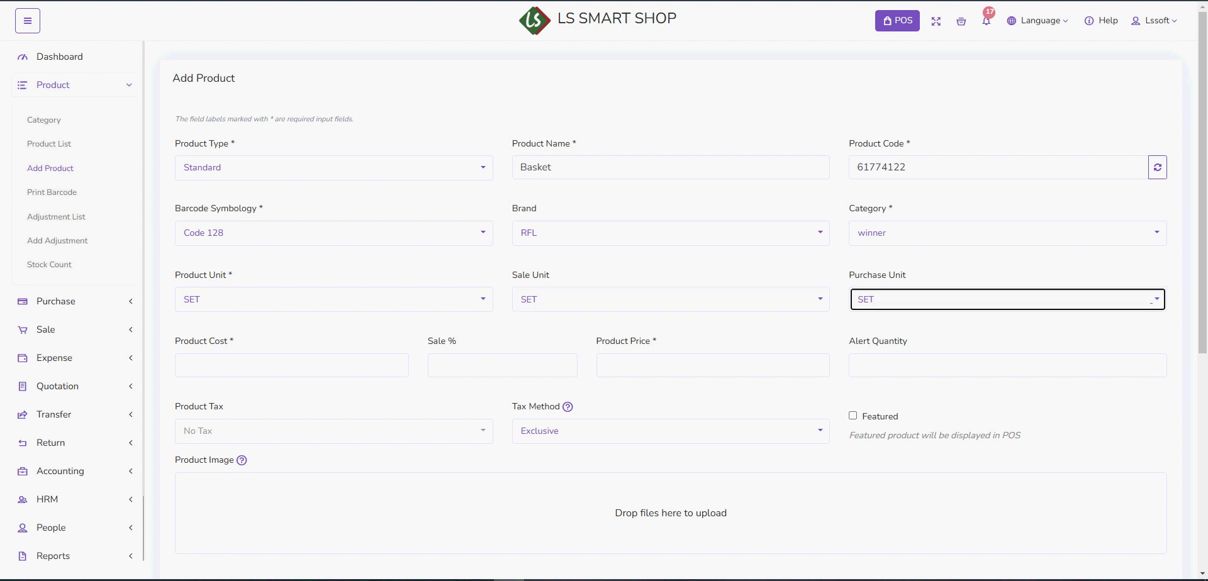
pyautogui.click(1151, 301)
# - Set the product unit and the sale unit to Piece
pyautogui.click(476, 301)
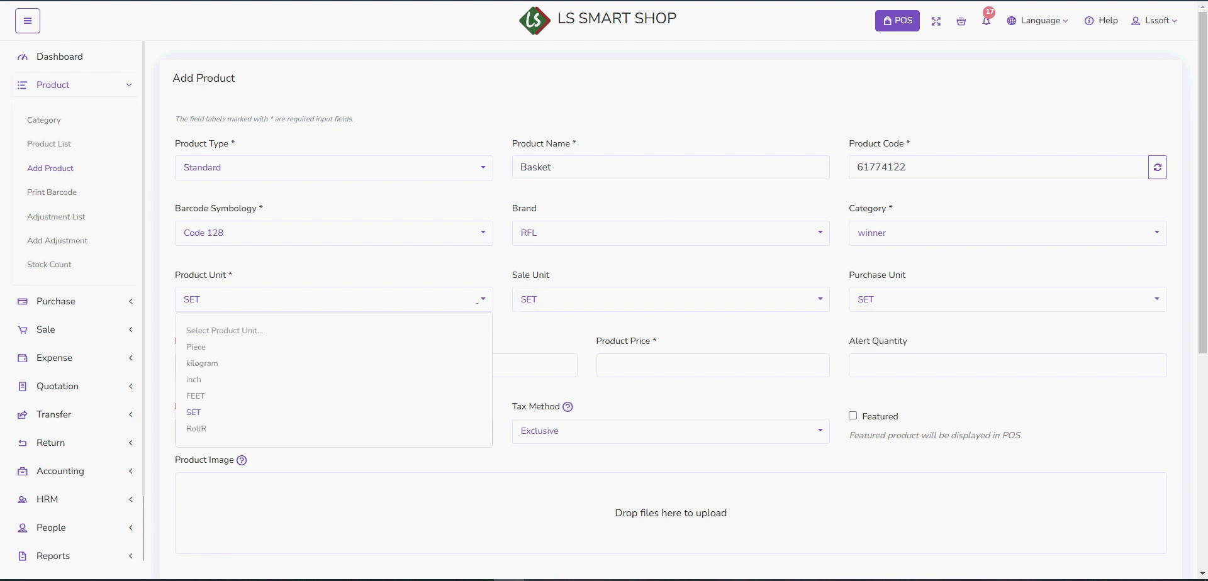
pyautogui.click(334, 347)
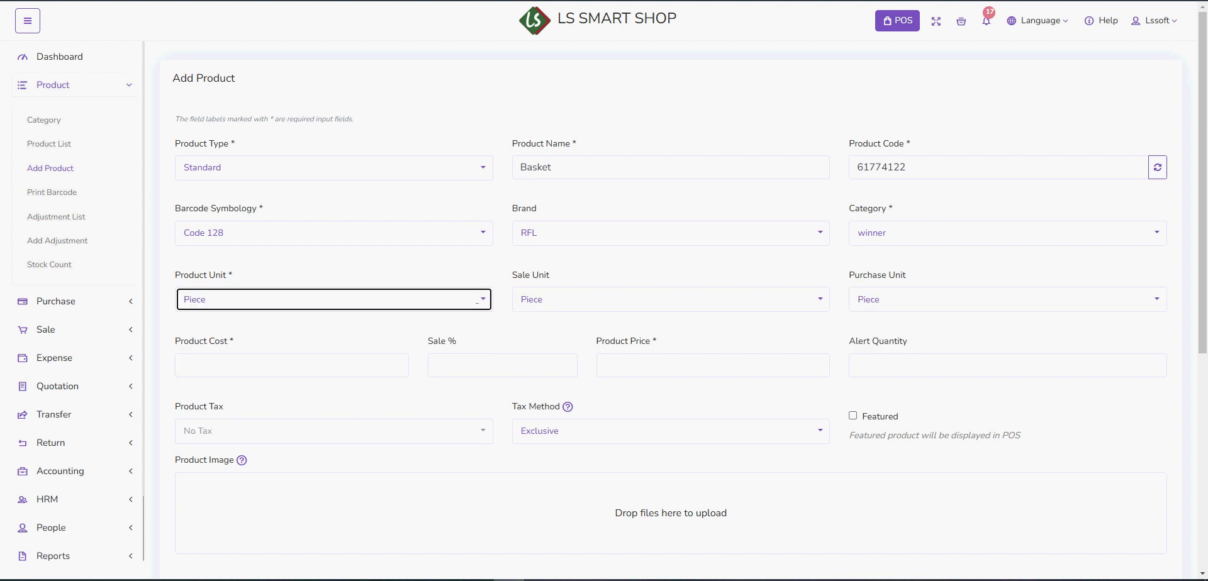
pyautogui.click(814, 301)
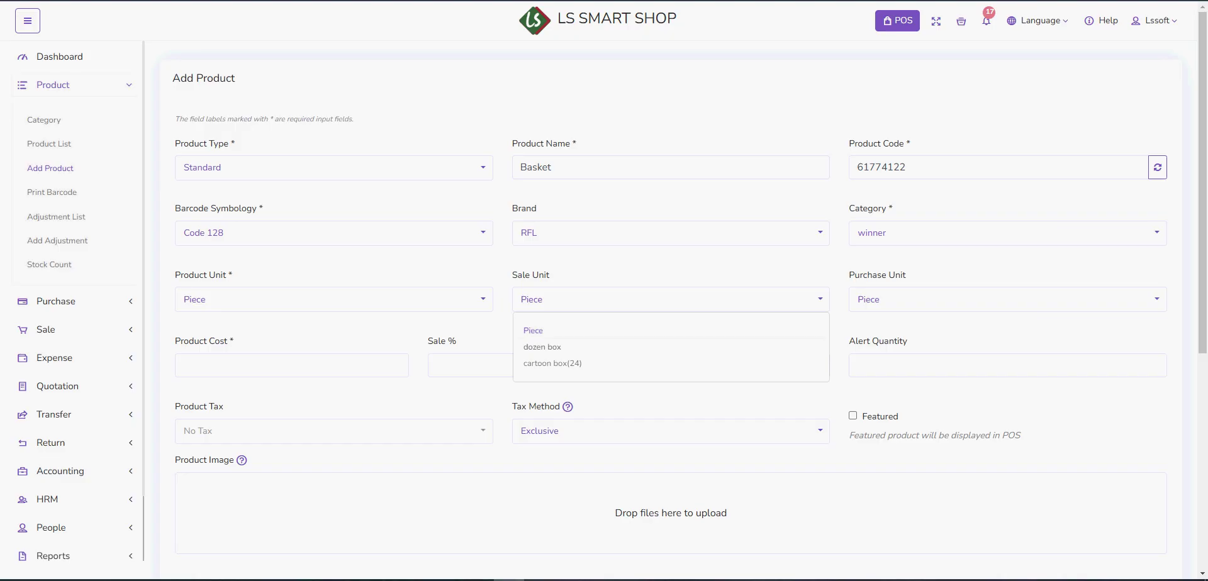
pyautogui.click(533, 330)
# - Try dozen box as the purchase unit and return it to Piece
pyautogui.click(1151, 300)
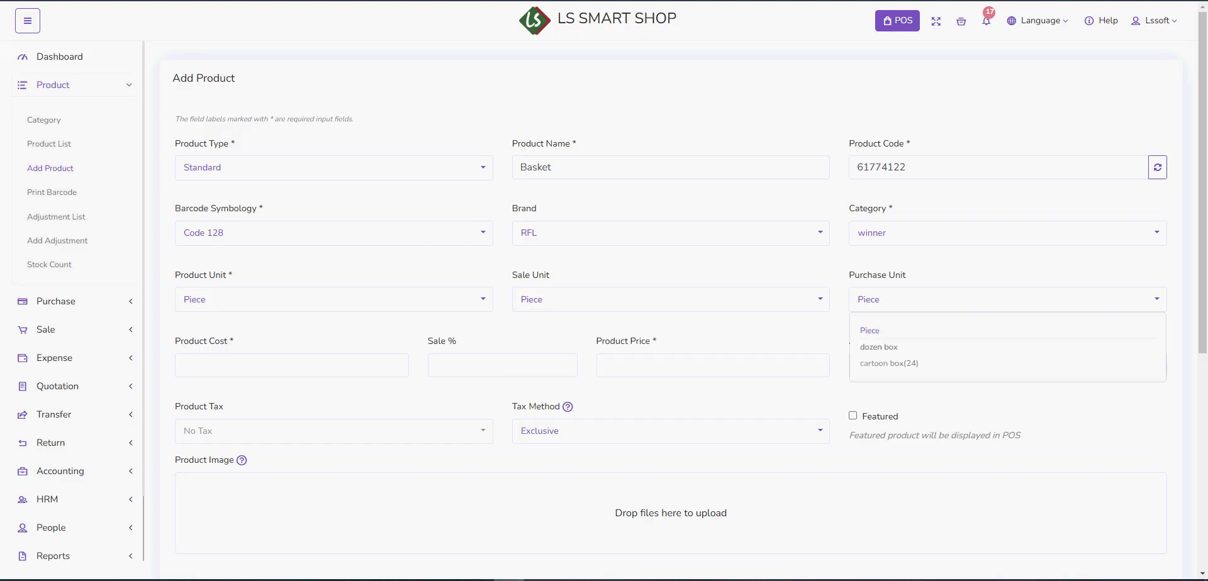
pyautogui.click(879, 346)
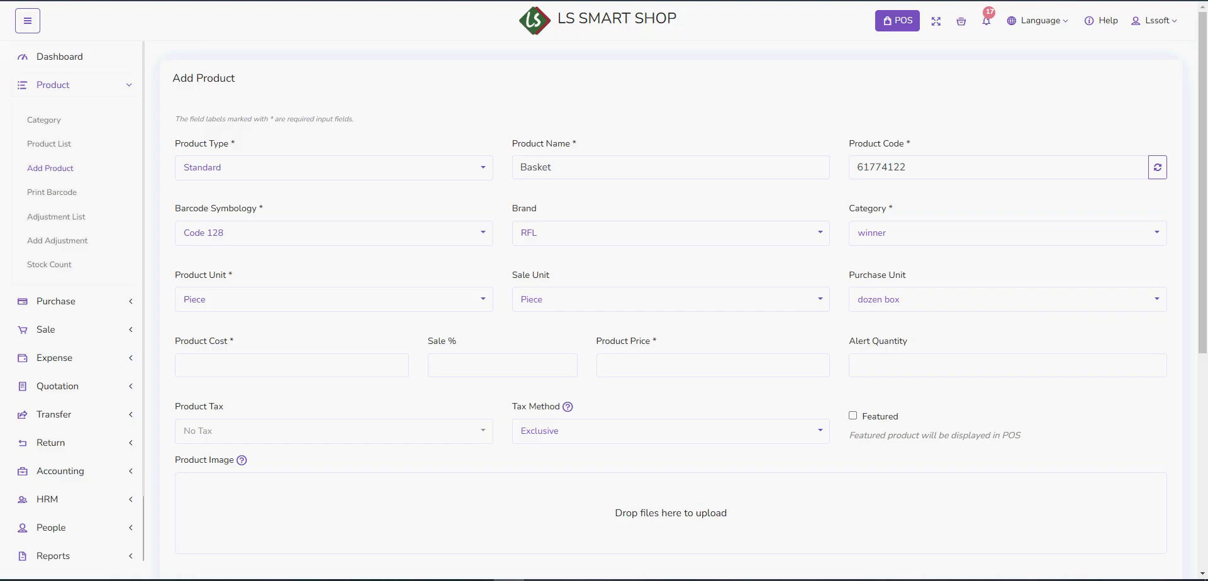
pyautogui.scroll(-1, 671, 315)
pyautogui.click(870, 268)
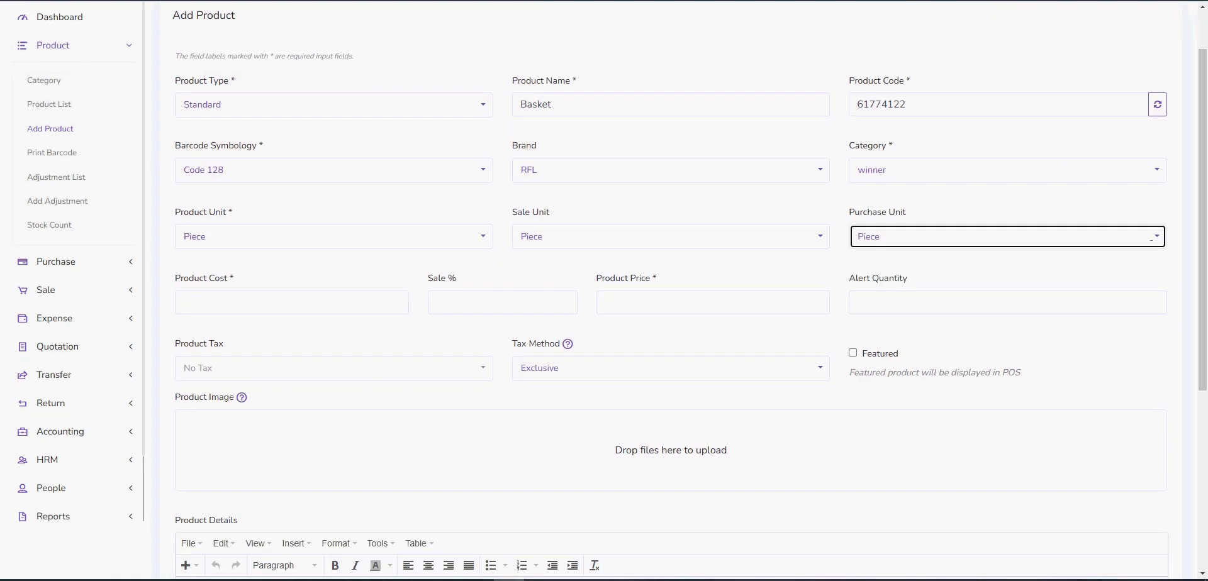
# - Enter a product cost of 85.60 for the Basket product
pyautogui.press('Tab')
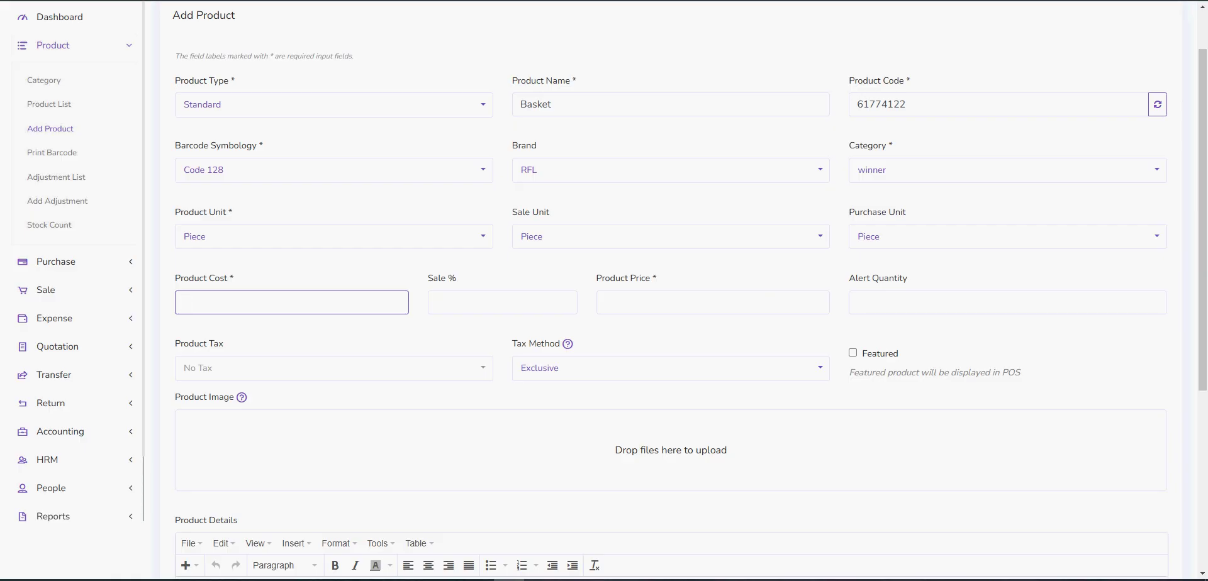
pyautogui.write('85.60')
pyautogui.click(428, 278)
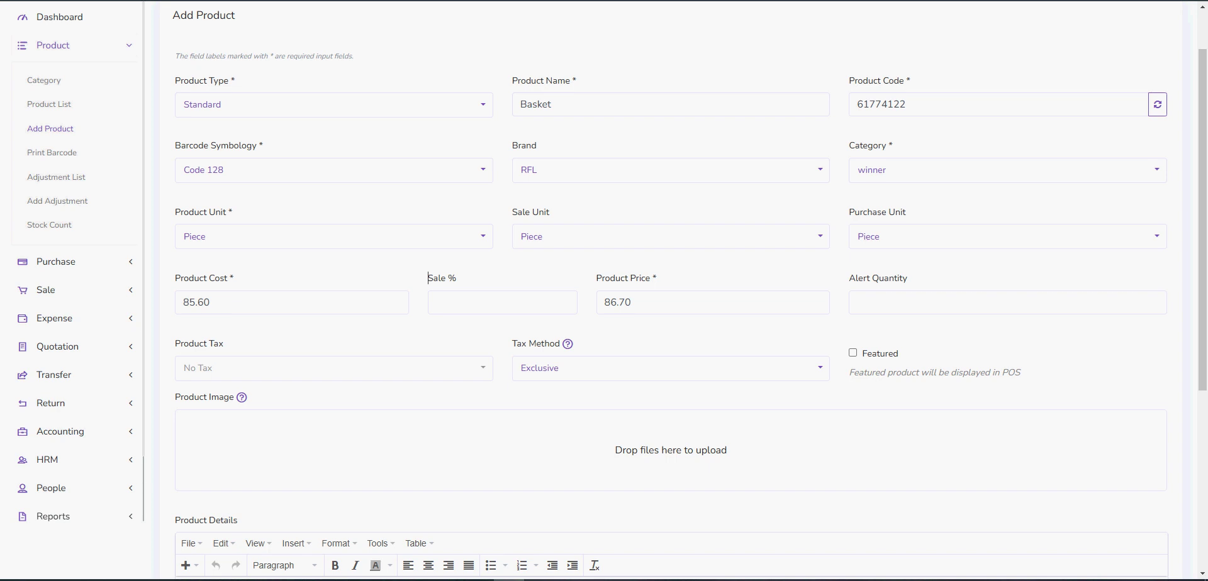
# - Compare the calculated product price with the product cost while the sale percentage is empty
pyautogui.click(436, 302)
pyautogui.press('Tab')
pyautogui.click(849, 278)
pyautogui.doubleClick(631, 303)
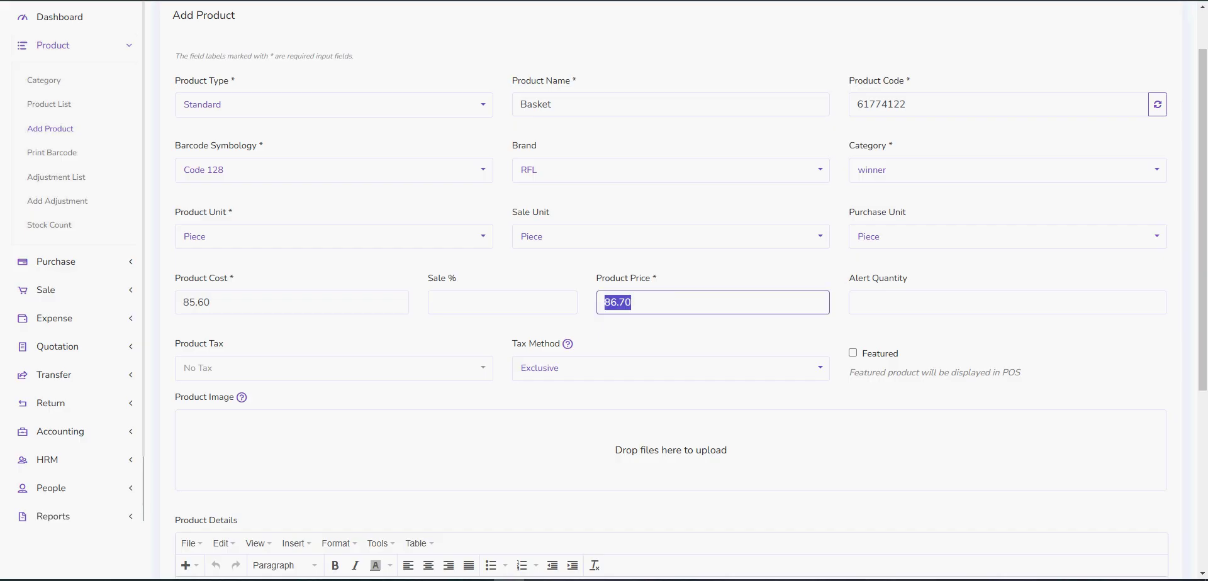
pyautogui.click(631, 302)
pyautogui.doubleClick(631, 303)
pyautogui.click(850, 278)
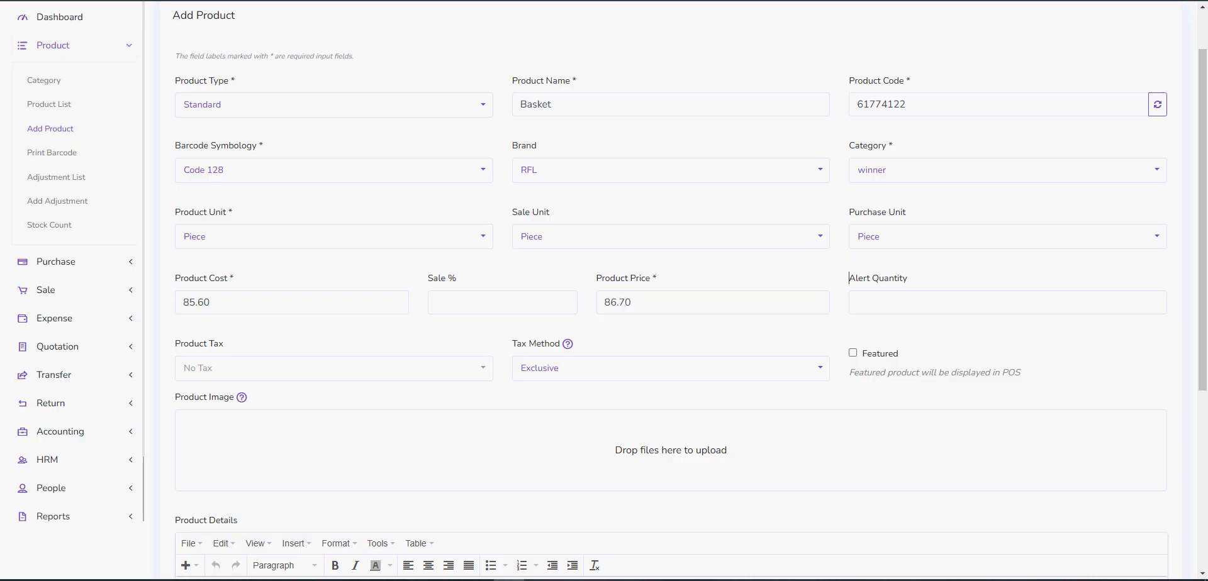
pyautogui.doubleClick(211, 302)
pyautogui.click(428, 278)
pyautogui.moveTo(634, 302); pyautogui.dragTo(603, 302)
pyautogui.click(849, 278)
# - Set the sale percentage to 40 and check the recalculated product price
pyautogui.click(436, 302)
pyautogui.write('40')
pyautogui.click(849, 278)
pyautogui.moveTo(639, 303); pyautogui.dragTo(602, 302)
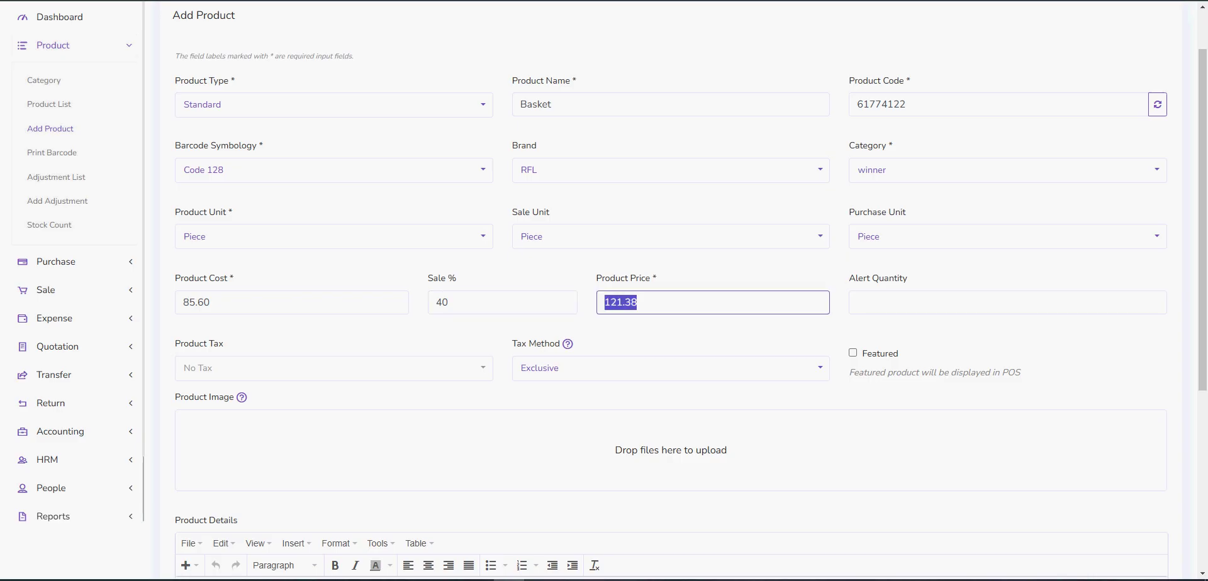
pyautogui.click(849, 278)
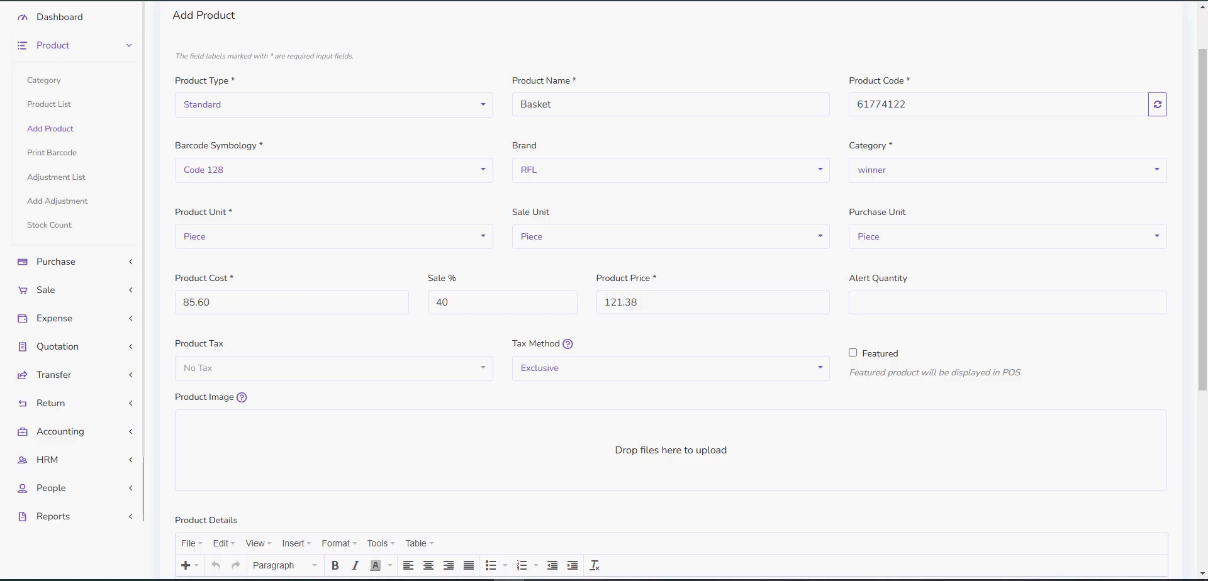
pyautogui.moveTo(641, 303); pyautogui.dragTo(602, 302)
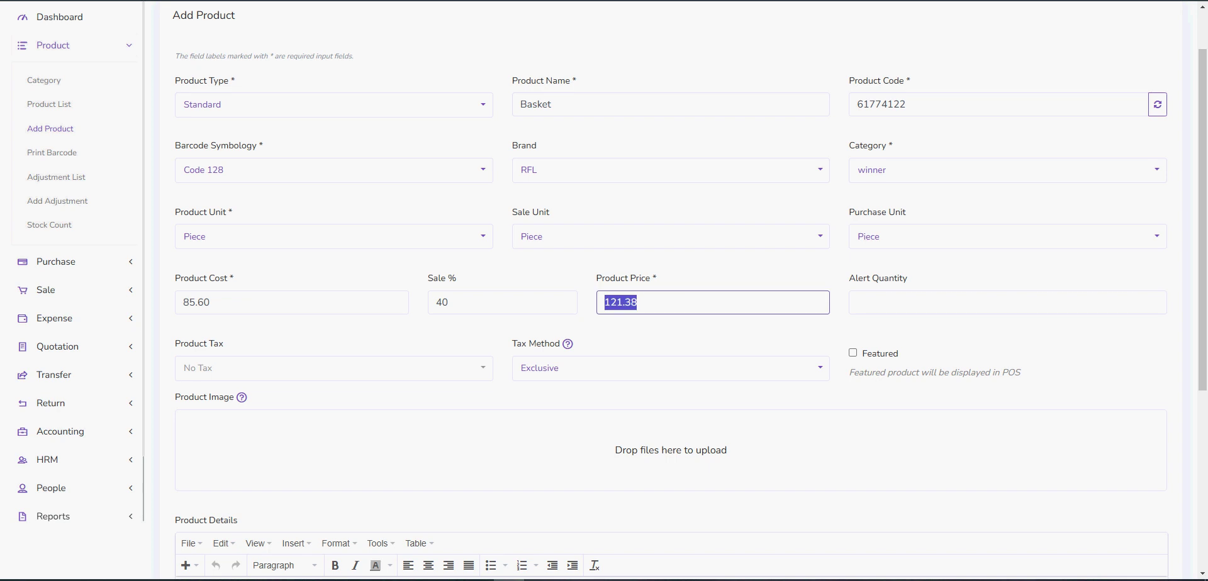
# - Set the Basket product's price to 120 and its alert quantity to 2
pyautogui.write('120')
pyautogui.click(563, 343)
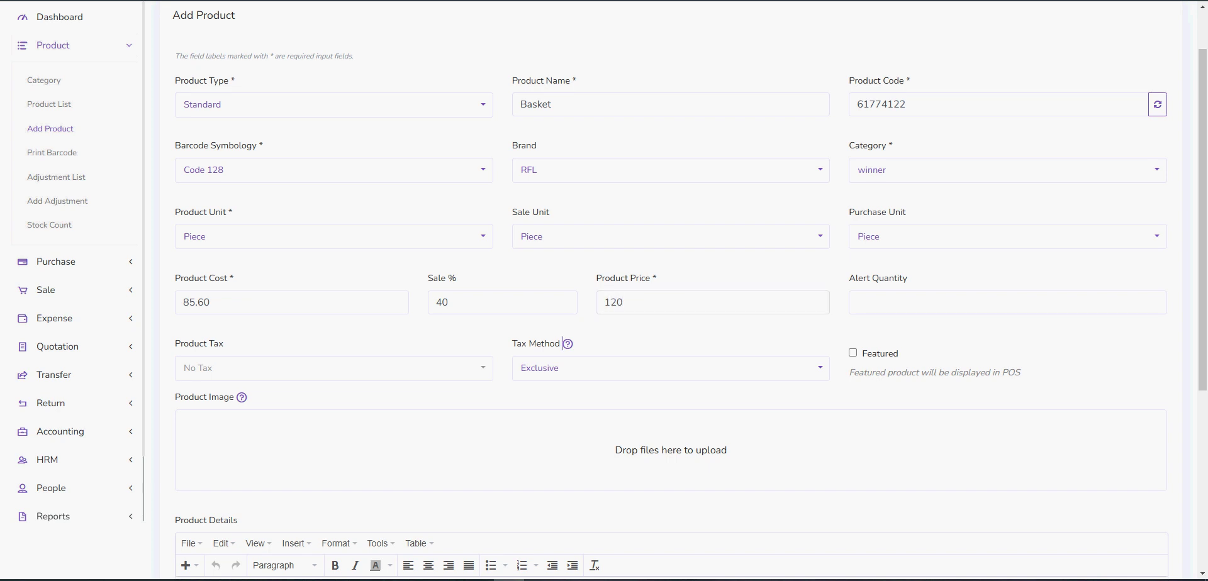
pyautogui.doubleClick(614, 302)
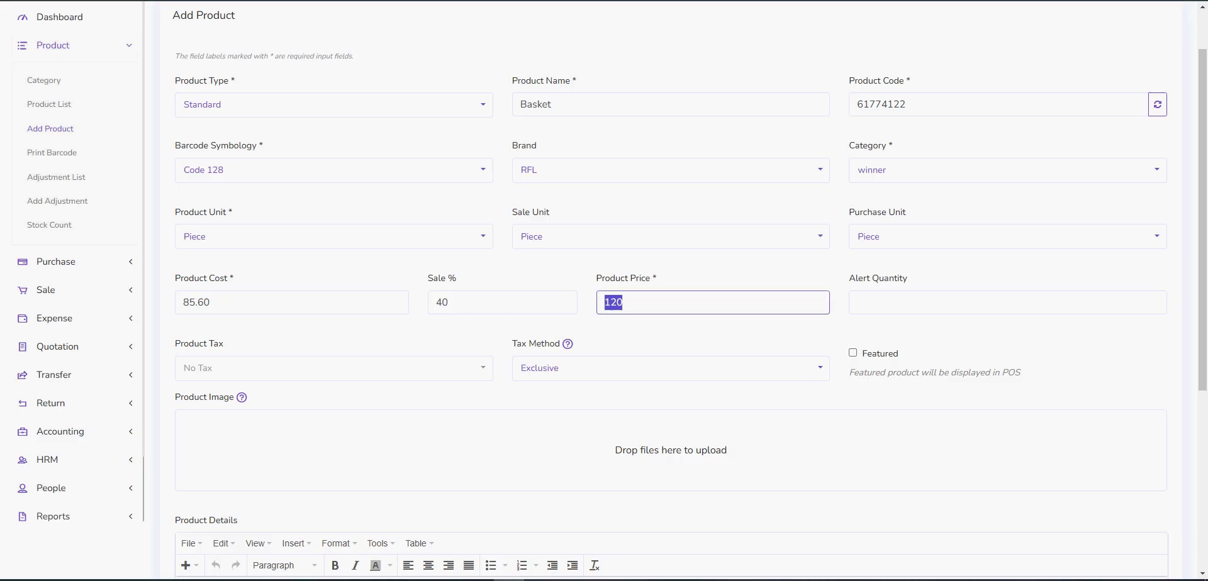
pyautogui.click(849, 278)
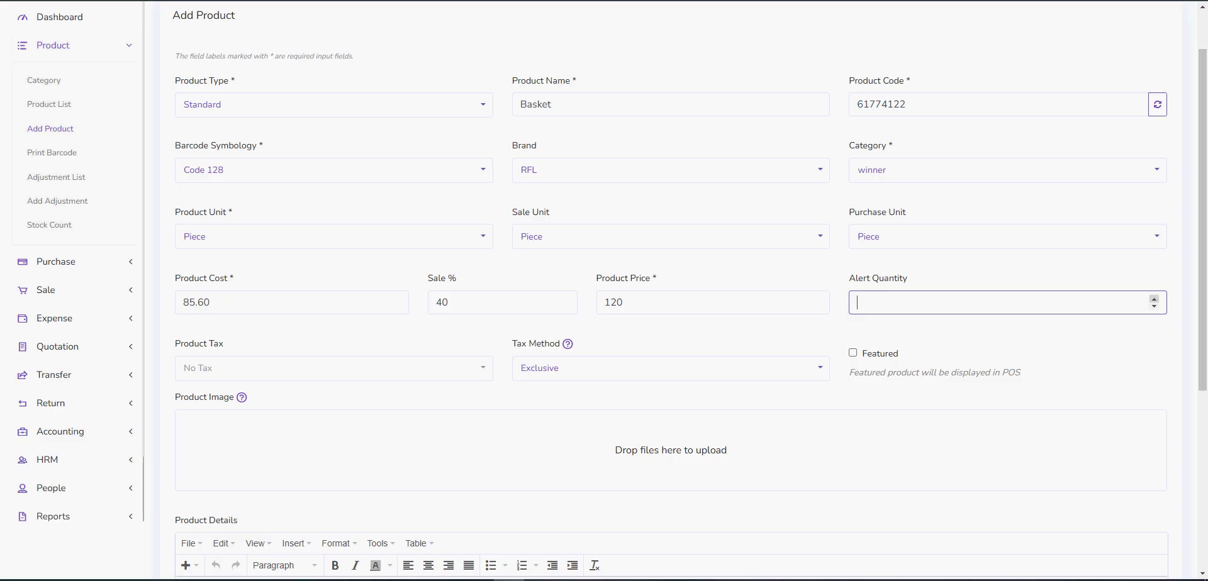
pyautogui.click(1154, 299)
# - Try vat@10 as the product tax and return it to No Tax
pyautogui.scroll(-2, 671, 352)
pyautogui.click(478, 243)
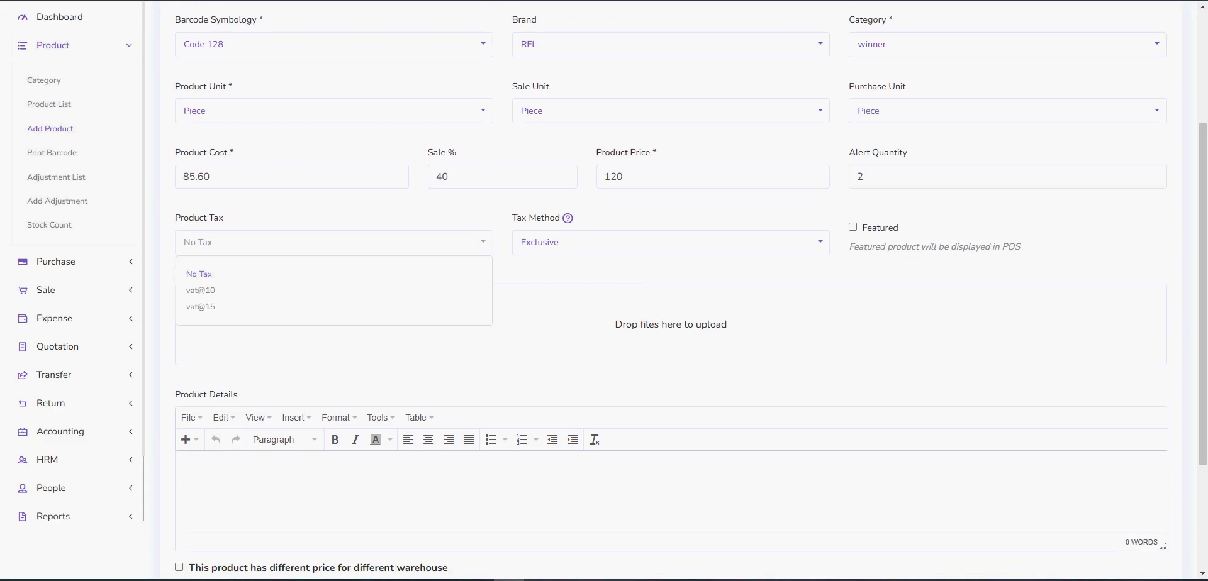
pyautogui.click(200, 291)
pyautogui.click(333, 243)
pyautogui.click(199, 274)
# - Check the available tax methods and mark the product as featured so it is displayed in POS
pyautogui.click(814, 245)
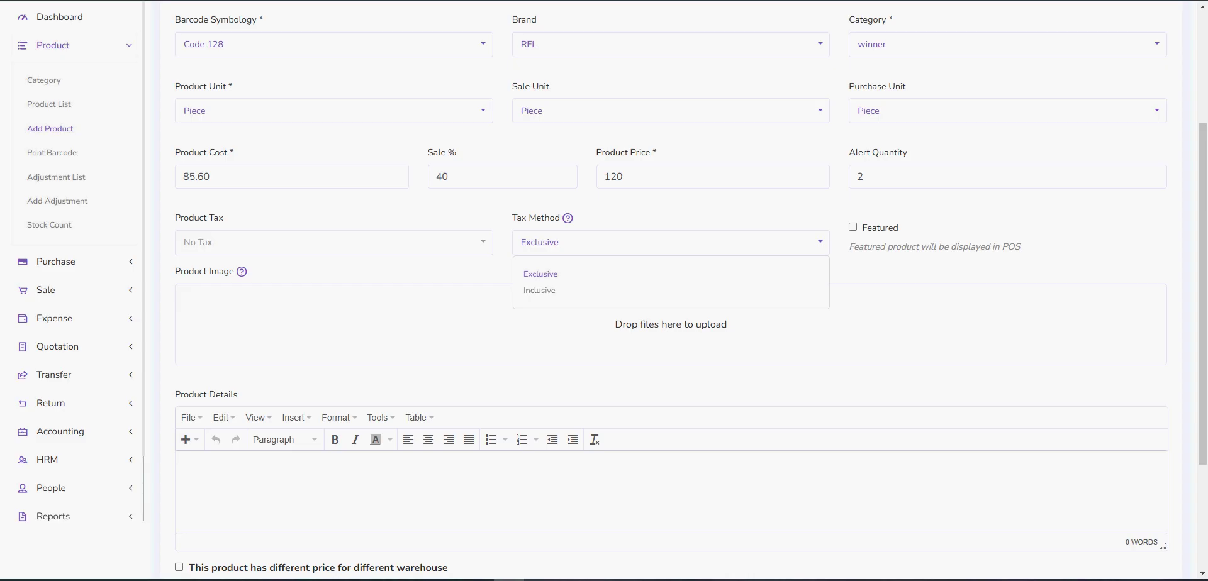
pyautogui.click(237, 271)
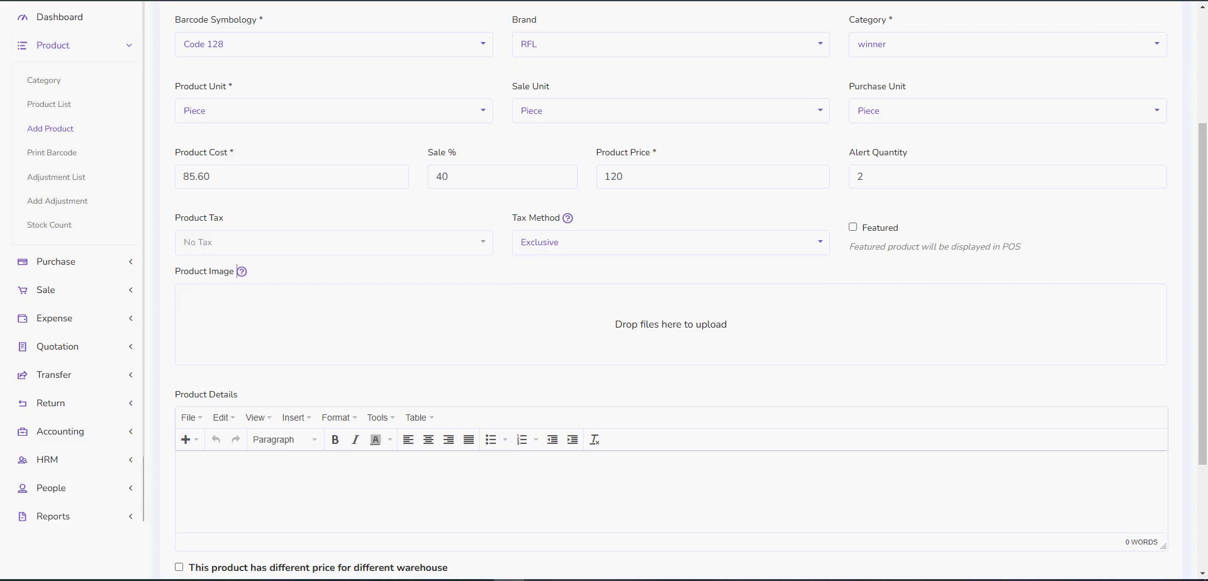
pyautogui.click(852, 227)
pyautogui.scroll(3, 670, 291)
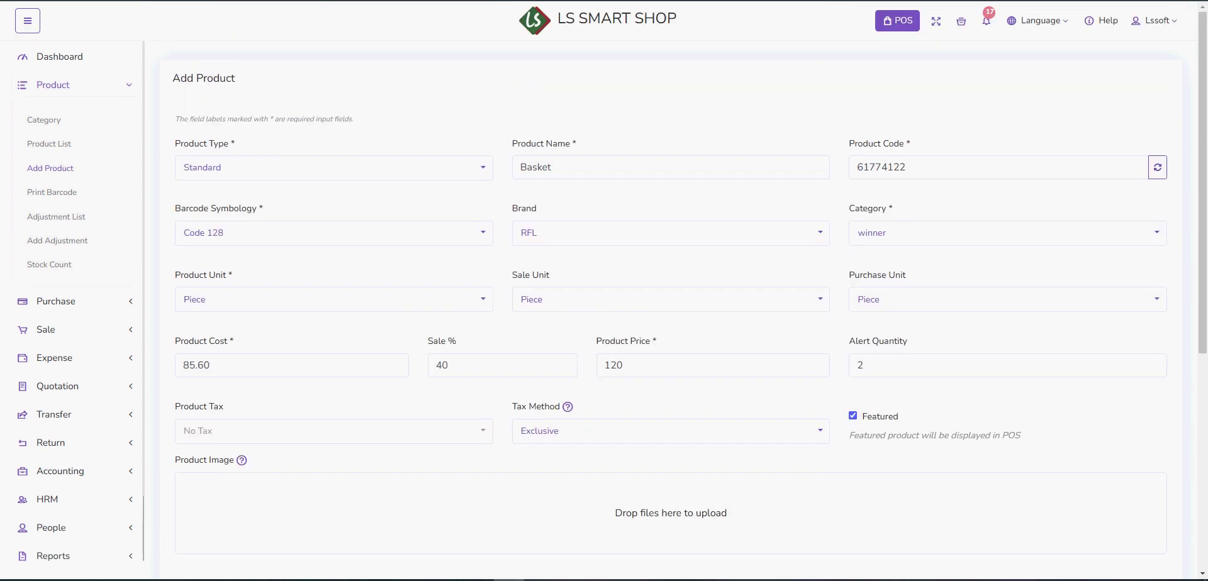
pyautogui.scroll(-4, 670, 291)
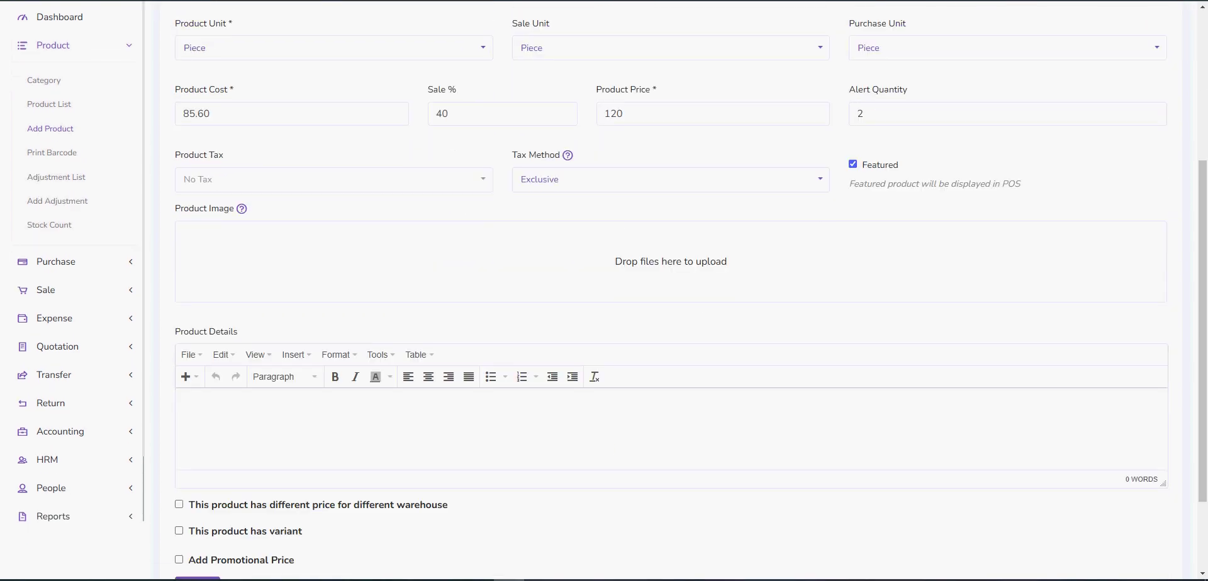
pyautogui.click(654, 262)
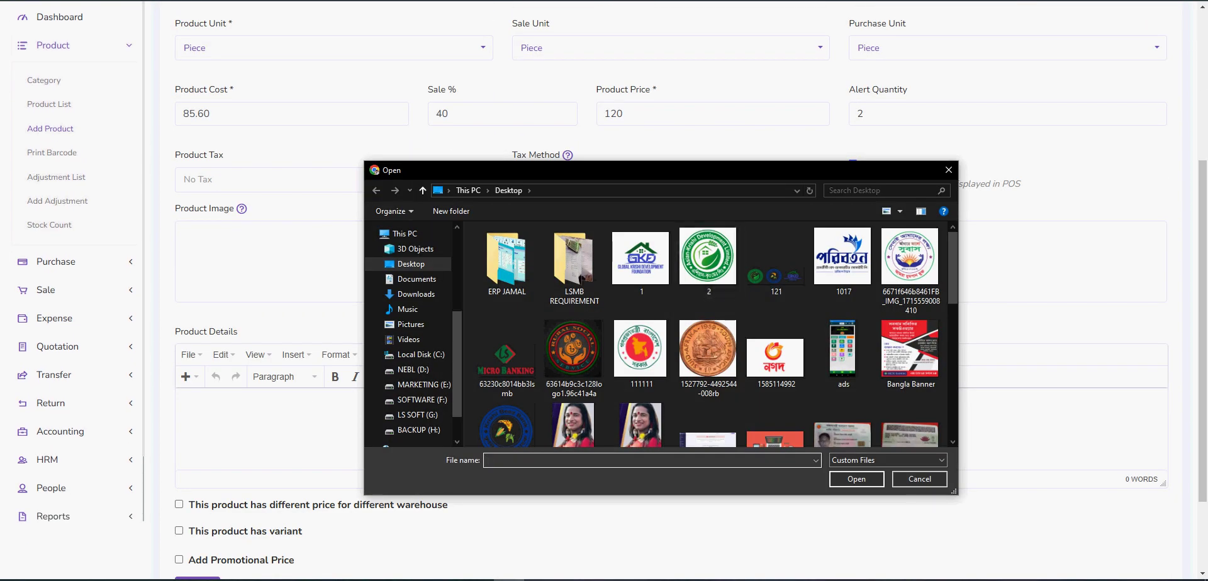
pyautogui.scroll(-1, 775, 323)
pyautogui.scroll(-3, 776, 324)
pyautogui.scroll(1, 776, 324)
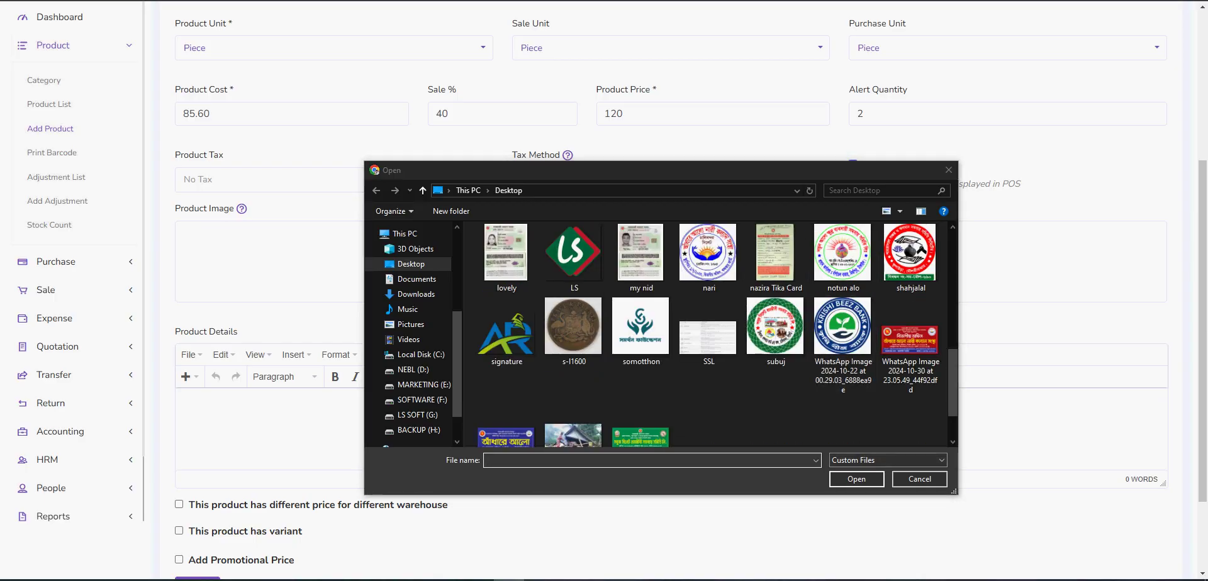
pyautogui.press('Escape')
# - Search Google for "basket photo" in a new browser tab
pyautogui.hotkey('ctrl', 't')
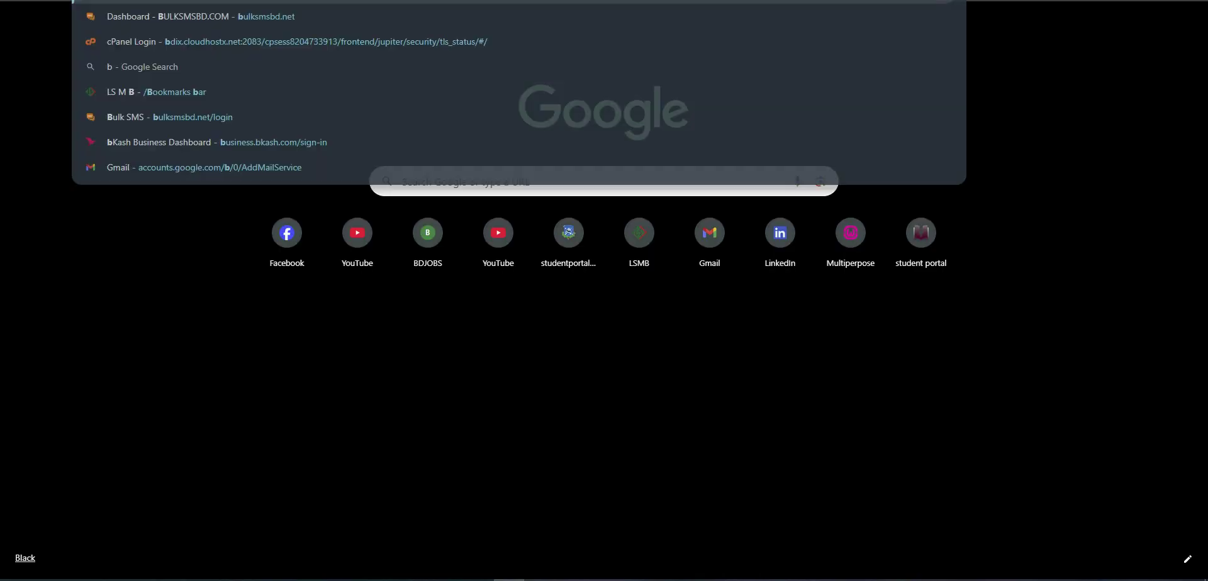
pyautogui.write('basket')
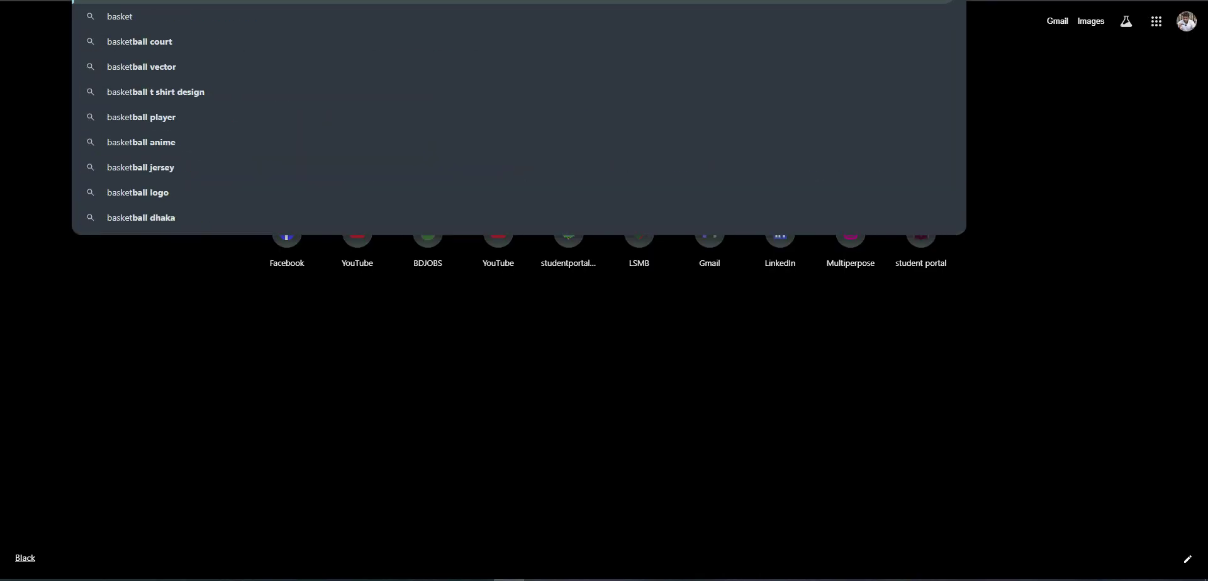
pyautogui.write(' photo')
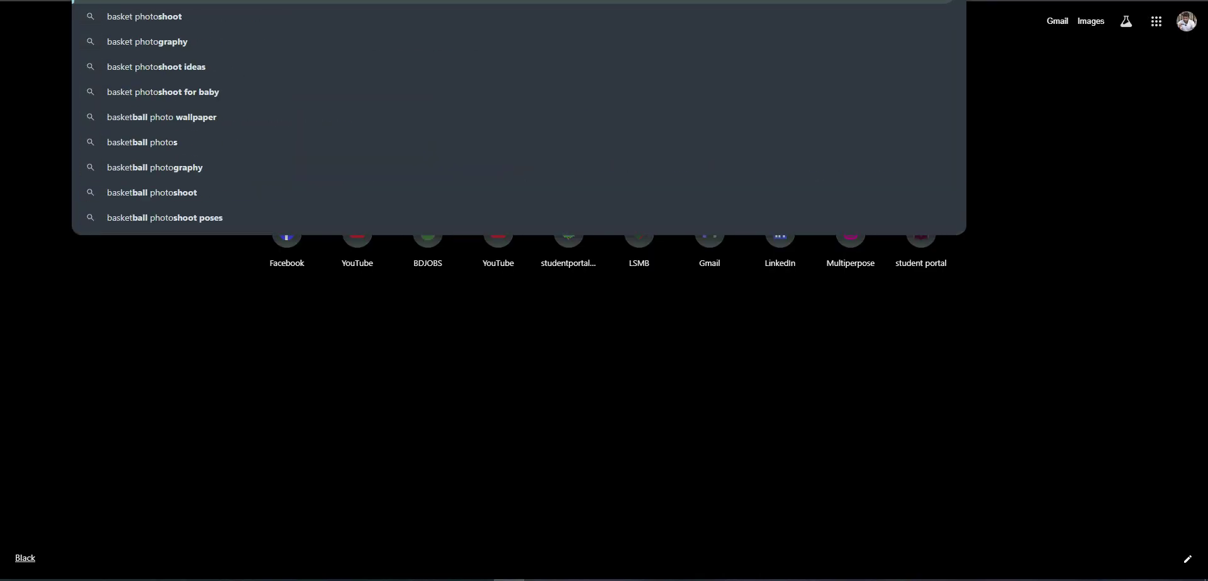
pyautogui.press('Return')
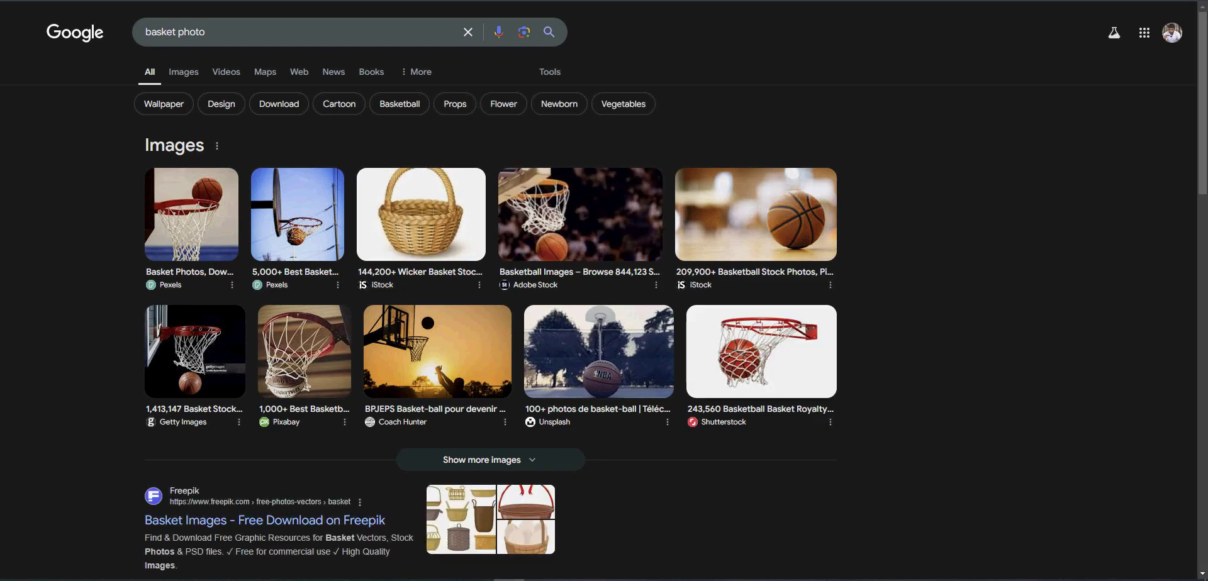
pyautogui.click(421, 214)
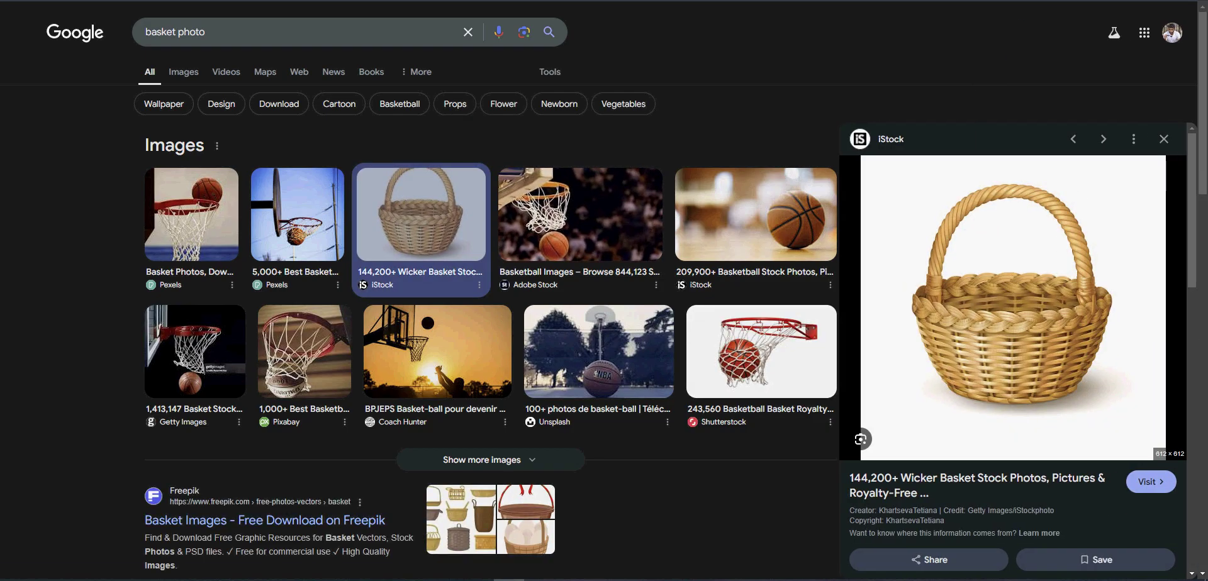
pyautogui.rightClick(977, 294)
pyautogui.click(1035, 196)
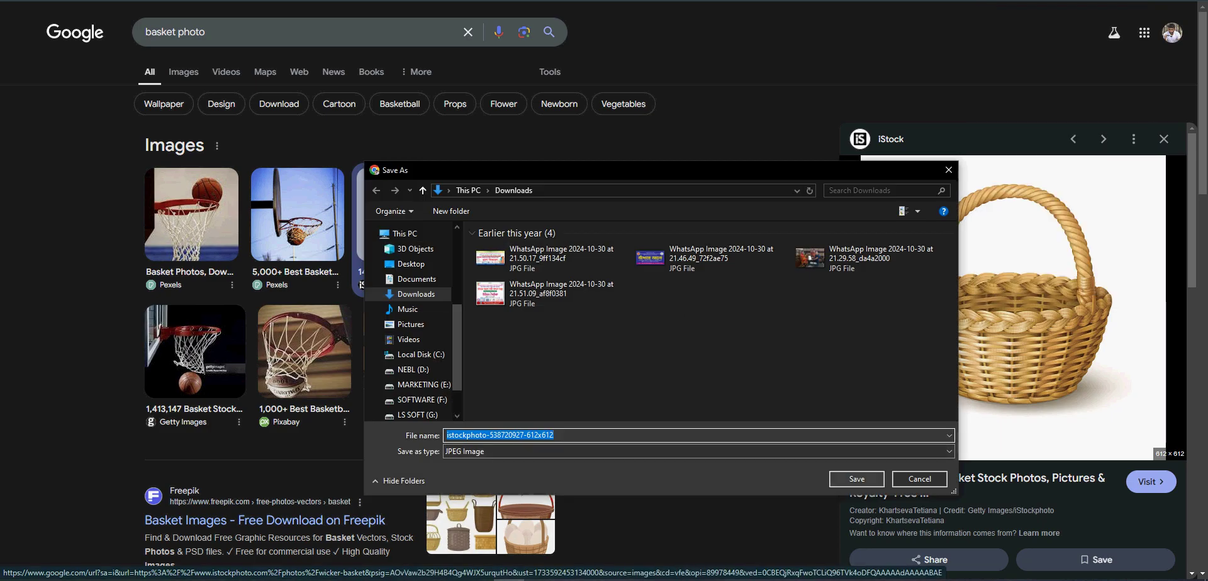
pyautogui.click(856, 479)
pyautogui.hotkey('ctrl', 'Tab')
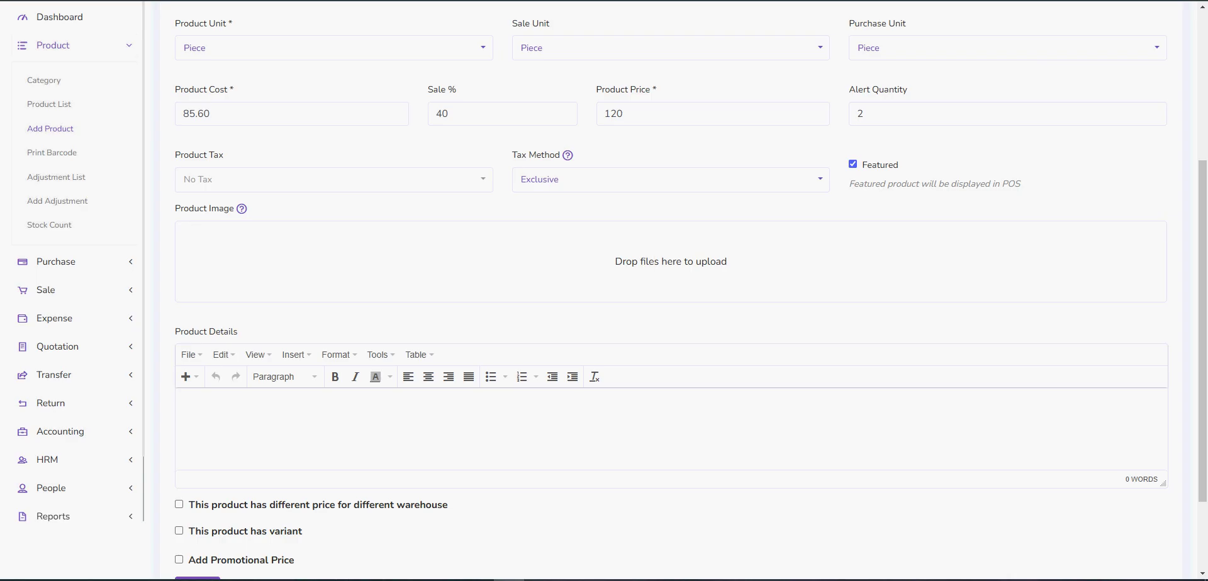
pyautogui.click(649, 265)
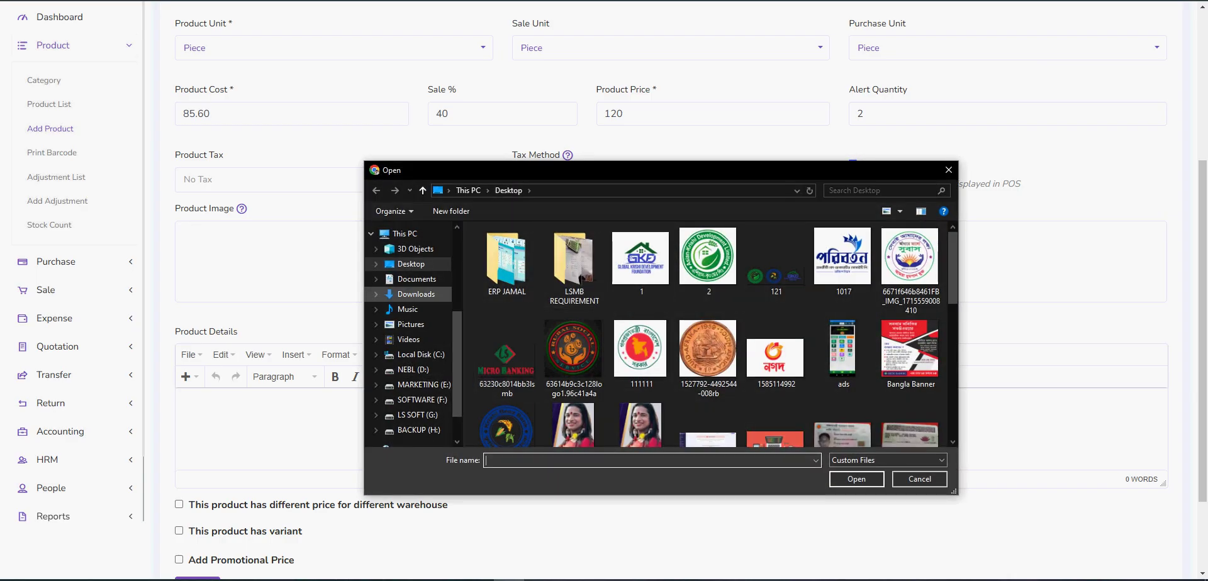
pyautogui.click(416, 294)
pyautogui.click(554, 258)
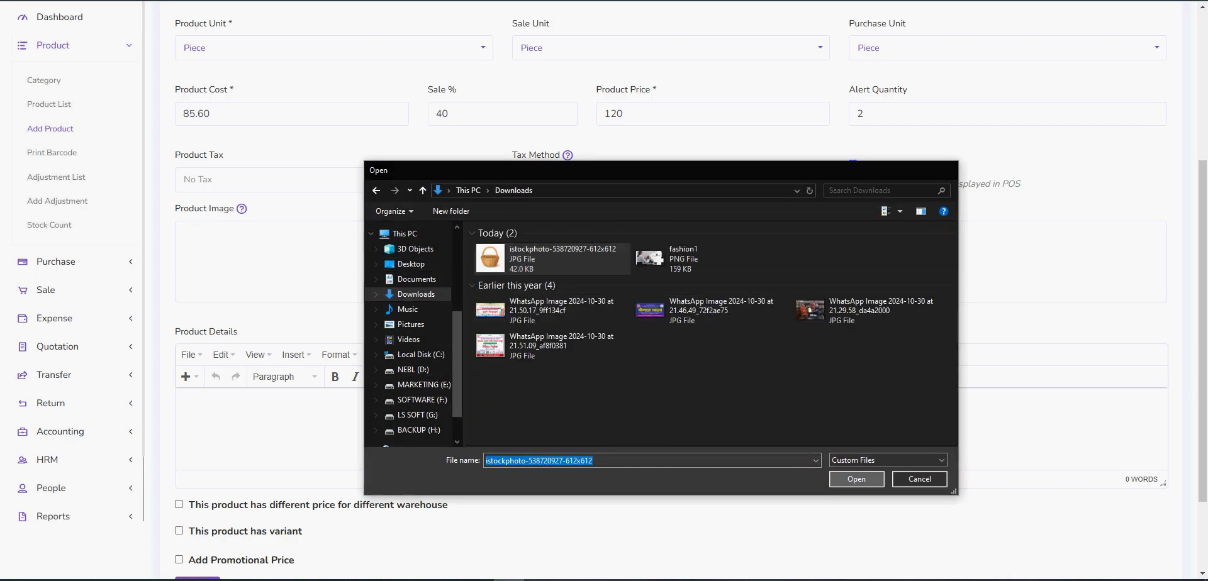
pyautogui.press('Return')
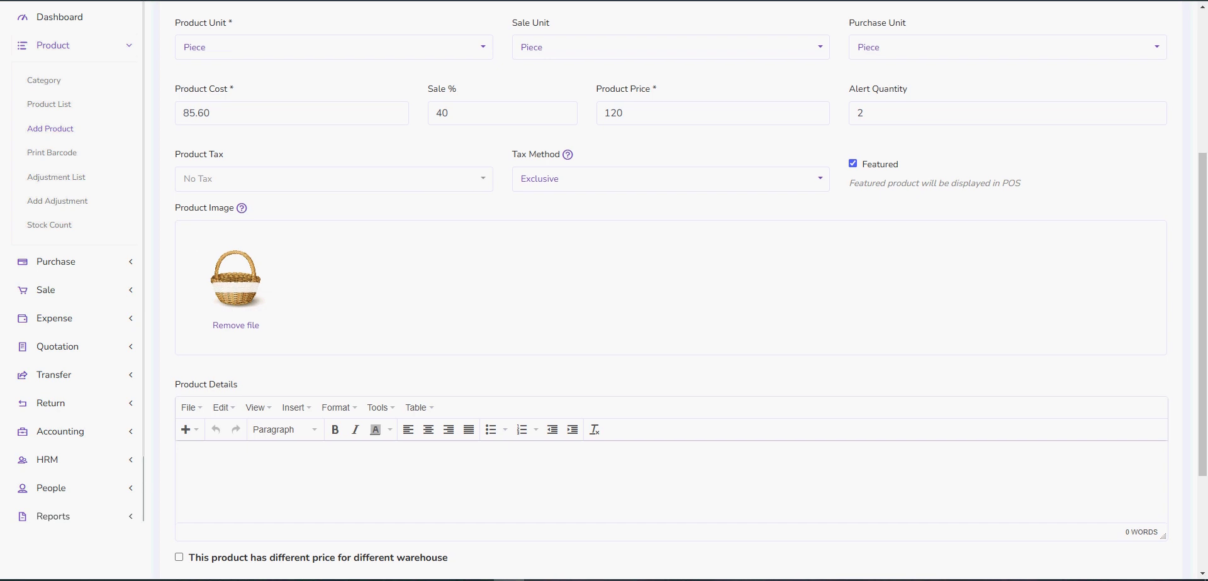
# - Review the filled-in Add Product form from the product type down to the image and extra pricing options
pyautogui.scroll(-3, 671, 289)
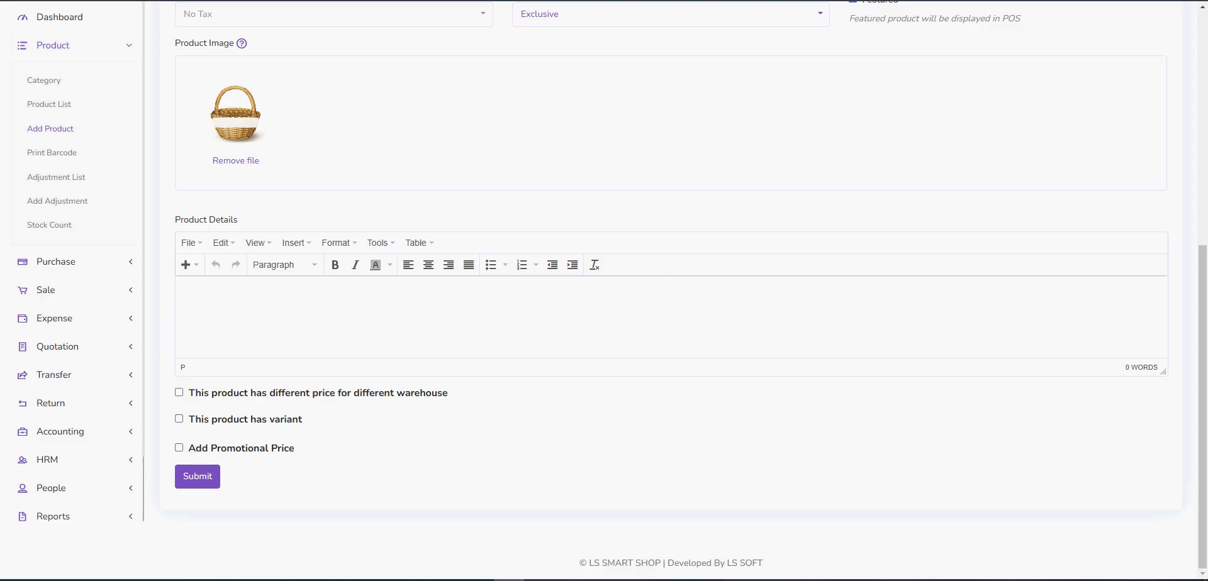
pyautogui.scroll(7, 671, 289)
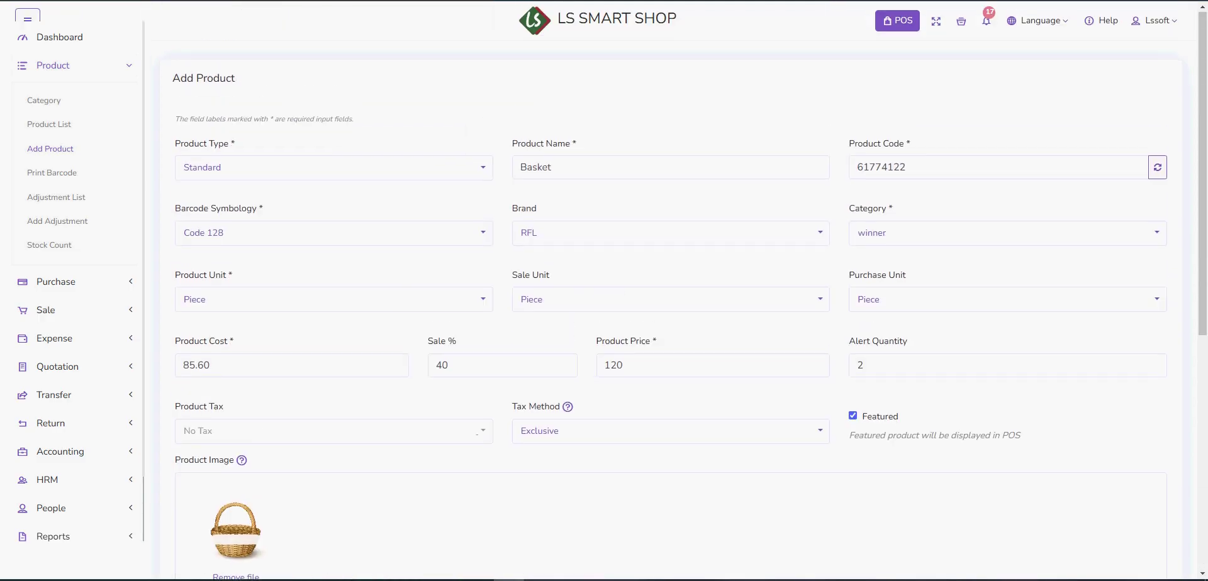
pyautogui.scroll(-4, 671, 289)
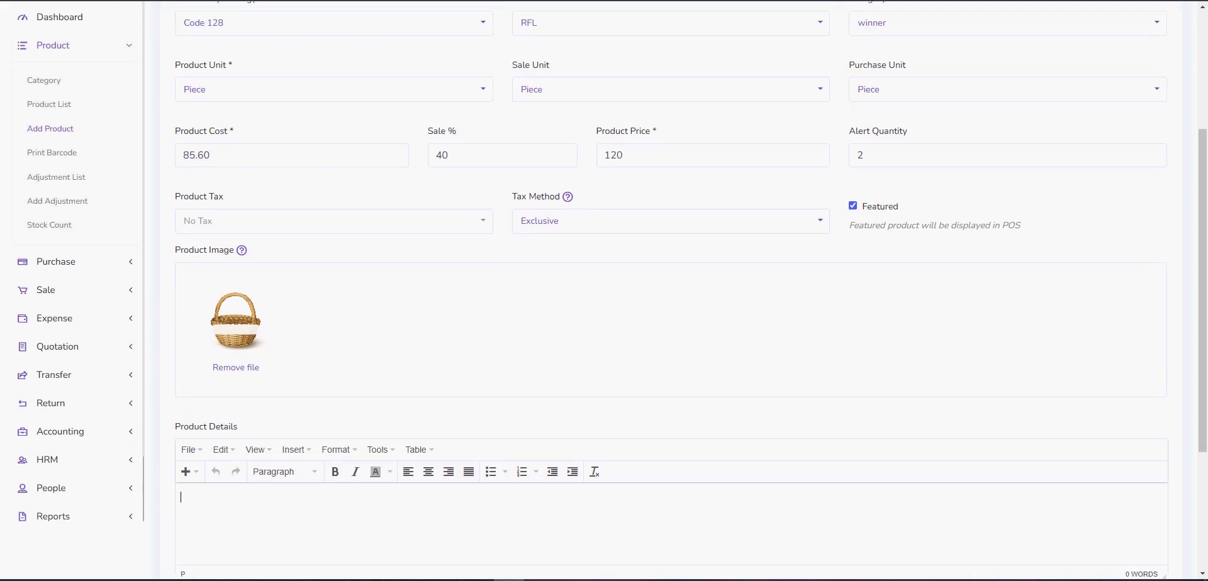
pyautogui.scroll(4, 670, 289)
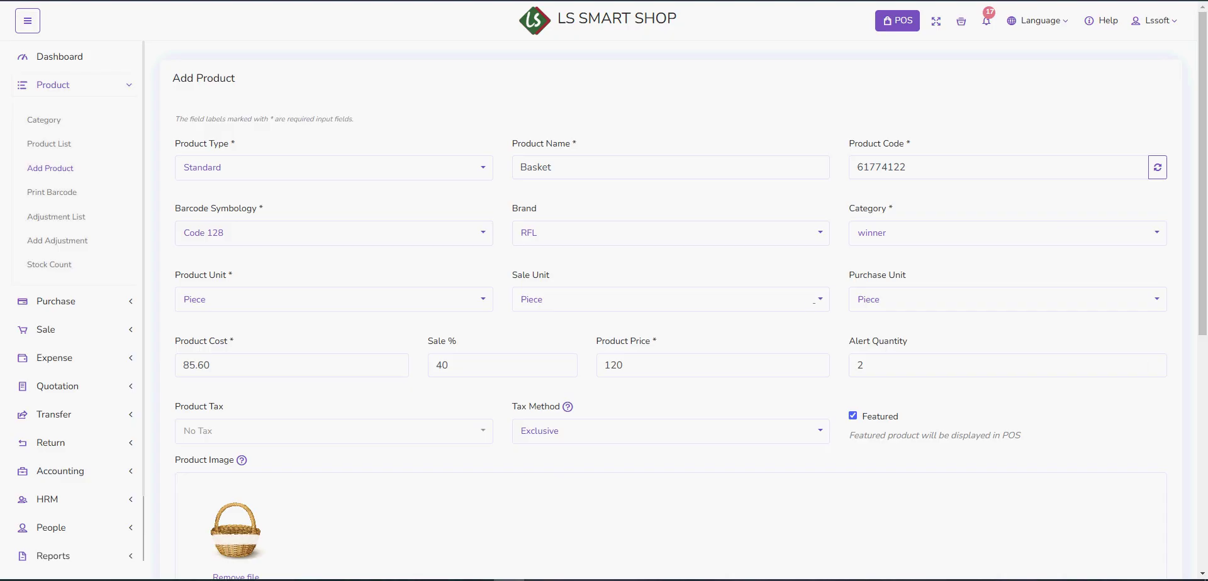
pyautogui.scroll(-3, 671, 289)
pyautogui.scroll(3, 670, 290)
# - Try the option for different prices per warehouse, examine its warehouse price field, and turn the option off
pyautogui.scroll(-7, 671, 289)
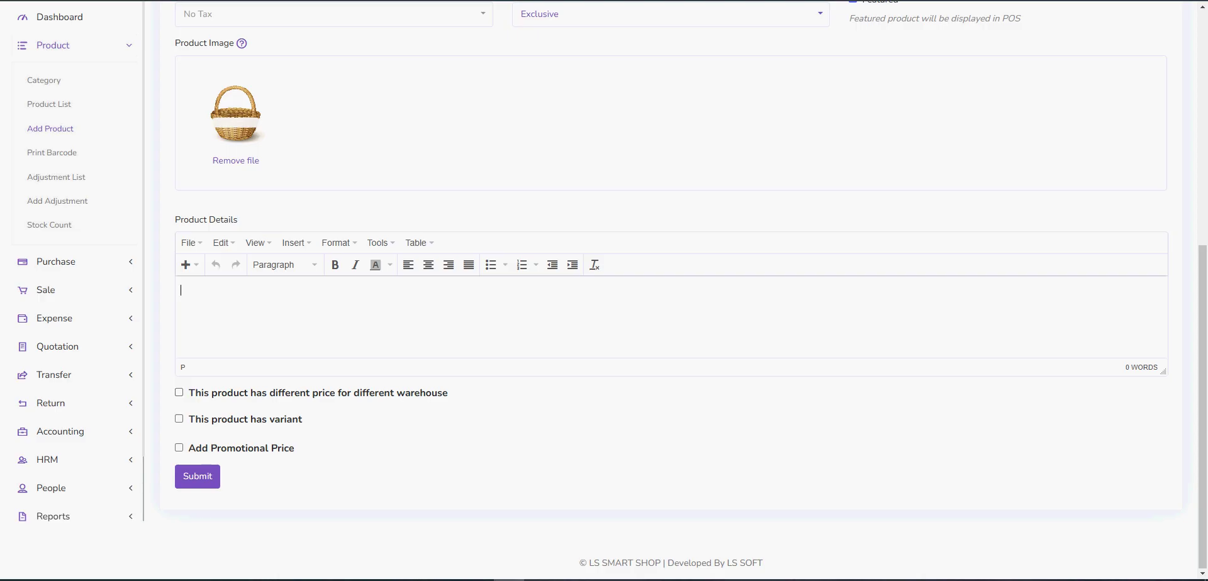
pyautogui.click(180, 393)
pyautogui.scroll(-2, 179, 392)
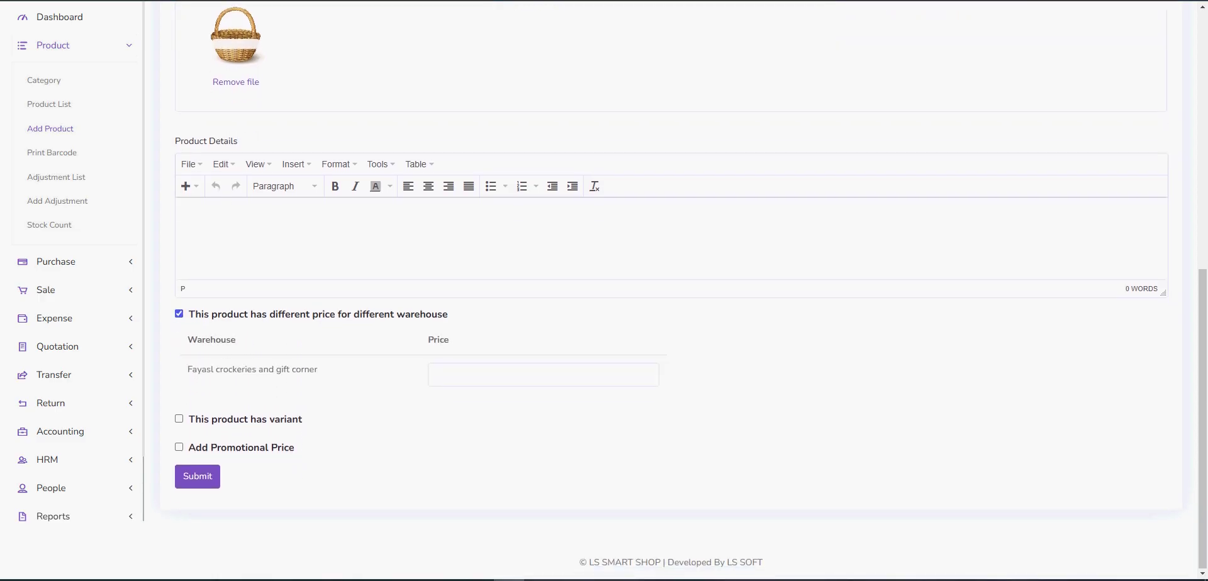
pyautogui.click(544, 375)
pyautogui.click(453, 315)
pyautogui.moveTo(189, 370); pyautogui.dragTo(317, 370)
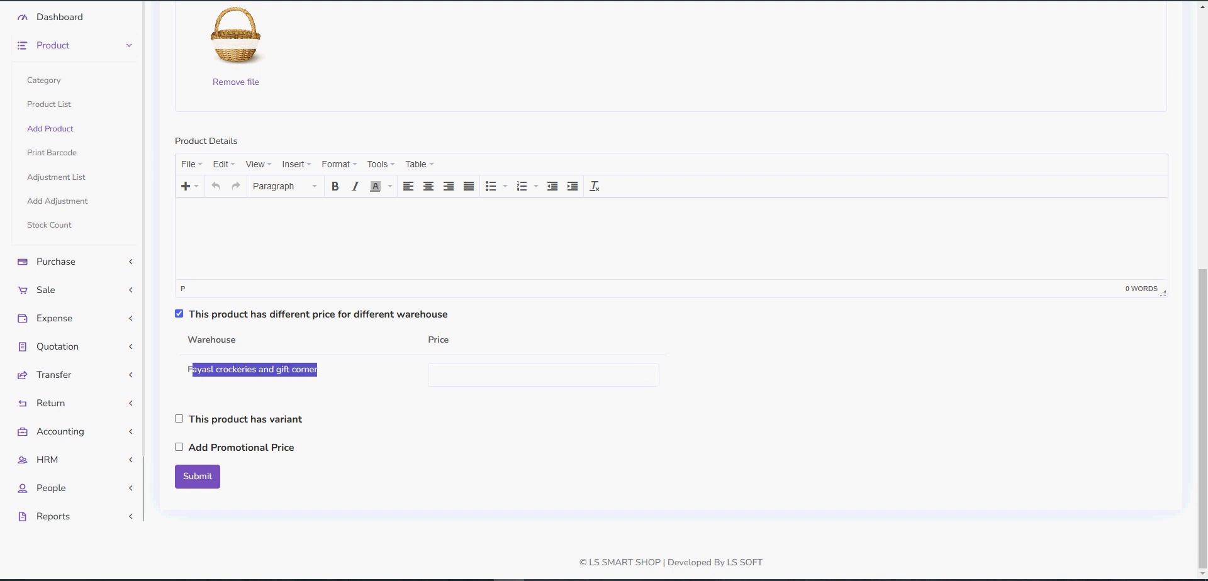
pyautogui.click(327, 373)
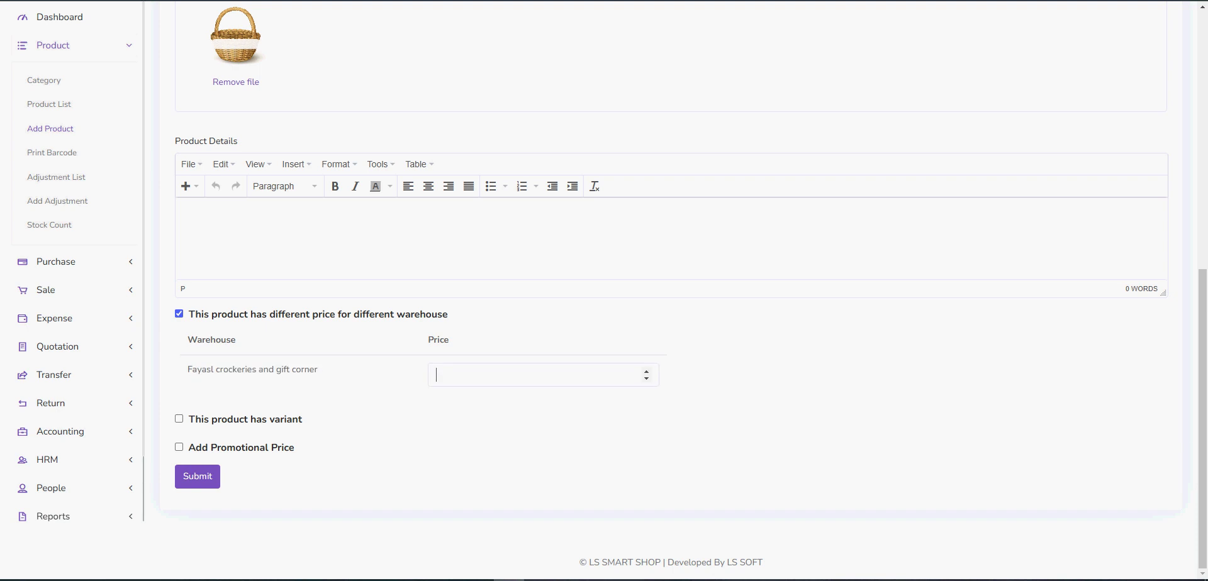
pyautogui.click(302, 419)
pyautogui.click(529, 375)
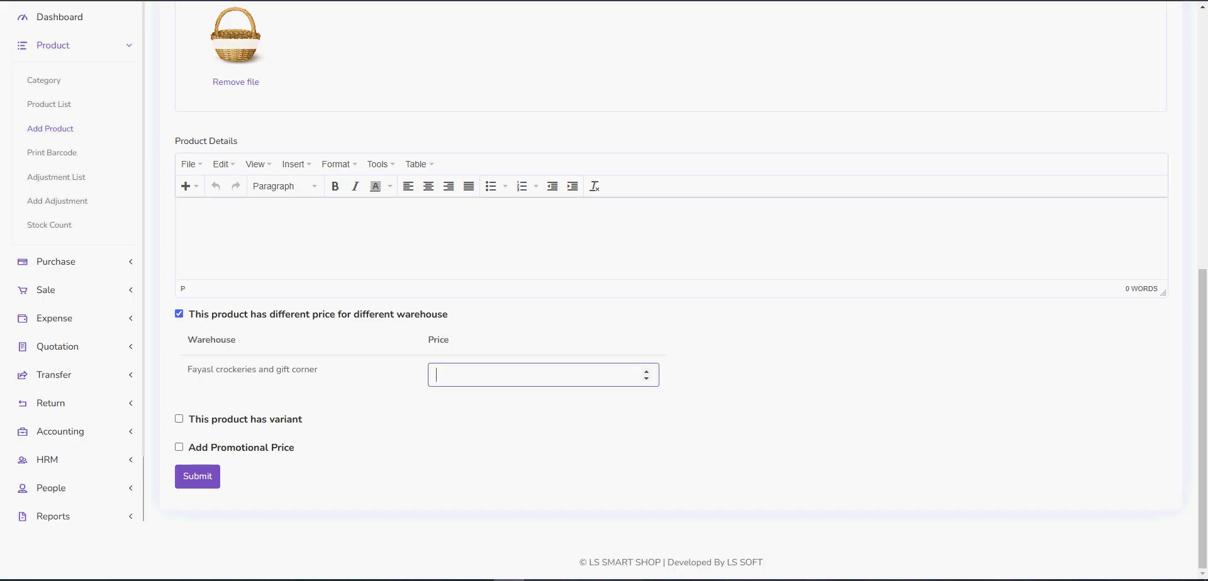
pyautogui.scroll(2, 671, 289)
pyautogui.scroll(-2, 671, 289)
pyautogui.click(179, 314)
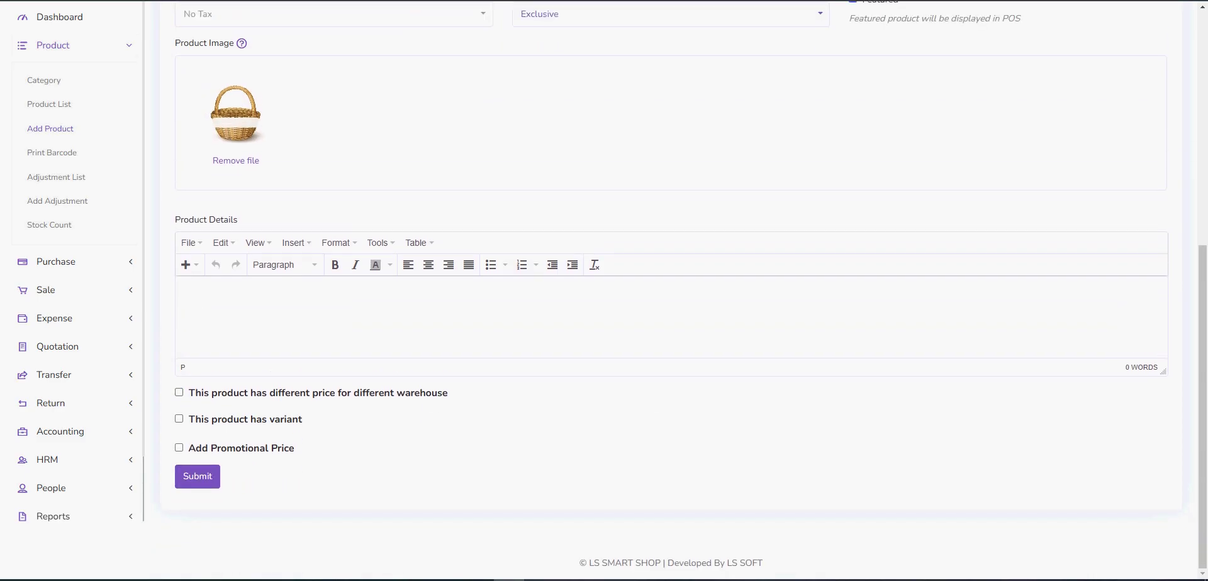
pyautogui.click(179, 392)
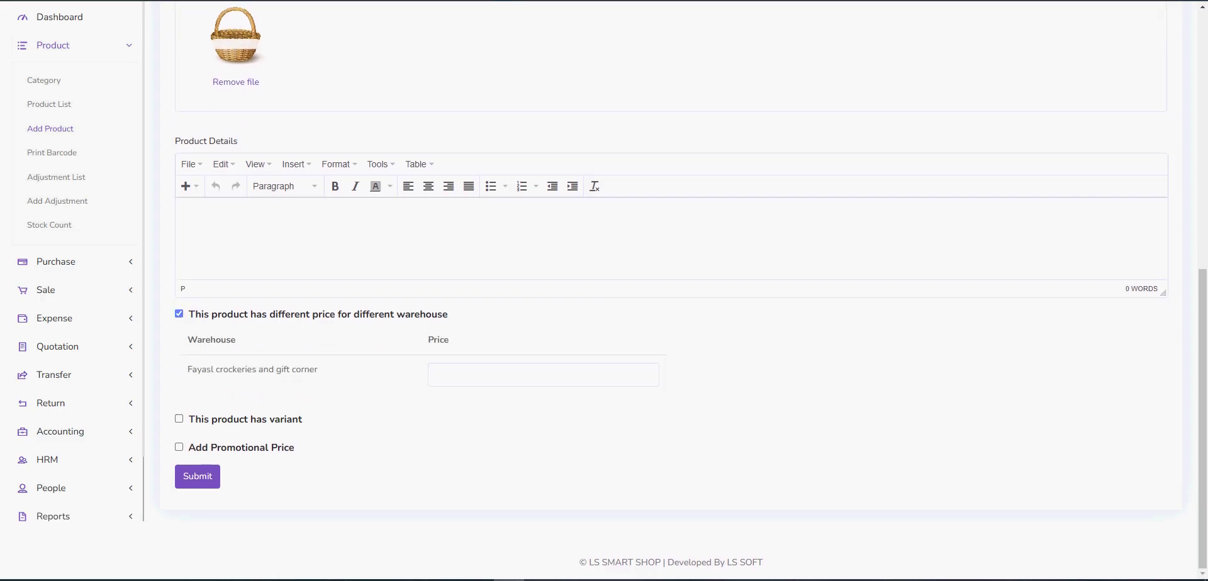
pyautogui.click(179, 313)
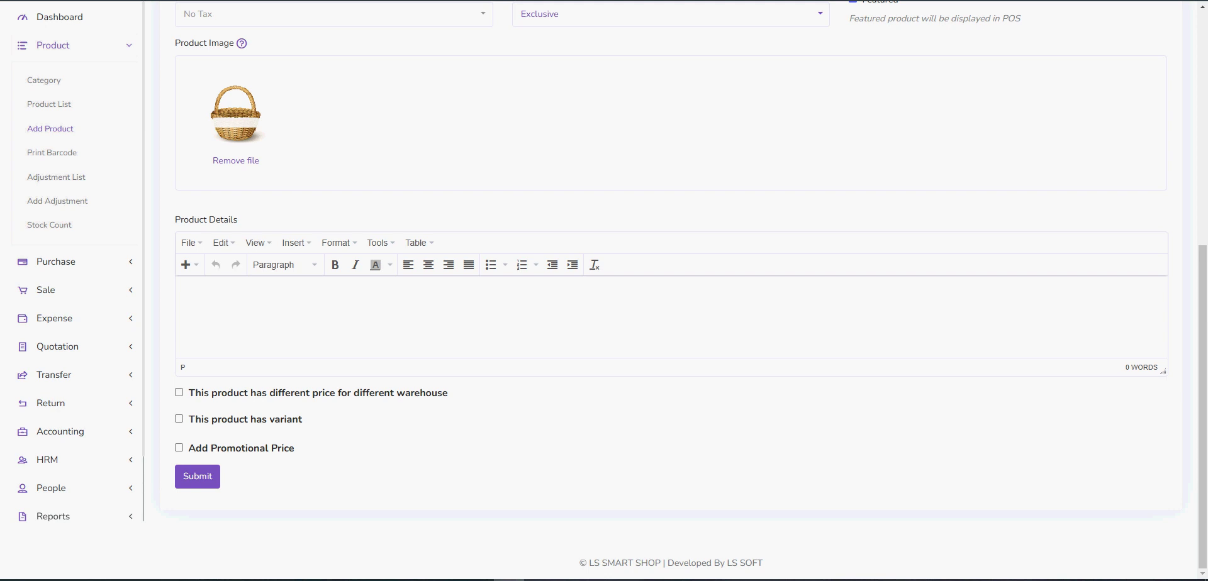
# - Enable the variant option for the Basket product and add a SMALL variant
pyautogui.click(179, 419)
pyautogui.scroll(-2, 179, 419)
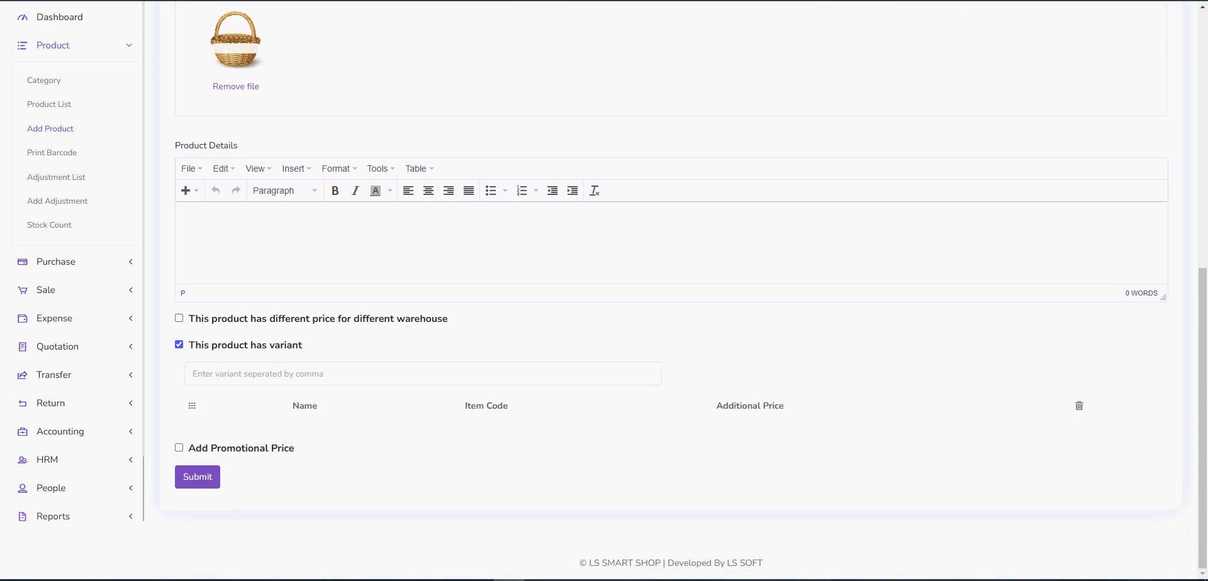
pyautogui.click(258, 374)
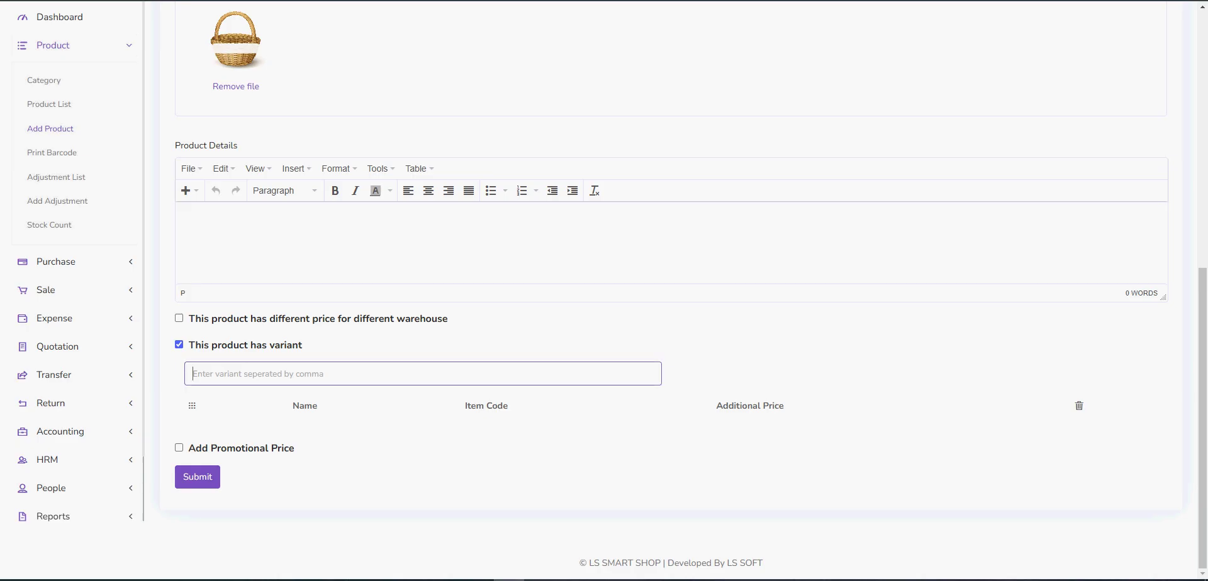
pyautogui.scroll(5, 258, 374)
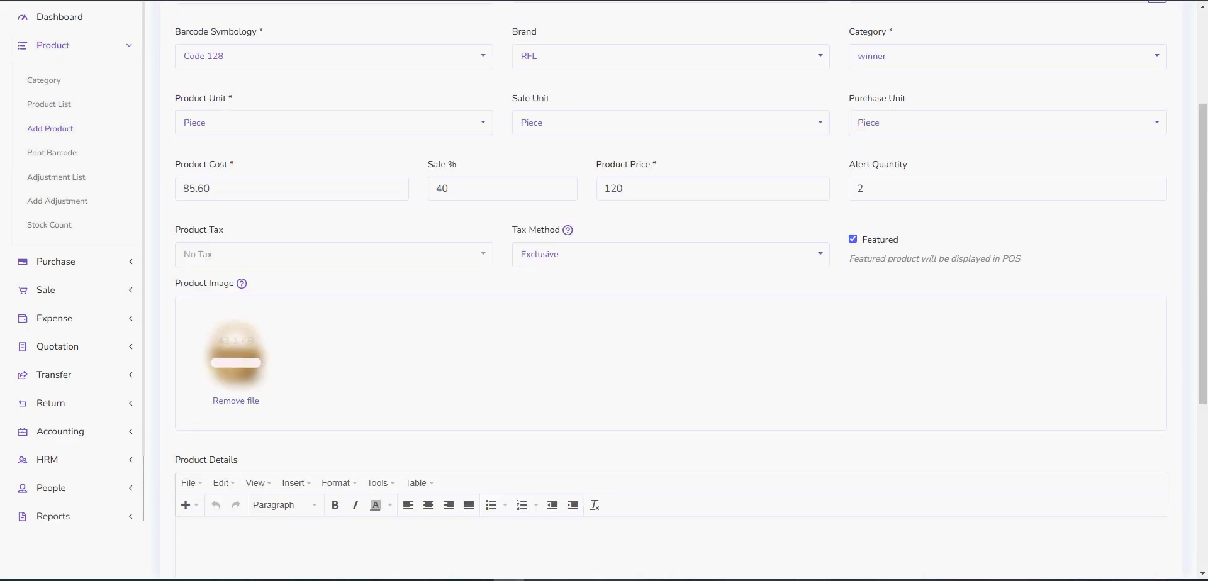
pyautogui.scroll(-5, 236, 362)
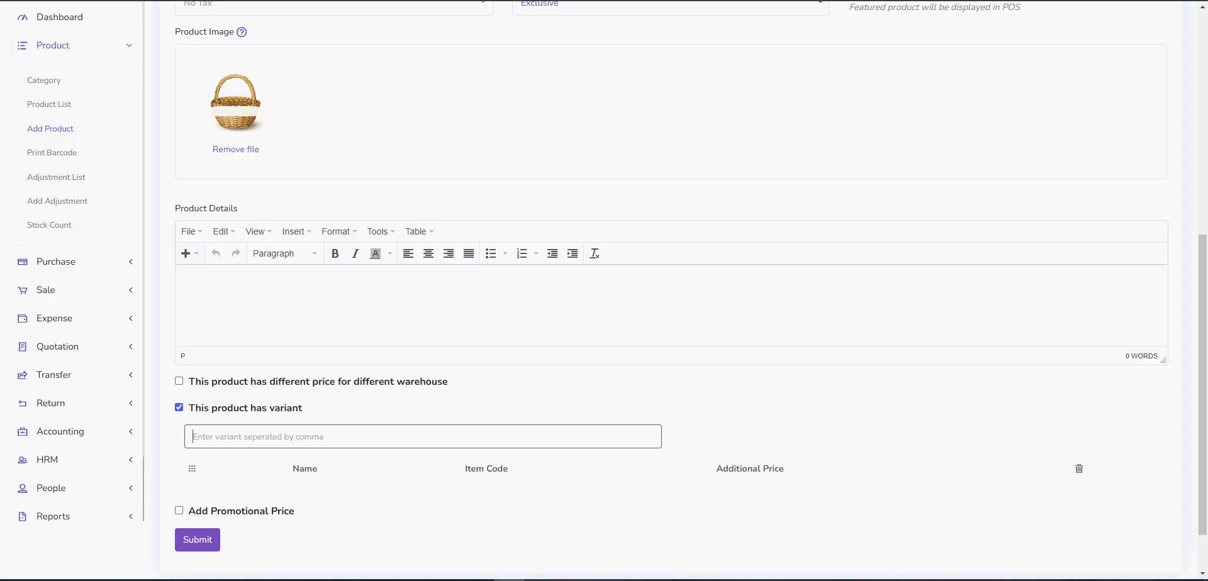
pyautogui.scroll(-1, 236, 362)
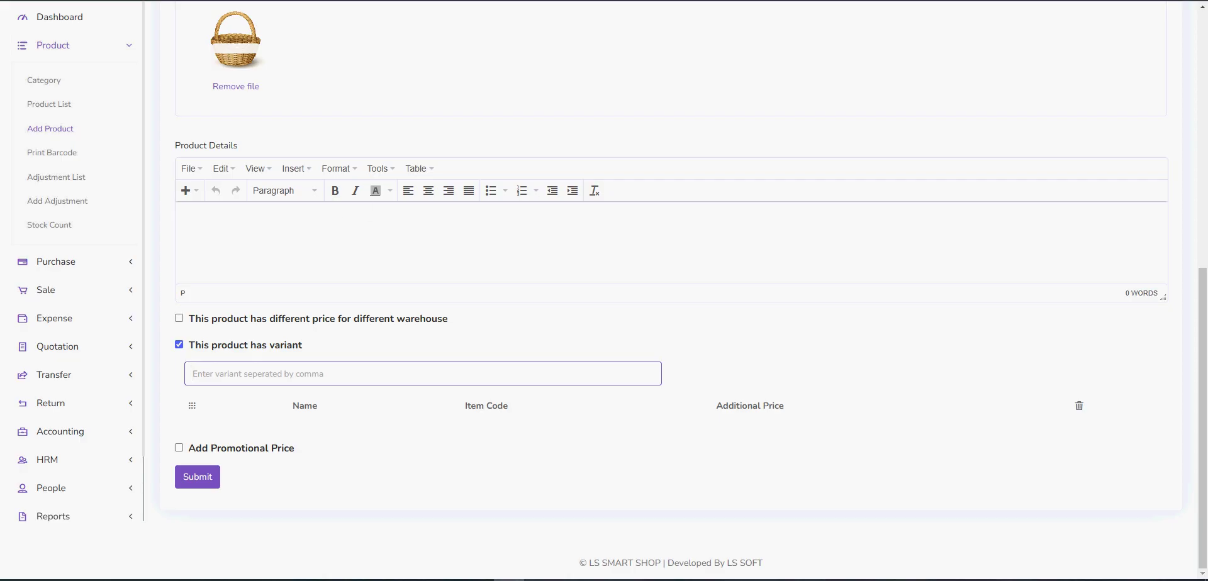
pyautogui.write('SMA')
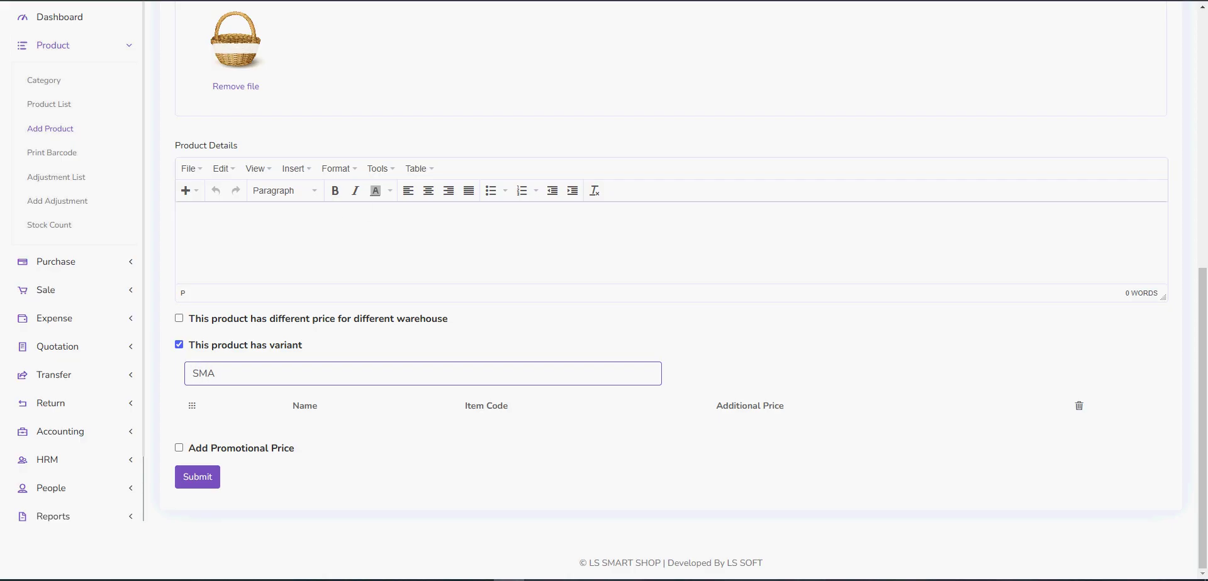
pyautogui.write('LL')
pyautogui.press('Return')
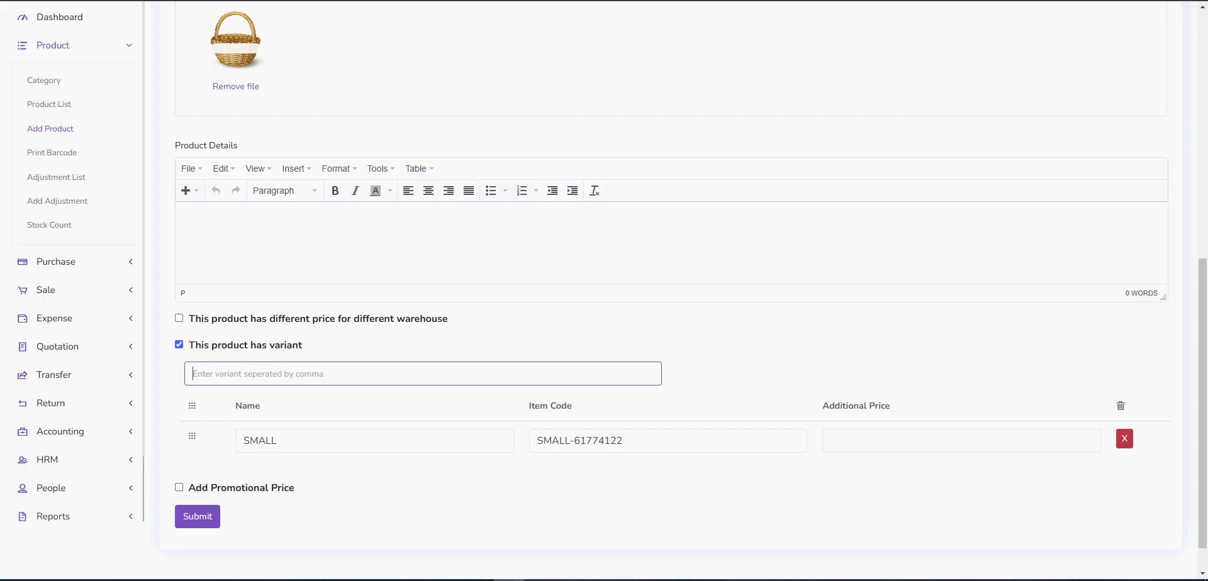
# - Add MEDIUM and LARGE variants to the Basket product
pyautogui.write('MEDIUM')
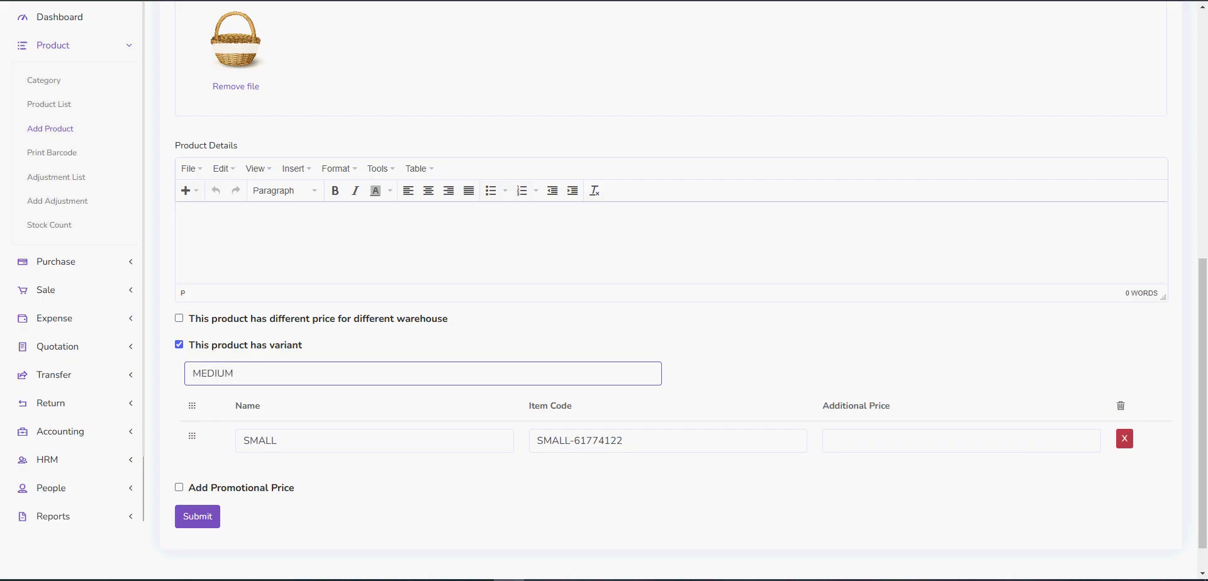
pyautogui.press('Return')
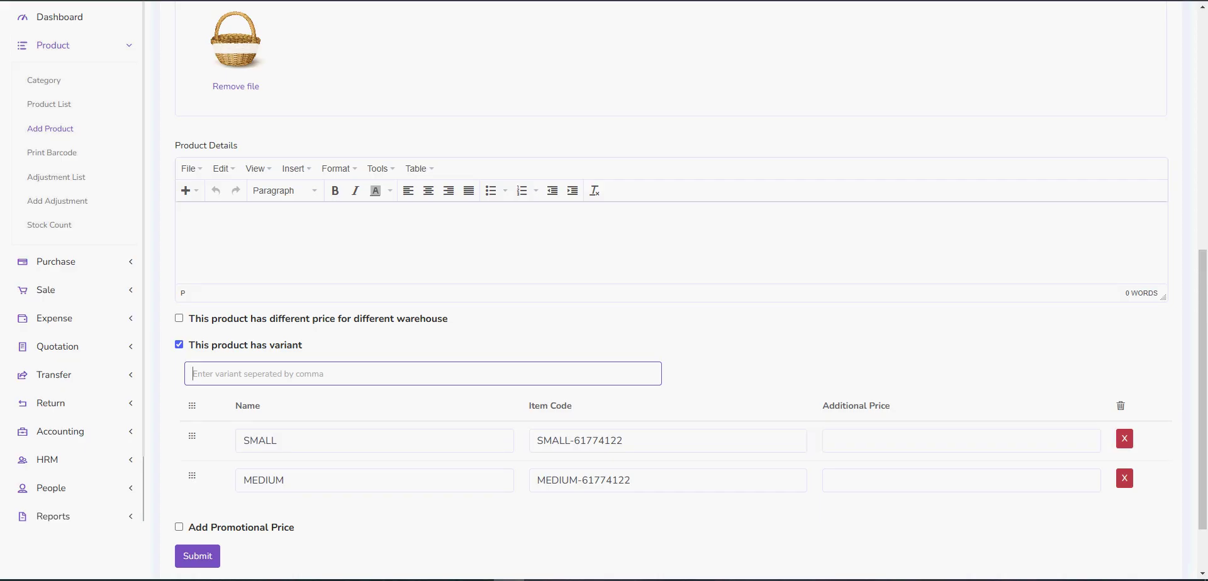
pyautogui.write('BI')
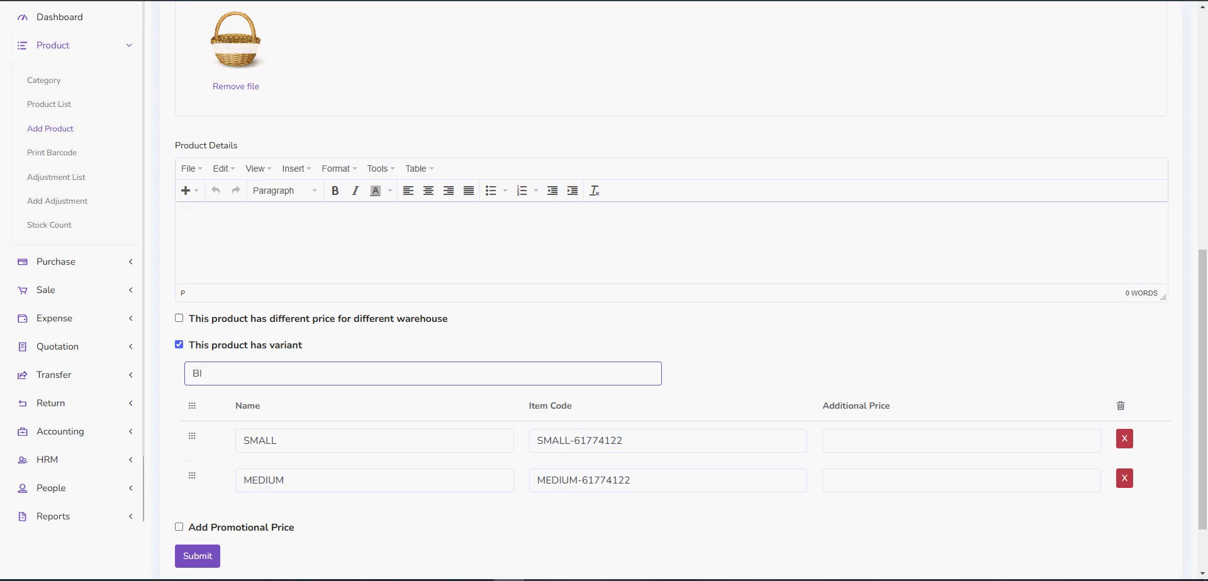
pyautogui.press('BackSpace')
pyautogui.write('LARGE')
pyautogui.press('Return')
pyautogui.scroll(-3, 678, 296)
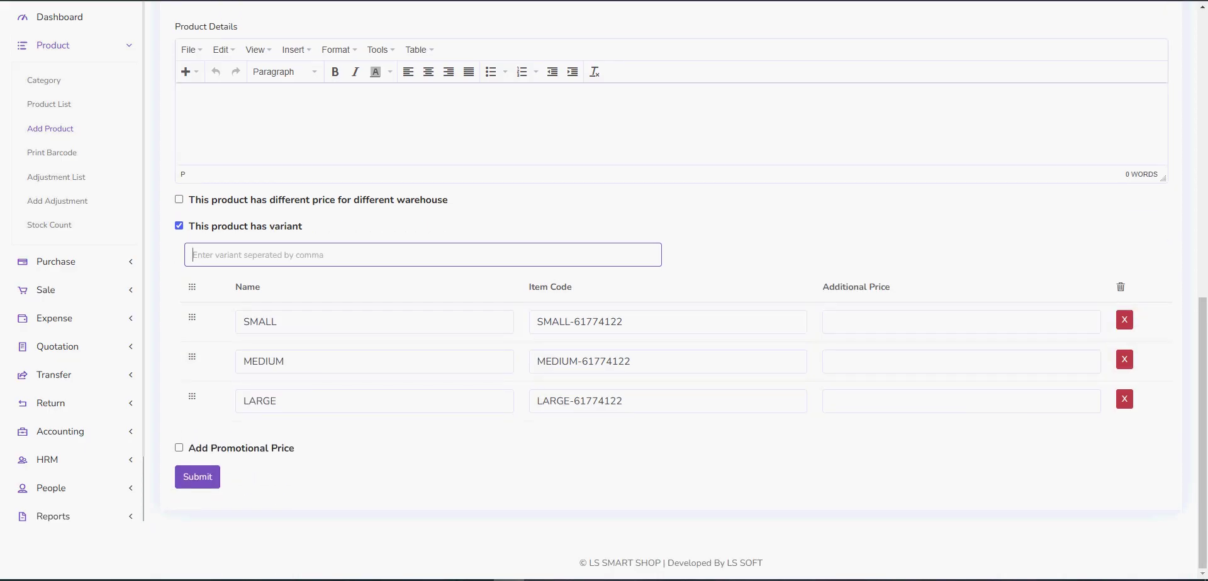
# - Compare the variants' additional price fields with the product cost and product price entered higher up in the form
pyautogui.click(448, 200)
pyautogui.click(961, 322)
pyautogui.scroll(9, 961, 322)
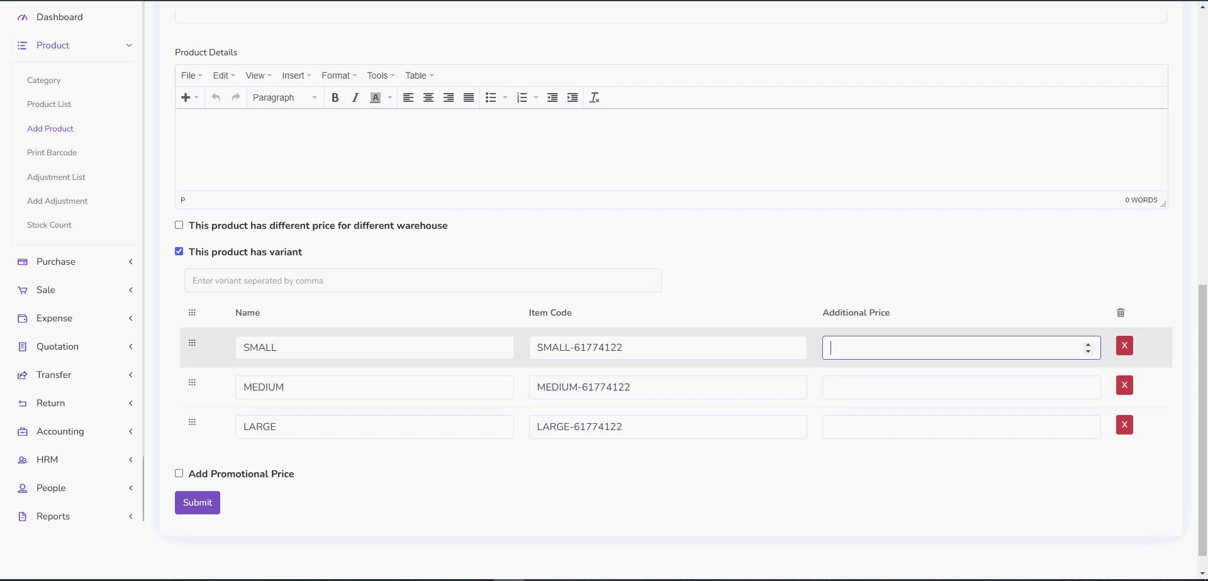
pyautogui.doubleClick(197, 321)
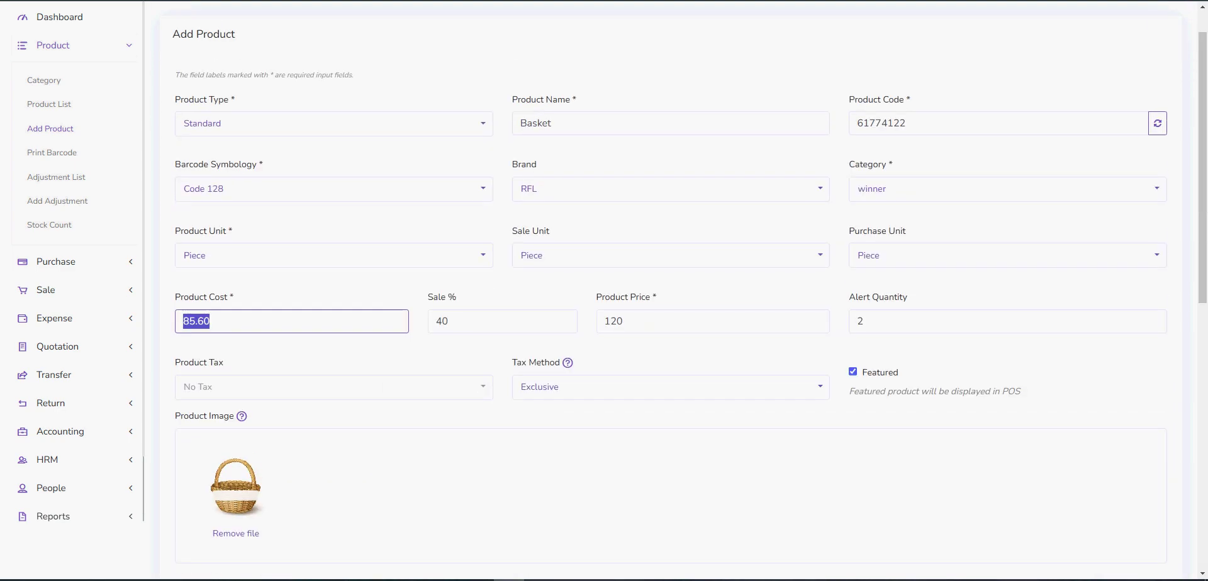
pyautogui.doubleClick(622, 322)
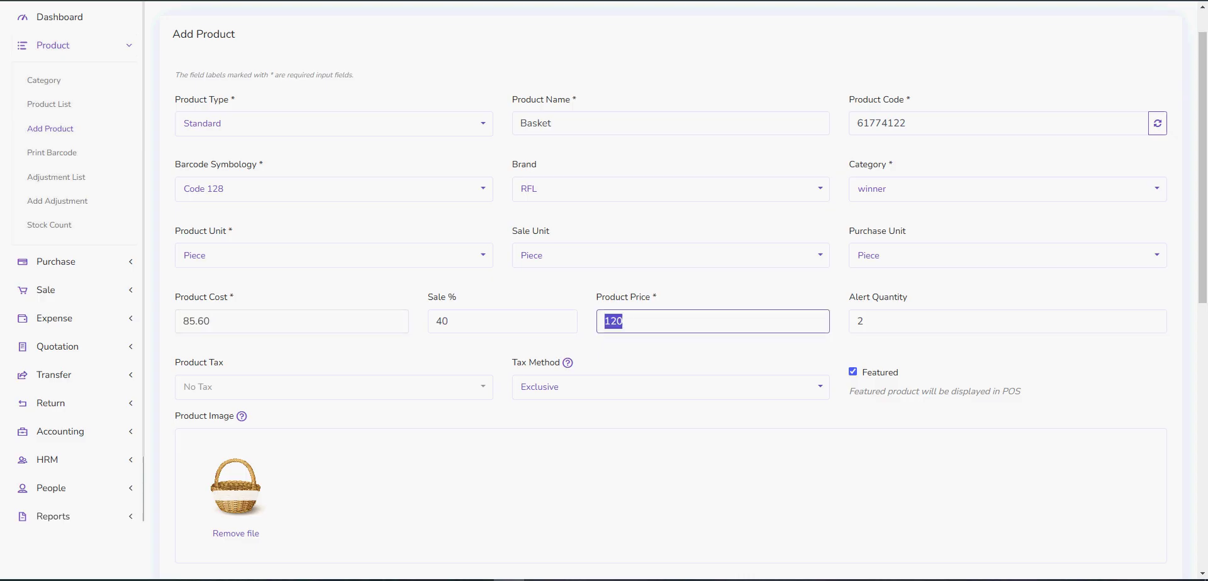
pyautogui.click(629, 347)
pyautogui.scroll(-1, 629, 347)
pyautogui.scroll(-9, 629, 352)
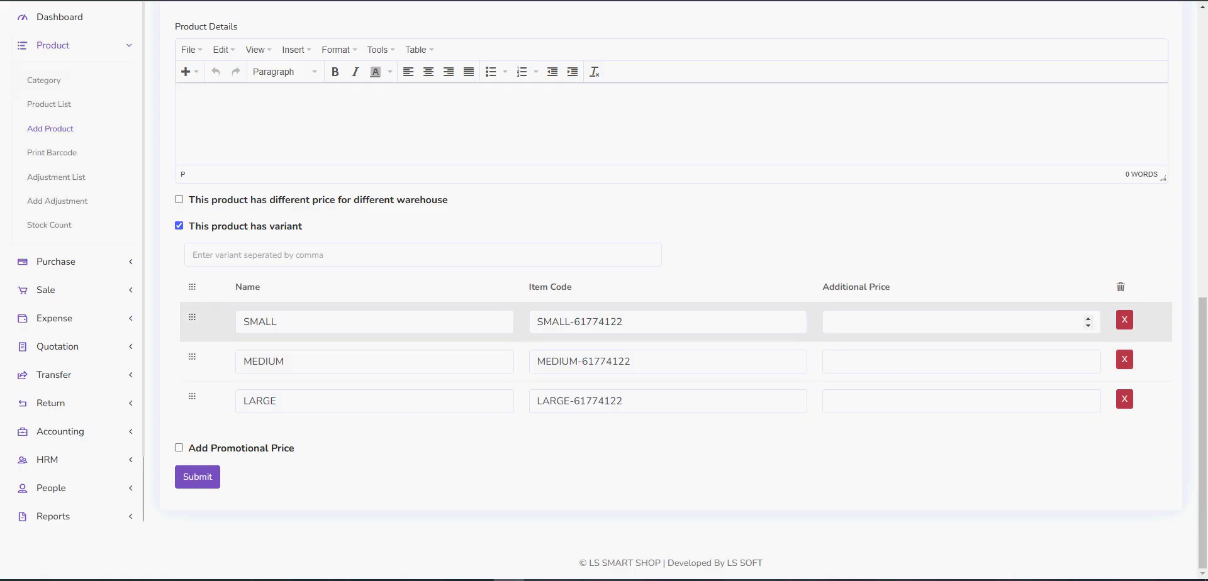
pyautogui.scroll(8, 963, 321)
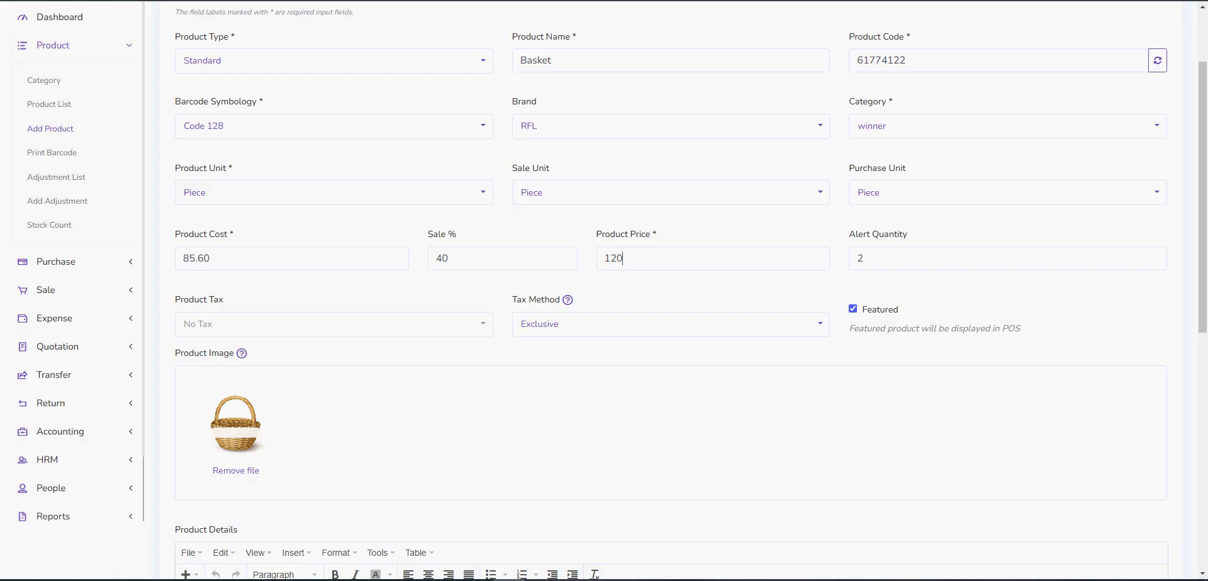
pyautogui.doubleClick(622, 258)
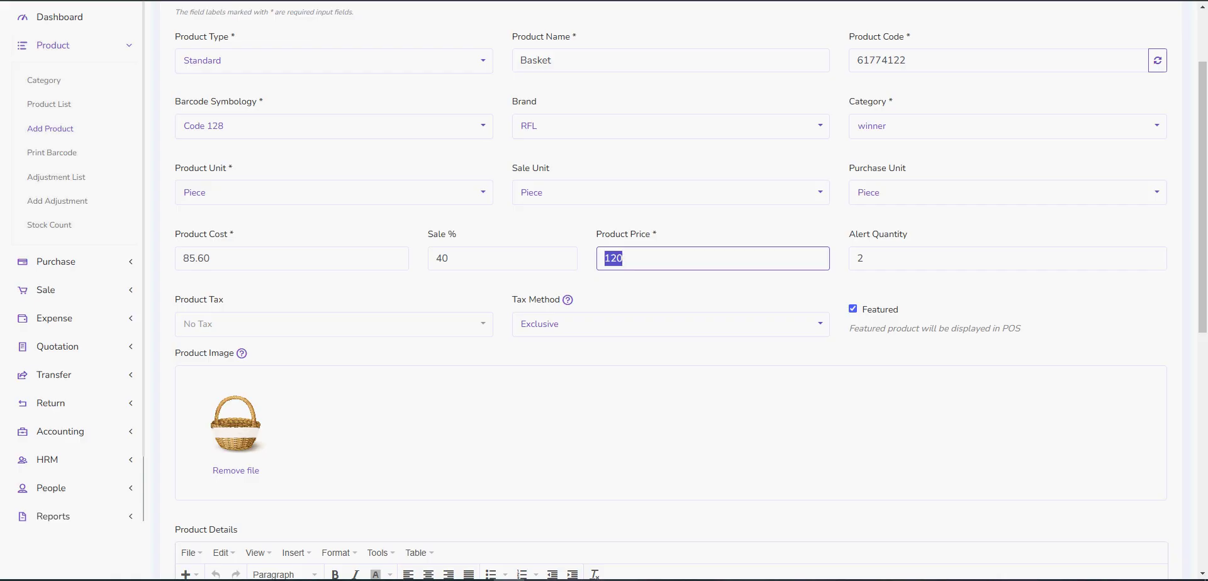
pyautogui.scroll(-8, 691, 295)
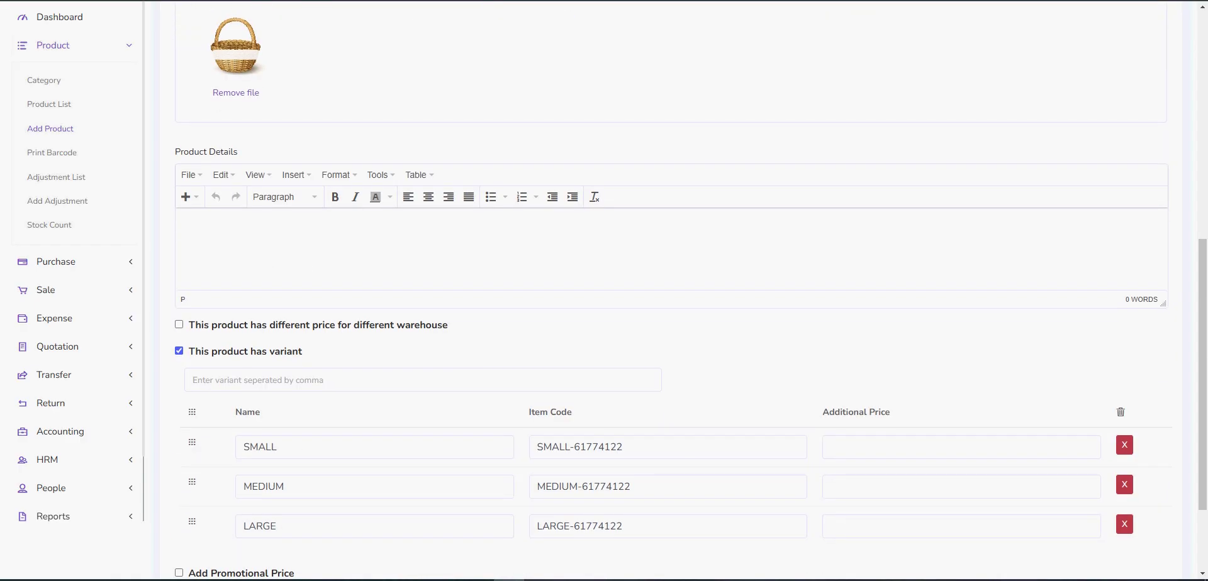
# - Set the additional price to 50 for the MEDIUM variant and 10 for the LARGE variant
pyautogui.click(962, 362)
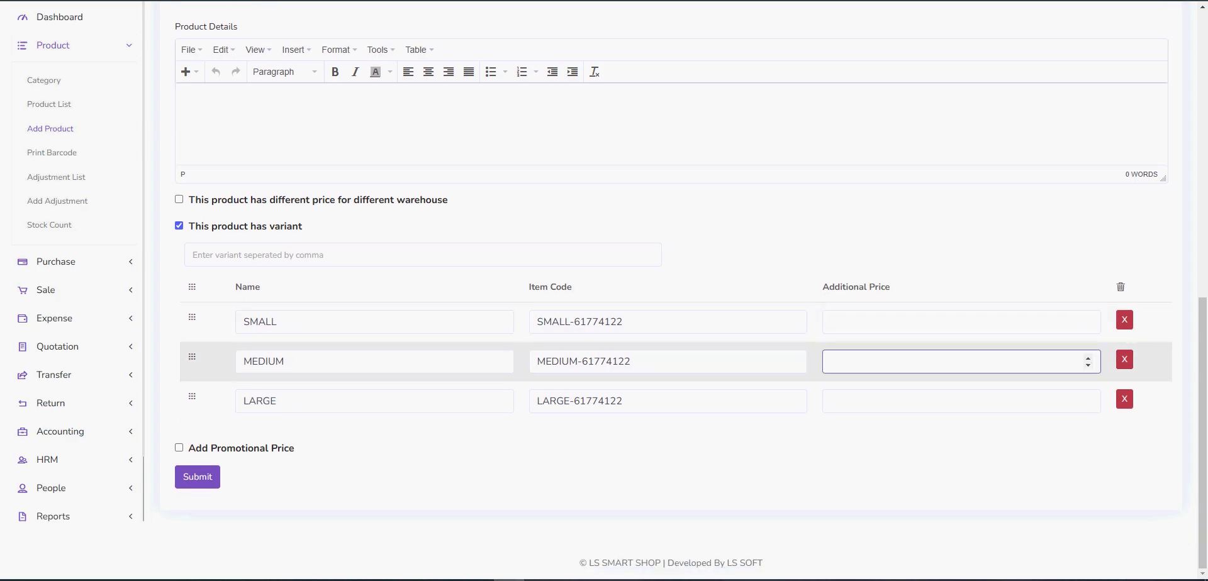
pyautogui.write('50')
pyautogui.click(961, 402)
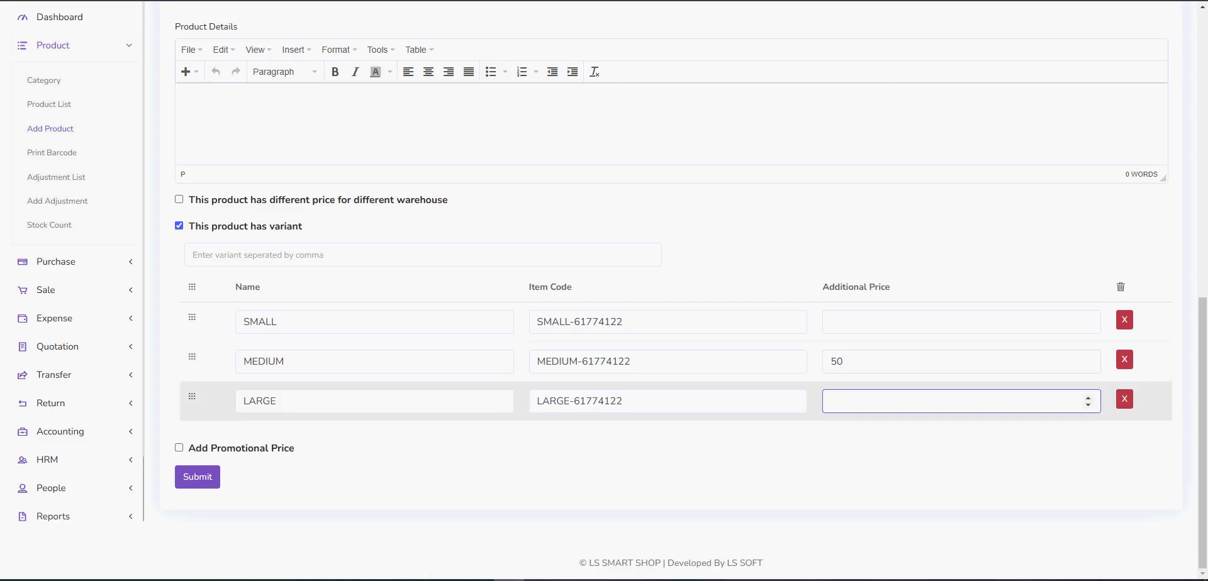
pyautogui.write('10')
pyautogui.click(906, 459)
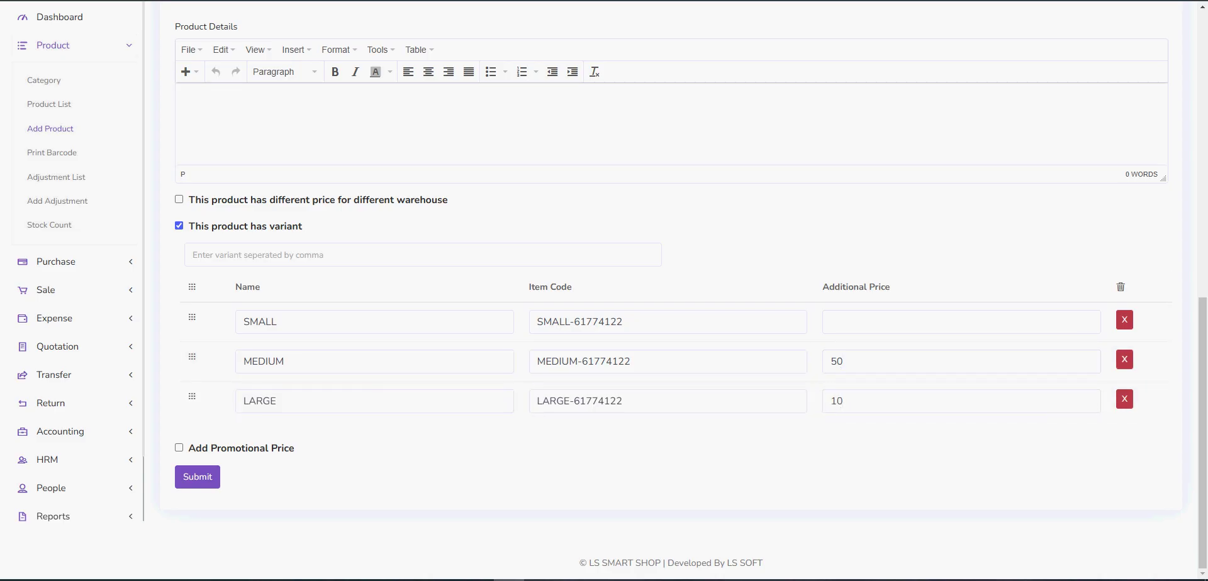
# - Try a promotional price of 100 for the Basket, with the promotion ending on 20-12-2024
pyautogui.click(179, 448)
pyautogui.scroll(-1, 179, 447)
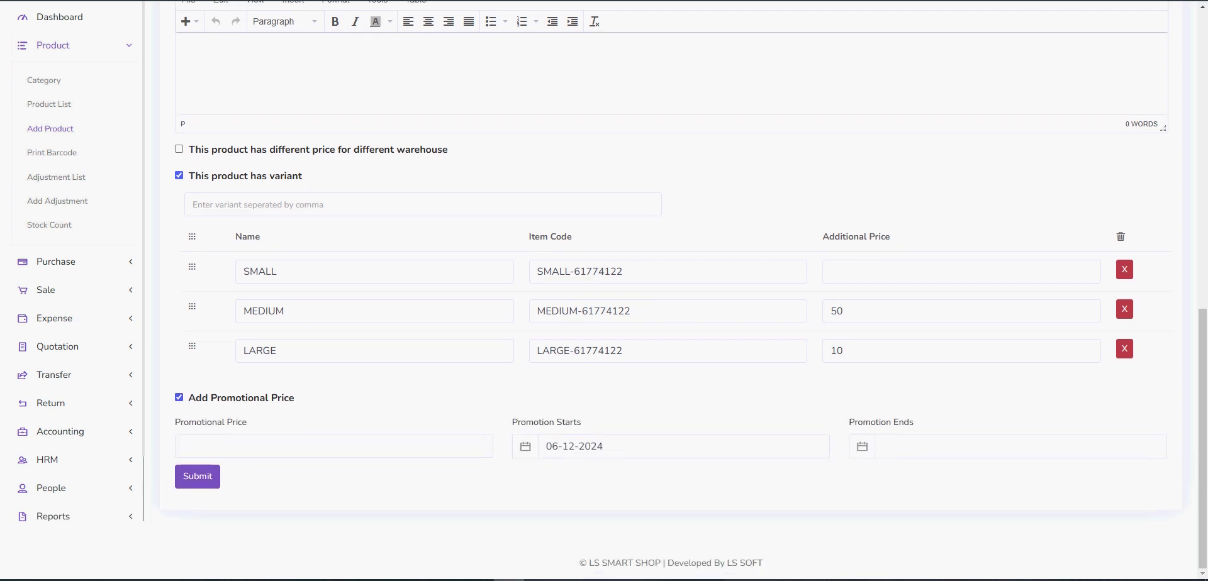
pyautogui.click(251, 446)
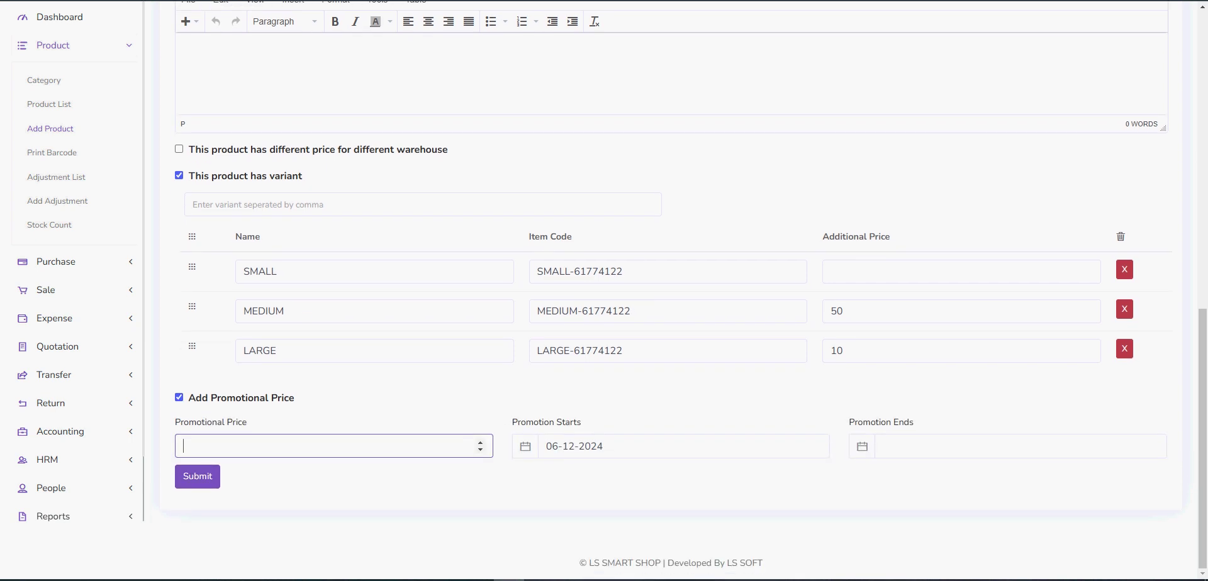
pyautogui.write('100')
pyautogui.click(994, 446)
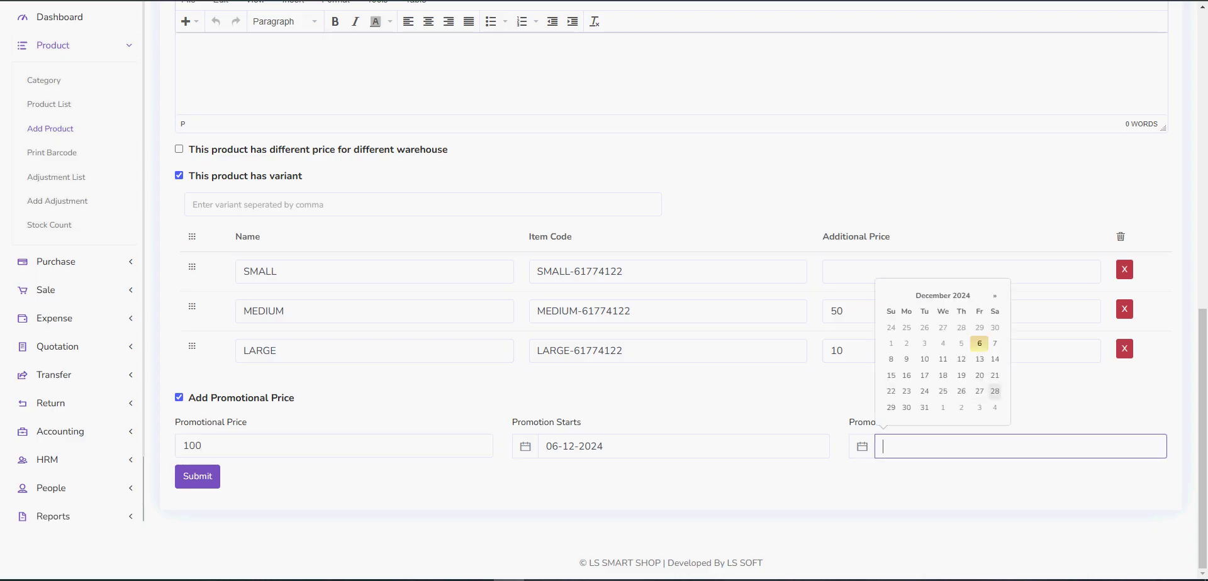
pyautogui.click(979, 376)
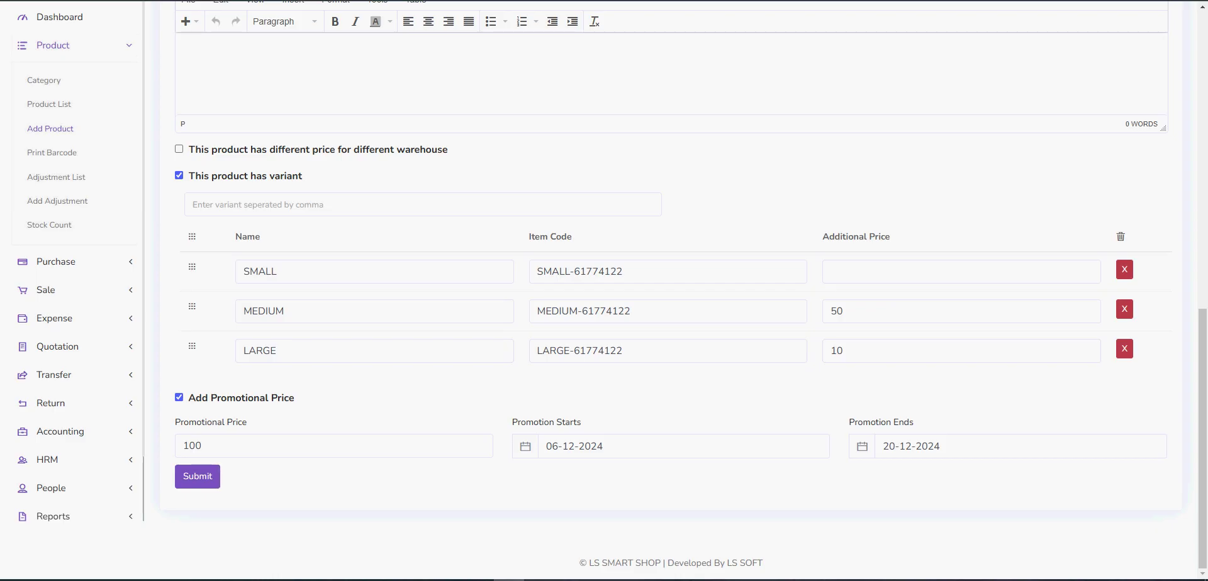
# - Turn off the promotional price option and submit the Basket product
pyautogui.hotkey('shift', 'Tab')
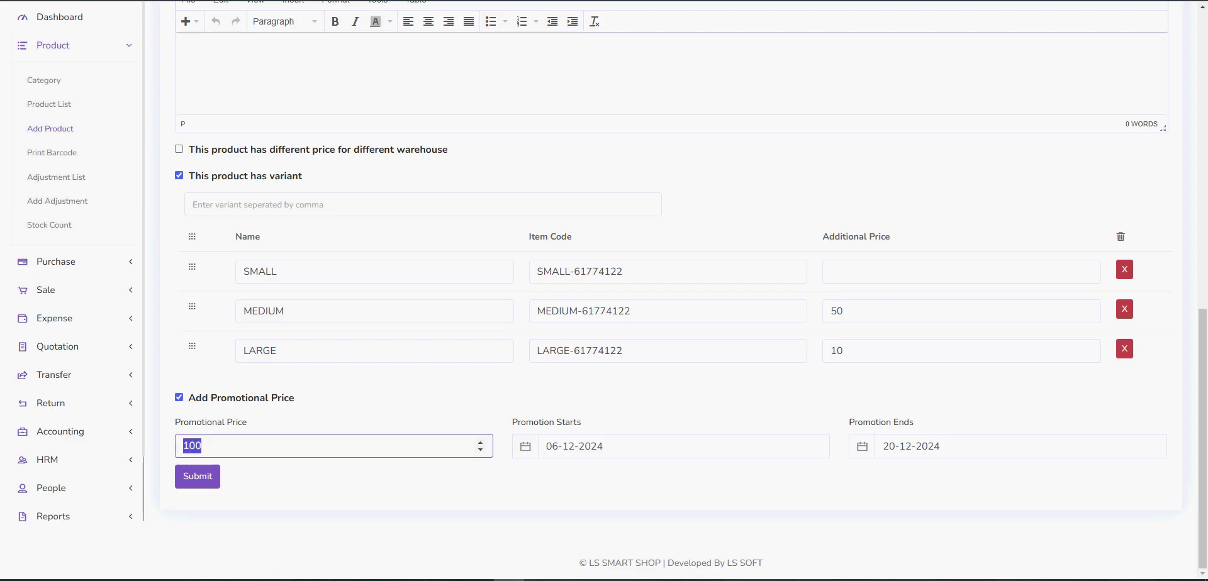
pyautogui.hotkey('shift', 'Tab')
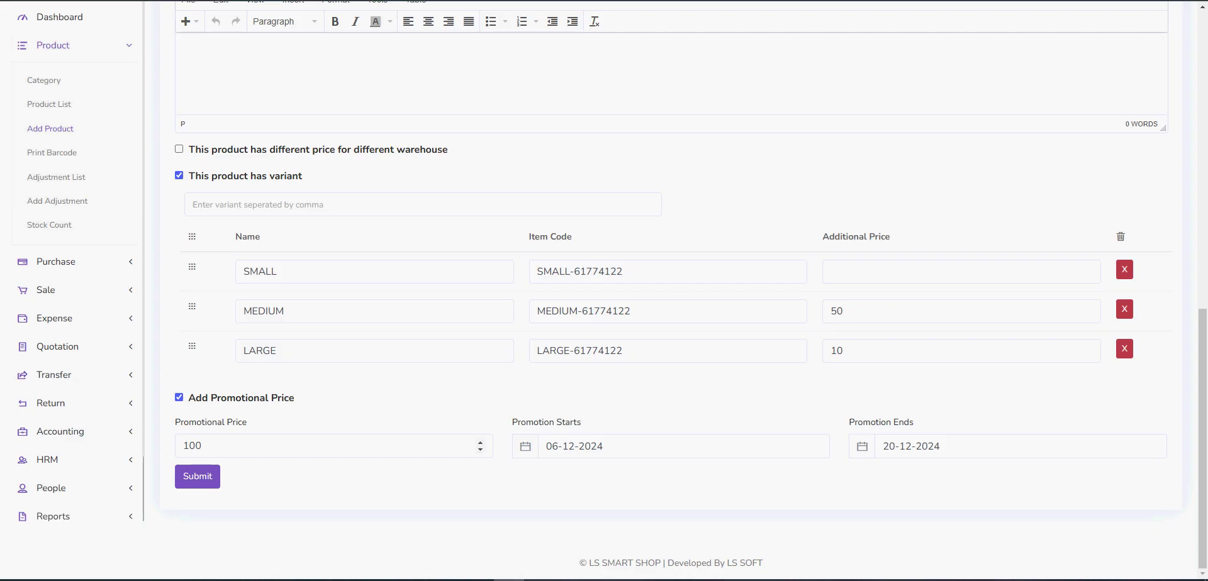
pyautogui.press('space')
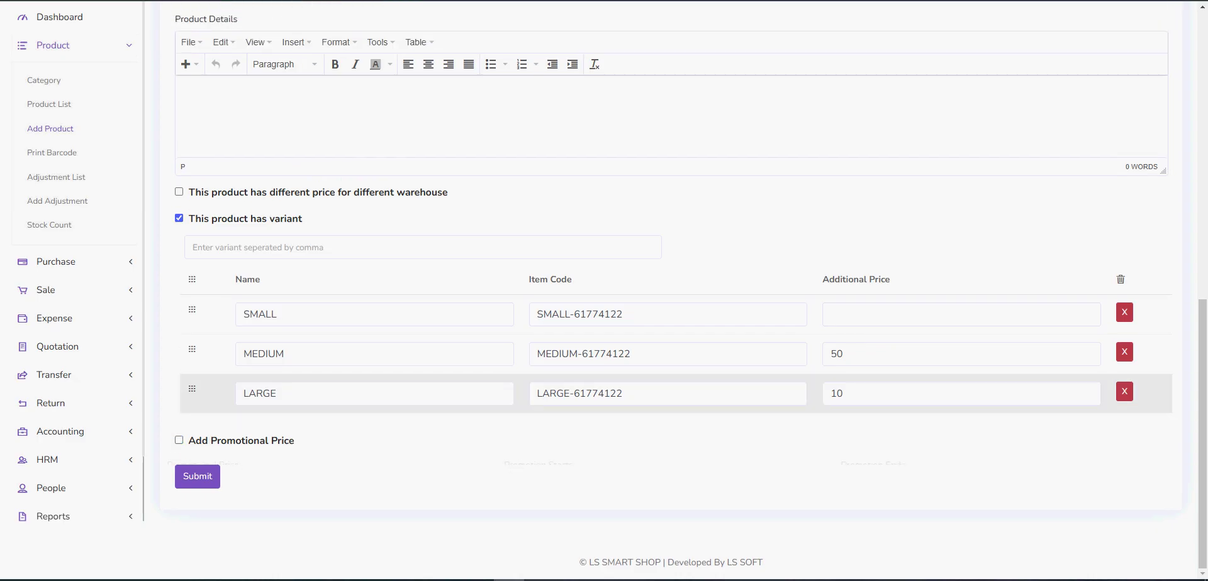
pyautogui.press('Tab')
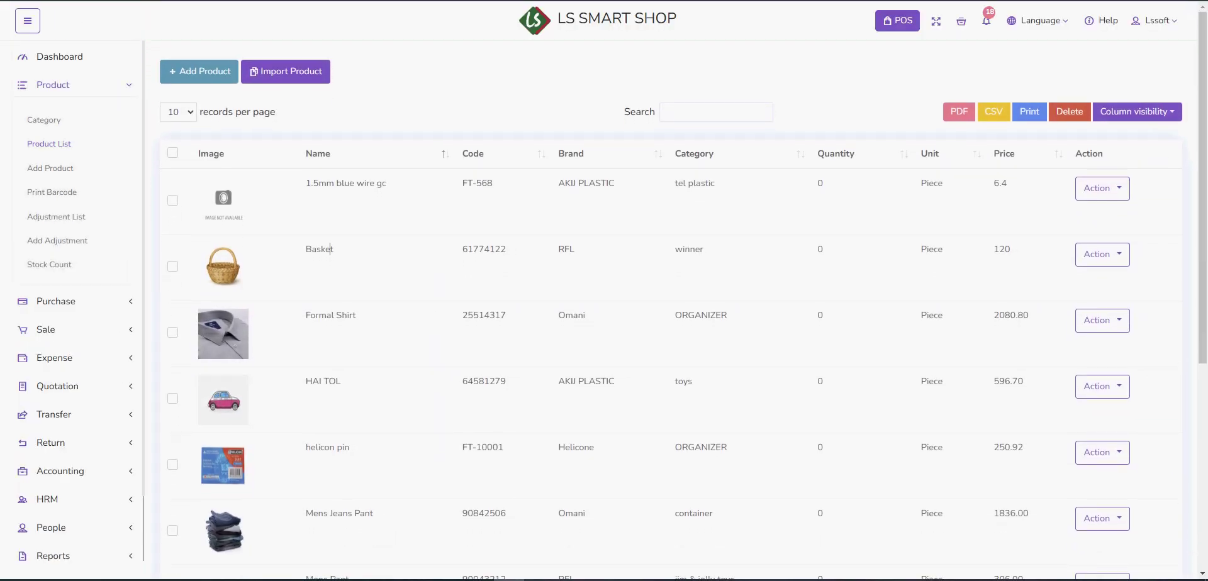
# - Open the Basket's product details from the product list and review its quantity, cost, price, tax and tax method
pyautogui.click(329, 250)
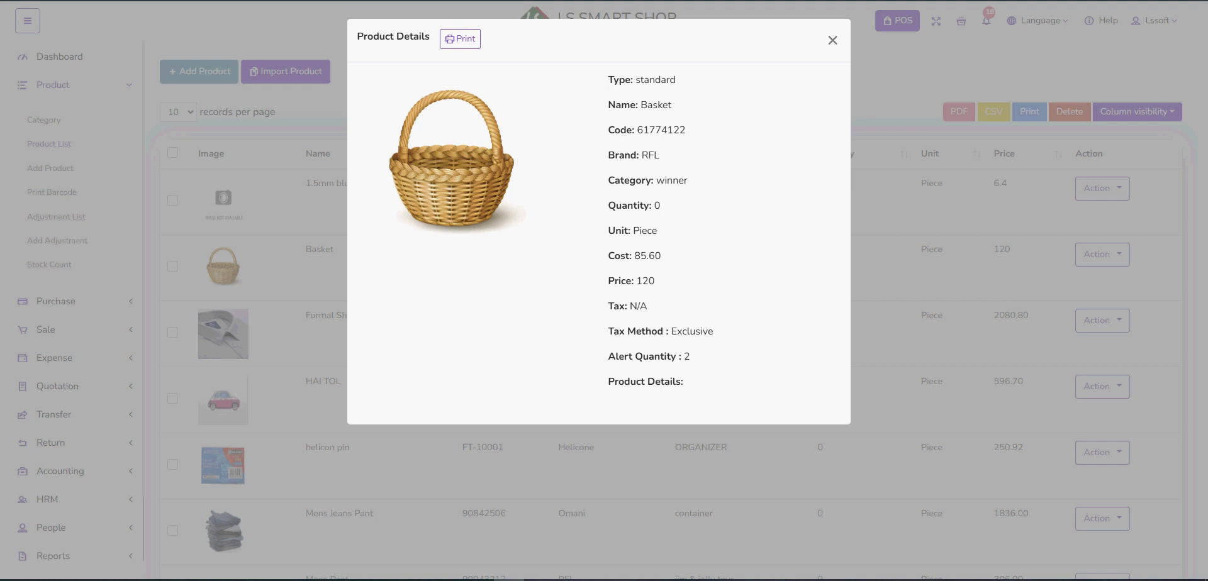
pyautogui.doubleClick(656, 206)
pyautogui.doubleClick(648, 256)
pyautogui.doubleClick(646, 281)
pyautogui.moveTo(648, 307); pyautogui.dragTo(613, 306)
pyautogui.moveTo(715, 332); pyautogui.dragTo(636, 332)
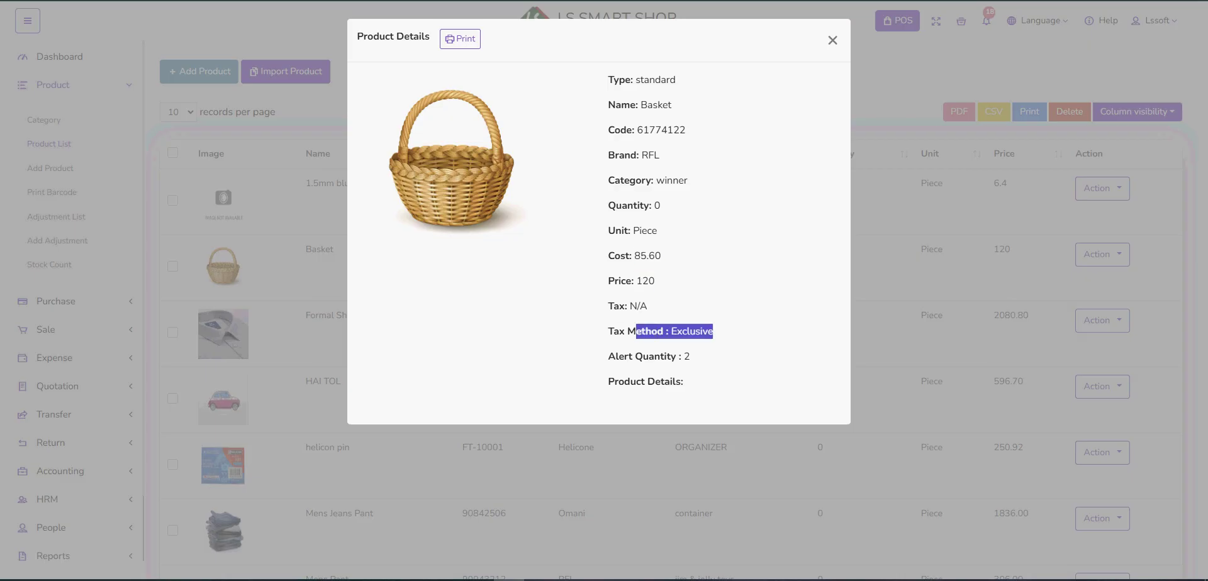
# - Preview the printout of the Basket's product details, cancel printing and close the details
pyautogui.click(460, 39)
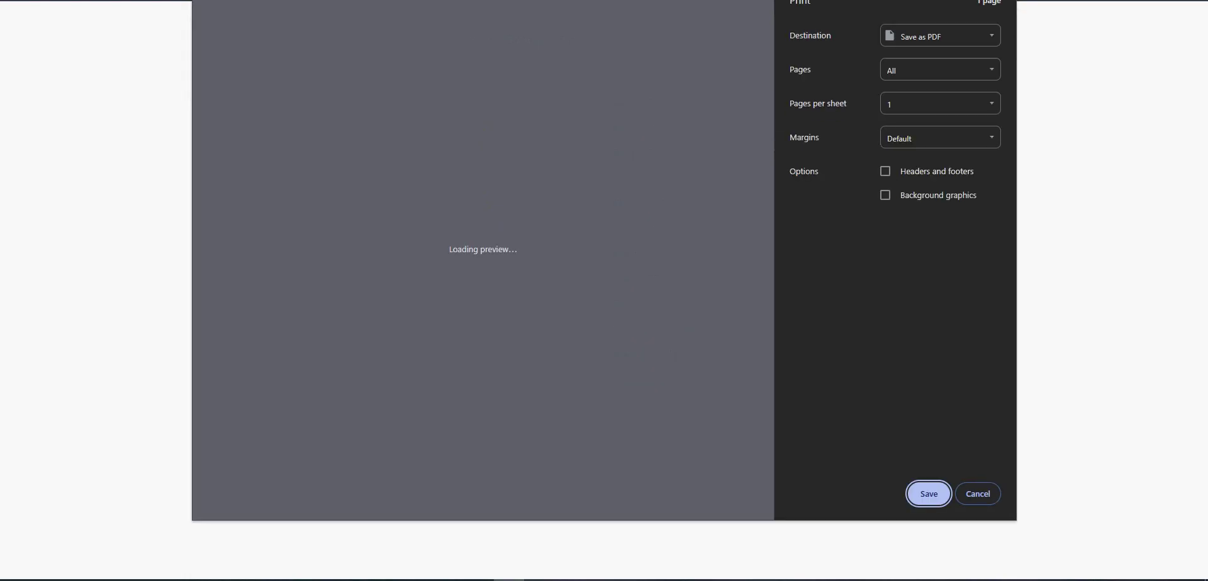
pyautogui.click(977, 494)
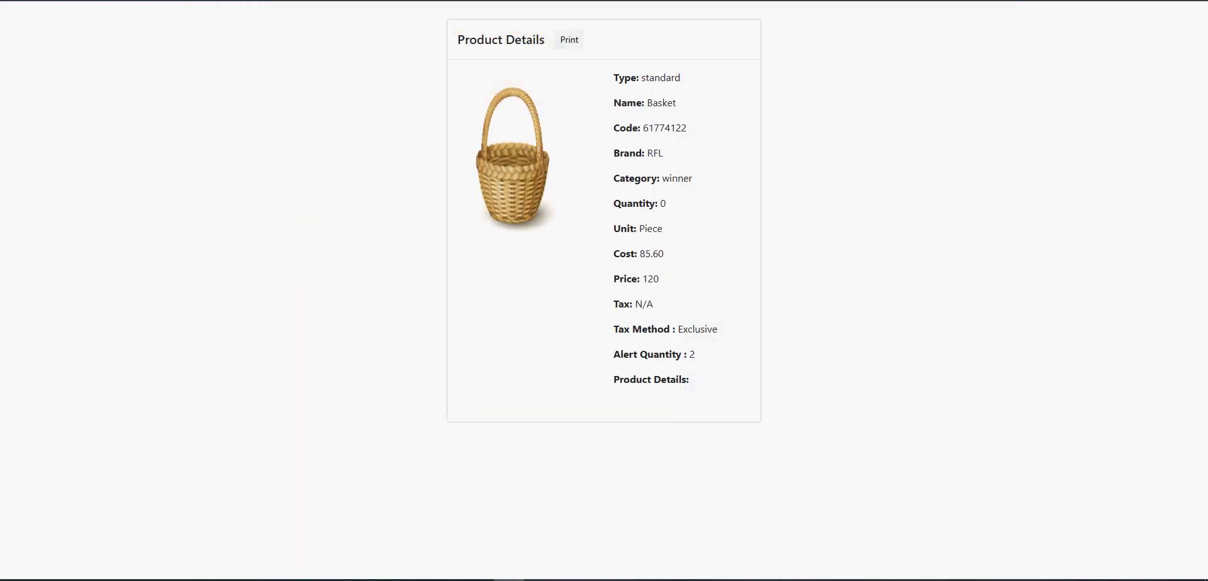
pyautogui.click(831, 39)
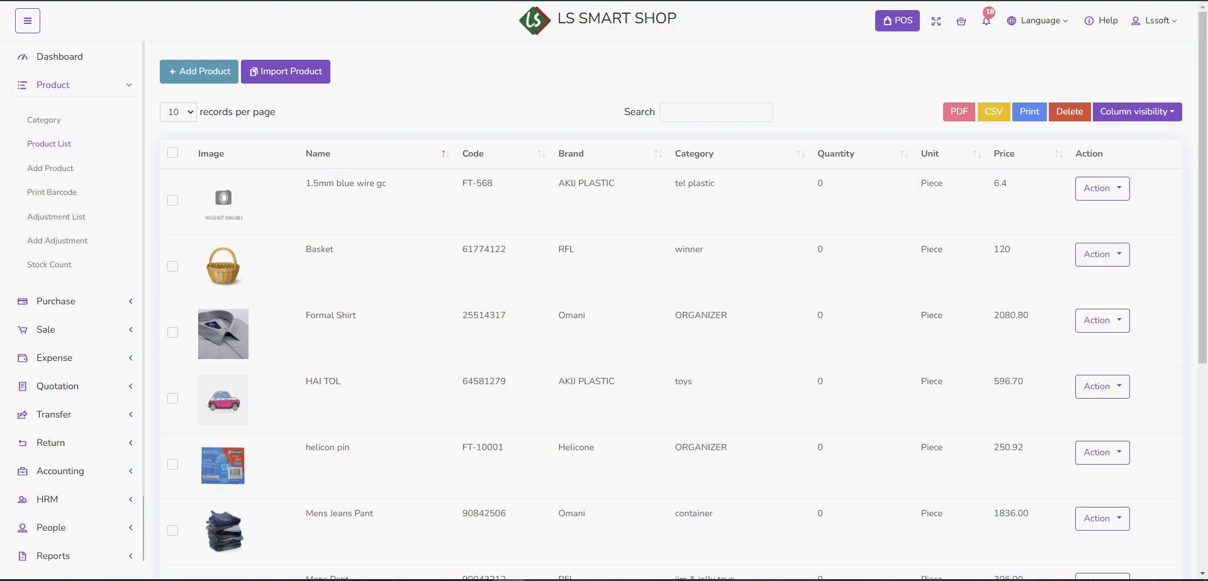
# - Check the Basket's quantity in the product list, close its details and open a blank Add Product form
pyautogui.doubleClick(820, 250)
pyautogui.click(820, 250)
pyautogui.click(833, 40)
pyautogui.click(50, 168)
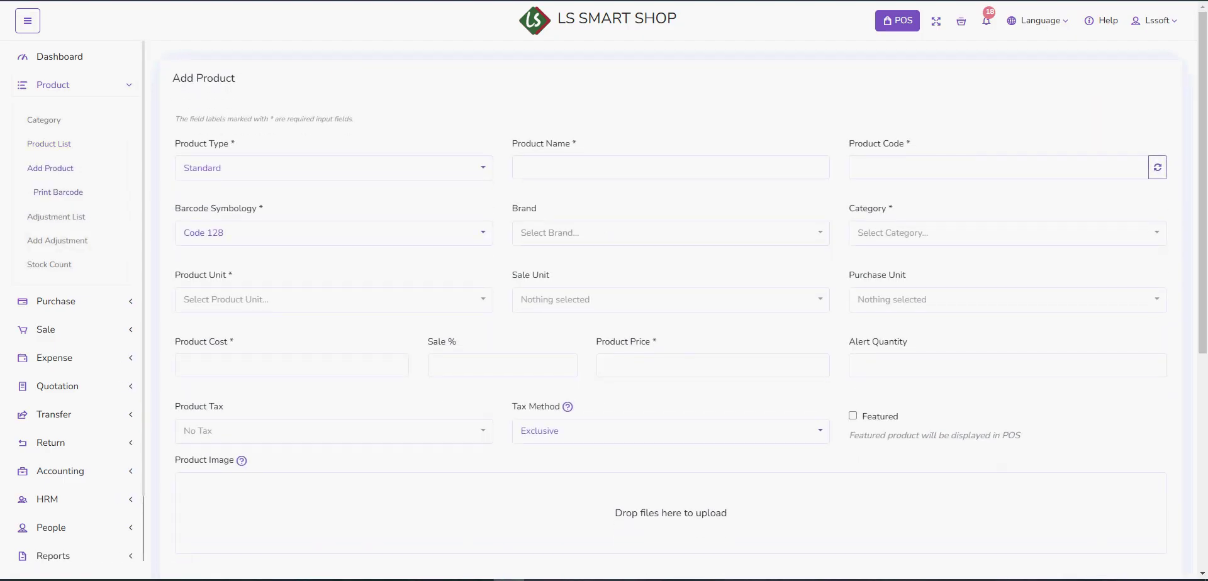
# - Generate a barcode label for the Basket product with its name and price on 36 mm (1.4 inch) paper
pyautogui.click(58, 192)
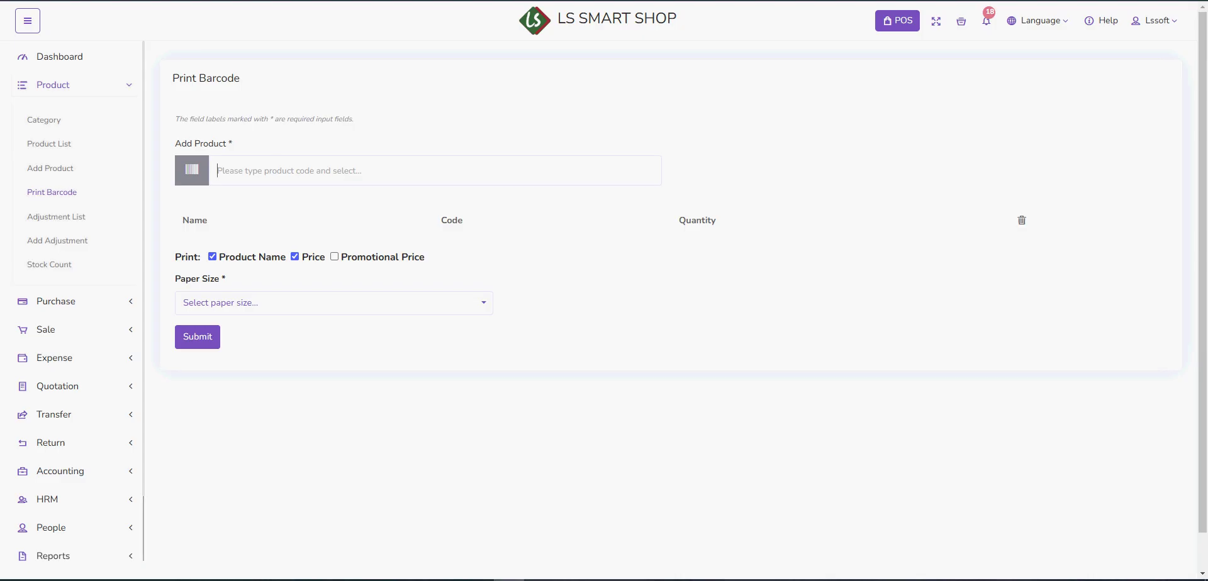
pyautogui.write('bas')
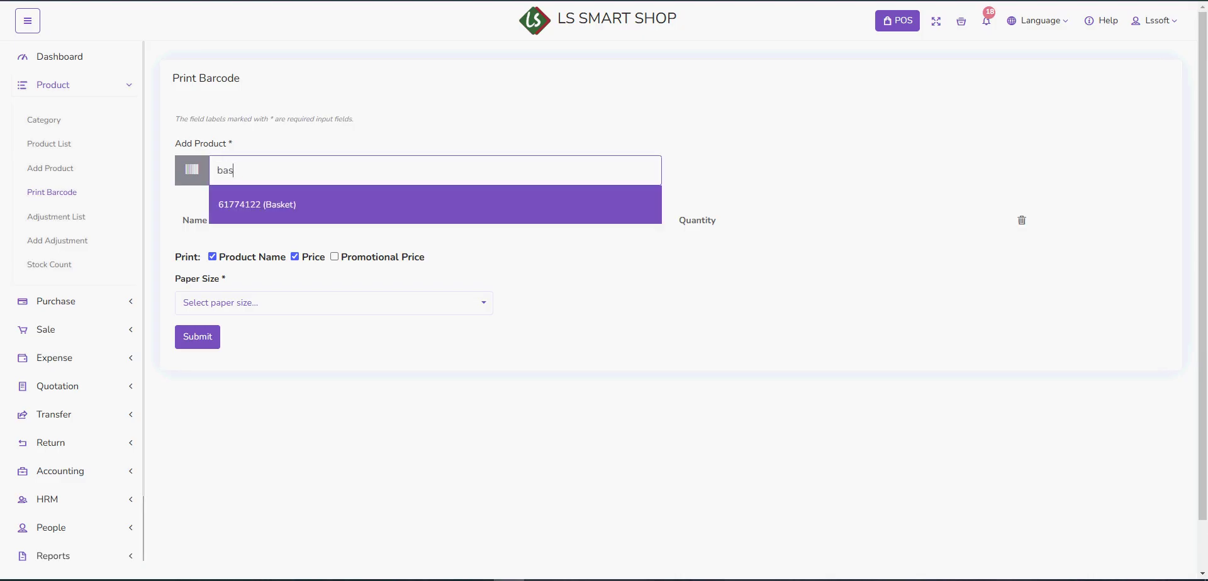
pyautogui.press('Return')
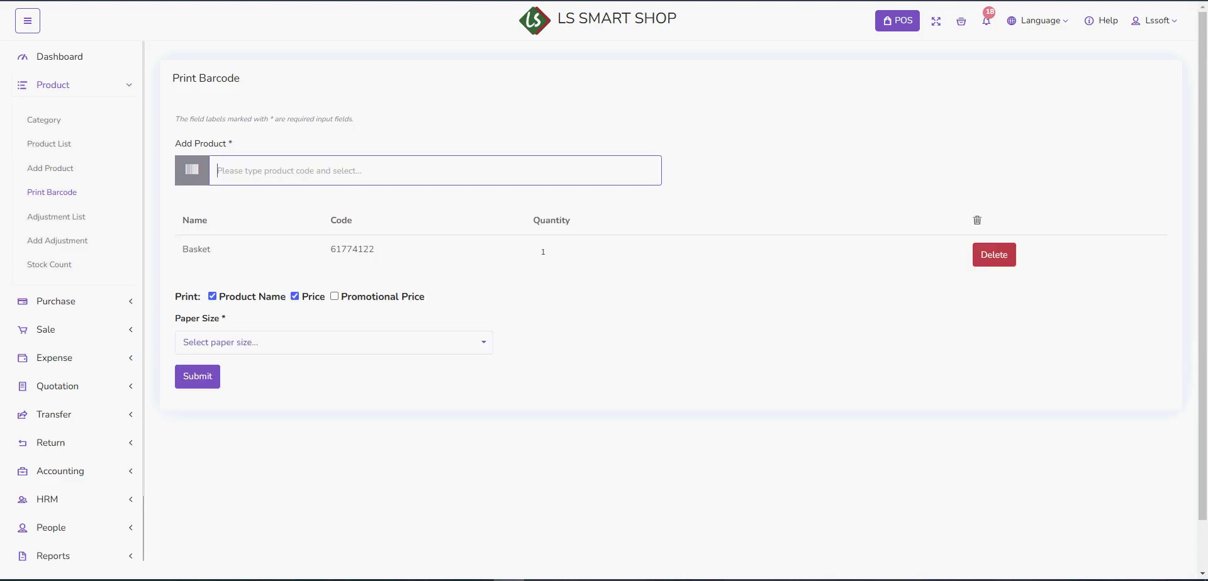
pyautogui.click(334, 343)
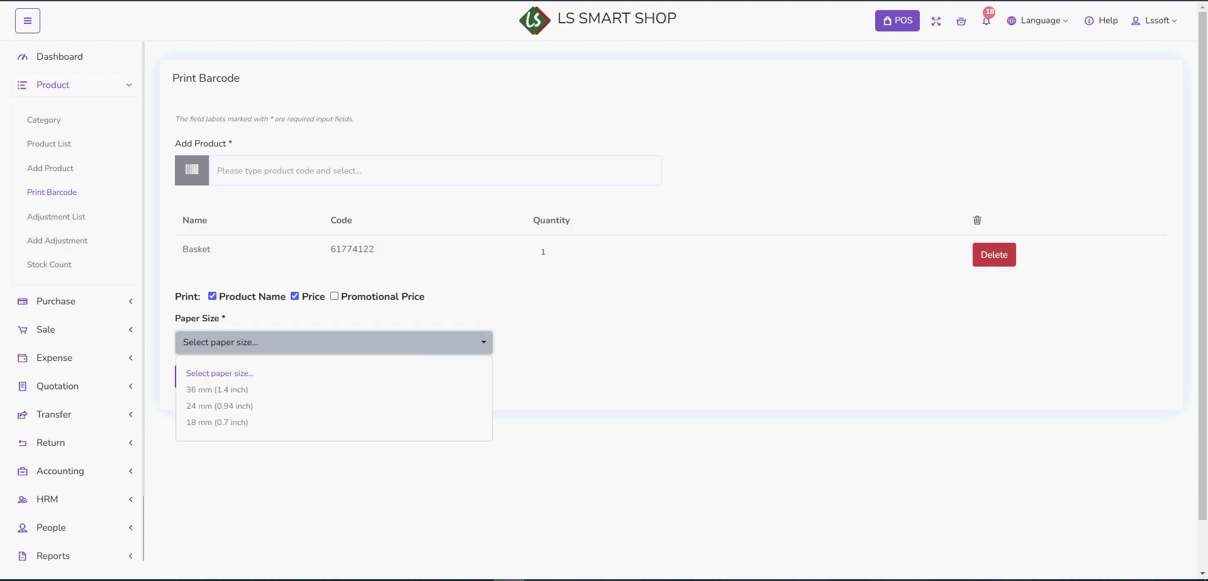
pyautogui.click(217, 389)
pyautogui.click(198, 376)
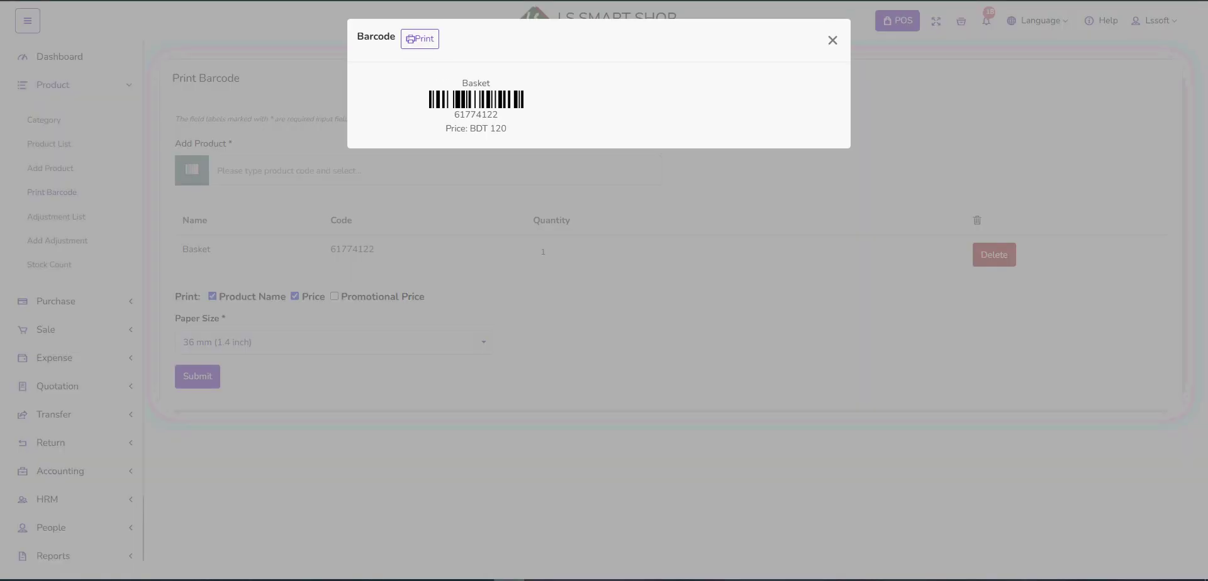
# - Check the price on the Basket barcode preview, close it and check the Basket's product code in the table
pyautogui.moveTo(445, 129); pyautogui.dragTo(507, 128)
pyautogui.click(507, 128)
pyautogui.click(832, 40)
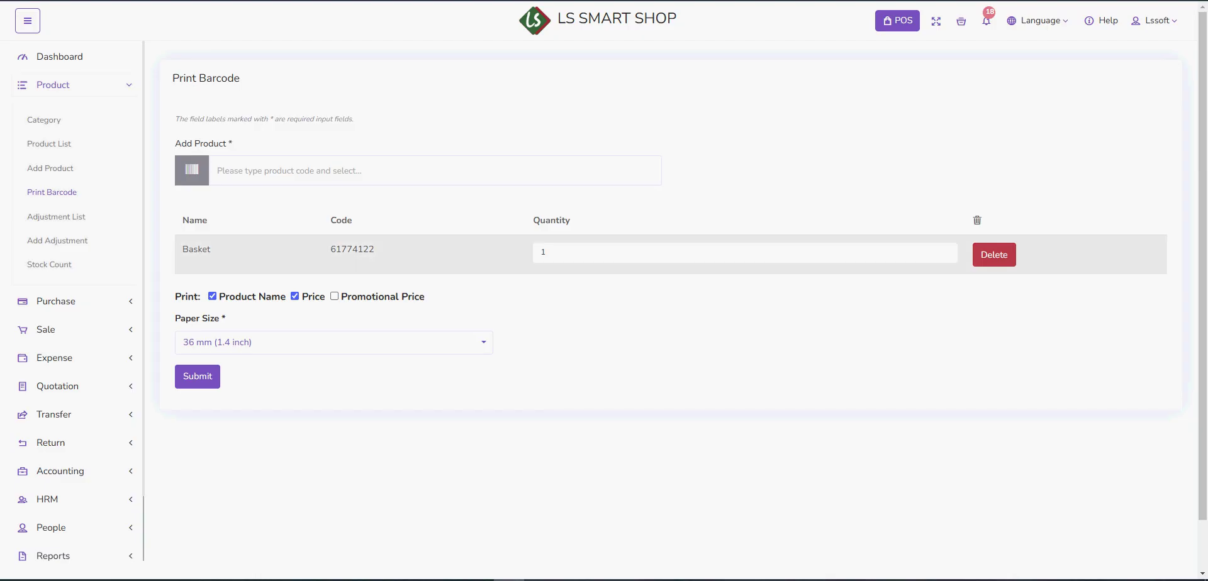
pyautogui.click(290, 170)
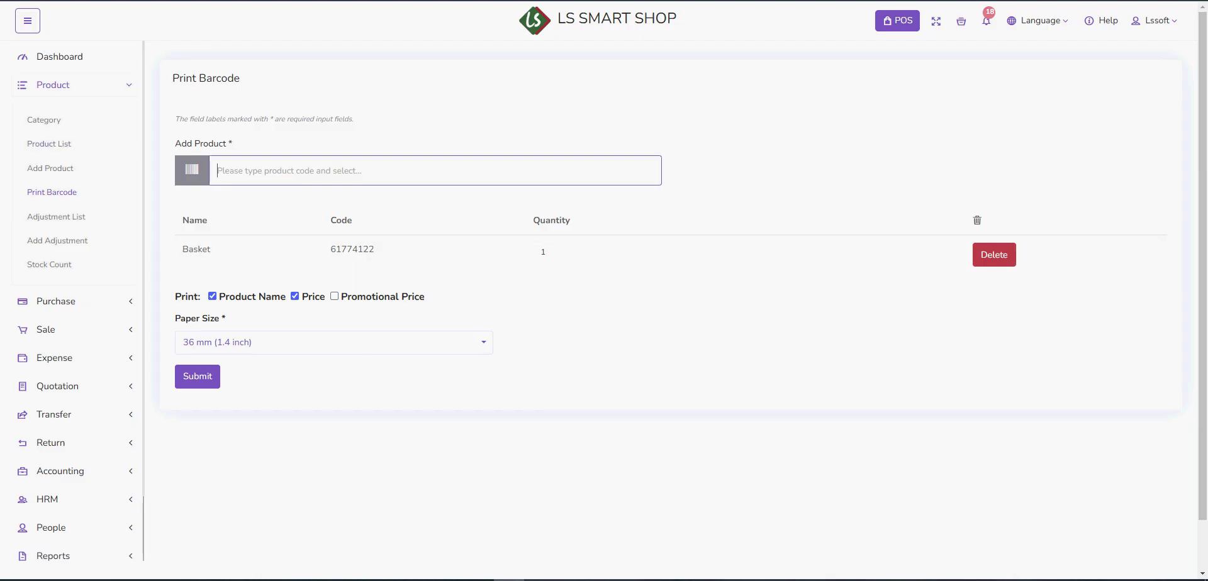
pyautogui.doubleClick(331, 249)
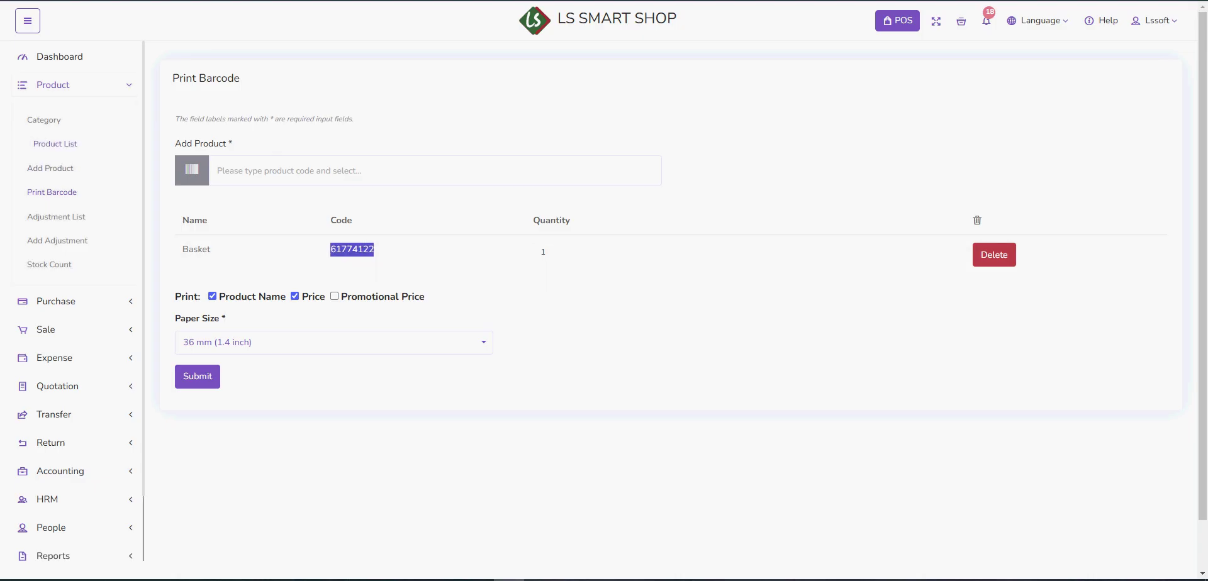
# - Open a blank Add Product form, generate a product code and clear it again
pyautogui.click(56, 168)
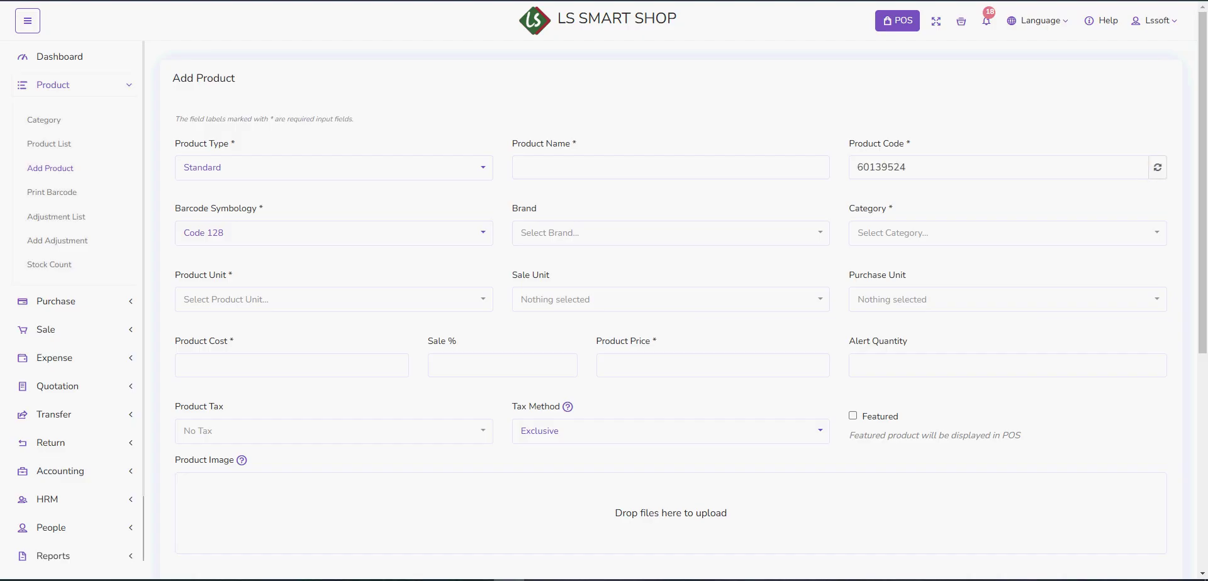
pyautogui.click(907, 167)
pyautogui.hotkey('ctrl', 'a')
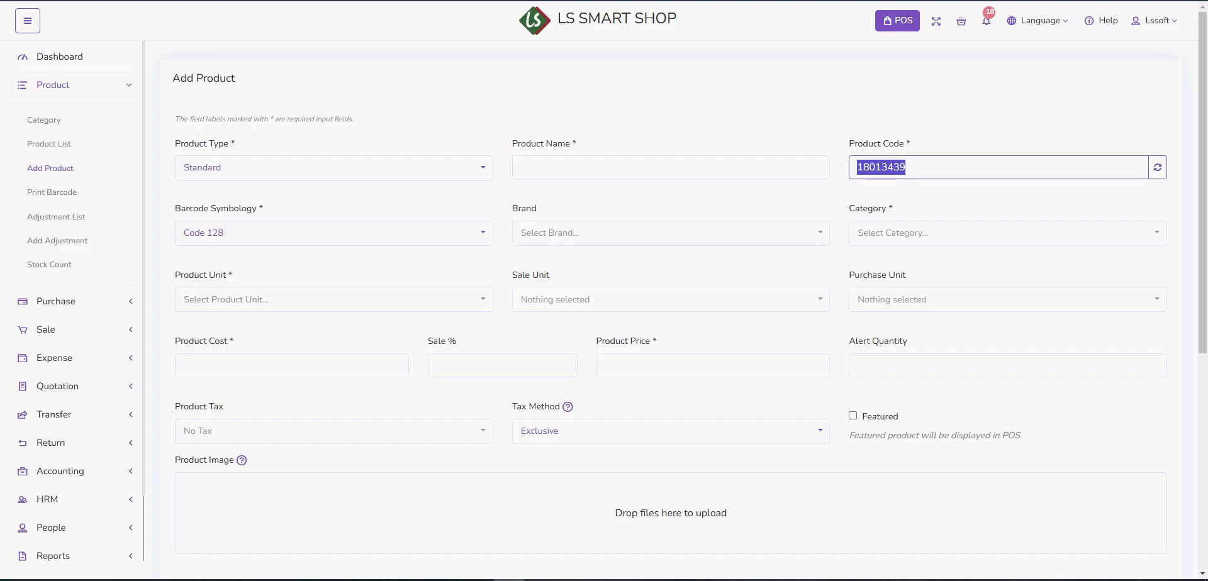
pyautogui.press('BackSpace')
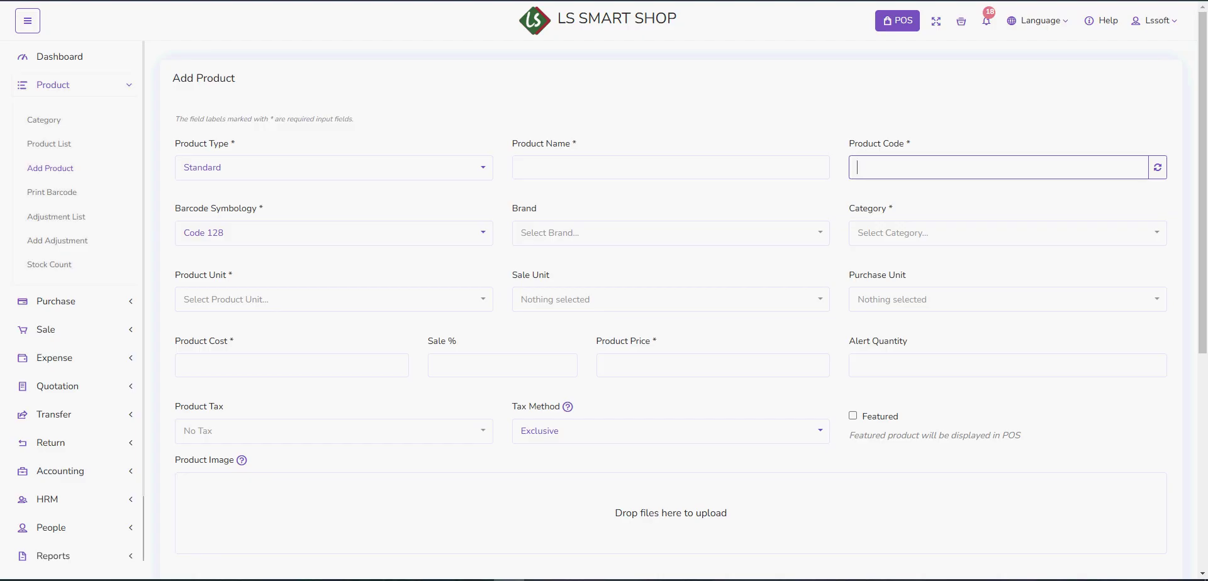
pyautogui.press('Tab')
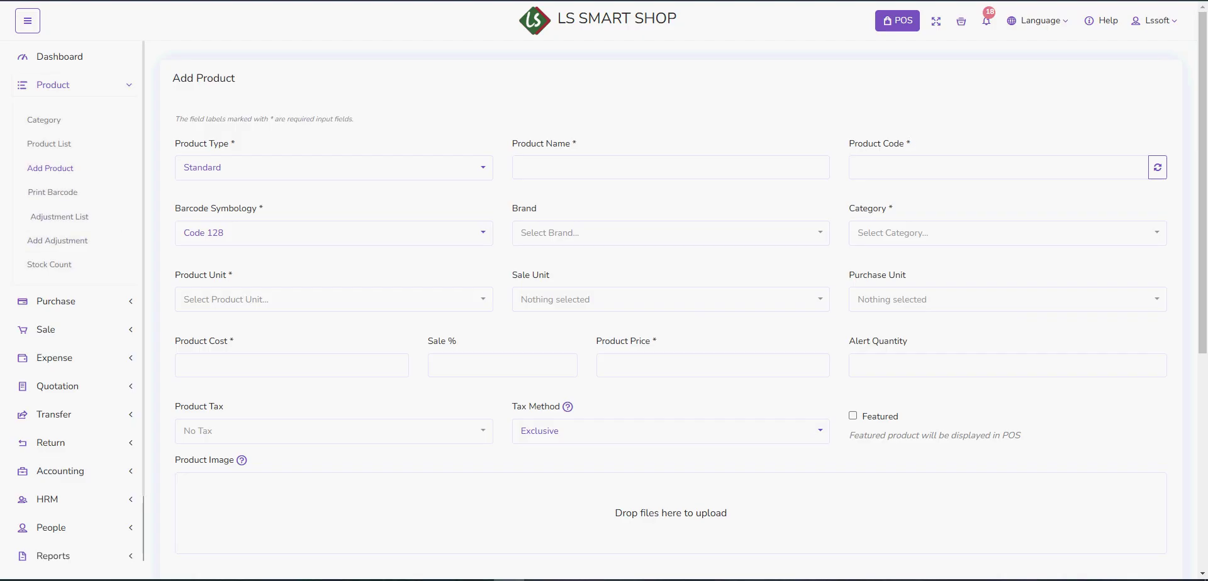
# - Look through the barcode printing page, the adjustment list and the stock count list
pyautogui.click(52, 192)
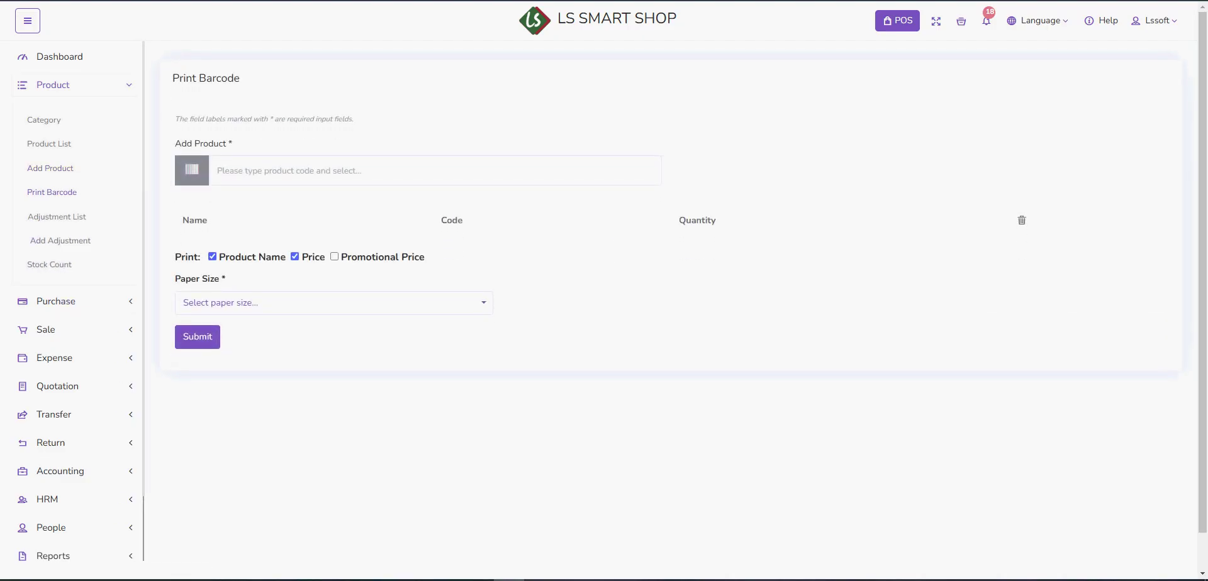
pyautogui.click(56, 217)
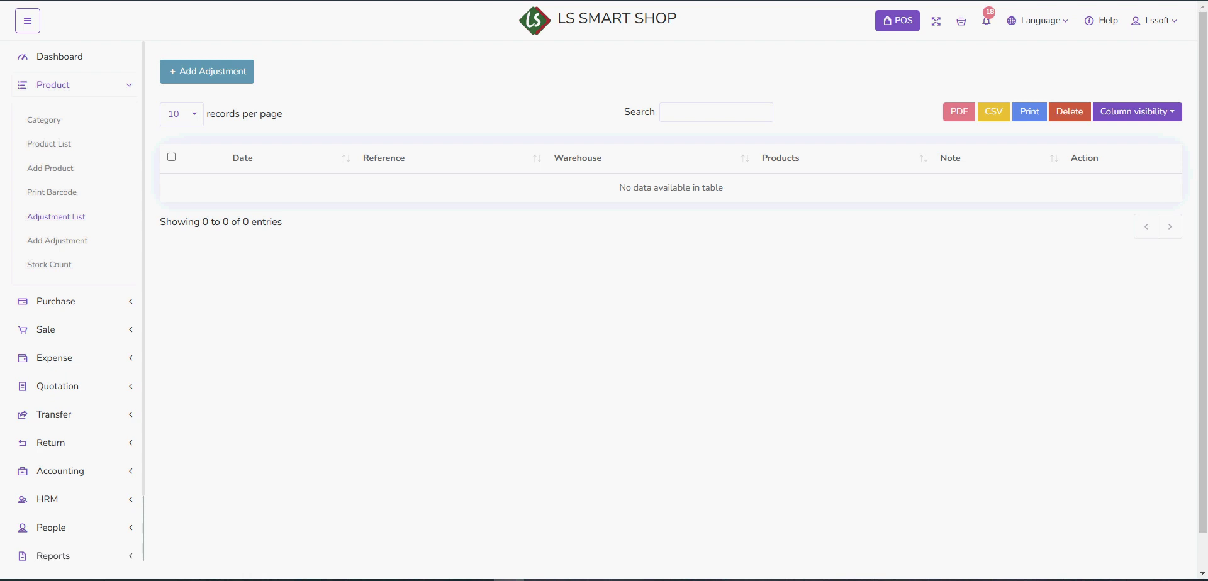
pyautogui.click(49, 264)
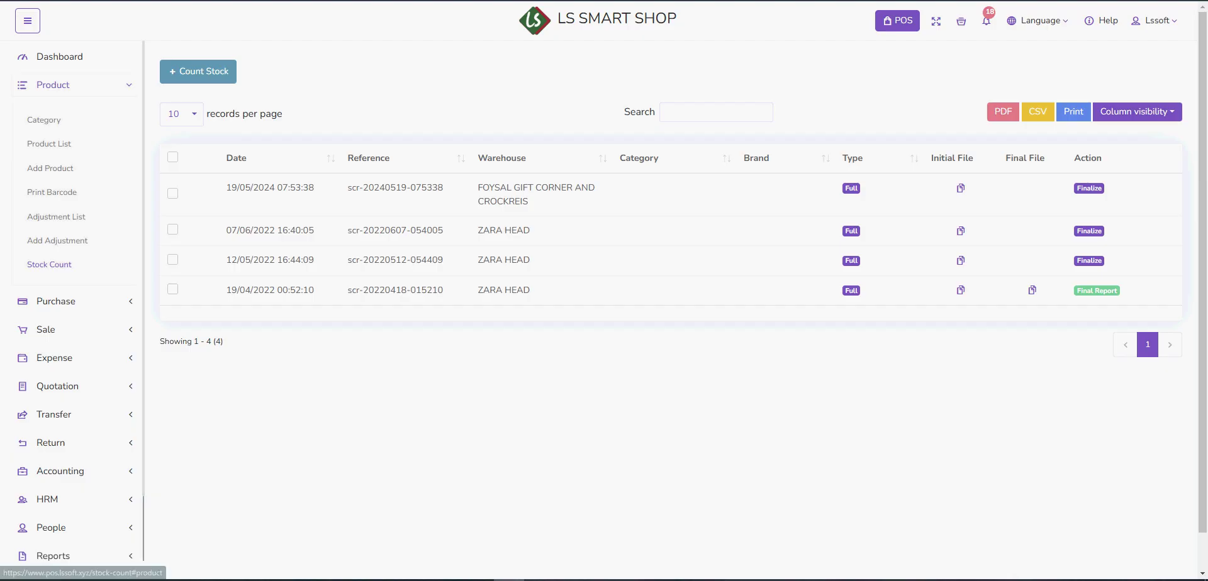
# - Open a blank Add Purchase form to view its fields
pyautogui.click(52, 85)
pyautogui.click(56, 113)
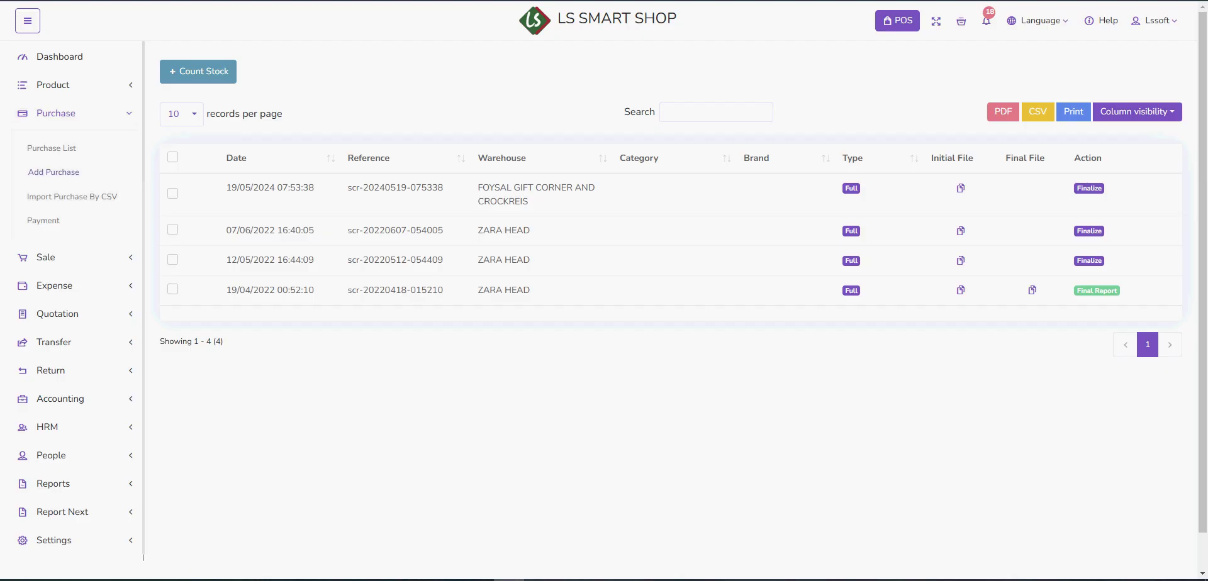
pyautogui.click(53, 172)
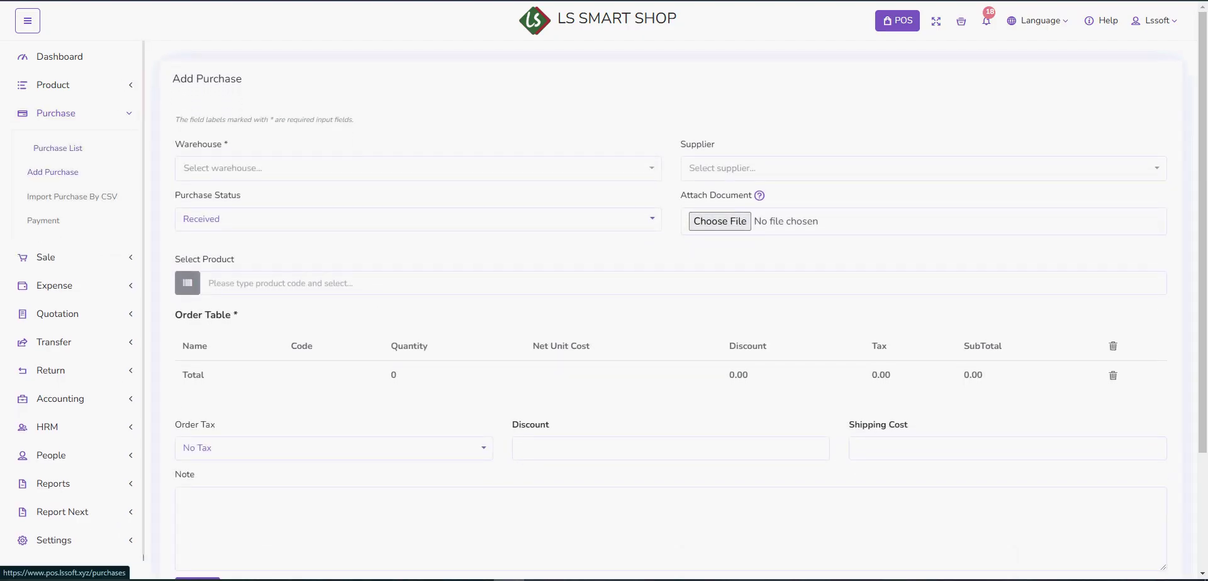
# - Open the purchase list and browse its pages, ending on page 2
pyautogui.click(57, 148)
pyautogui.scroll(-3, 671, 290)
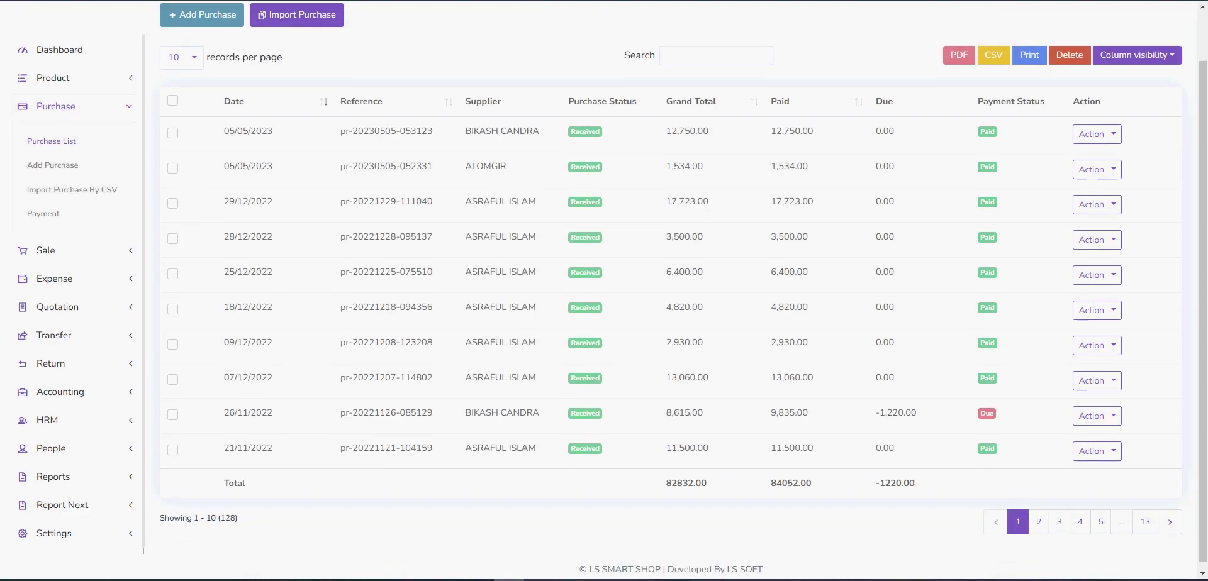
pyautogui.click(1039, 515)
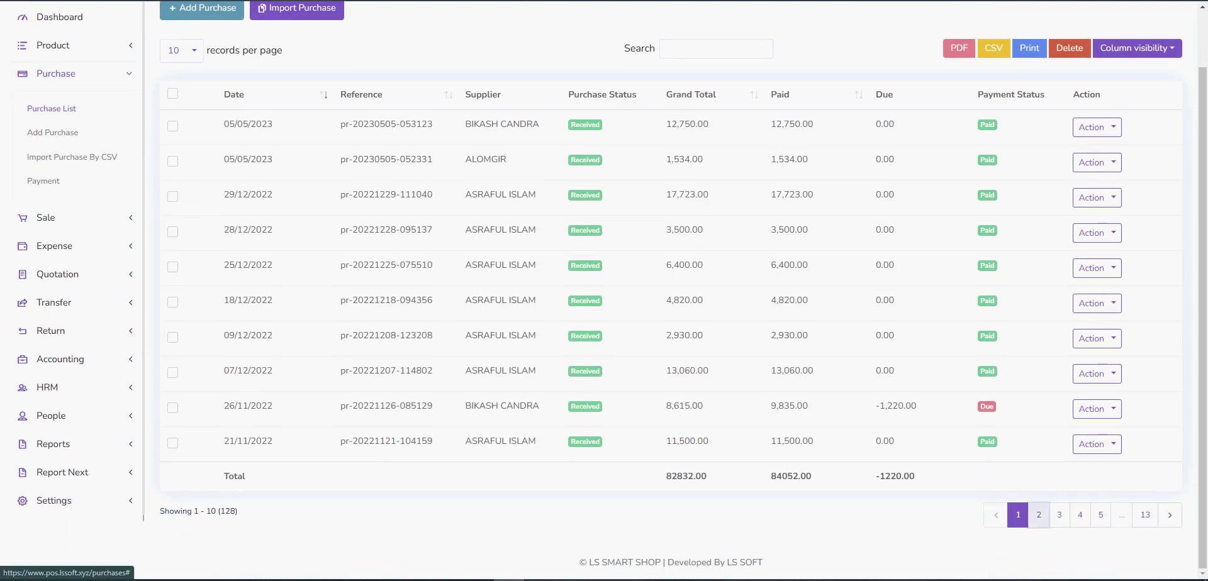
pyautogui.click(1059, 515)
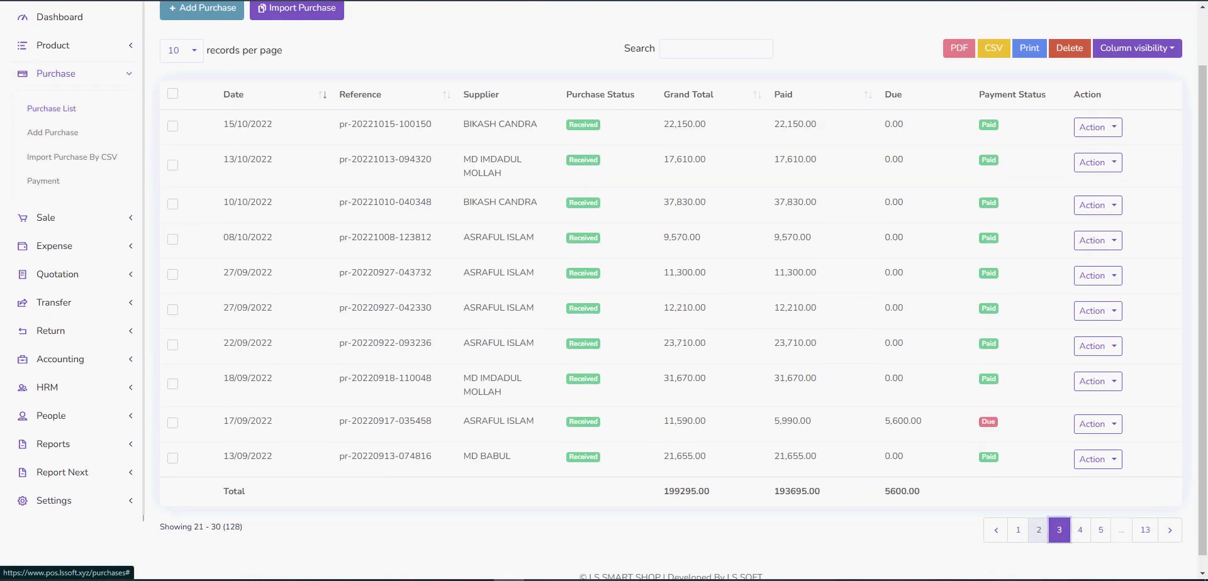
pyautogui.click(1039, 530)
pyautogui.scroll(2, 671, 289)
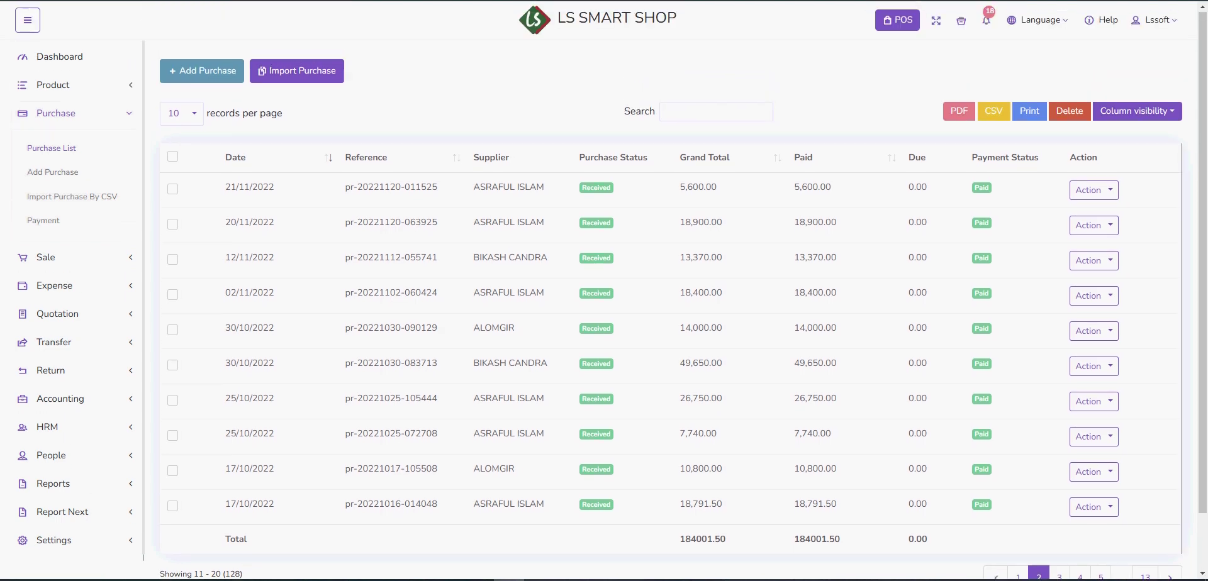
# - Open the details of the 21/11/2022 purchase on page 2 and examine the supplier information
pyautogui.click(629, 187)
pyautogui.scroll(-3, 594, 289)
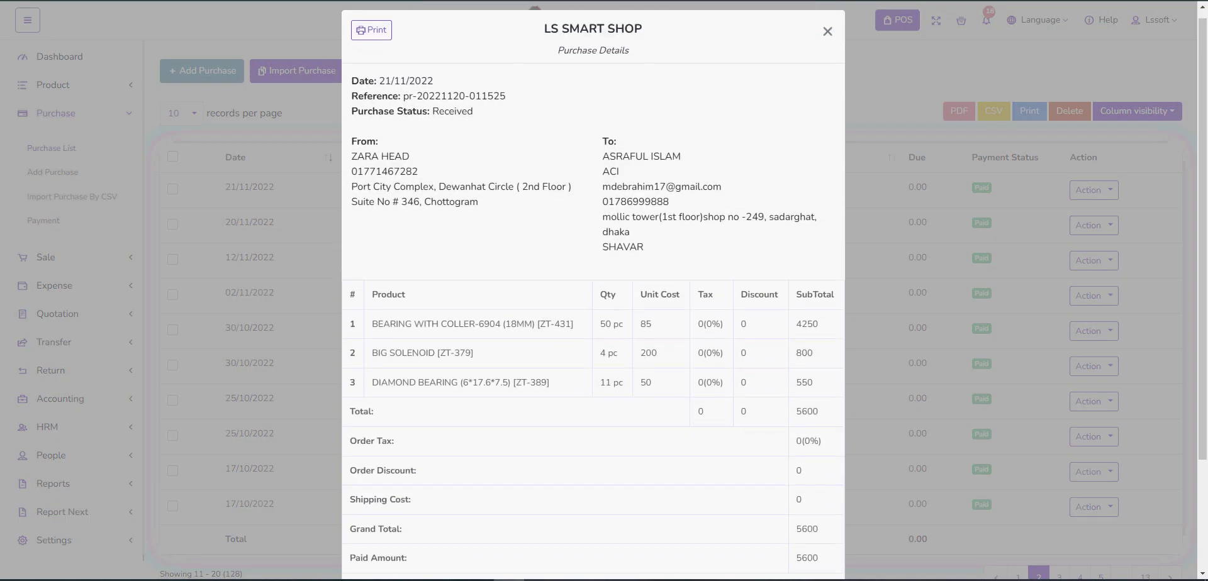
pyautogui.scroll(3, 593, 289)
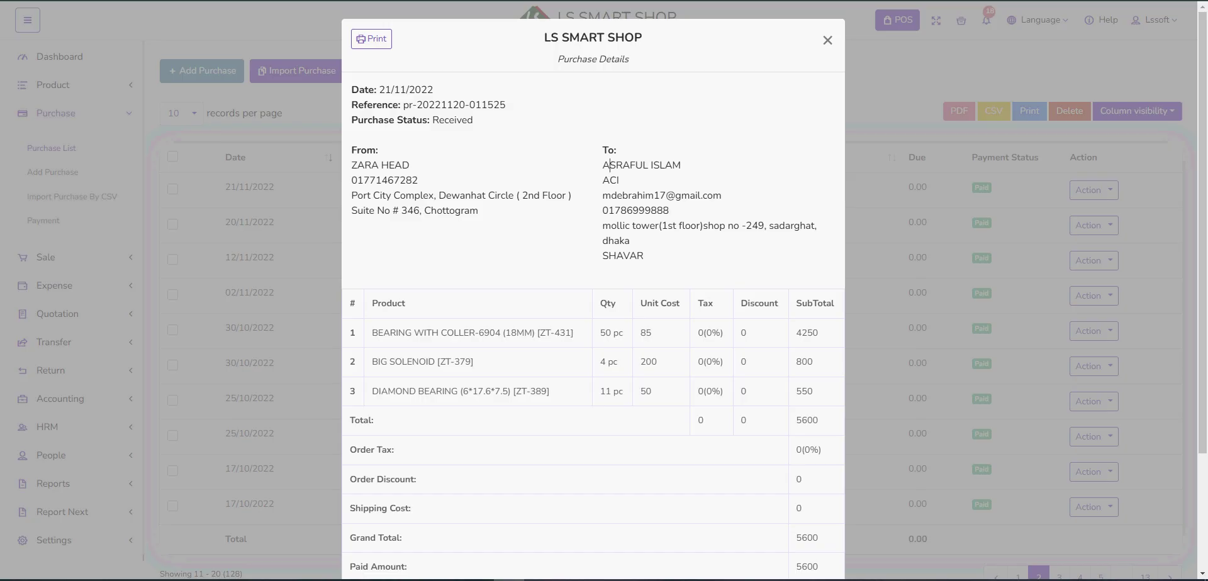
pyautogui.moveTo(609, 165); pyautogui.dragTo(769, 226)
pyautogui.click(644, 255)
pyautogui.moveTo(643, 256); pyautogui.dragTo(607, 151)
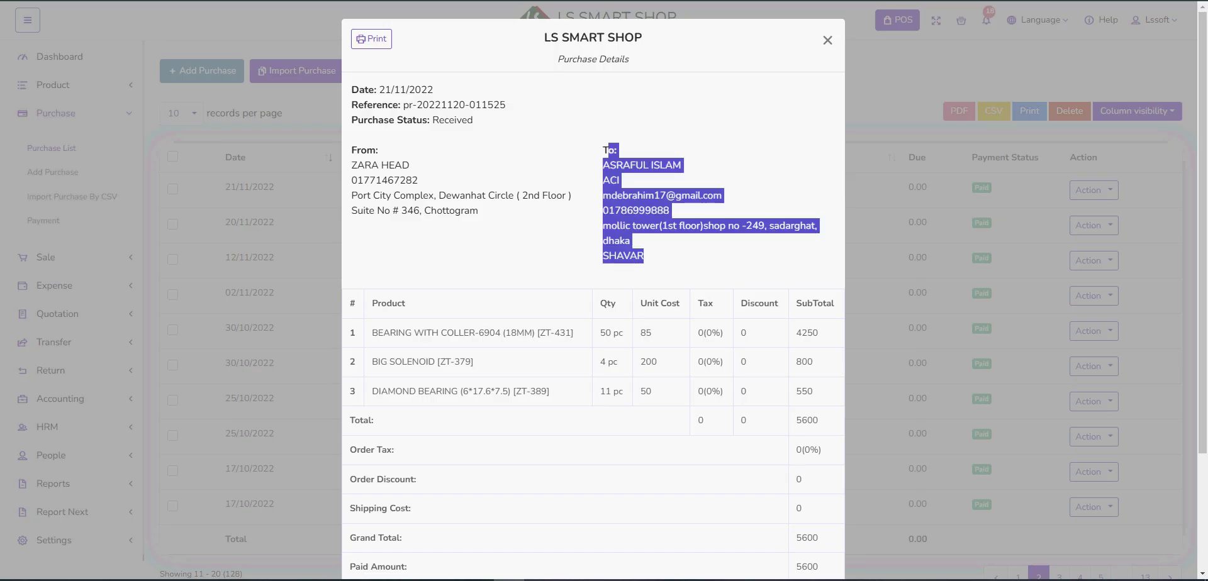
pyautogui.click(608, 151)
# - Examine the product names and quantities in the 21/11/2022 purchase details, then close them
pyautogui.scroll(-3, 608, 251)
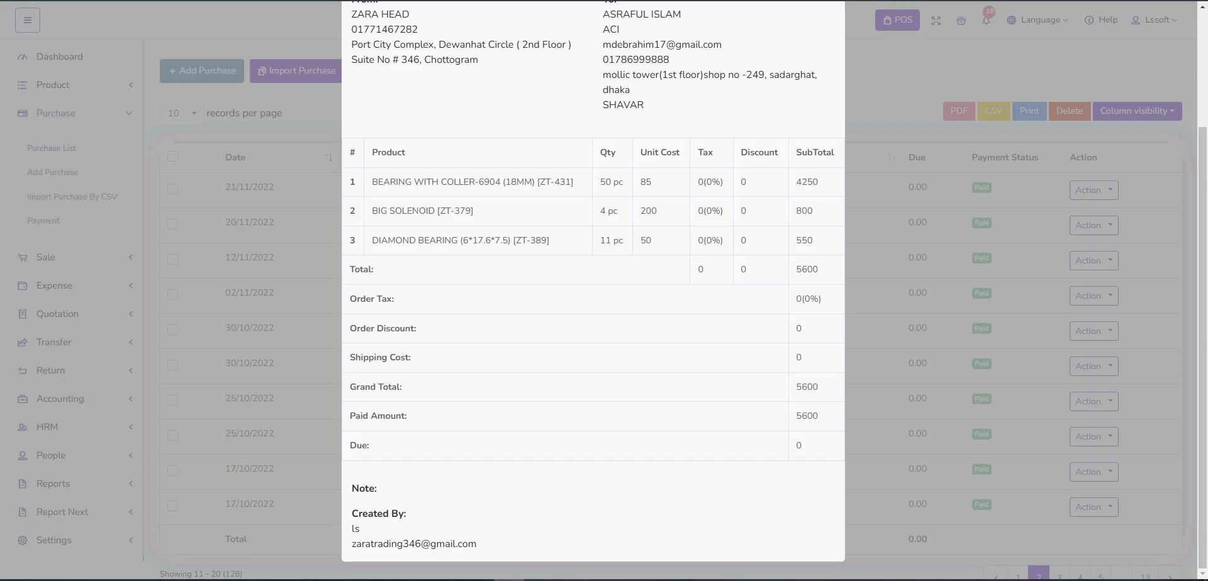
pyautogui.moveTo(372, 181); pyautogui.dragTo(749, 242)
pyautogui.click(395, 299)
pyautogui.moveTo(372, 182); pyautogui.dragTo(549, 241)
pyautogui.click(416, 328)
pyautogui.moveTo(372, 181); pyautogui.dragTo(565, 183)
pyautogui.moveTo(378, 212); pyautogui.dragTo(475, 212)
pyautogui.moveTo(378, 241); pyautogui.dragTo(611, 241)
pyautogui.click(374, 269)
pyautogui.moveTo(590, 182); pyautogui.dragTo(619, 212)
pyautogui.scroll(3, 593, 289)
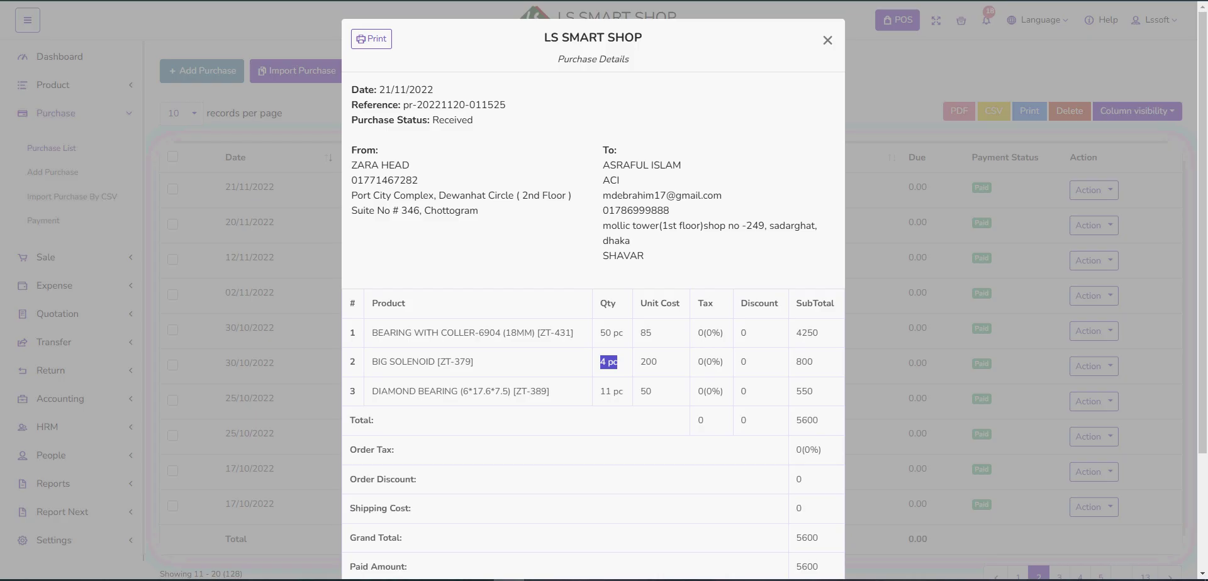
pyautogui.press('Escape')
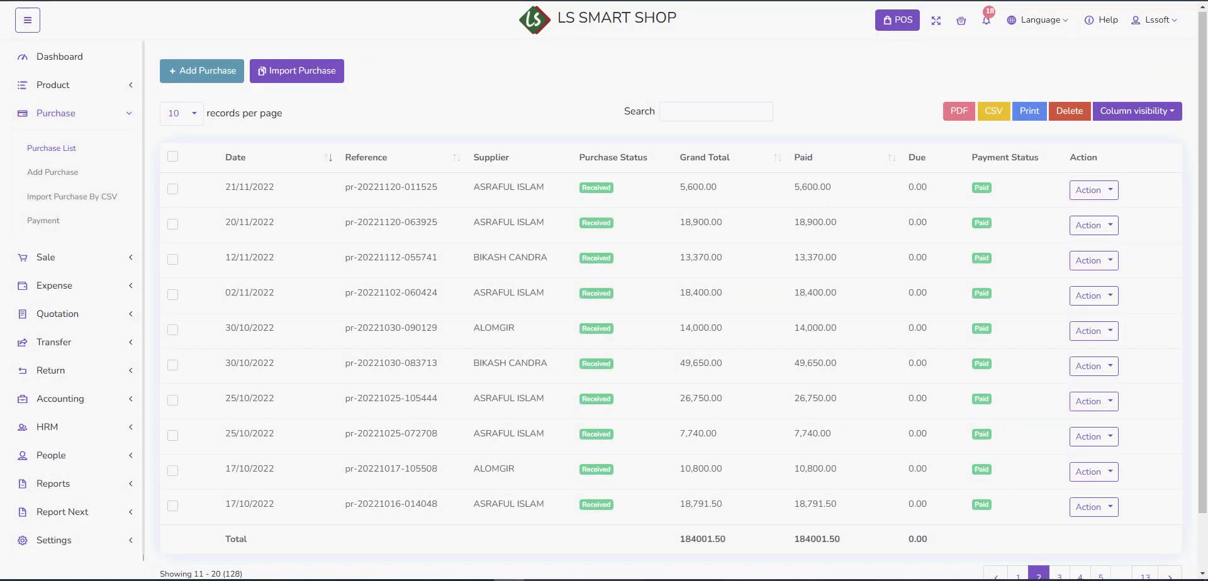
# - Go to page 3 of the purchase list and open the details of the 17/09/2022 purchase with Due payment status
pyautogui.scroll(-1, 579, 562)
pyautogui.scroll(1, 604, 289)
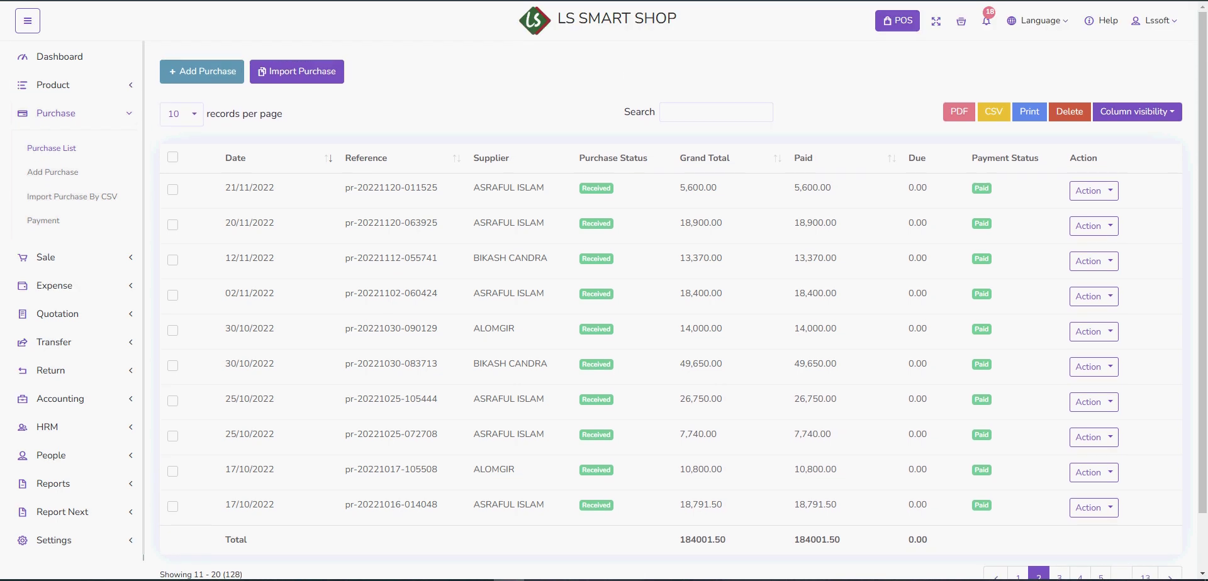
pyautogui.scroll(-1, 604, 290)
pyautogui.click(1060, 514)
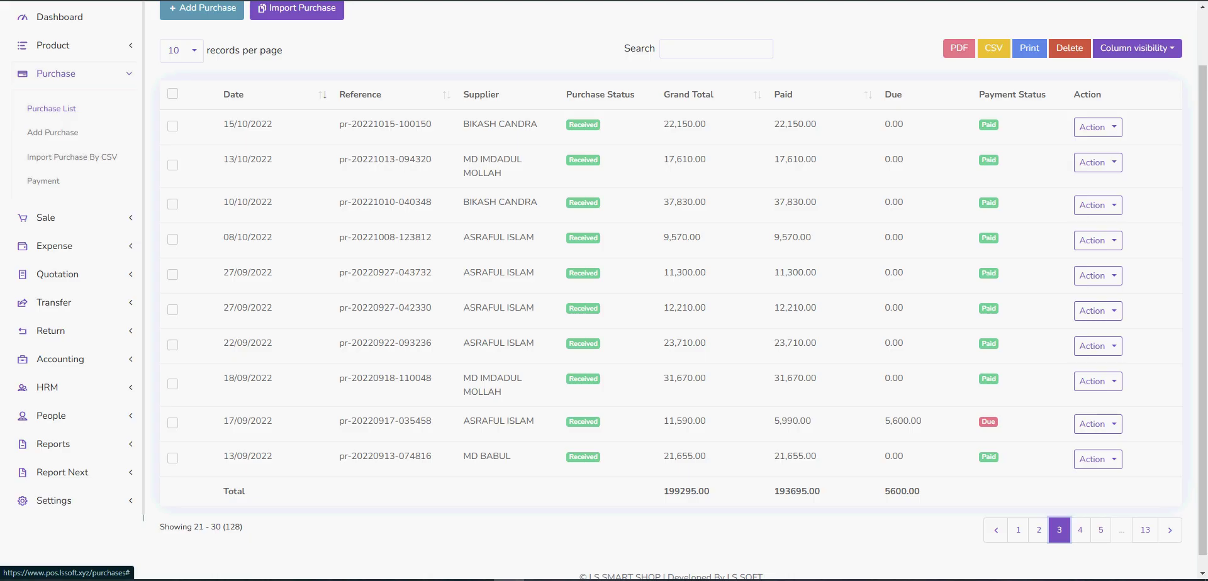
pyautogui.click(903, 421)
pyautogui.scroll(-6, 593, 290)
pyautogui.scroll(1, 593, 290)
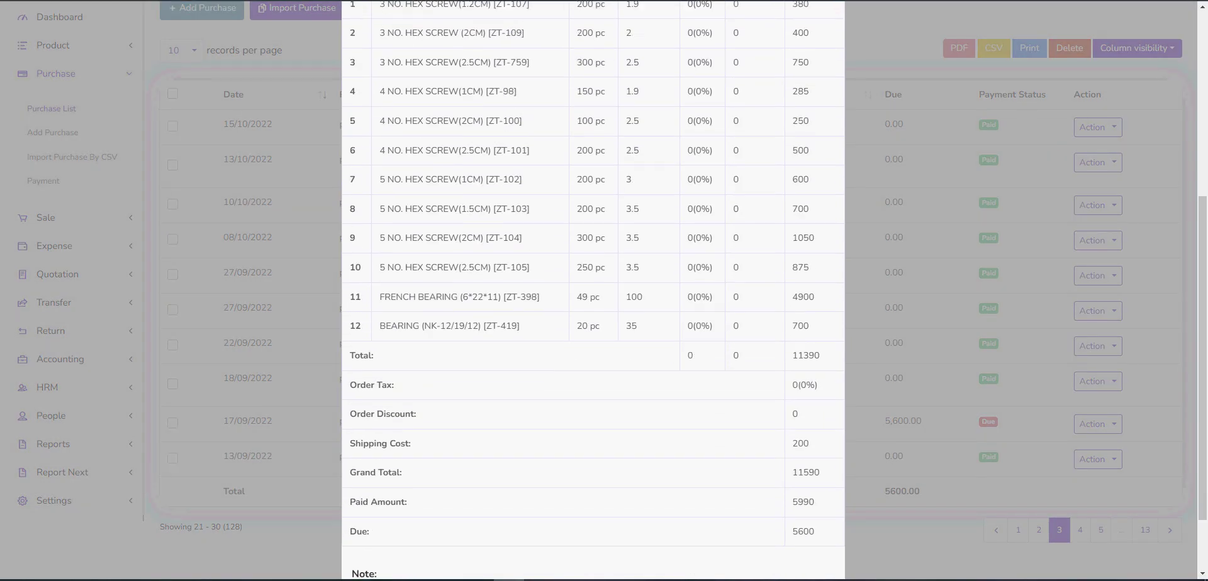
pyautogui.scroll(2, 594, 289)
pyautogui.scroll(-4, 594, 290)
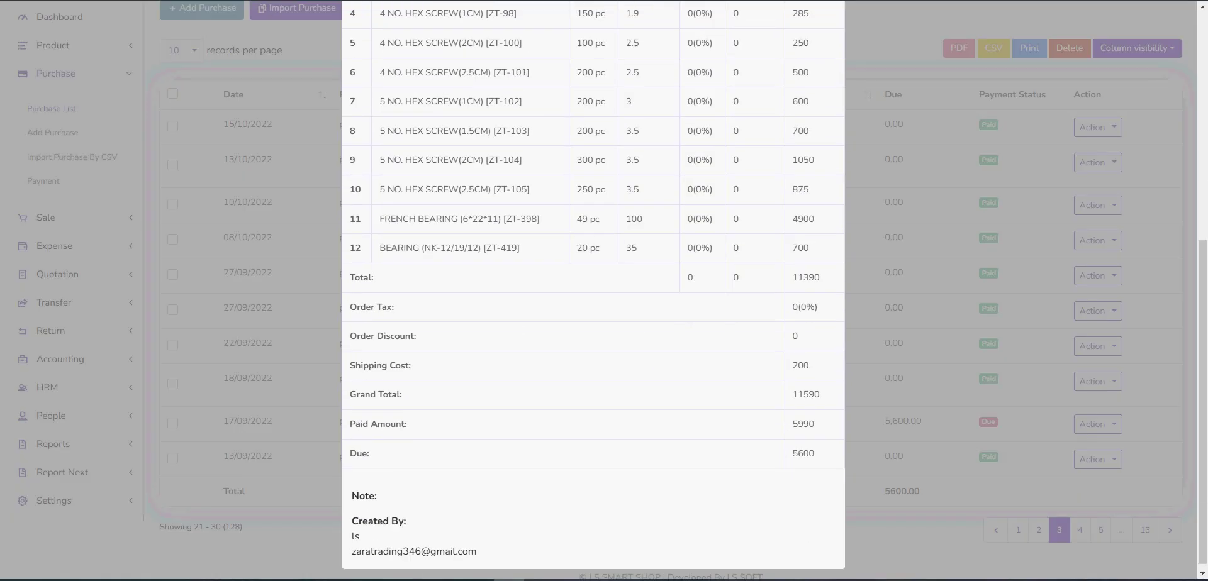
# - Check the due amount of the 17/09/2022 purchase, review its product lines and close the details
pyautogui.moveTo(792, 446); pyautogui.dragTo(815, 447)
pyautogui.click(378, 488)
pyautogui.scroll(1, 593, 289)
pyautogui.scroll(5, 593, 290)
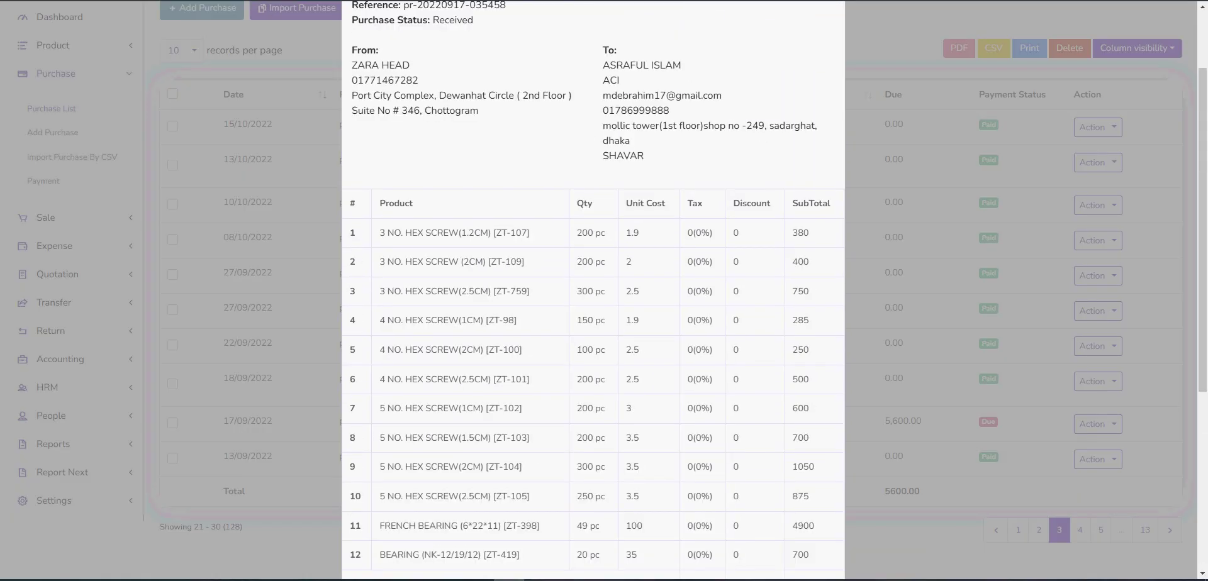
pyautogui.click(828, 40)
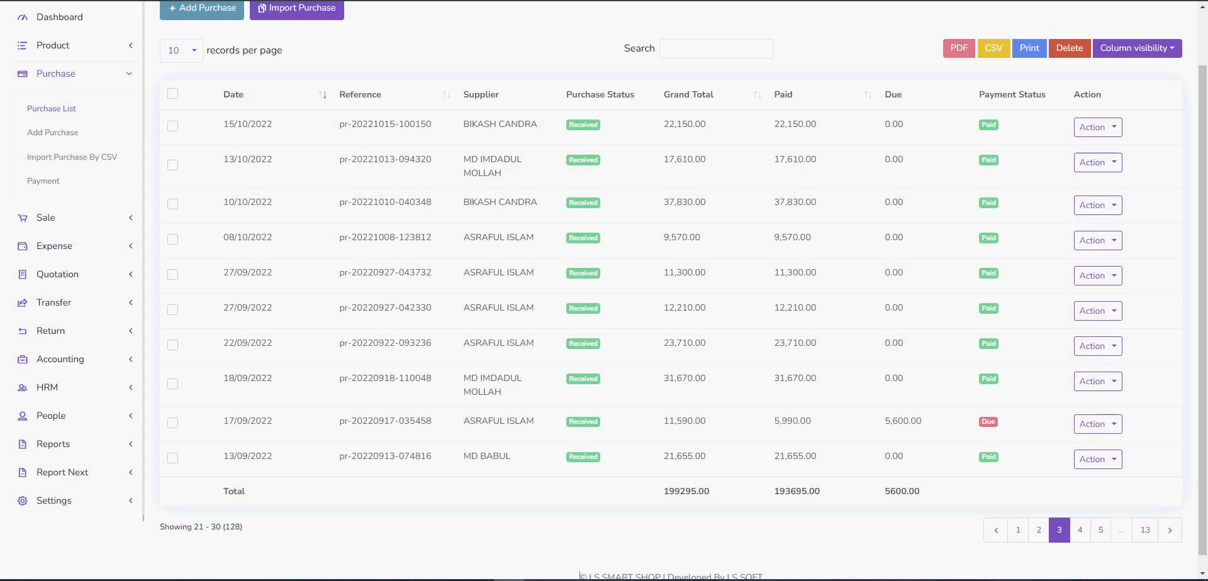
# - Open the payment form for the due 17/09/2022 purchase, examine its amount, payment method and account fields, then close it without submitting
pyautogui.click(1098, 424)
pyautogui.click(1072, 344)
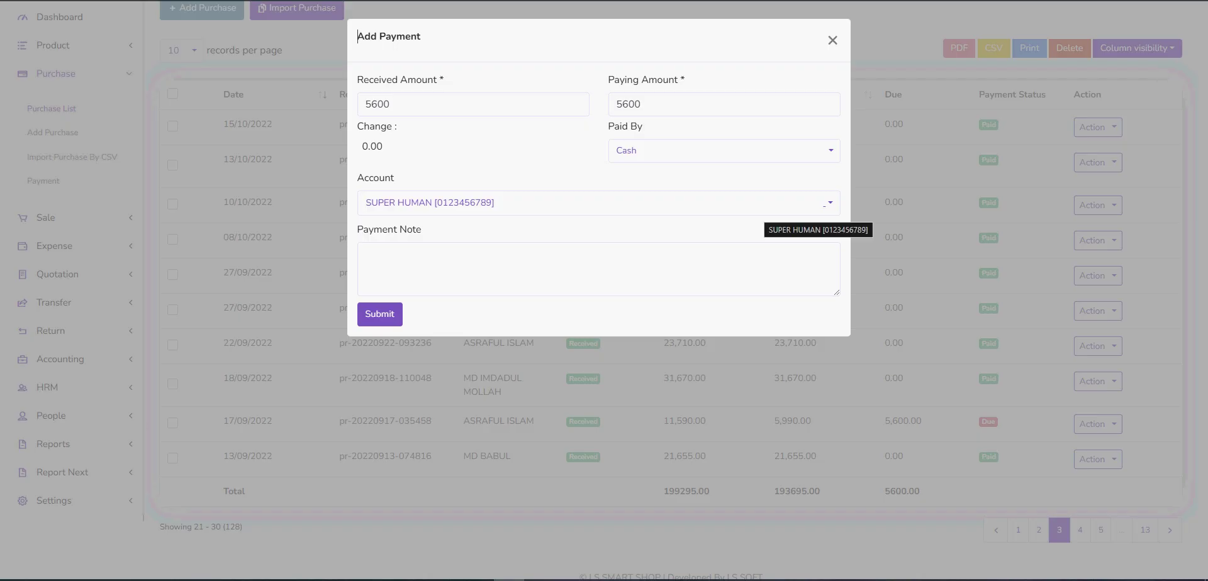
pyautogui.click(598, 269)
pyautogui.click(393, 178)
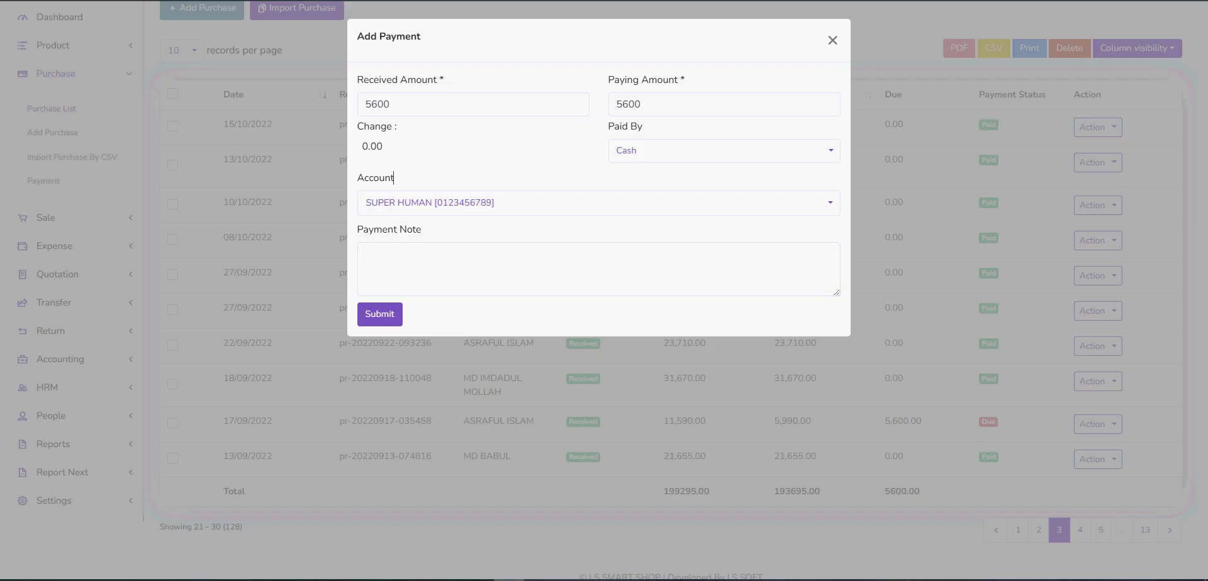
pyautogui.click(832, 40)
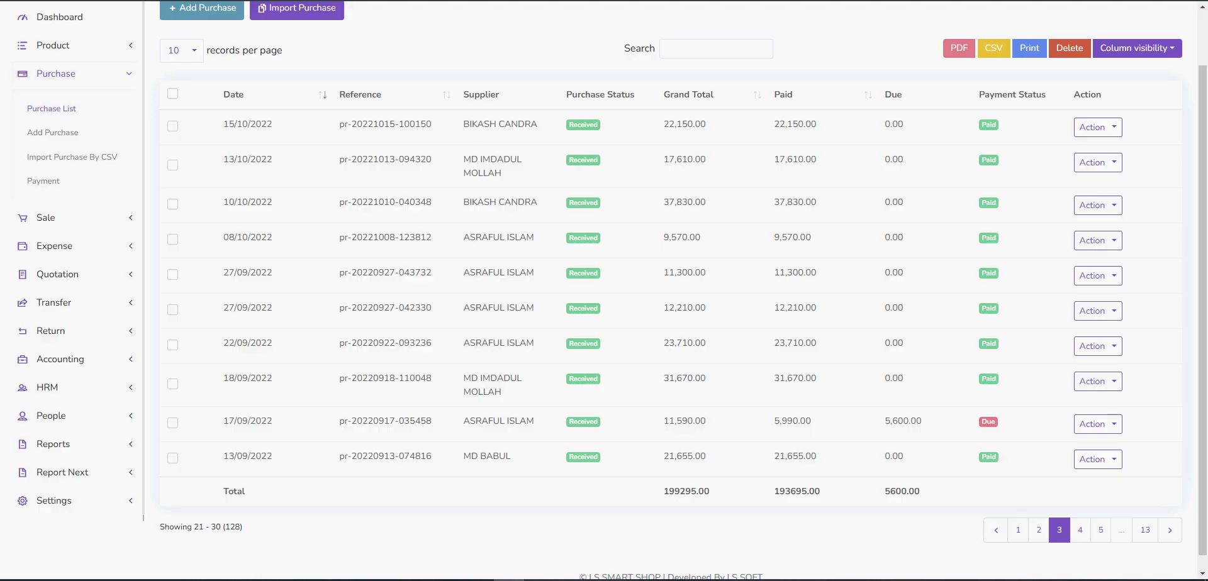
# - Start a new purchase and choose Fayasl crockeries and gift corner as the warehouse
pyautogui.scroll(2, 670, 293)
pyautogui.scroll(-1, 670, 293)
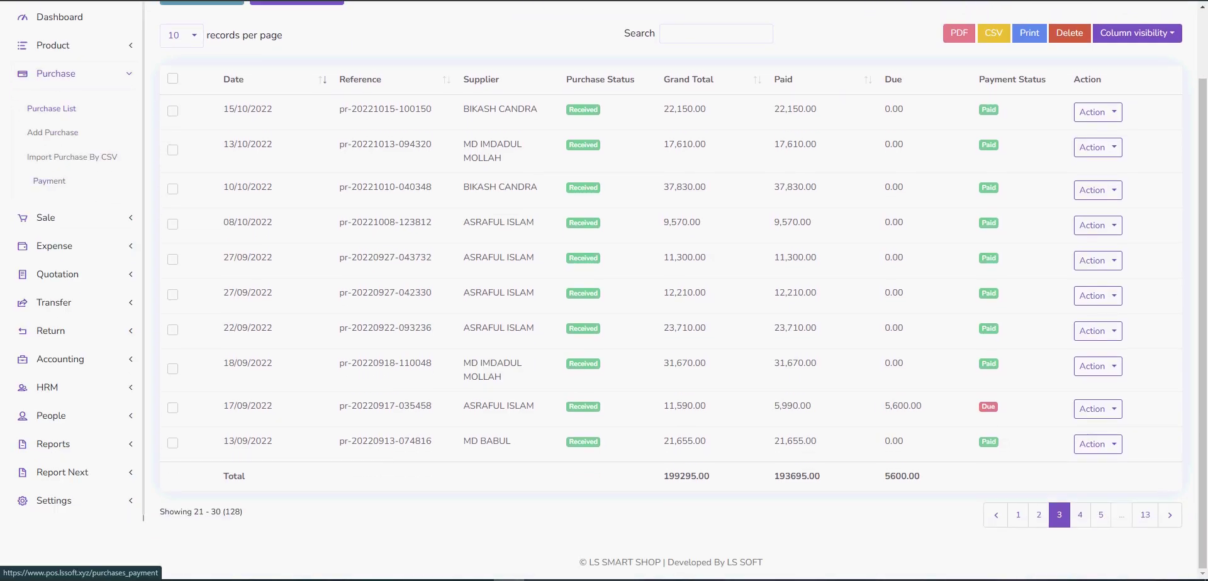
pyautogui.click(59, 133)
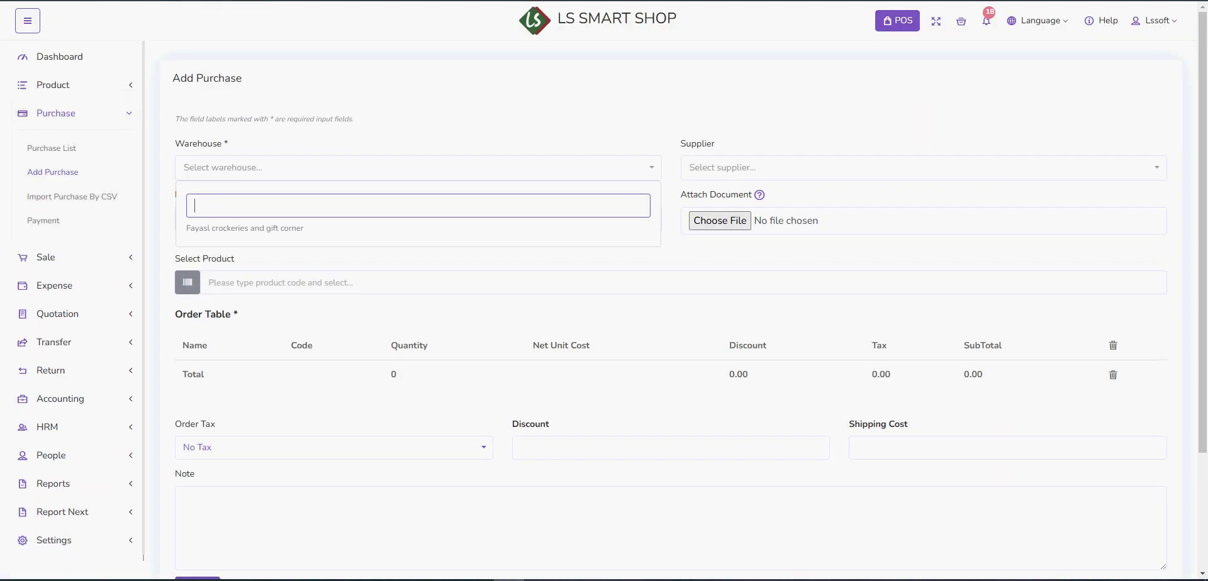
pyautogui.scroll(-2, 63, 455)
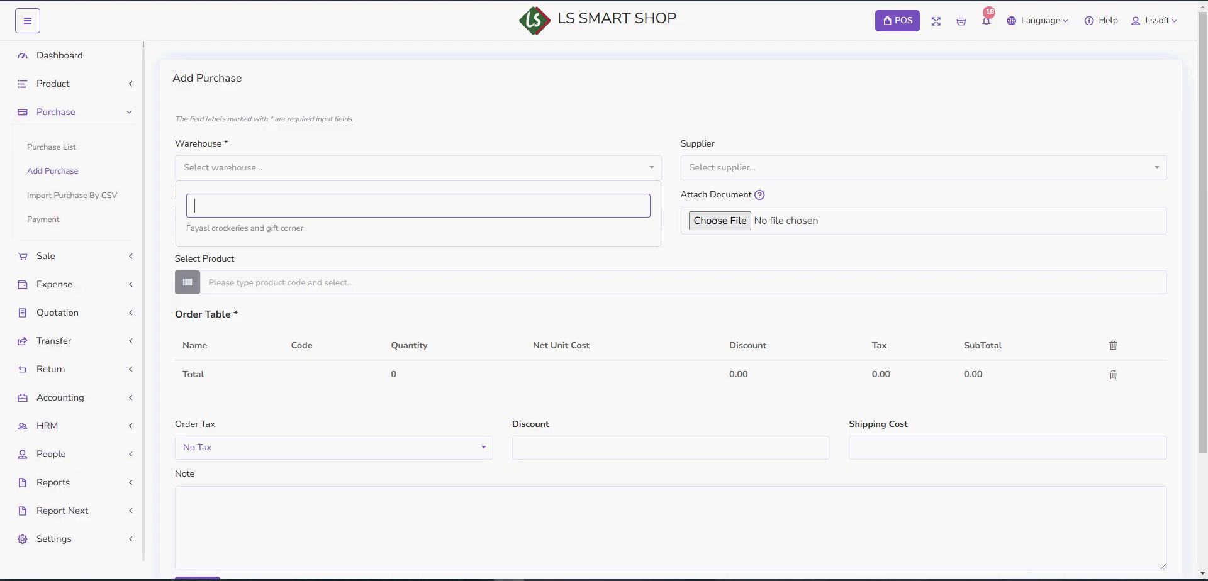
pyautogui.click(245, 228)
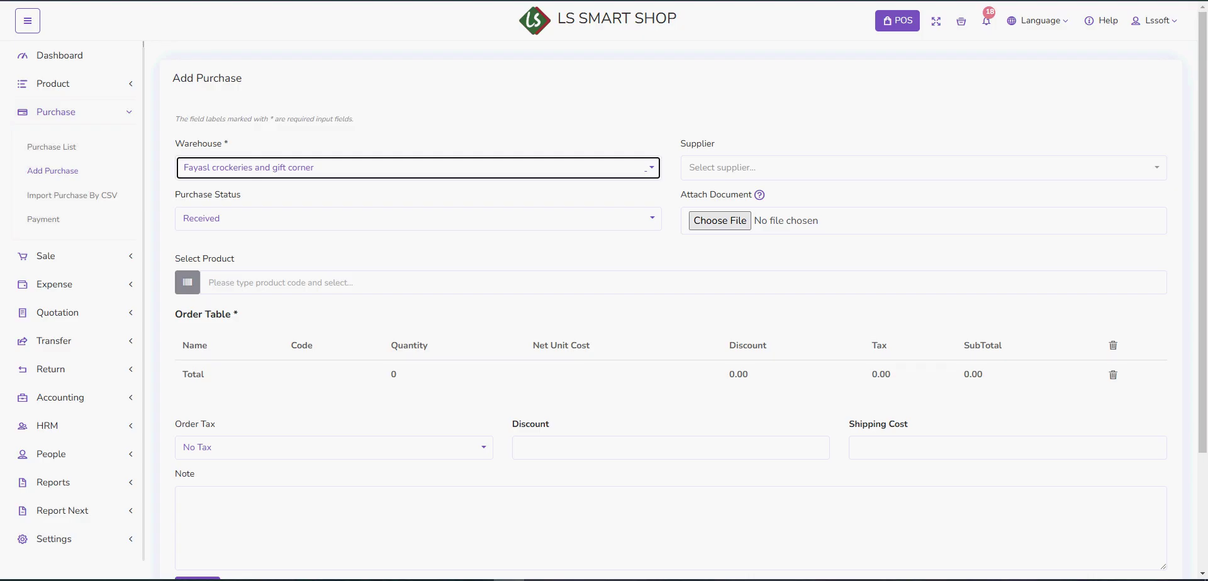
# - Choose the Sabuj Bangla contact as the supplier of the new purchase
pyautogui.click(1151, 169)
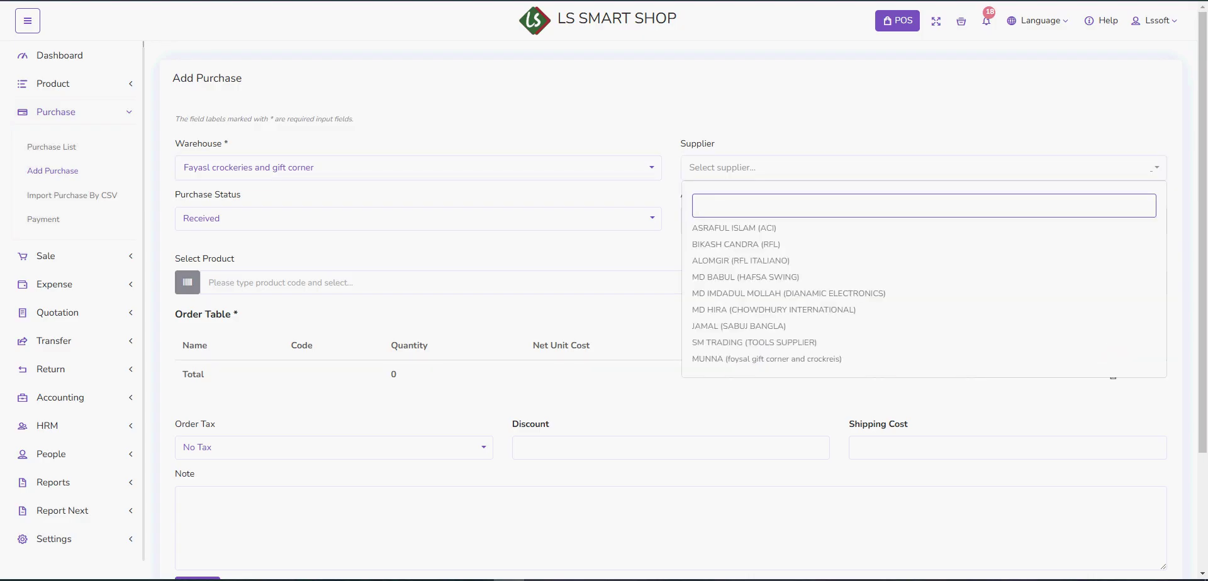
pyautogui.scroll(-2, 755, 232)
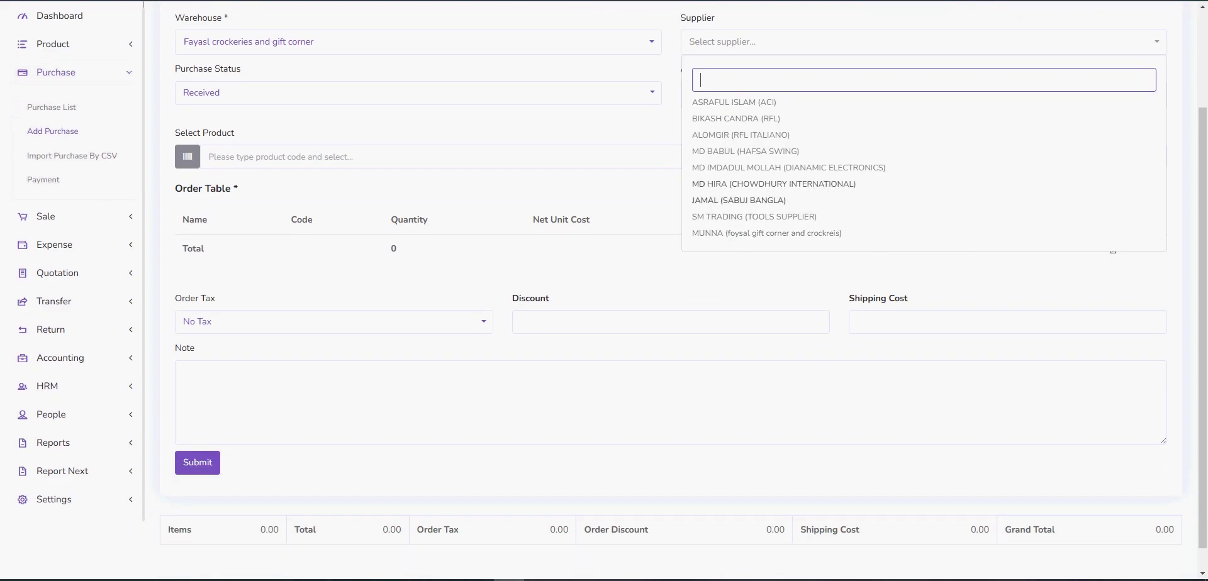
pyautogui.click(755, 200)
pyautogui.scroll(1, 671, 290)
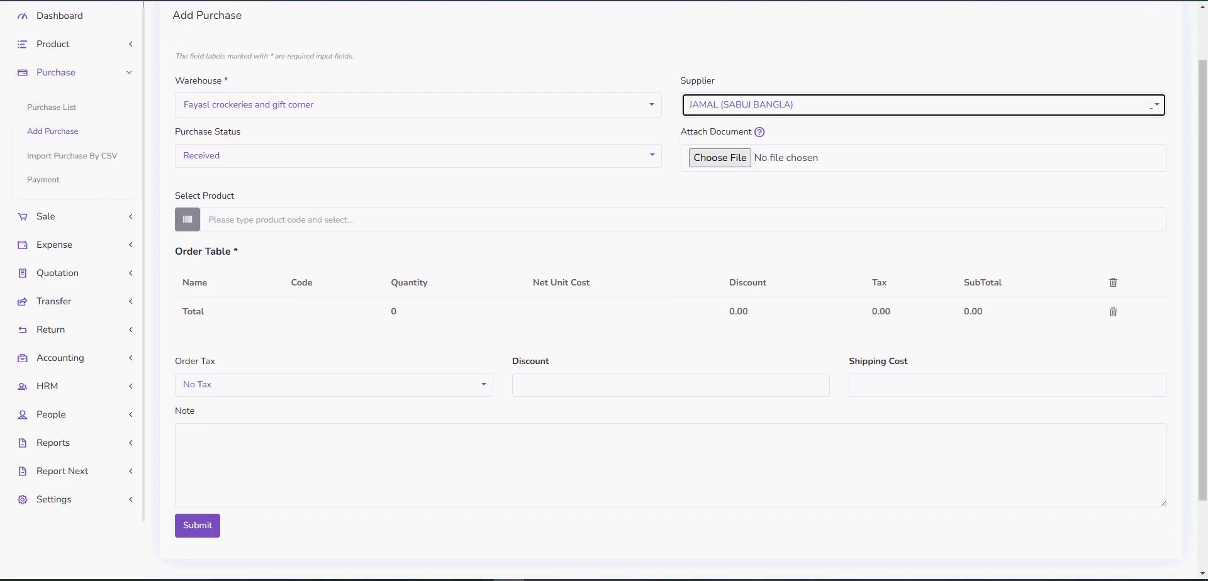
pyautogui.scroll(1, 671, 290)
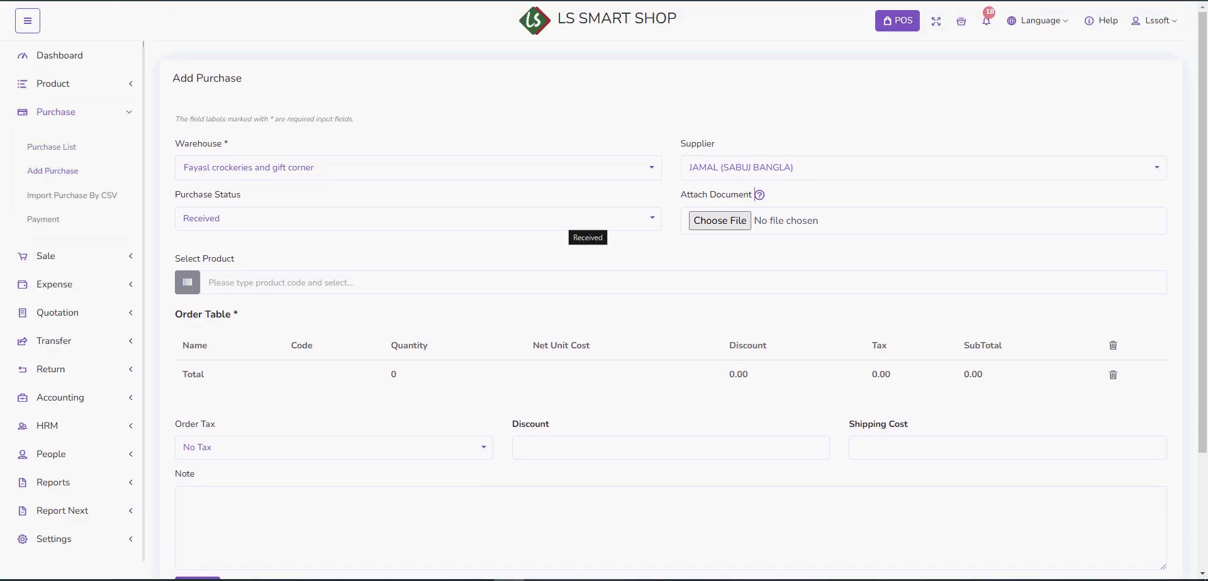
# - Examine the available purchase status options for the new purchase, then close the list
pyautogui.click(570, 219)
pyautogui.click(570, 219)
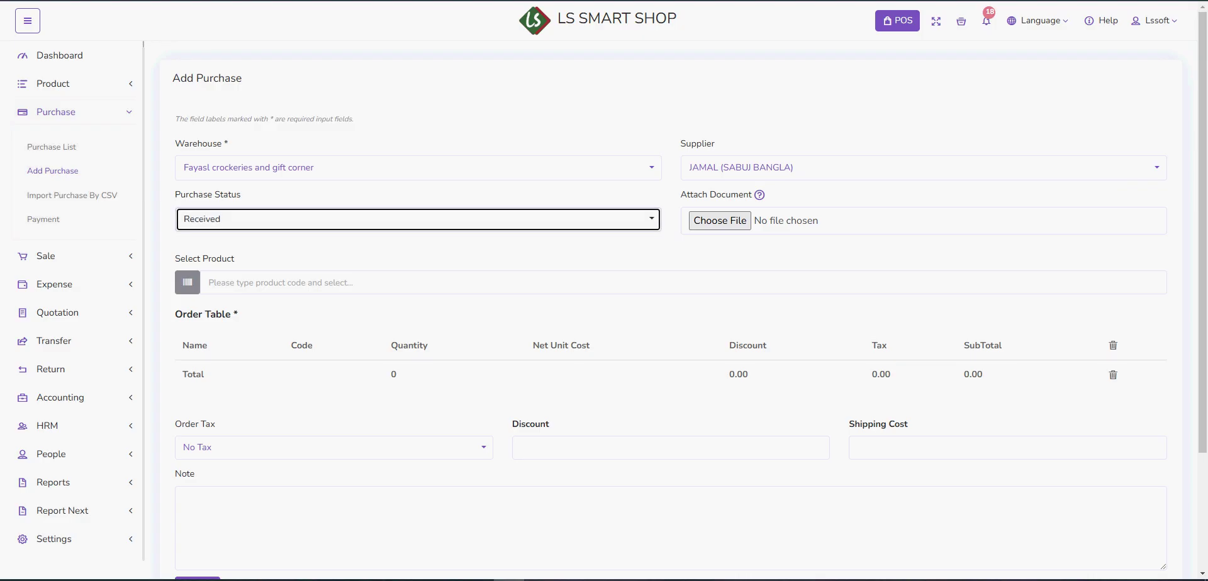
pyautogui.click(570, 219)
pyautogui.click(569, 219)
pyautogui.click(569, 219)
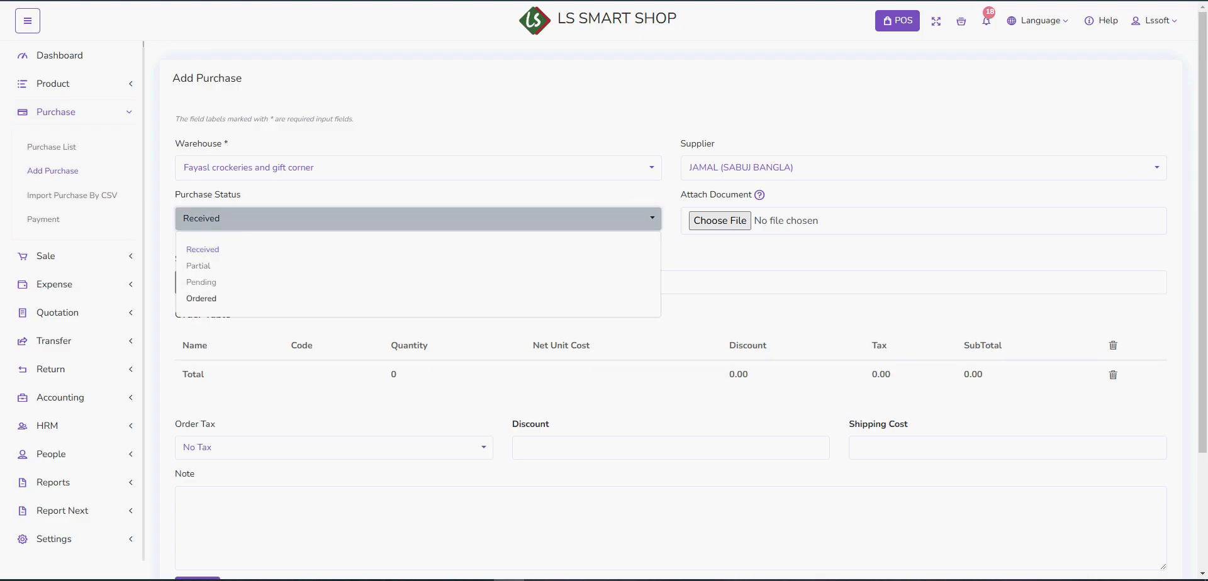
pyautogui.click(240, 195)
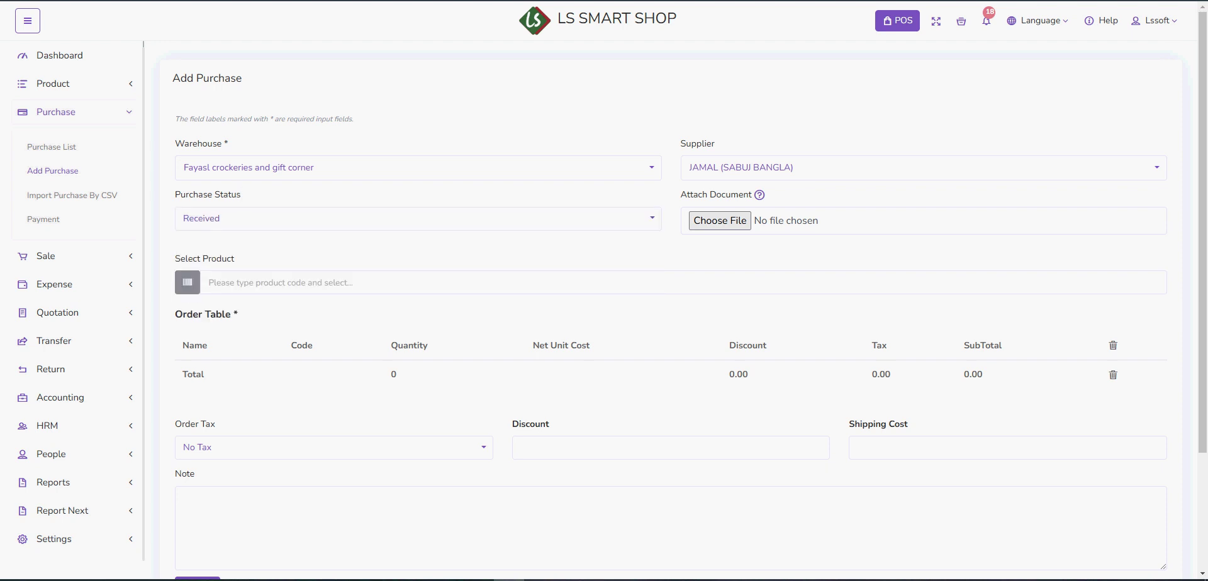
# - Find the Basket product with "bas" and add its SMALL-61774122, MEDIUM-61774122 and LARGE-61774122 variants to the order
pyautogui.scroll(-2, 723, 125)
pyautogui.click(705, 156)
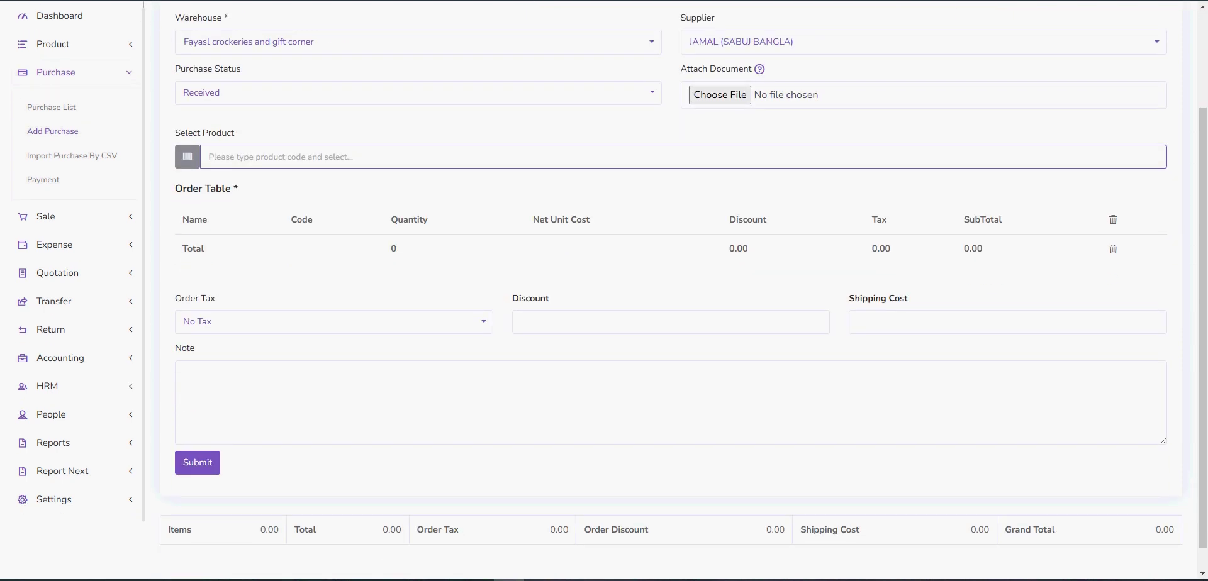
pyautogui.write('bas')
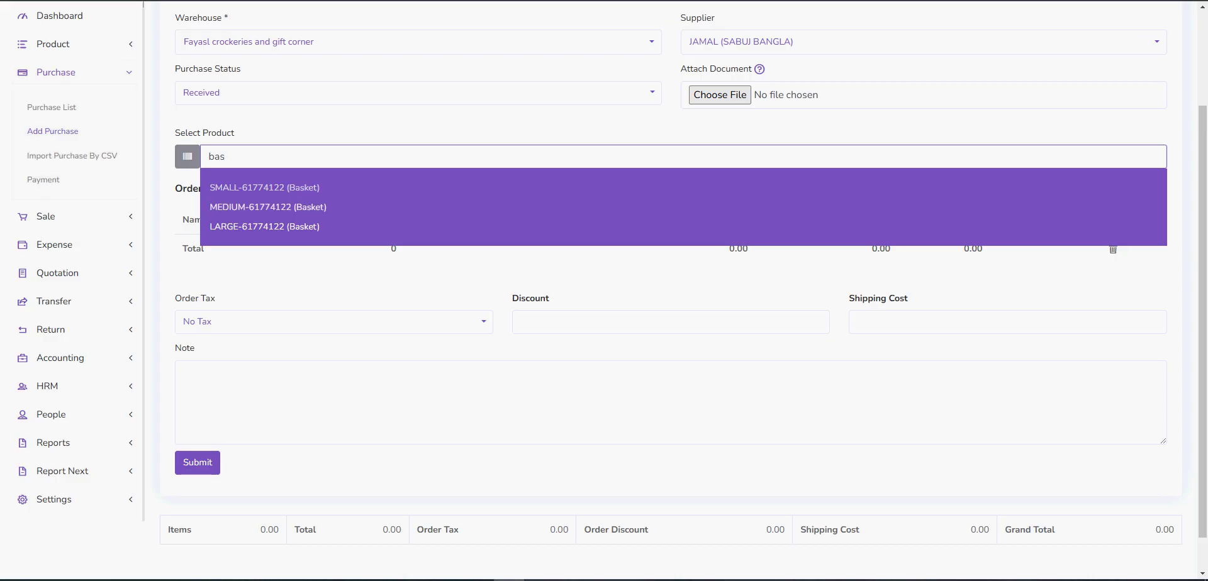
pyautogui.click(264, 189)
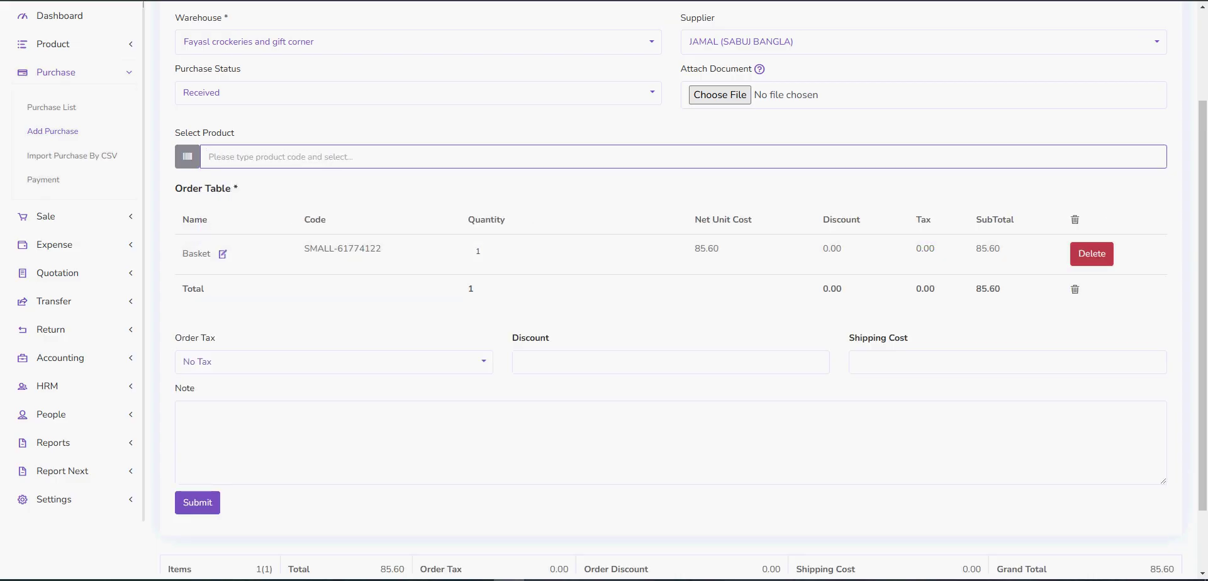
pyautogui.write('bas')
pyautogui.click(264, 207)
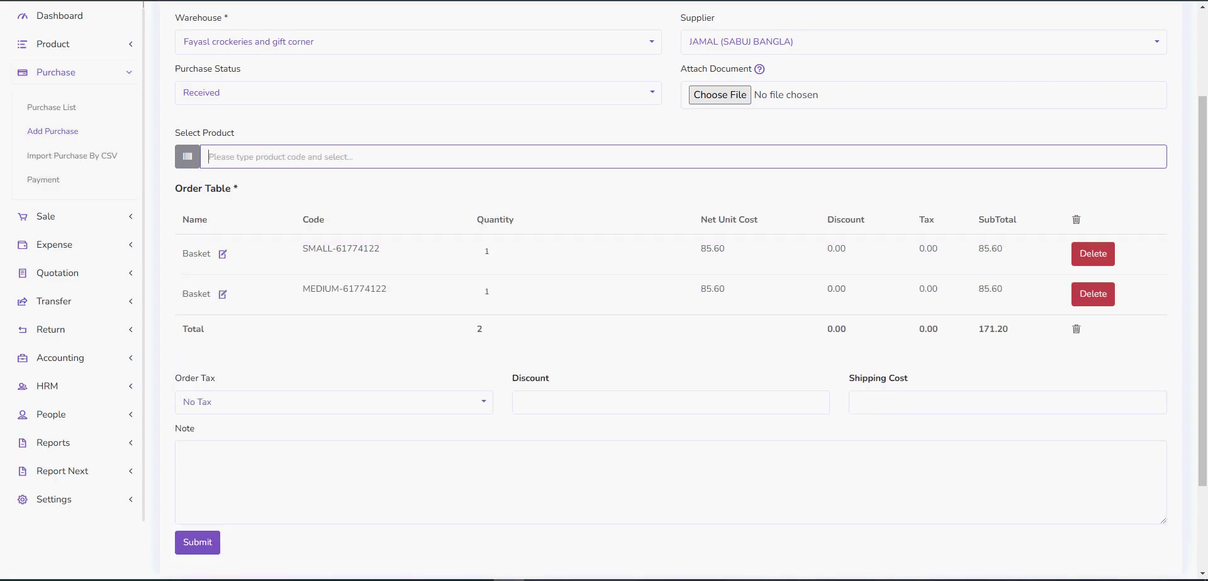
pyautogui.write('bas')
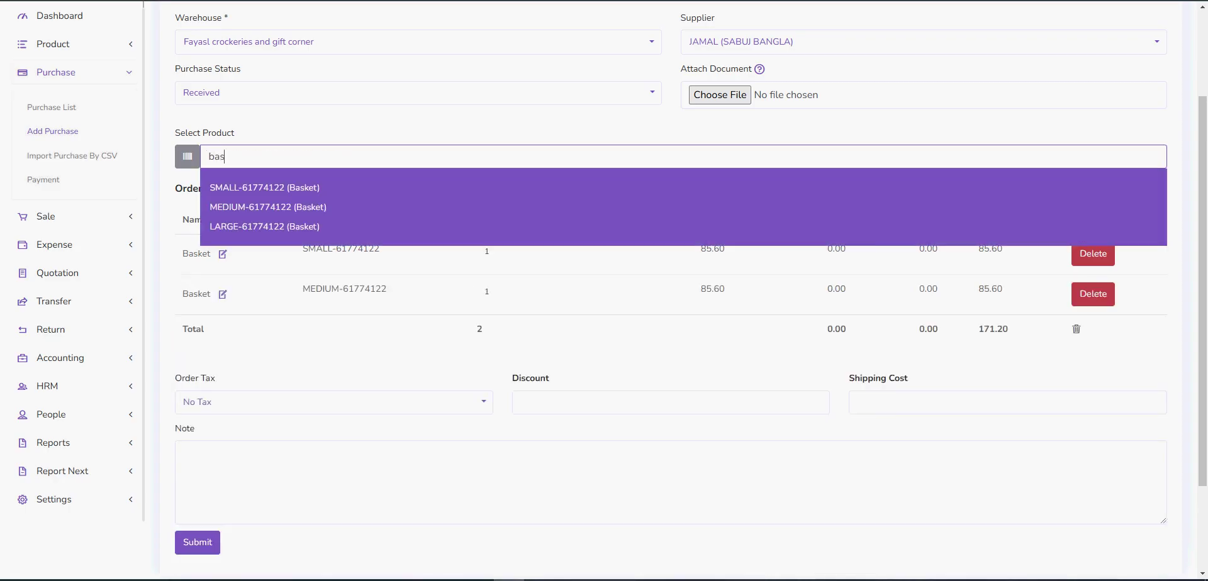
pyautogui.click(264, 227)
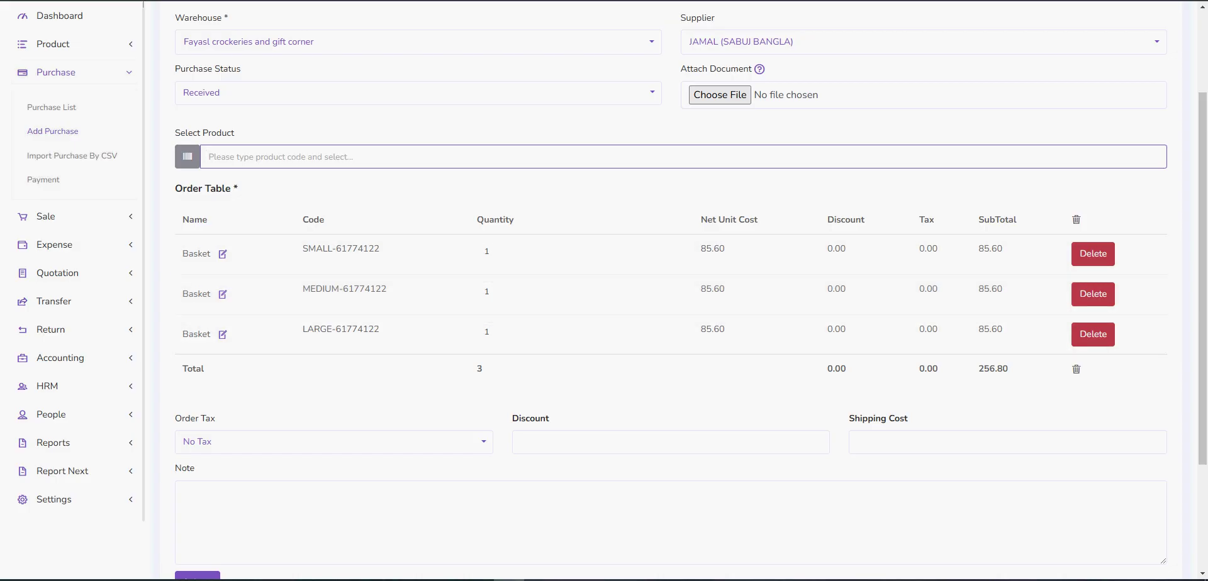
# - Set the order quantities to 10 for the small Basket, 10 for the medium and 5 for the large
pyautogui.click(504, 251)
pyautogui.write('0')
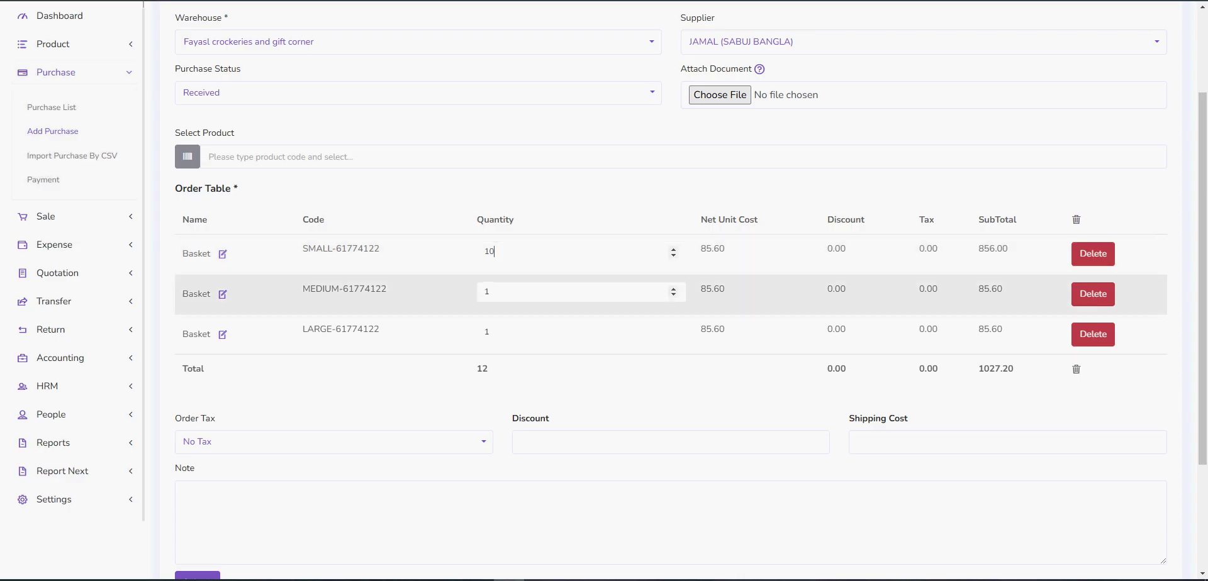
pyautogui.click(503, 292)
pyautogui.write('0')
pyautogui.click(503, 332)
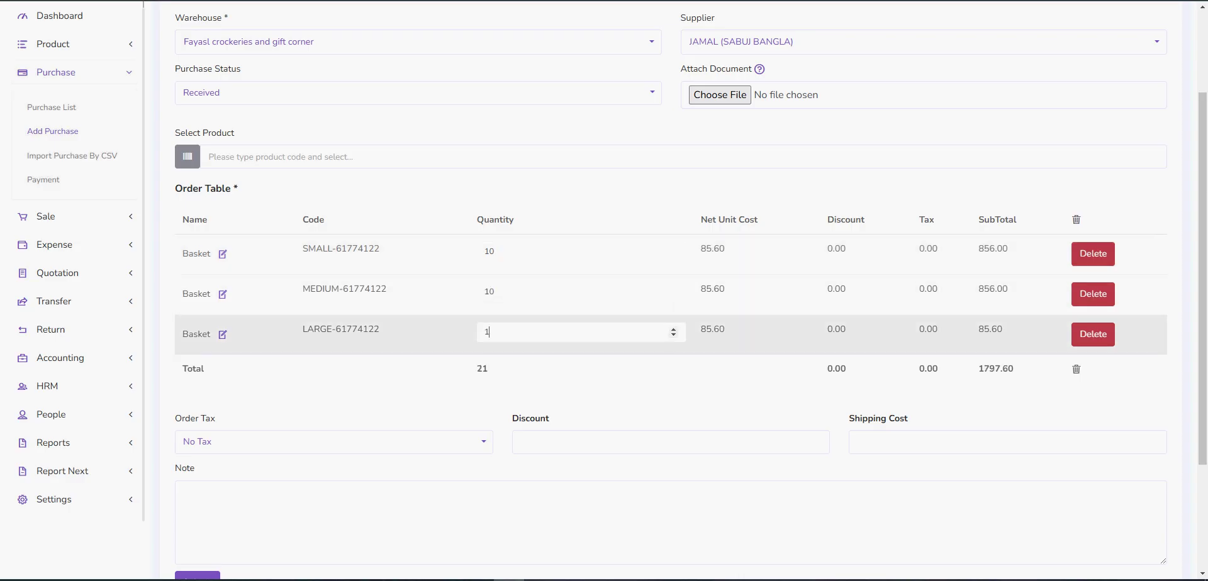
pyautogui.doubleClick(504, 332)
pyautogui.write('5')
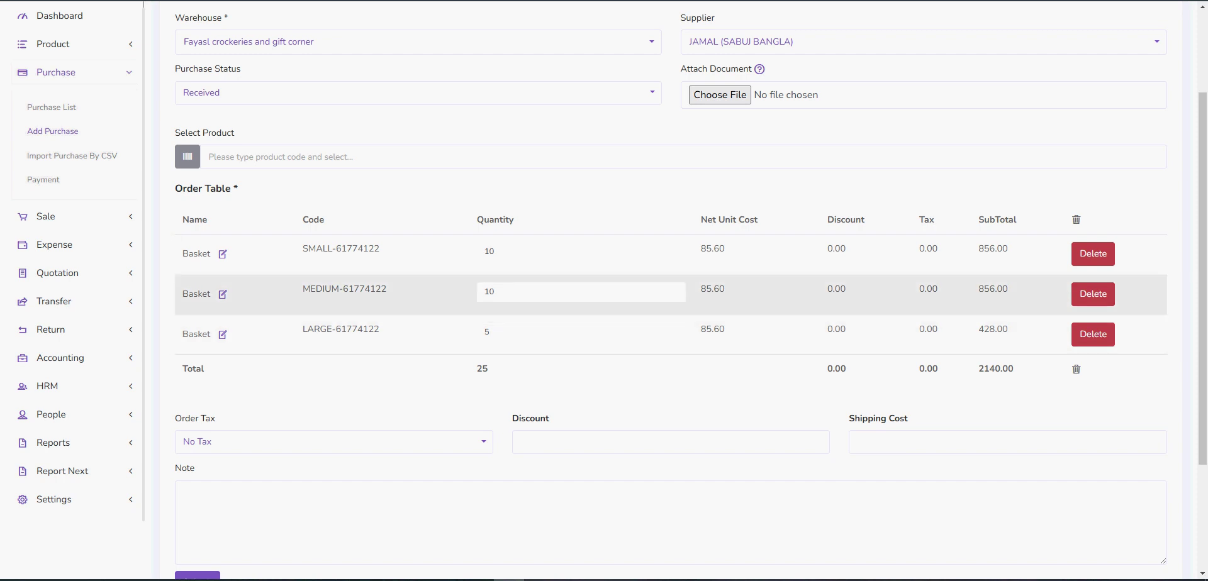
# - Open the small Basket's line details, check its unit cost and close them without updating
pyautogui.click(222, 254)
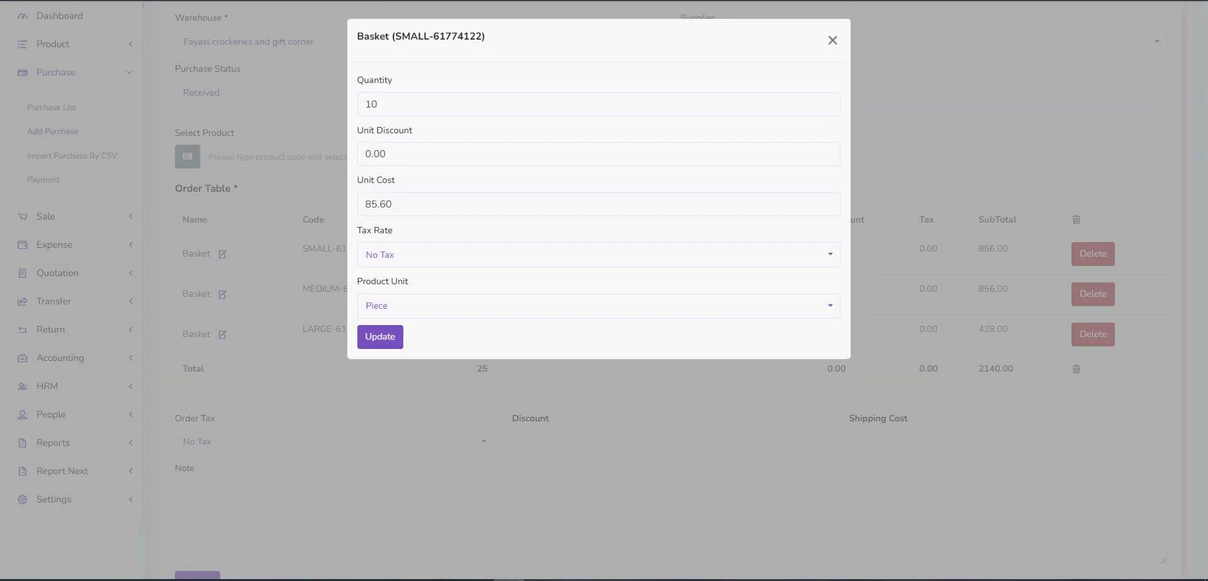
pyautogui.doubleClick(378, 205)
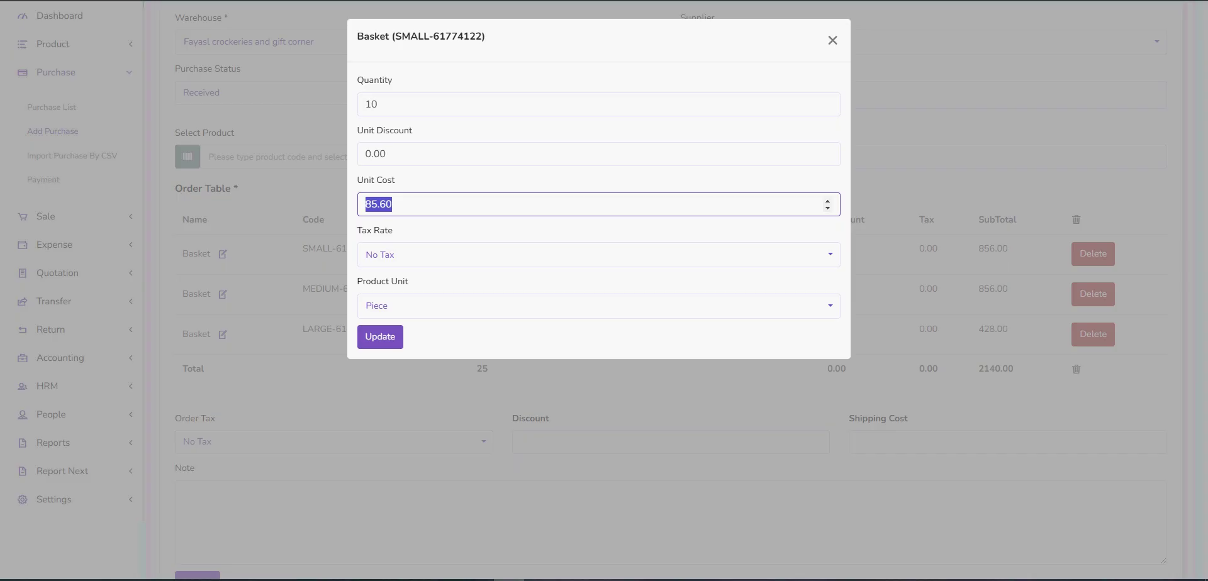
pyautogui.click(392, 205)
pyautogui.click(833, 41)
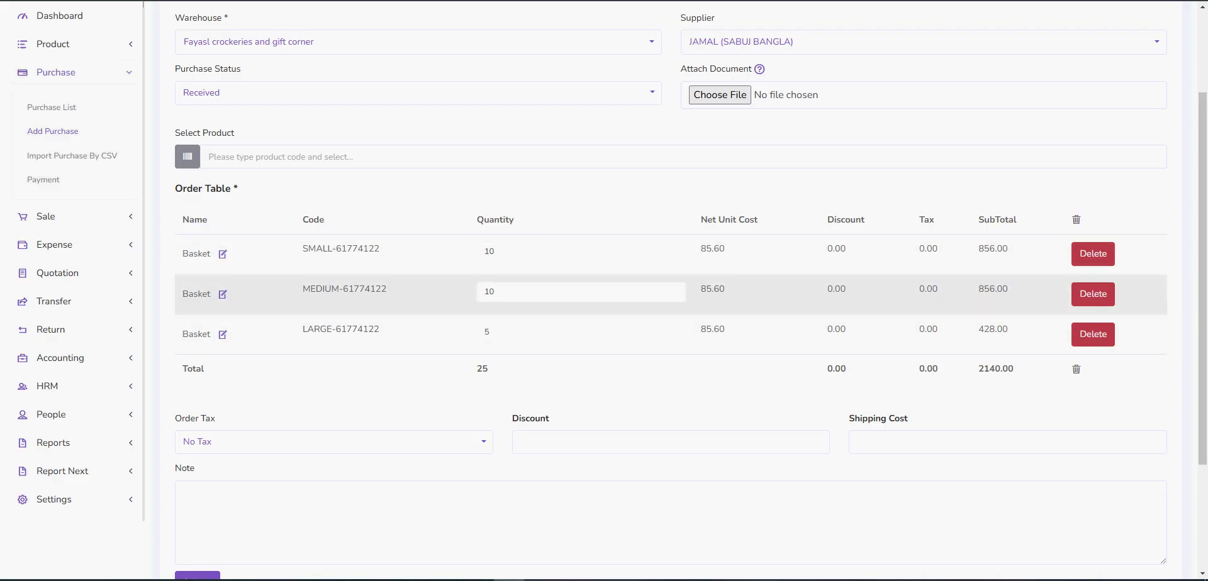
# - Check the total of the subtotals in the order table and review the order summary
pyautogui.scroll(-2, 671, 290)
pyautogui.moveTo(978, 243); pyautogui.dragTo(1014, 245)
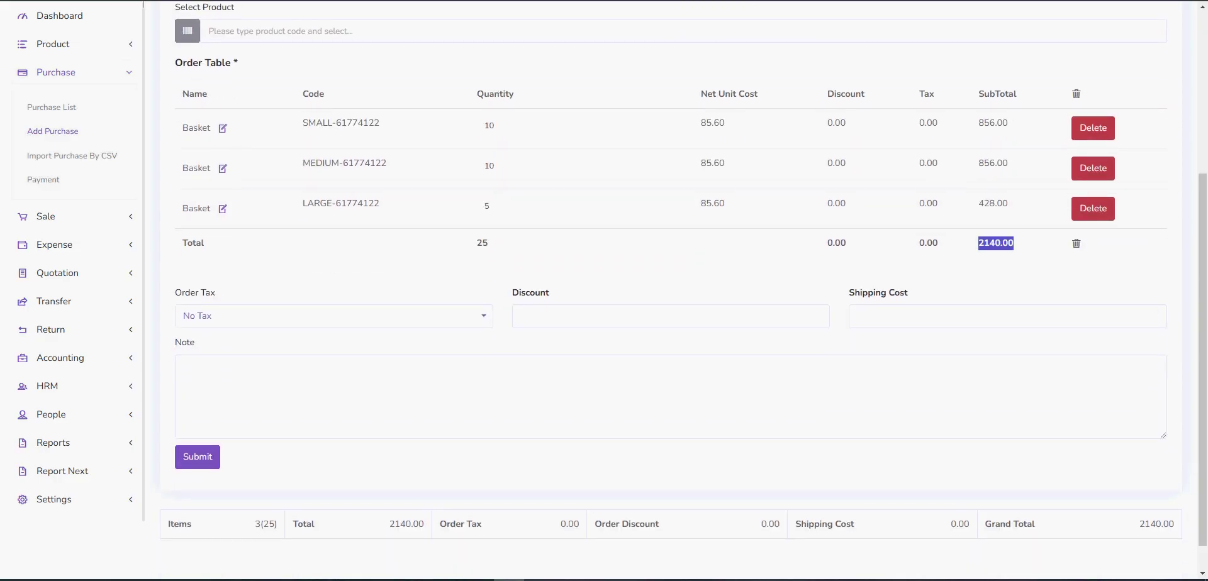
pyautogui.click(1017, 275)
pyautogui.scroll(2, 629, 333)
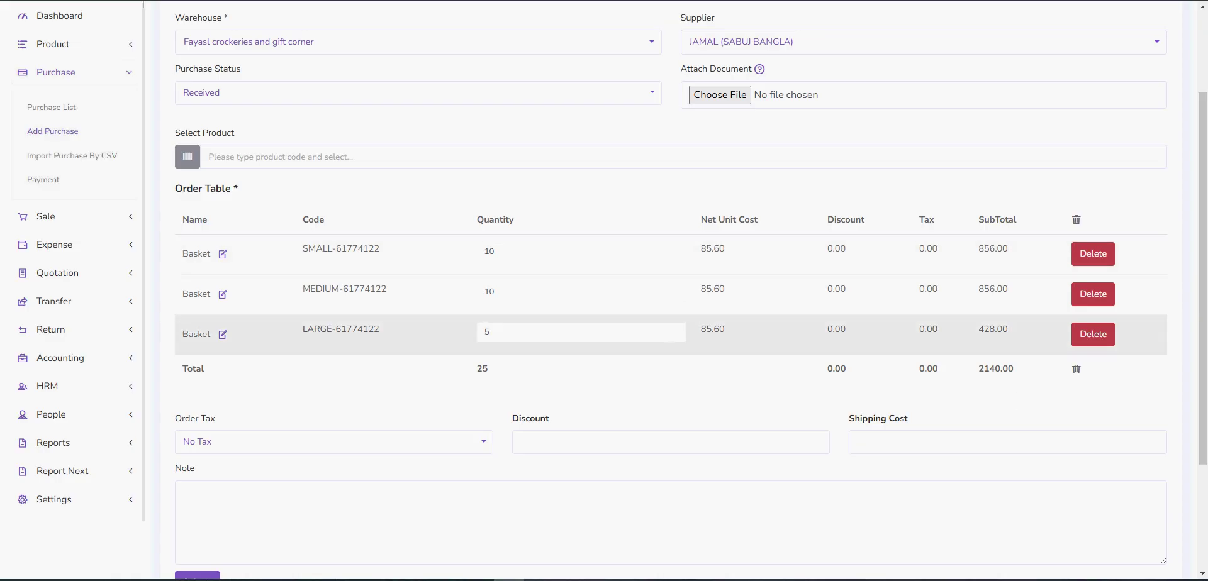
pyautogui.click(683, 156)
pyautogui.write('ty')
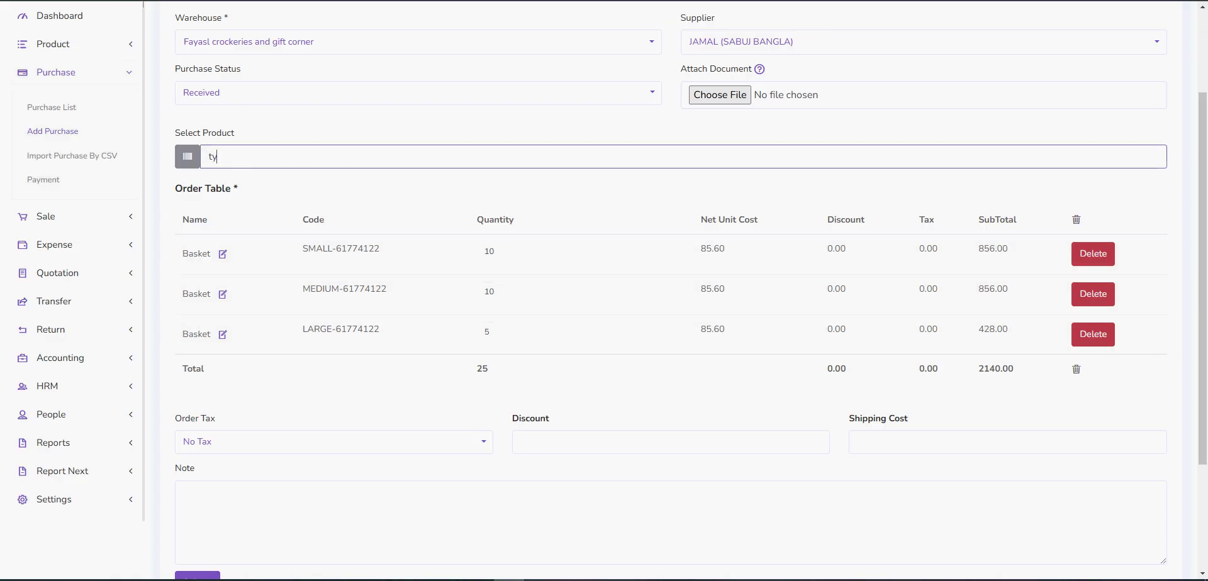
pyautogui.press('BackSpace')
pyautogui.press('BackSpace')
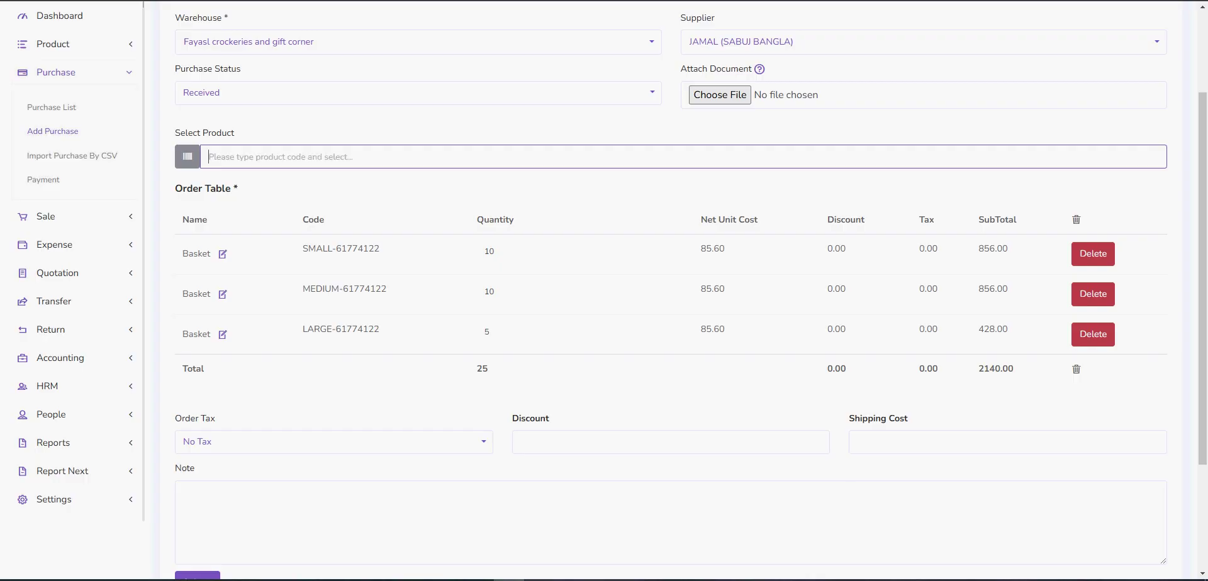
pyautogui.write('y')
pyautogui.press('BackSpace')
pyautogui.write('6')
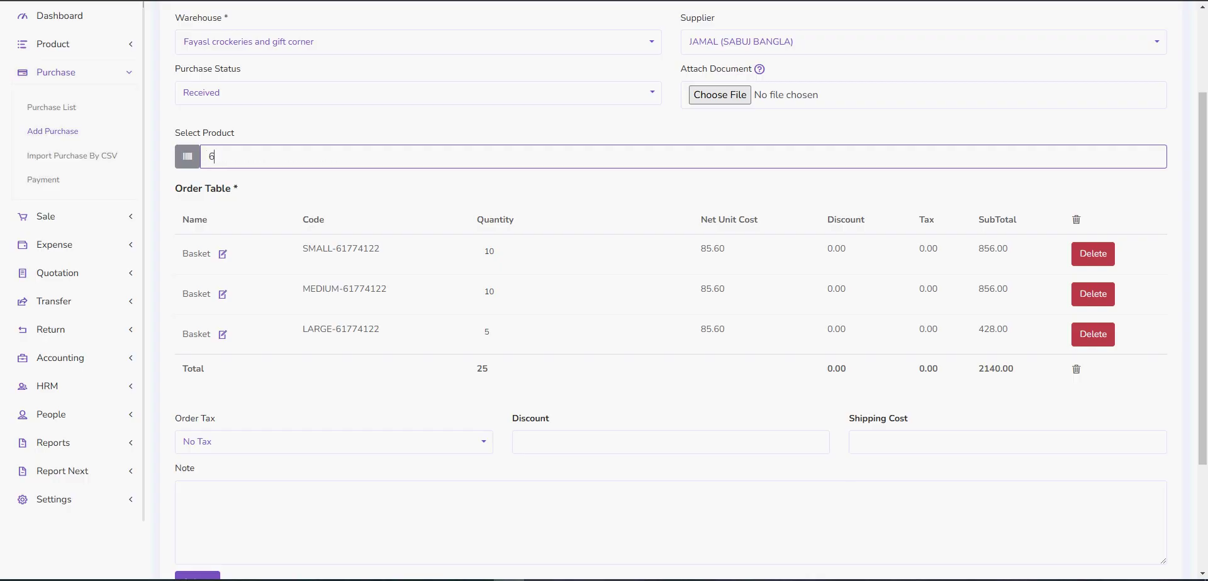
pyautogui.click(266, 343)
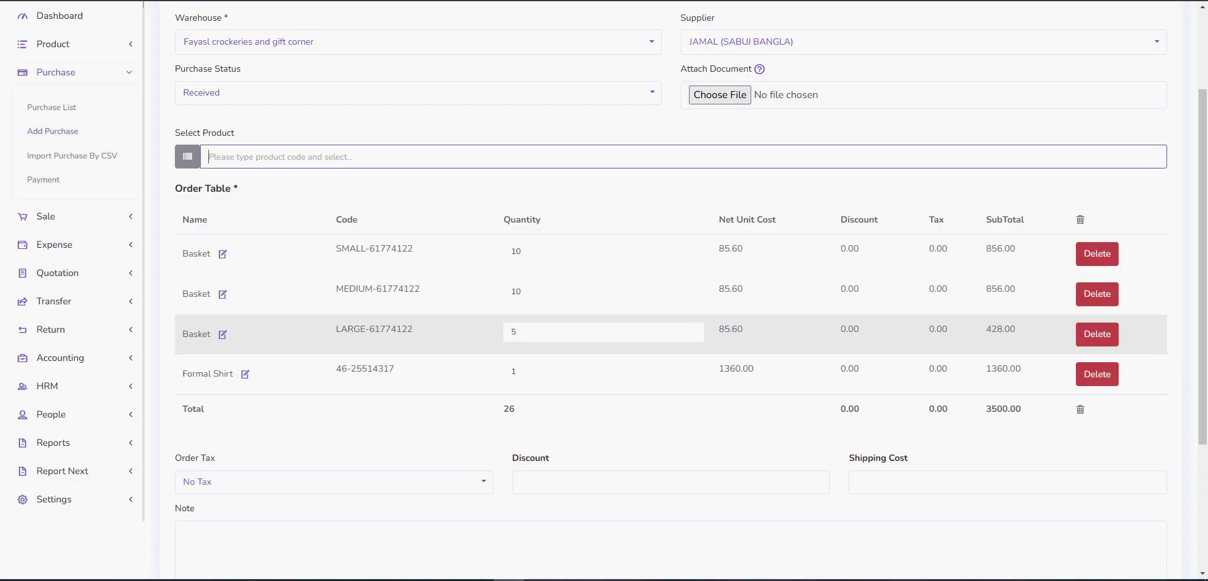
# - Review the updated order and delete the Formal Shirt line from it
pyautogui.scroll(-2, 604, 296)
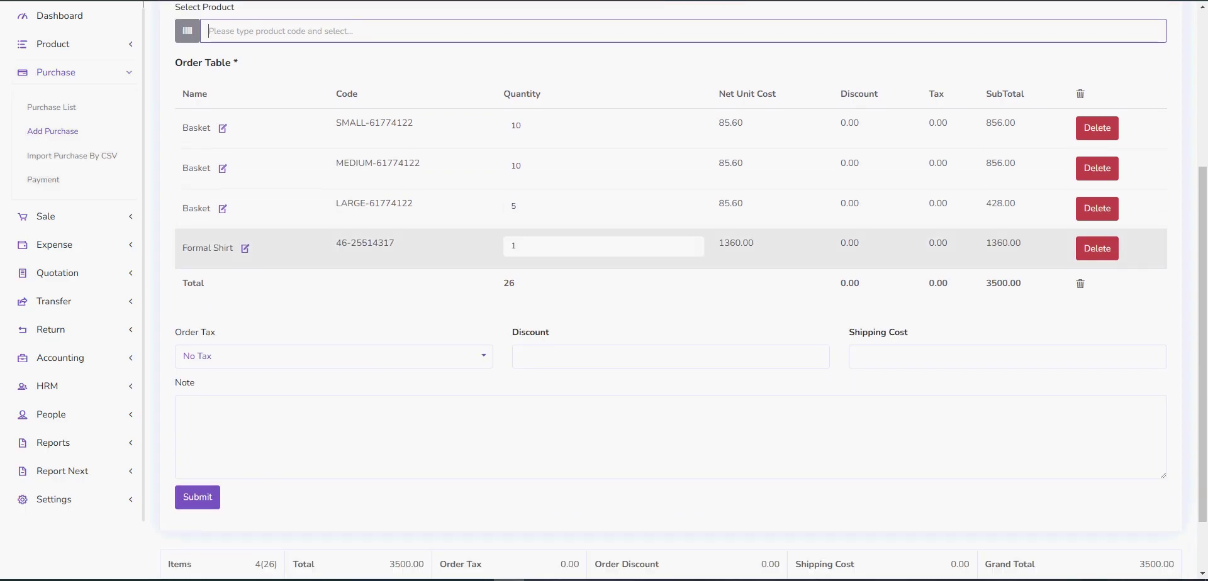
pyautogui.scroll(1, 604, 264)
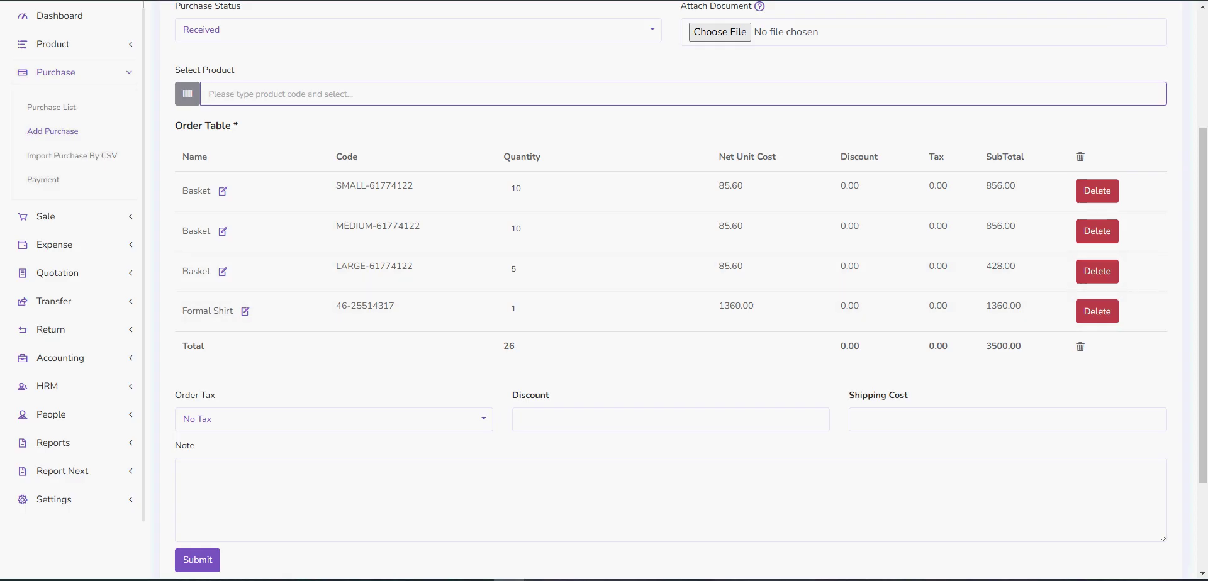
pyautogui.click(1096, 312)
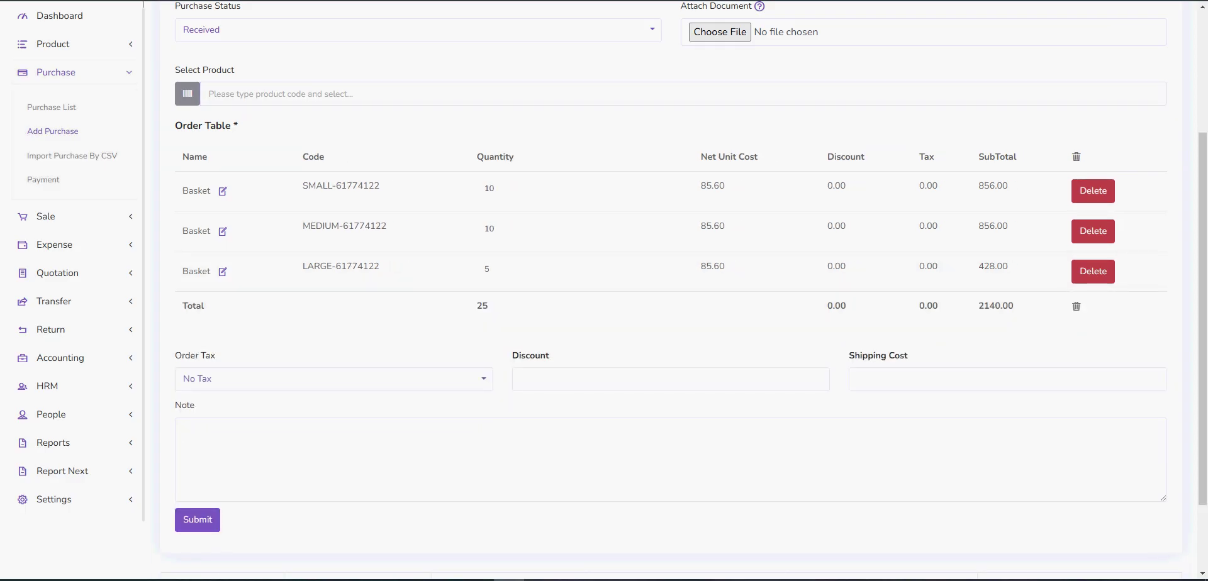
# - Set the order discount to 40 and the shipping cost to 150 for the purchase
pyautogui.scroll(-2, 604, 289)
pyautogui.click(522, 281)
pyautogui.scroll(2, 604, 289)
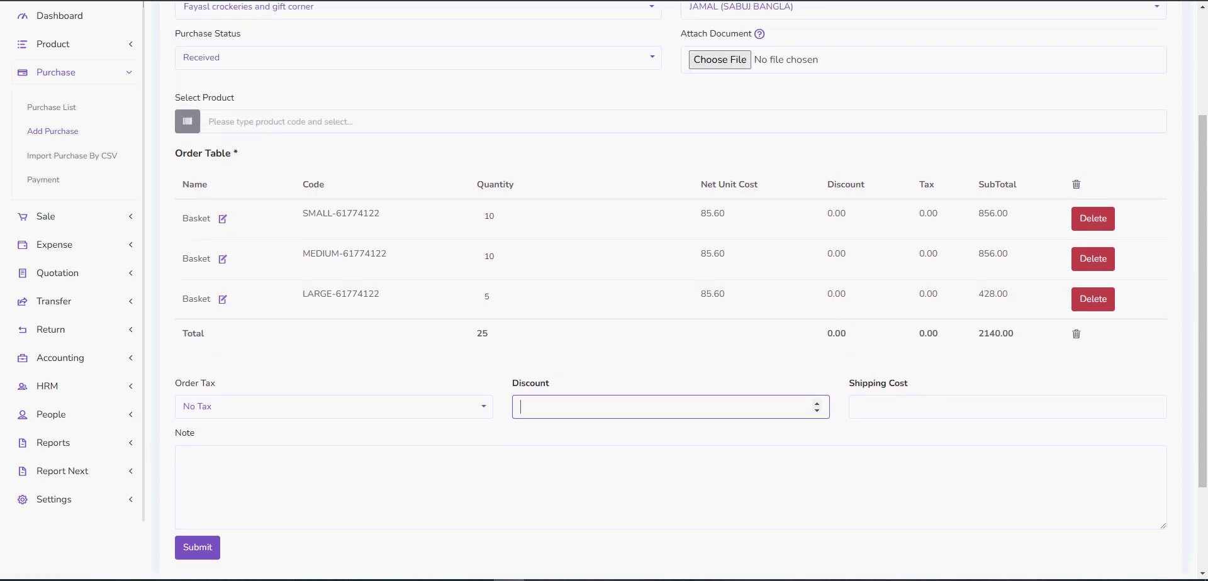
pyautogui.write('40')
pyautogui.click(847, 366)
pyautogui.click(859, 407)
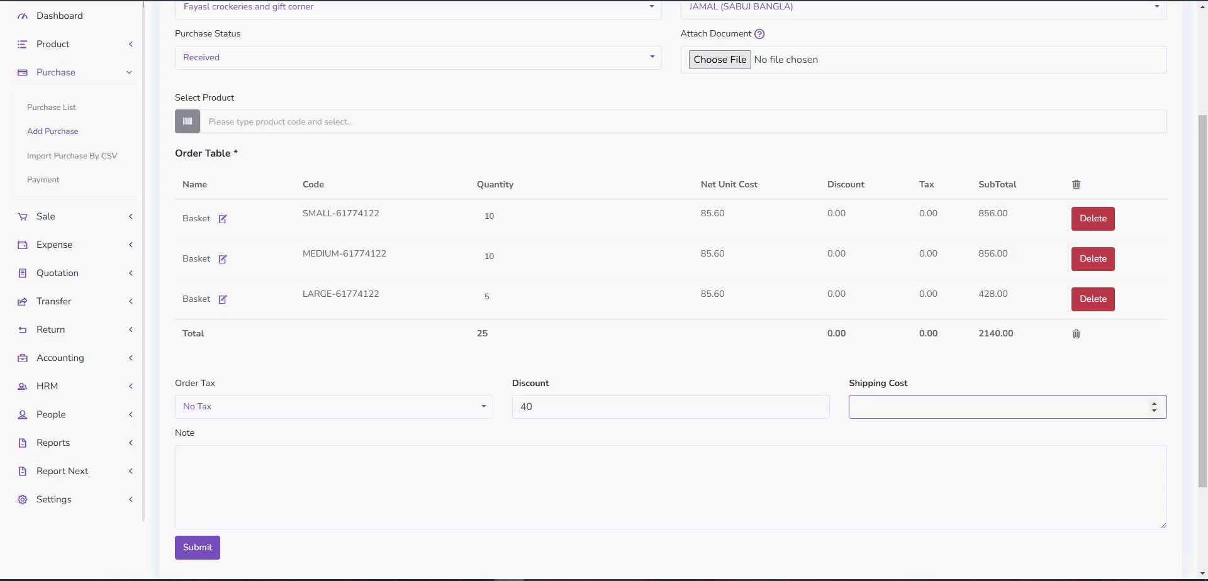
pyautogui.write('150')
pyautogui.click(548, 383)
pyautogui.scroll(-1, 548, 320)
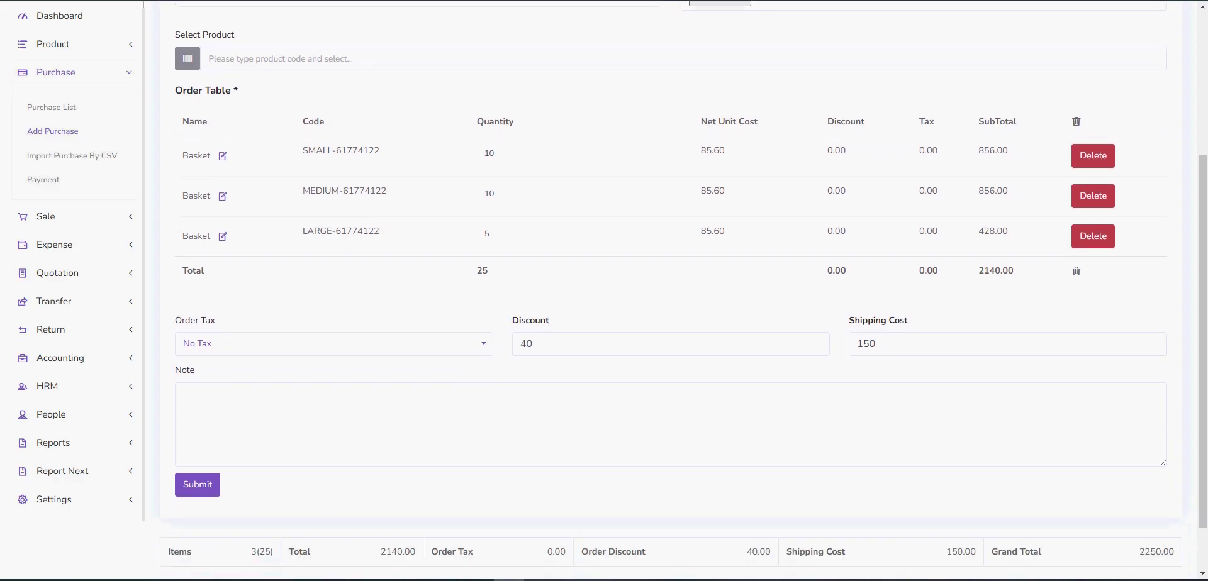
# - Leave the purchase note empty and submit the Basket purchase
pyautogui.scroll(-1, 671, 320)
pyautogui.click(671, 362)
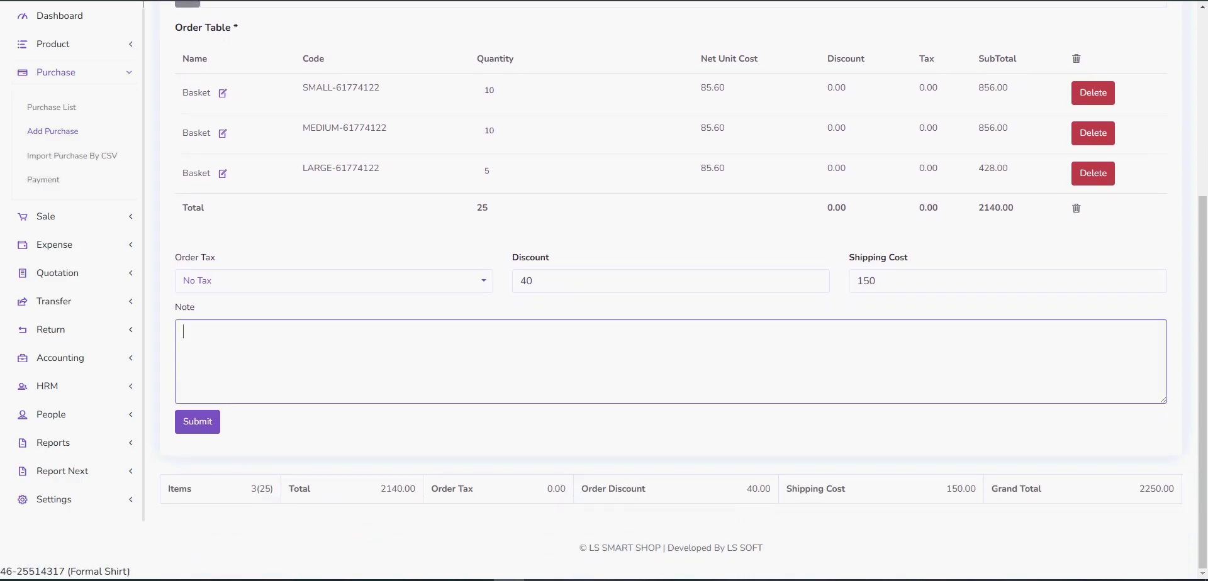
pyautogui.click(198, 422)
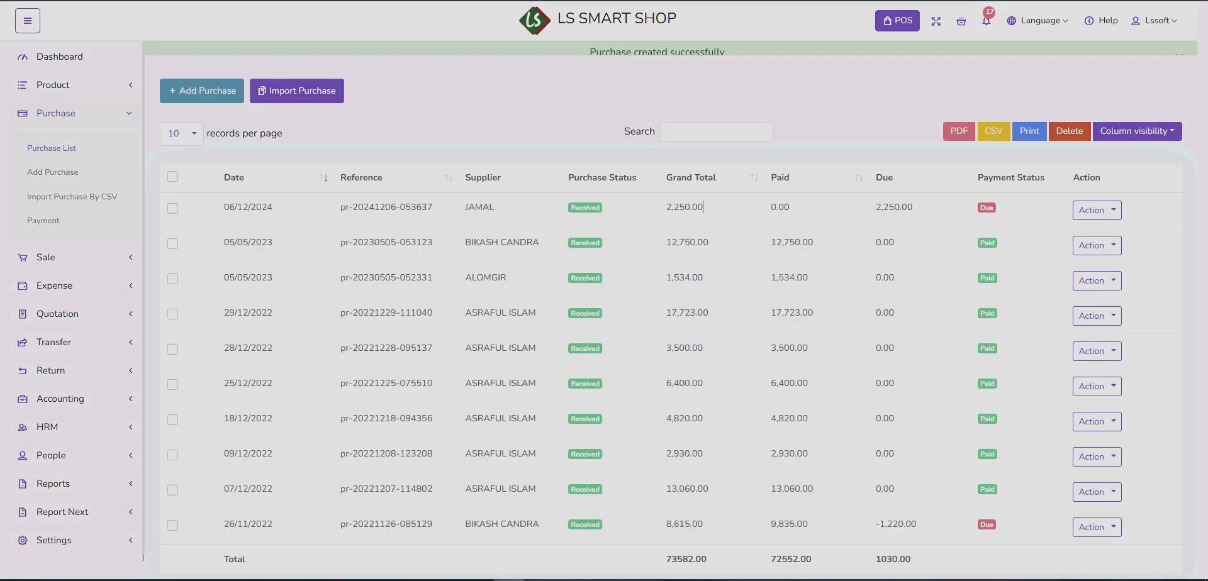
# - Review the new purchase's details, including its product lines, totals and due amount, and close them
pyautogui.scroll(-2, 593, 289)
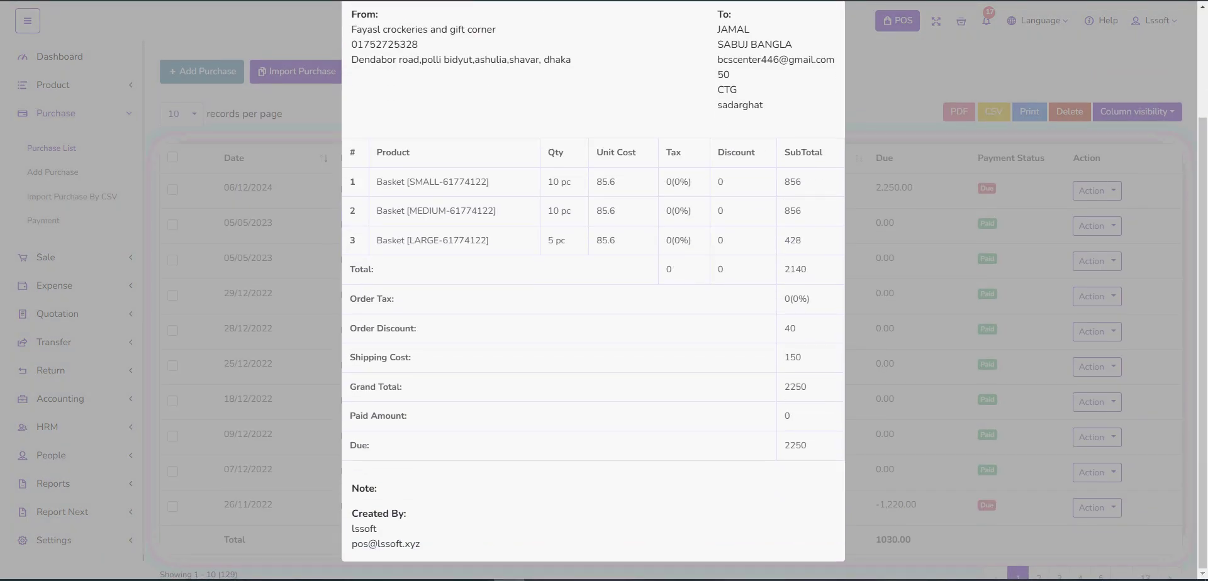
pyautogui.doubleClick(795, 446)
pyautogui.click(796, 445)
pyautogui.scroll(2, 594, 289)
pyautogui.scroll(-2, 593, 289)
pyautogui.scroll(2, 593, 289)
pyautogui.click(827, 40)
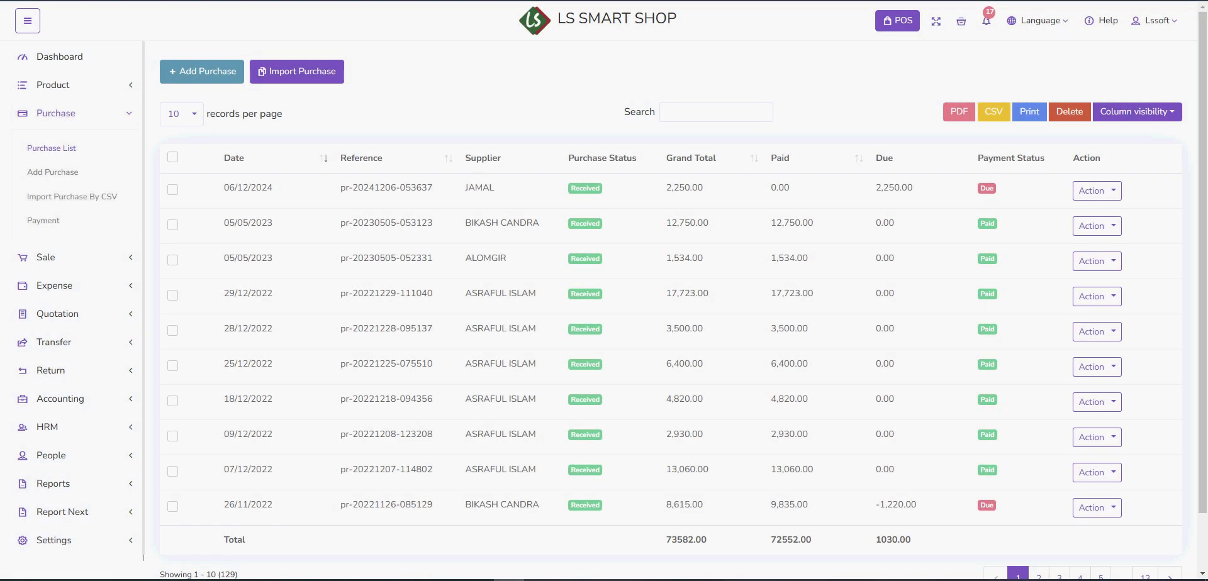
# - Open the form for adding a payment to the newest purchase, dated 06/12/2024
pyautogui.click(1097, 190)
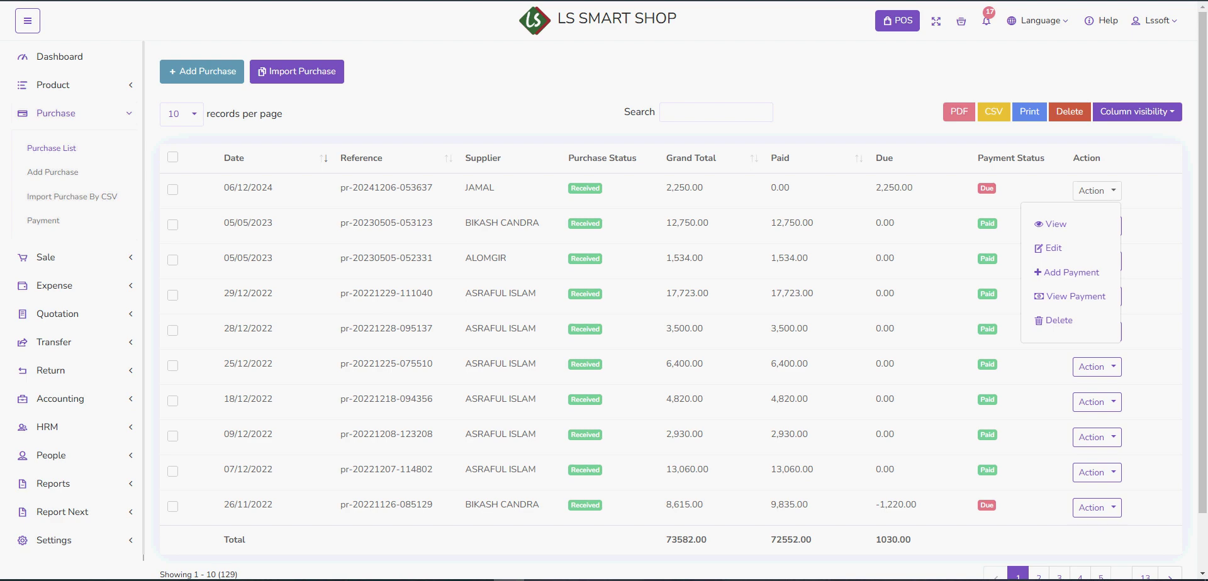
pyautogui.click(1068, 273)
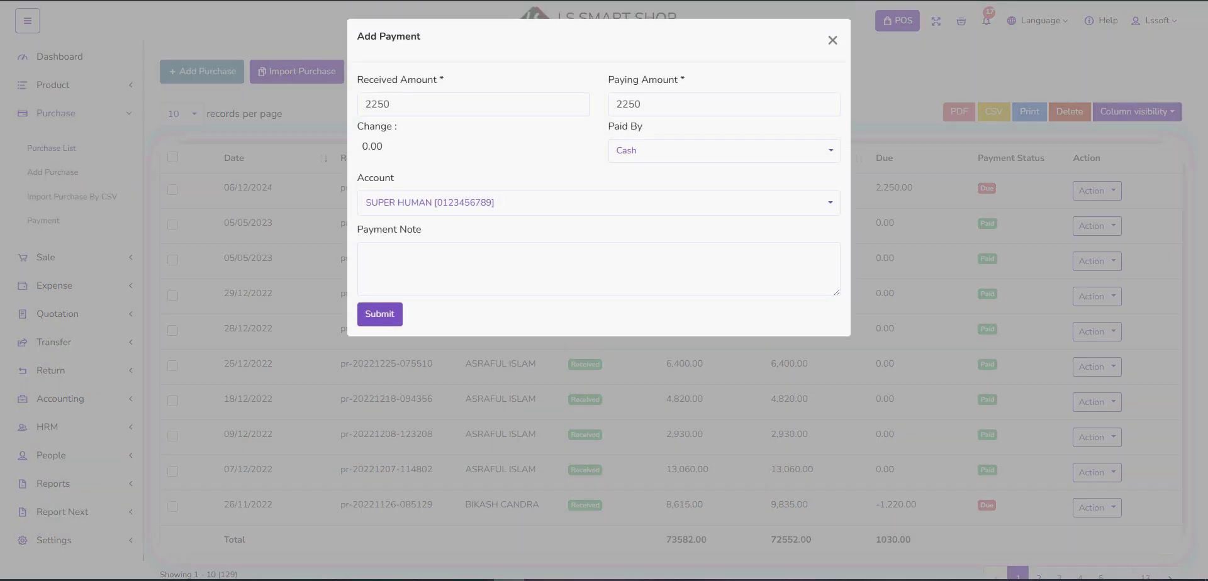
# - Submit the purchase payment with a received and paying amount of 2250, paid by Cash
pyautogui.hotkey('ctrl', 'a')
pyautogui.click(393, 178)
pyautogui.click(723, 151)
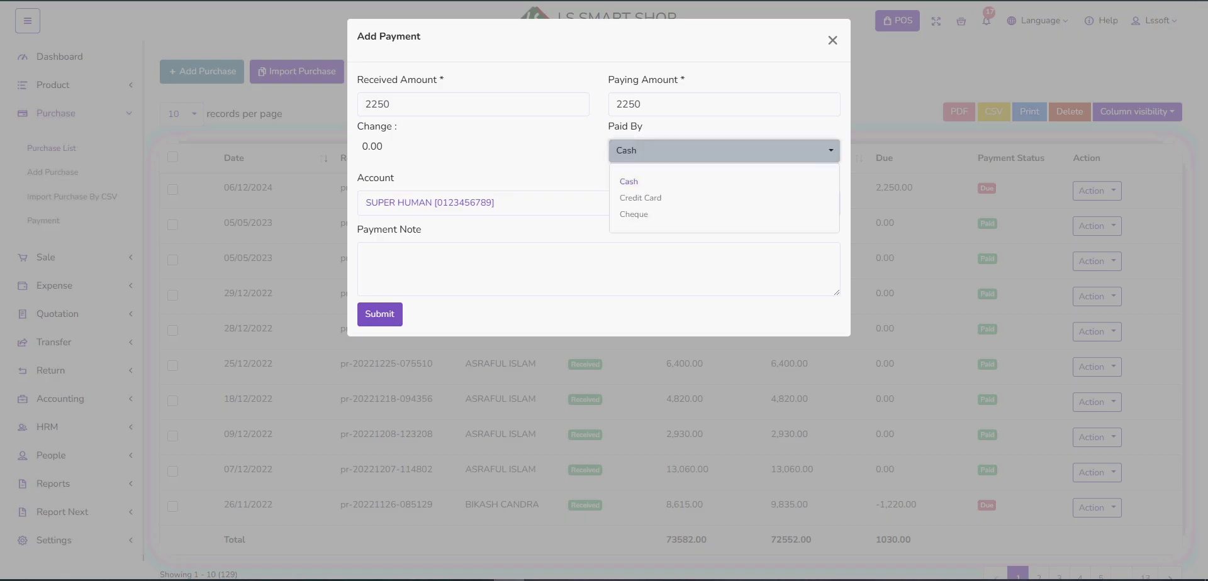
pyautogui.click(723, 151)
pyautogui.click(723, 104)
pyautogui.click(396, 127)
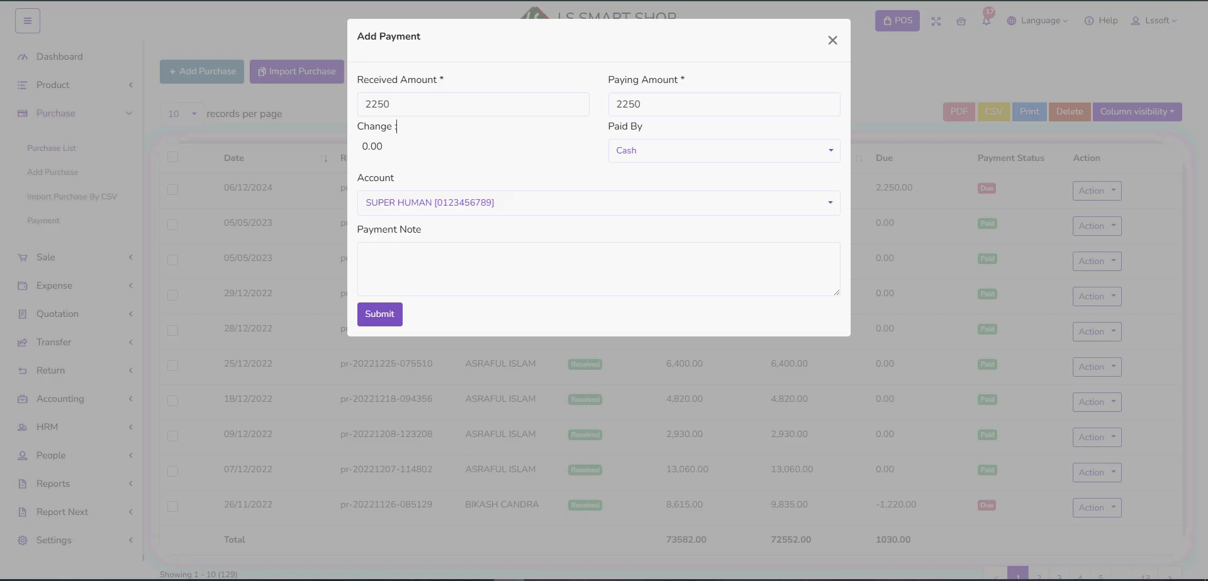
pyautogui.doubleClick(629, 104)
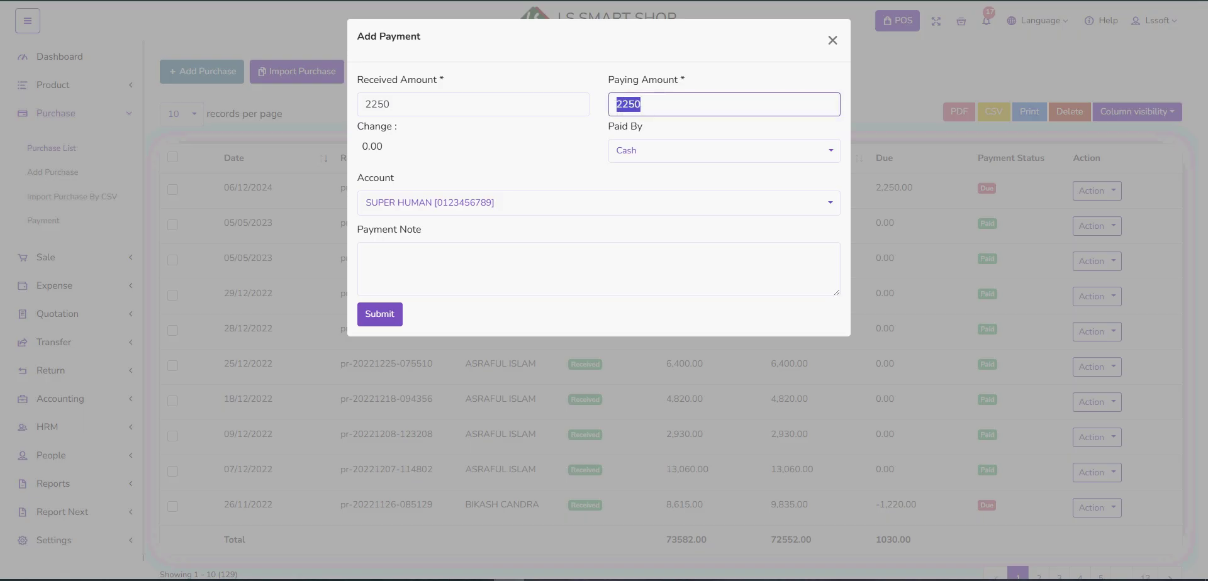
pyautogui.click(383, 146)
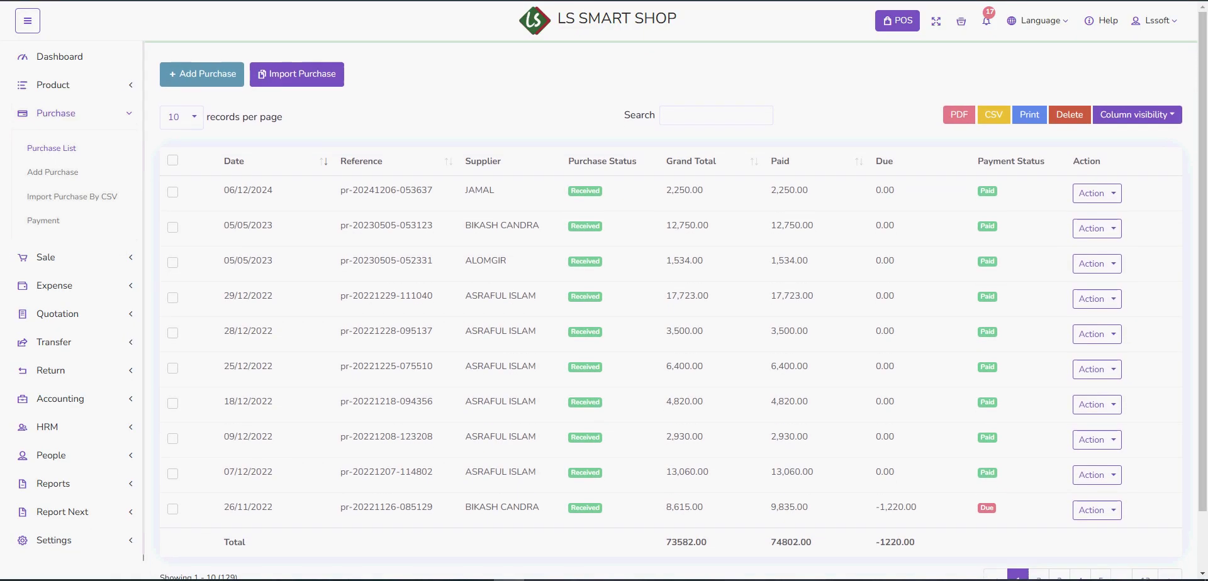
# - Open the product list and display the details of the Basket product
pyautogui.click(52, 85)
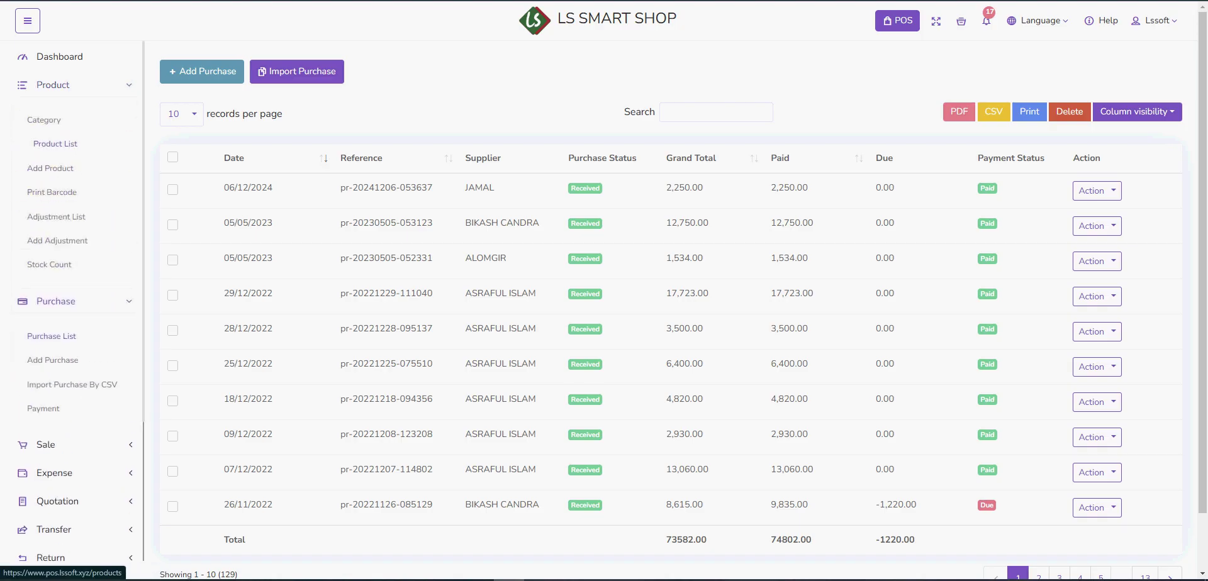
pyautogui.click(49, 144)
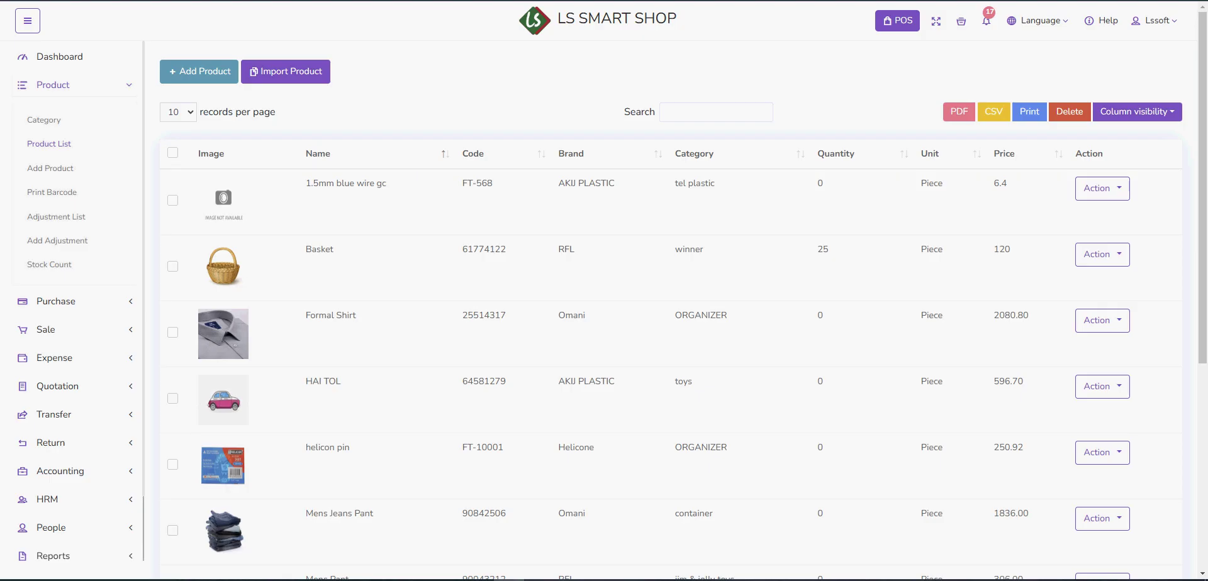
pyautogui.doubleClick(823, 249)
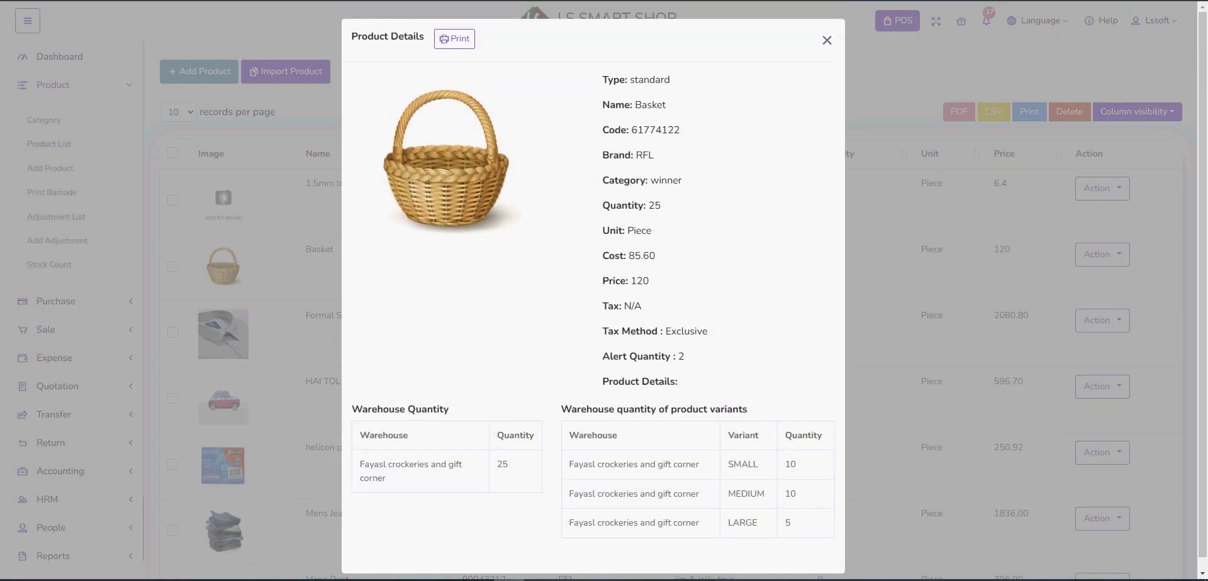
# - Examine the Basket's warehouse quantity and its small, medium and large variant quantities, and close the product details
pyautogui.scroll(-1, 629, 459)
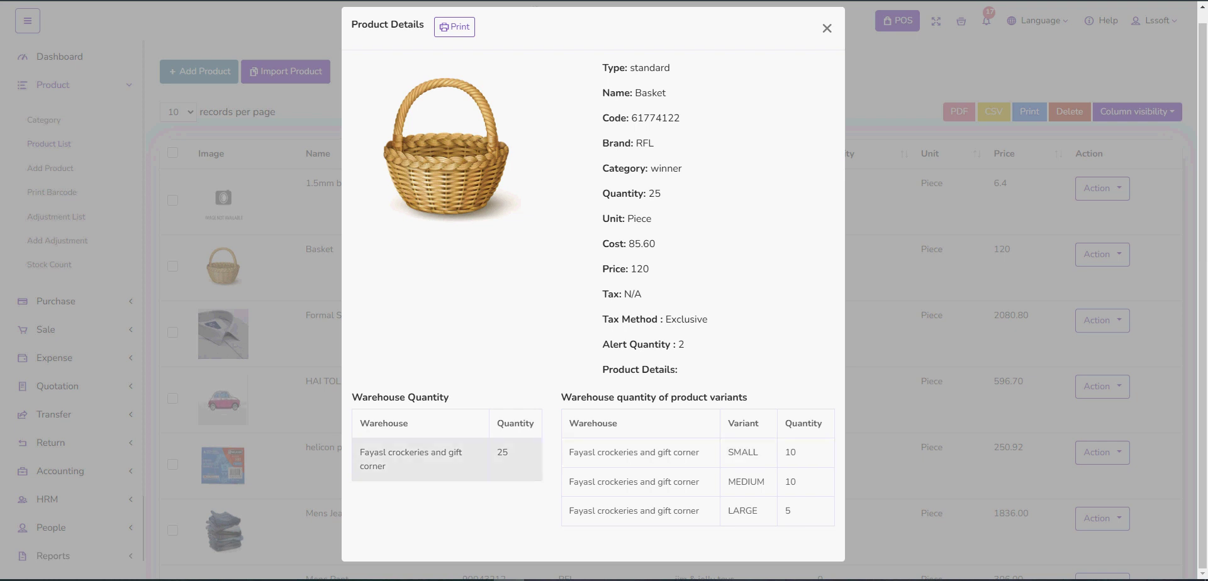
pyautogui.moveTo(360, 452); pyautogui.dragTo(387, 467)
pyautogui.click(403, 466)
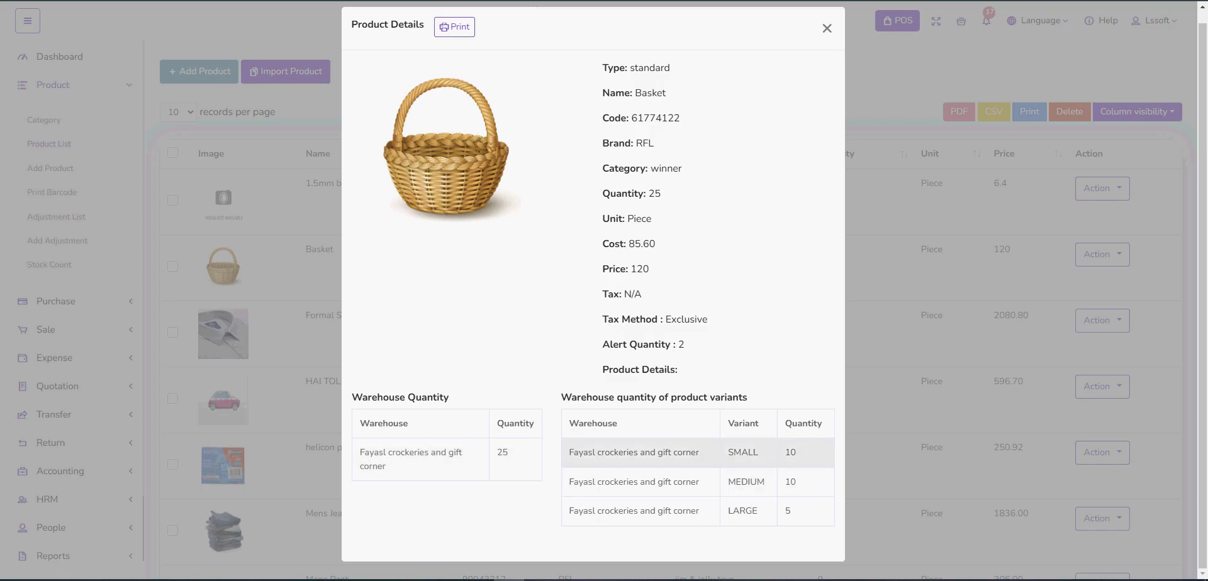
pyautogui.moveTo(728, 453); pyautogui.dragTo(797, 453)
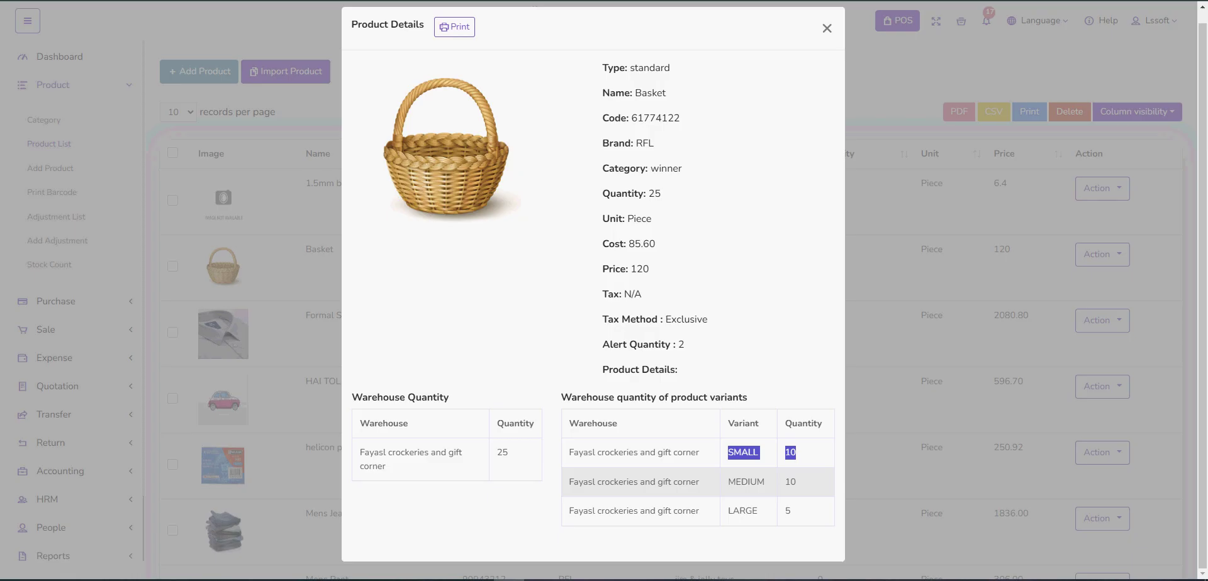
pyautogui.moveTo(729, 482); pyautogui.dragTo(792, 512)
pyautogui.click(794, 482)
pyautogui.click(795, 512)
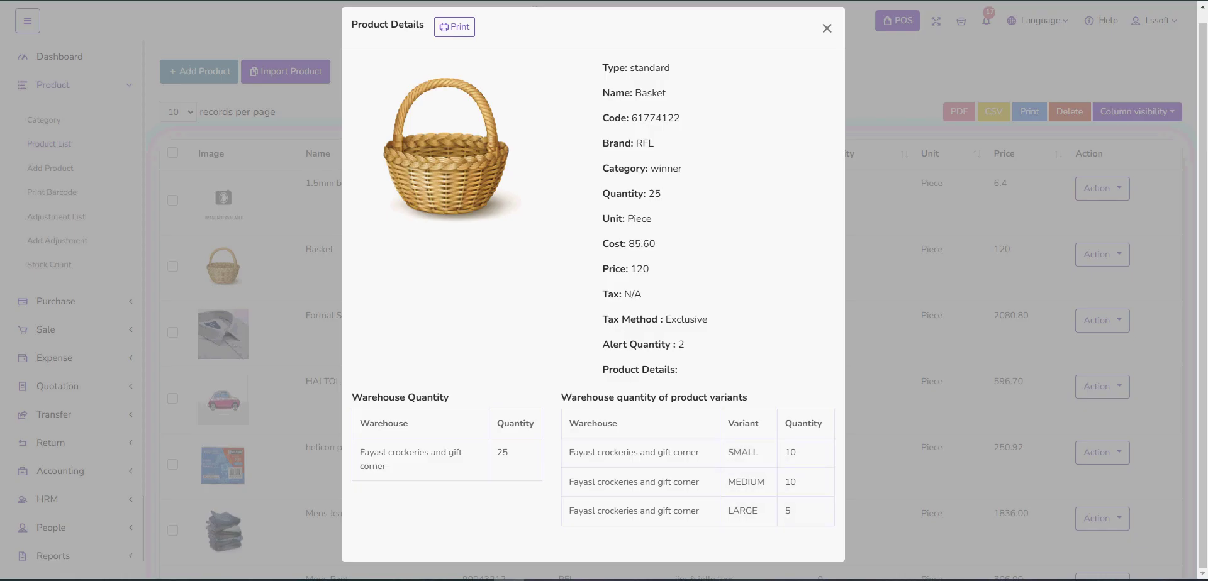
pyautogui.scroll(1, 593, 289)
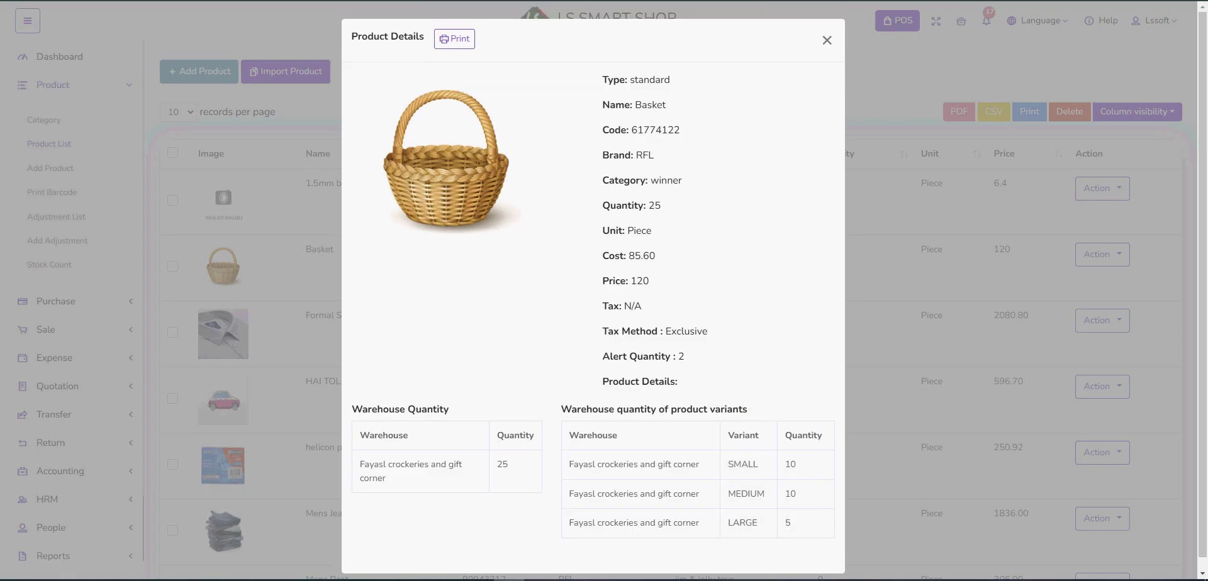
pyautogui.click(826, 41)
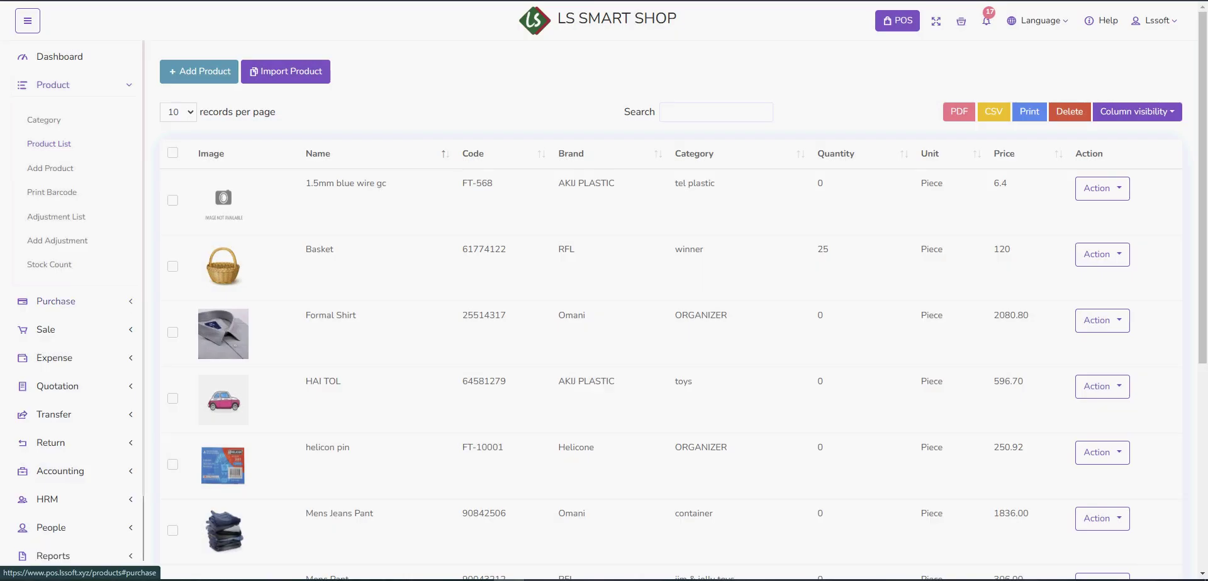
# - Open the supplier payment form of the purchase module
pyautogui.click(53, 85)
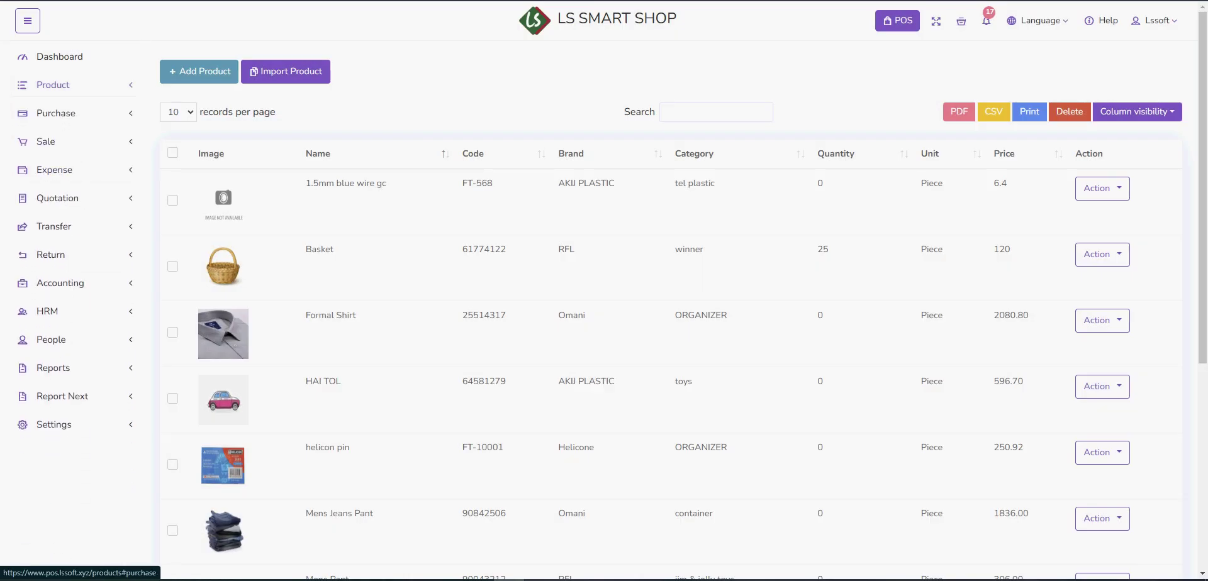
pyautogui.click(56, 114)
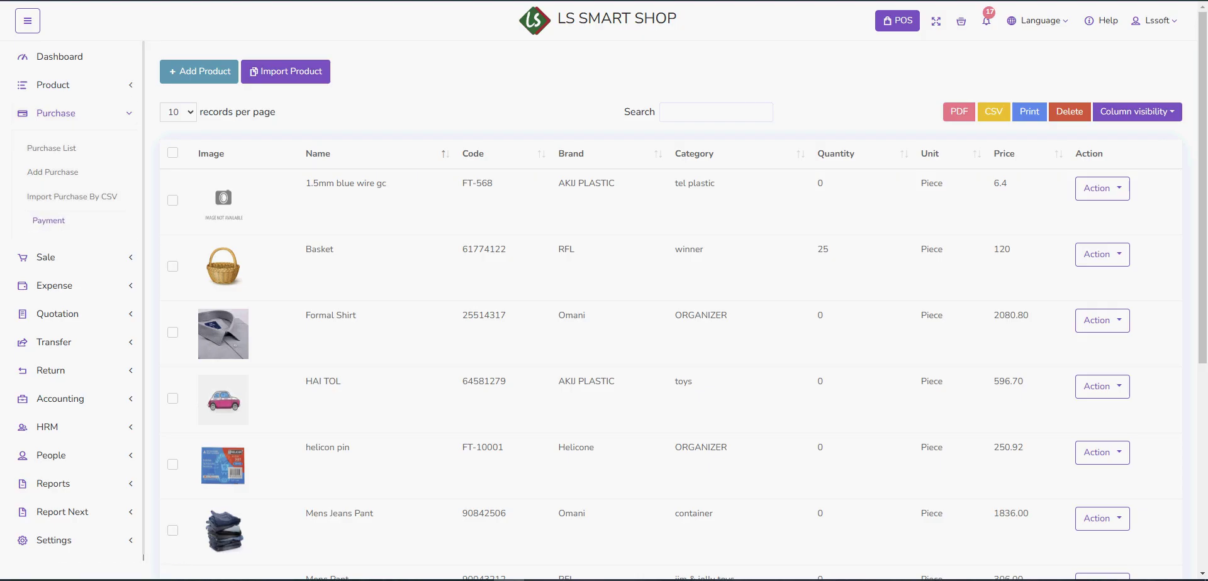
pyautogui.click(44, 220)
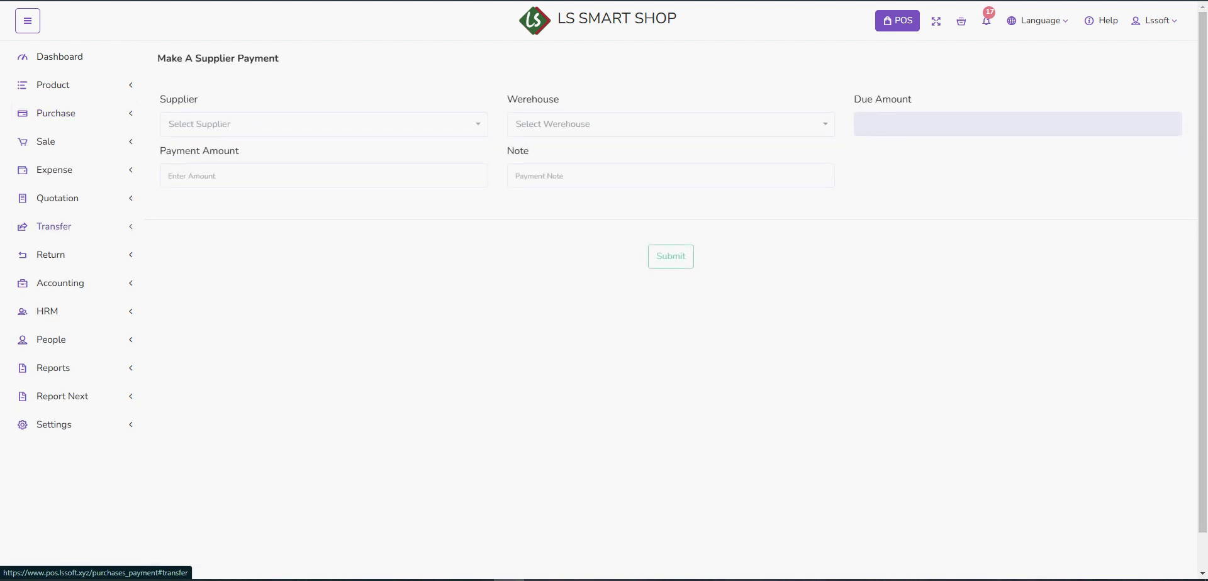
# - Select the supplier of the latest purchase and the Fayasl crockeries and gift corner warehouse for the supplier payment
pyautogui.click(604, 125)
pyautogui.click(324, 124)
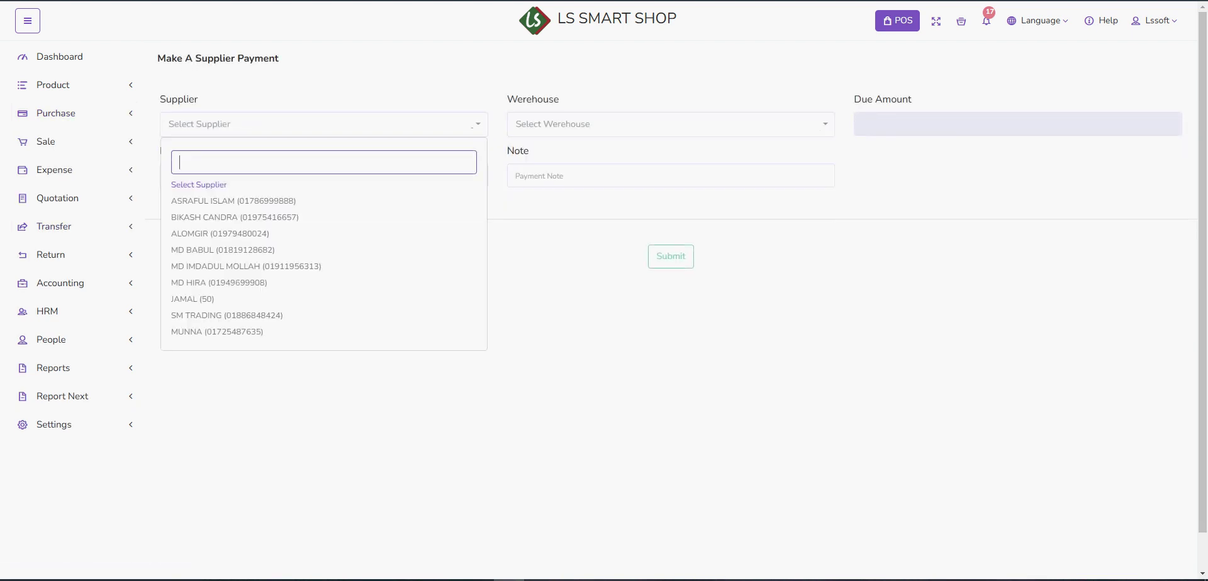
pyautogui.scroll(-1, 252, 263)
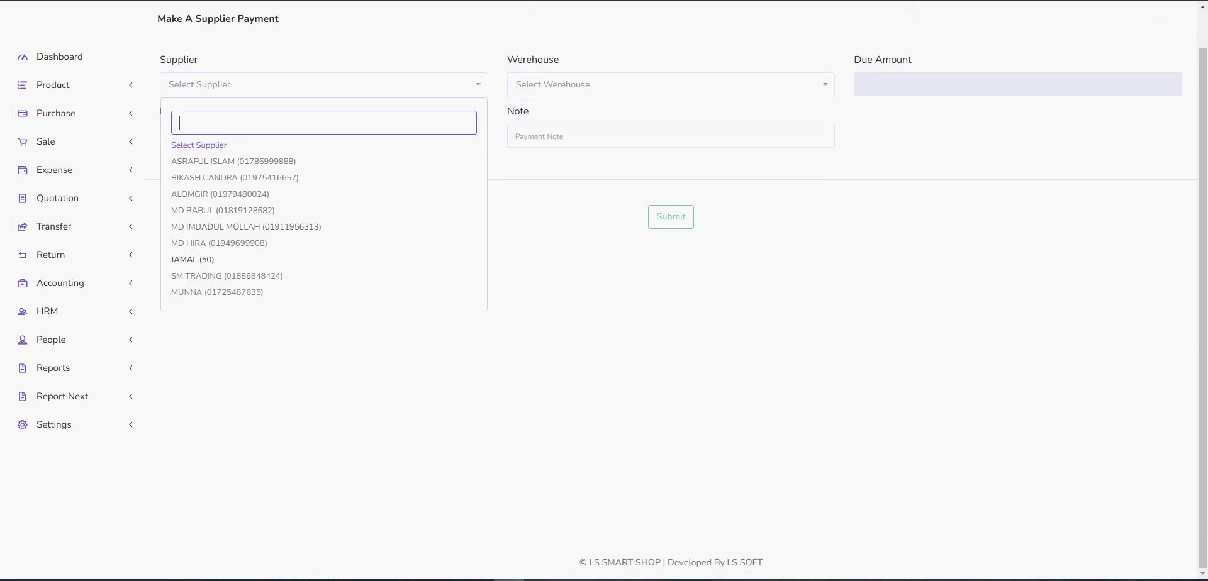
pyautogui.click(251, 261)
pyautogui.click(591, 85)
pyautogui.click(585, 162)
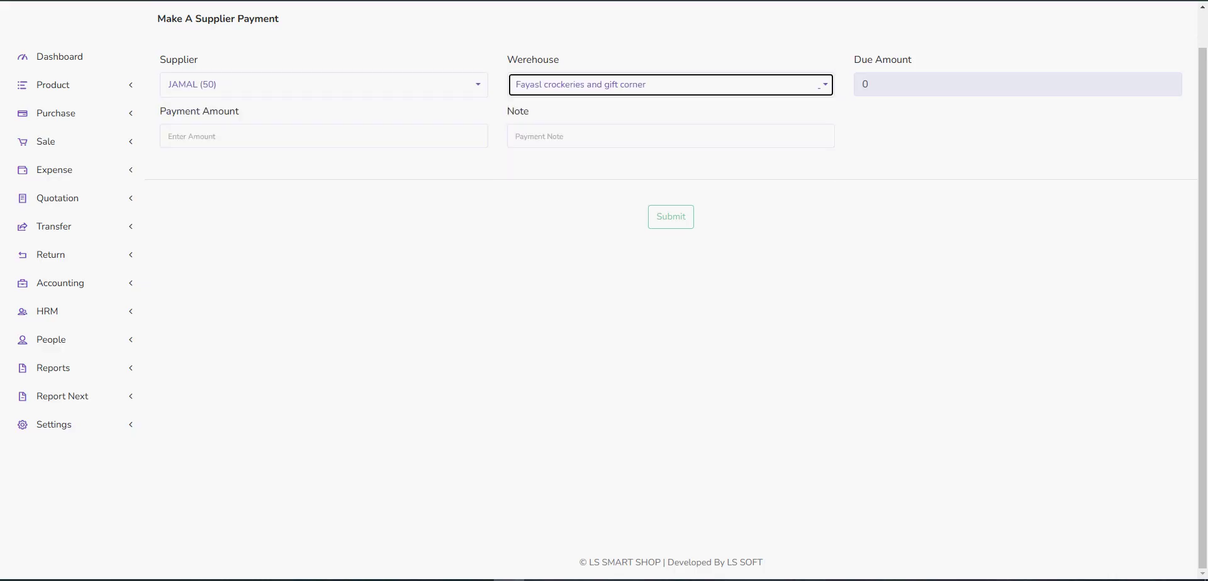
# - Examine the selected supplier's due amount and the payment amount and note fields
pyautogui.click(868, 84)
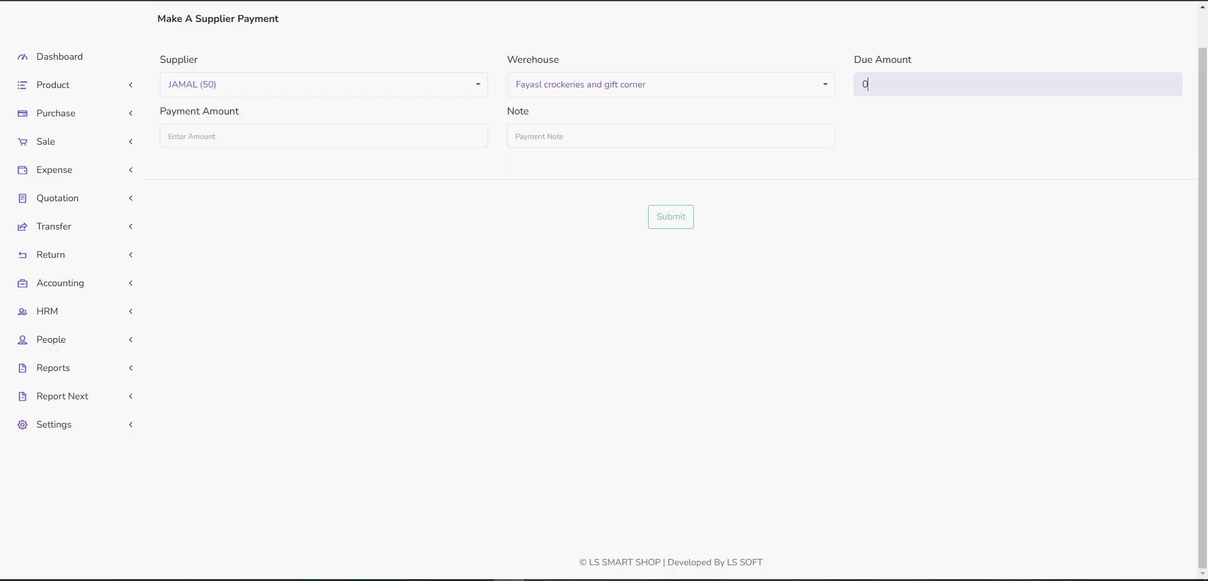
pyautogui.click(324, 136)
pyautogui.doubleClick(866, 84)
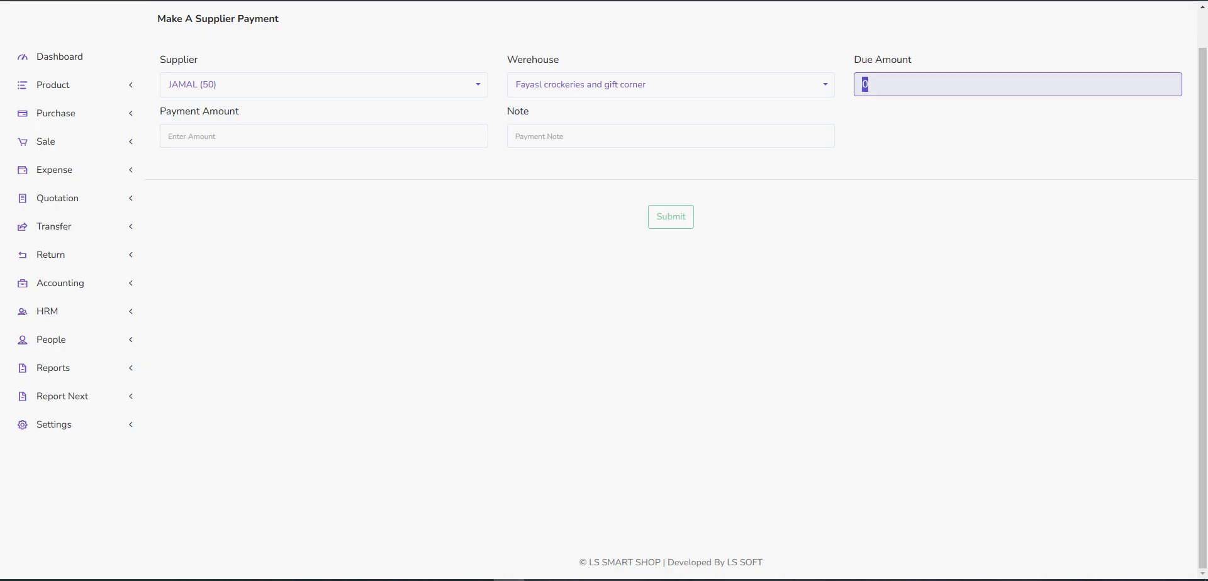
pyautogui.click(881, 142)
pyautogui.click(554, 136)
pyautogui.click(323, 136)
# - Switch the payment to the first supplier in the list and check the due amount against the payment amount field
pyautogui.click(324, 85)
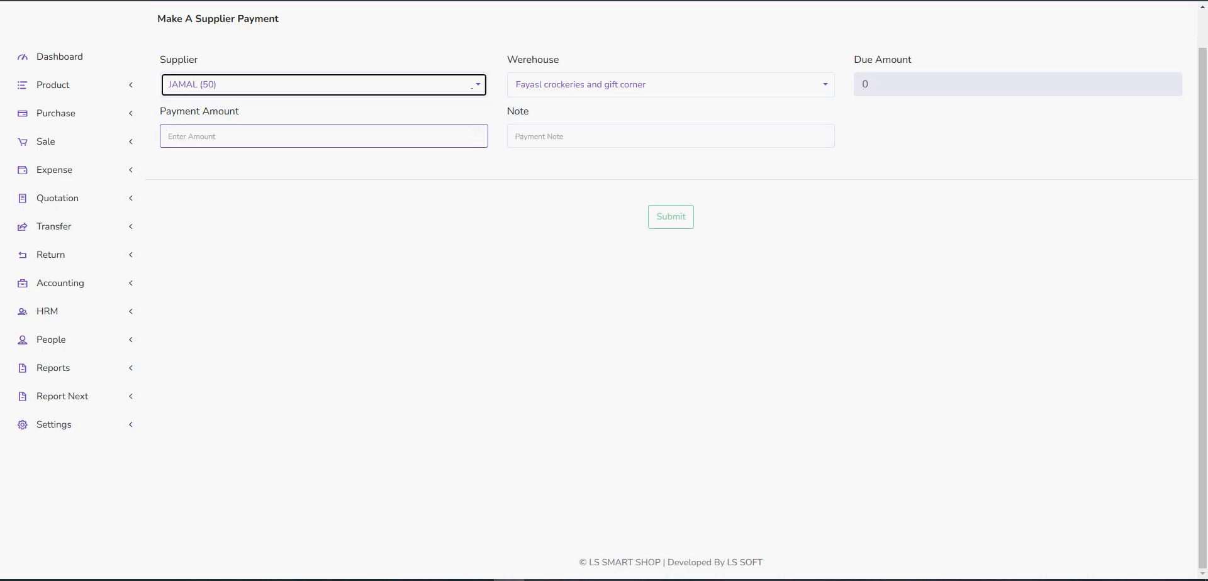
pyautogui.click(252, 162)
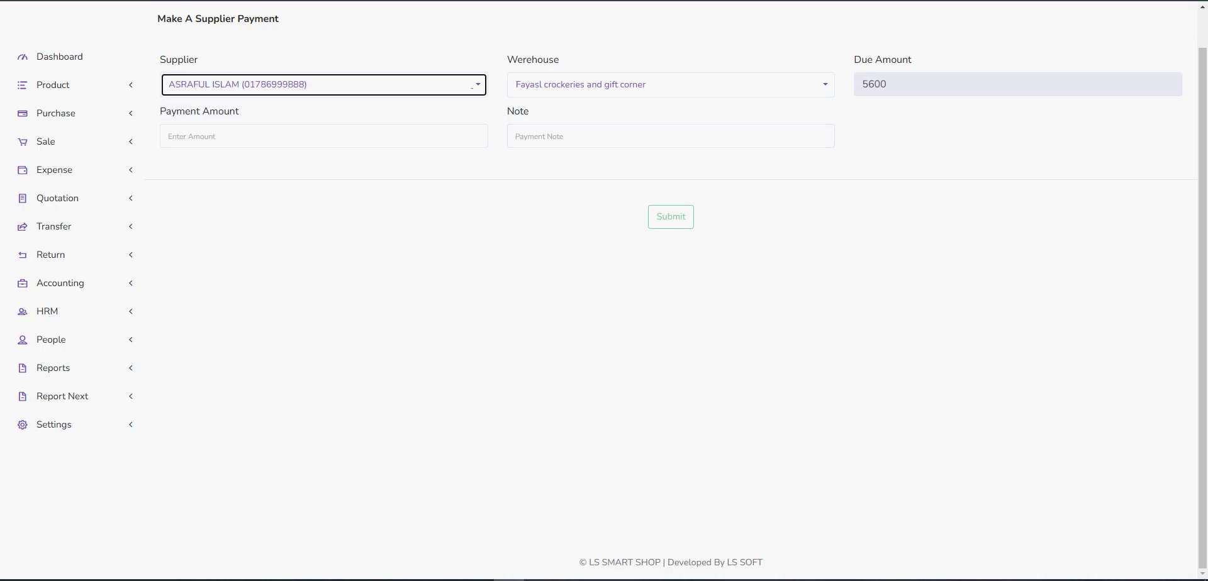
pyautogui.press('Tab')
pyautogui.click(900, 145)
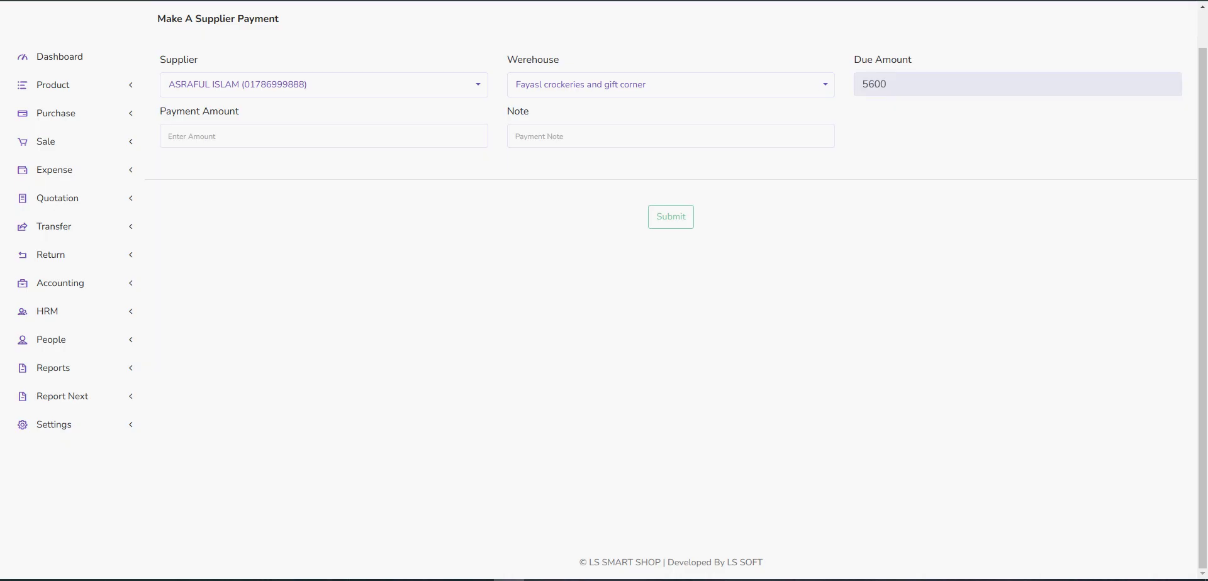
pyautogui.click(324, 136)
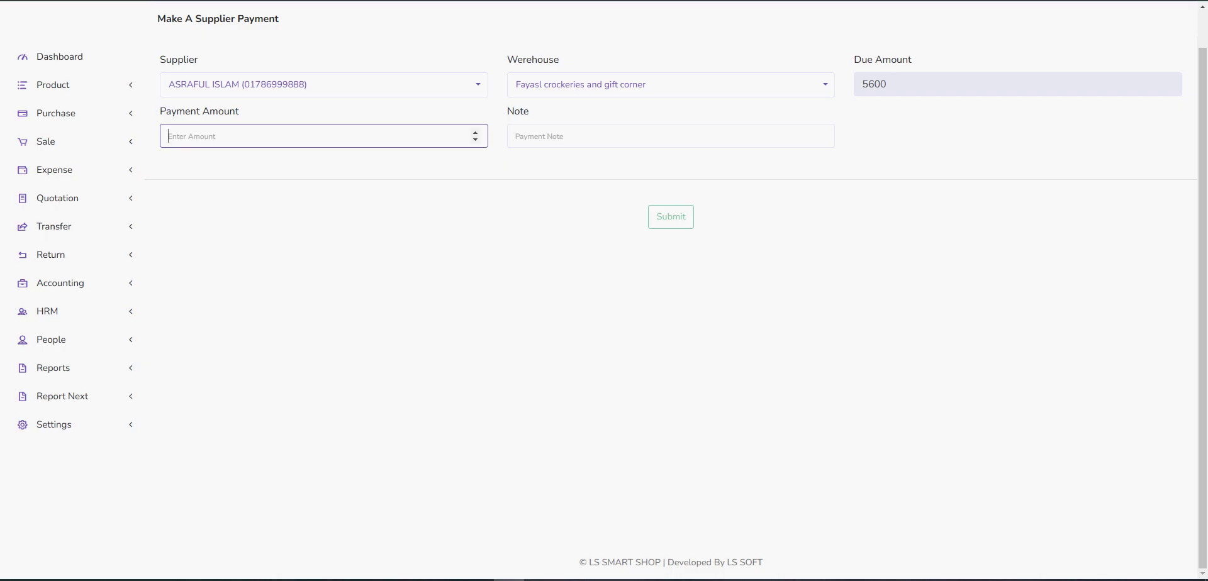
pyautogui.doubleClick(874, 84)
pyautogui.click(145, 187)
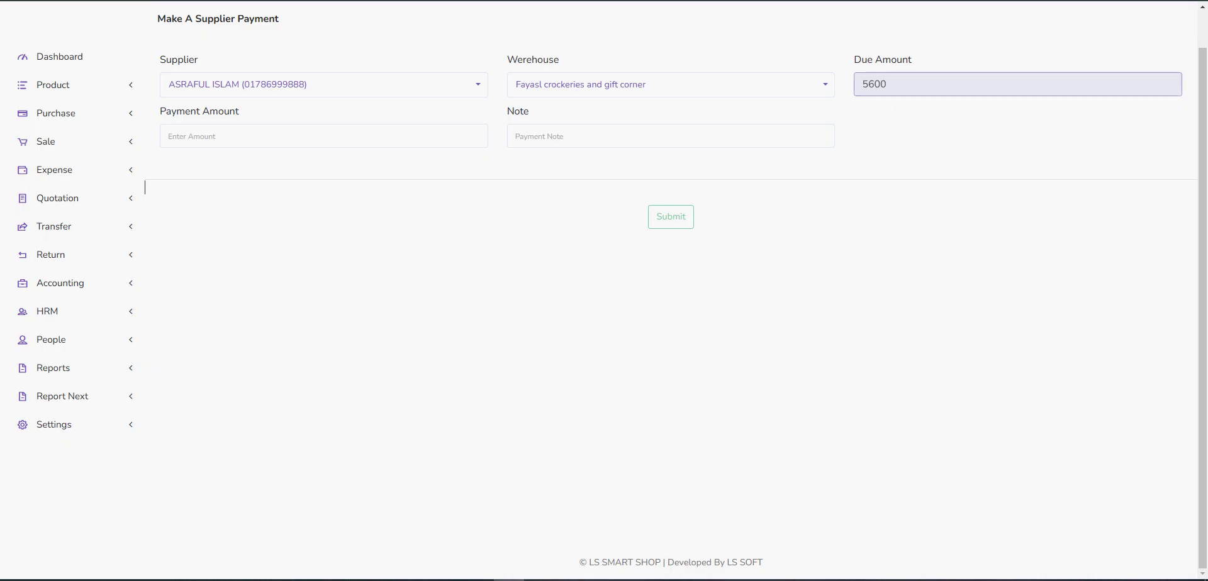
pyautogui.click(169, 137)
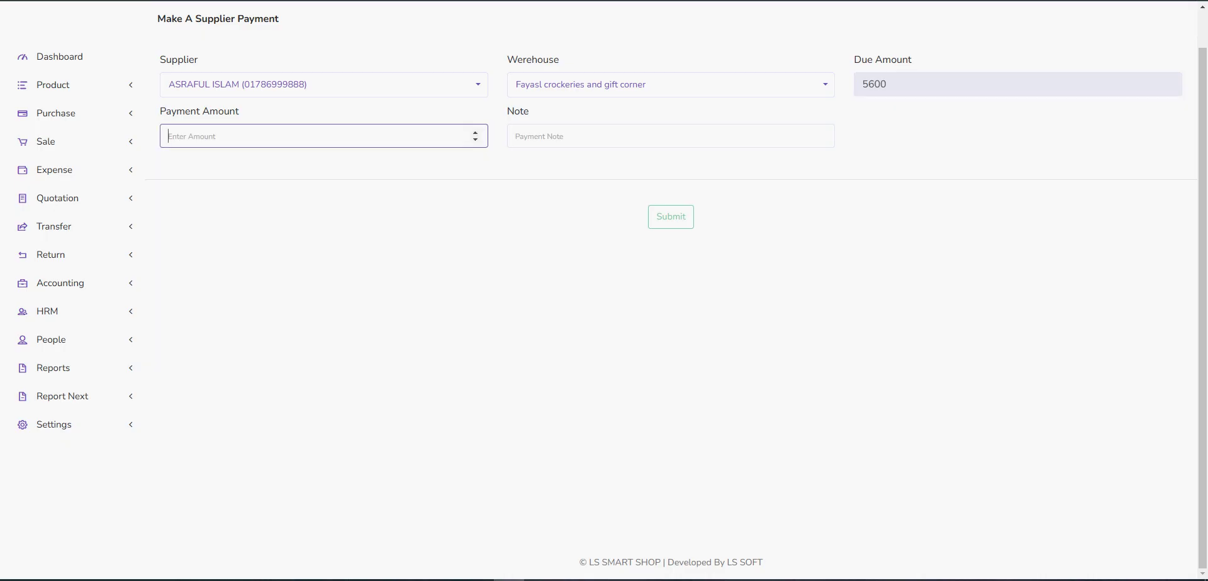
# - Compare the due amounts of several other suppliers, ending with SM TRADING as the selected supplier
pyautogui.click(266, 85)
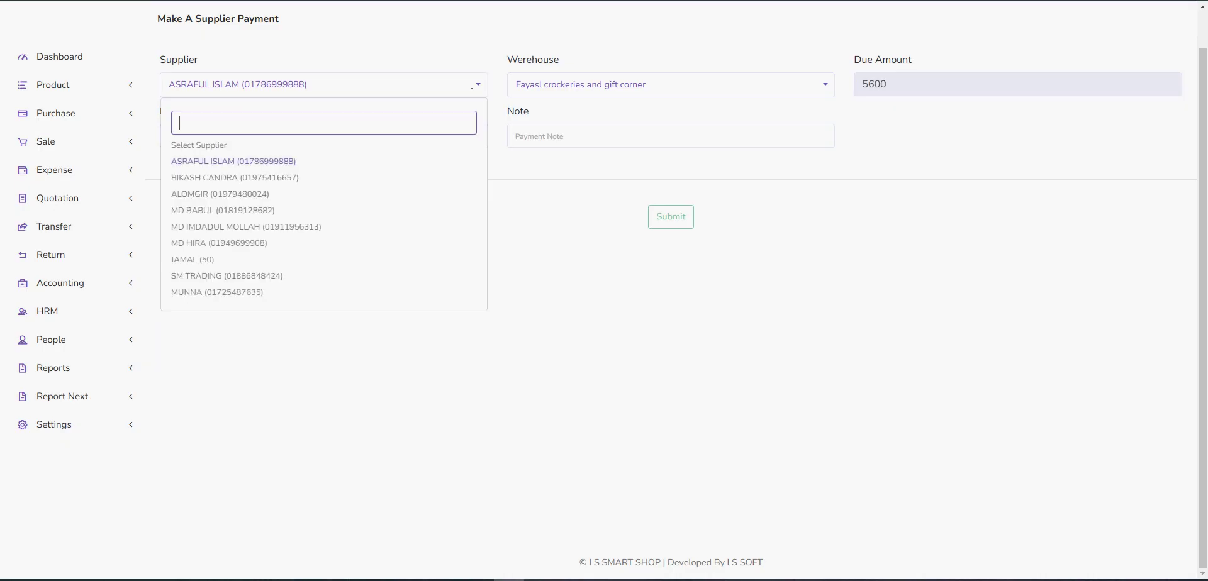
pyautogui.click(251, 210)
pyautogui.click(252, 84)
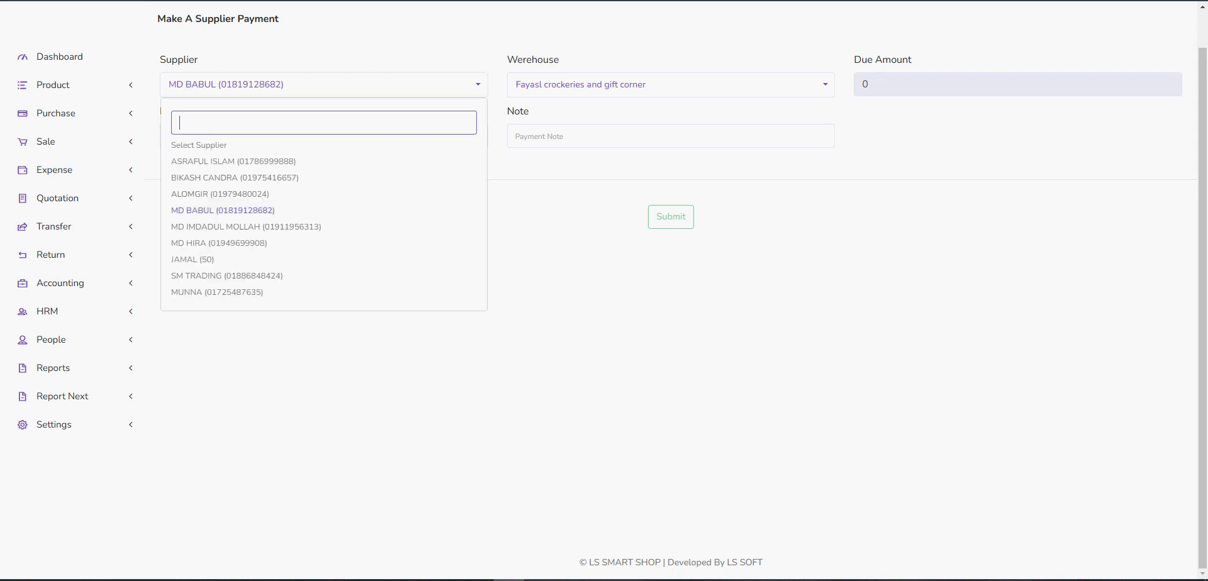
pyautogui.click(245, 178)
pyautogui.click(251, 84)
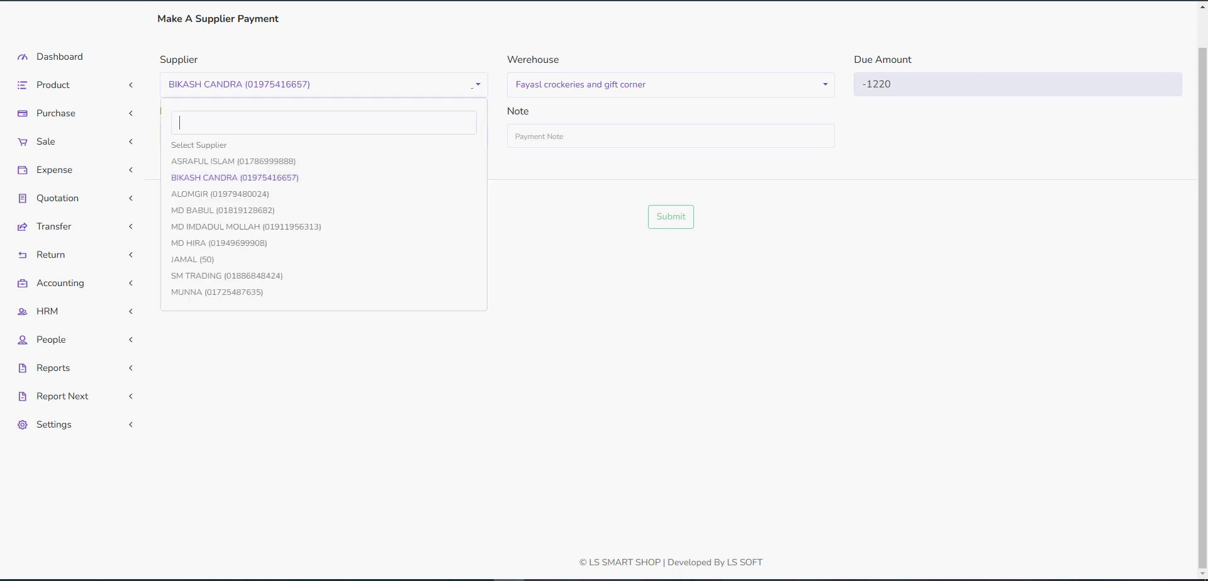
pyautogui.click(191, 259)
pyautogui.click(252, 84)
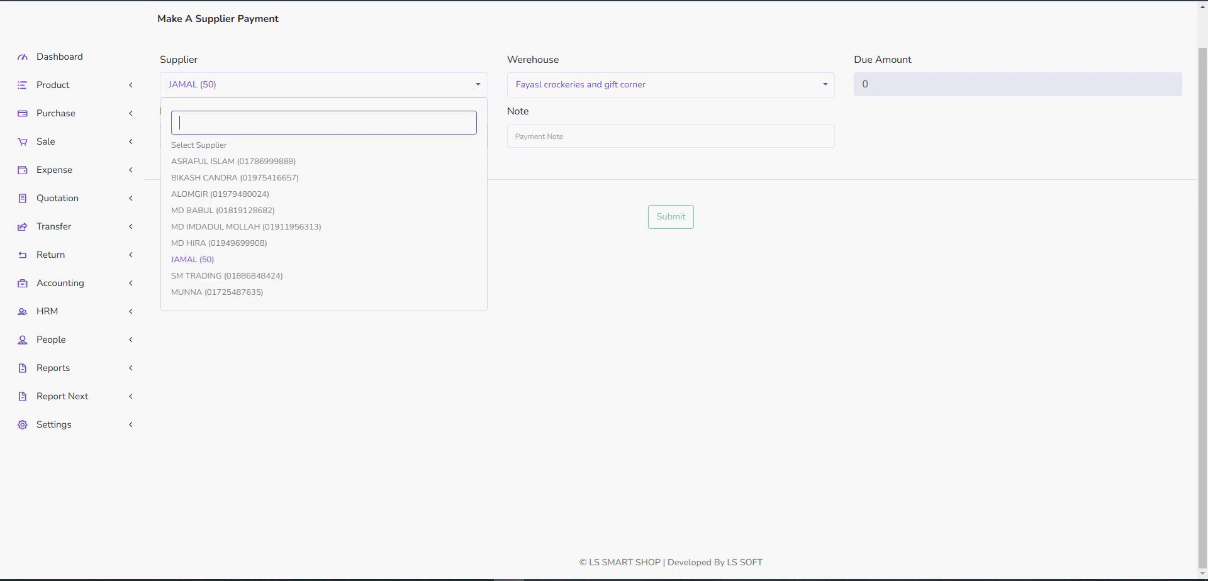
pyautogui.click(227, 275)
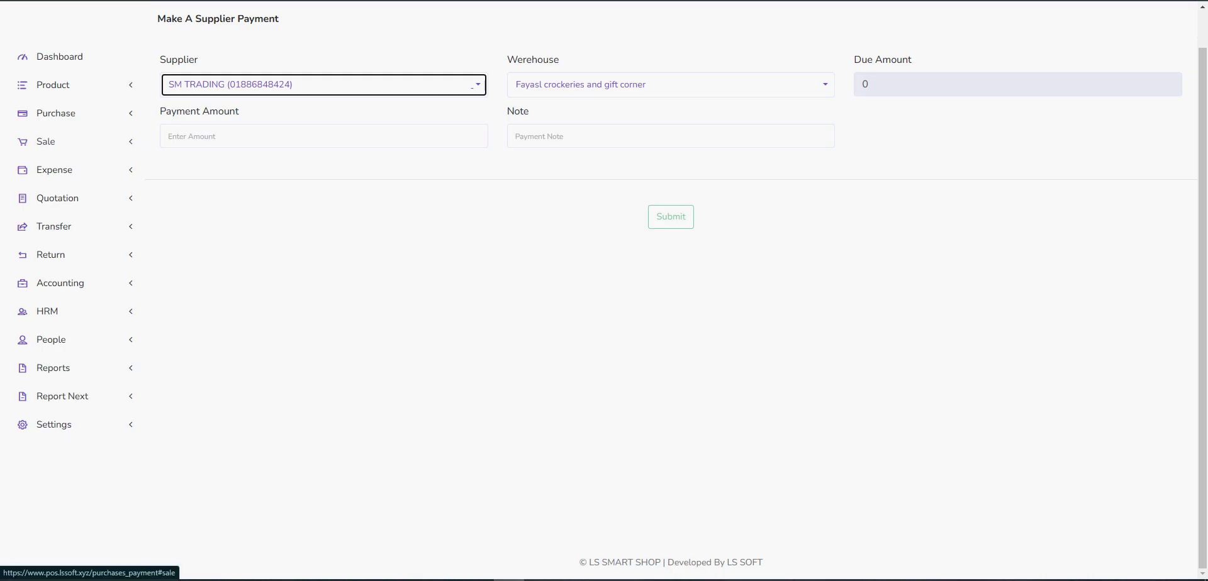
# - Open the form for adding a new sale
pyautogui.click(53, 84)
pyautogui.click(53, 85)
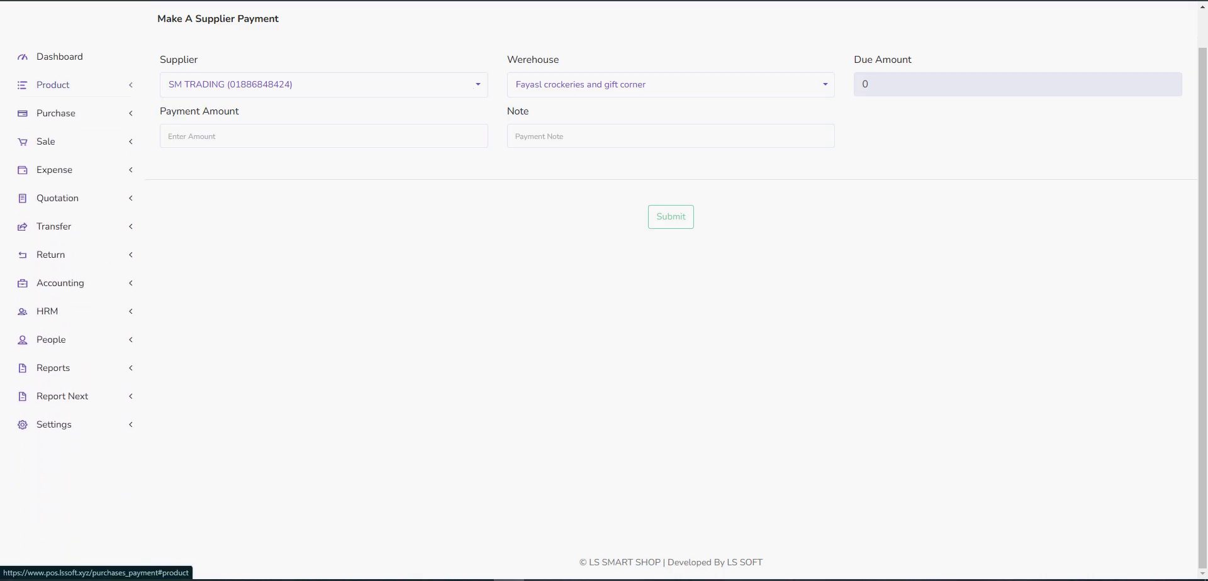
pyautogui.click(55, 113)
pyautogui.click(56, 113)
pyautogui.click(45, 141)
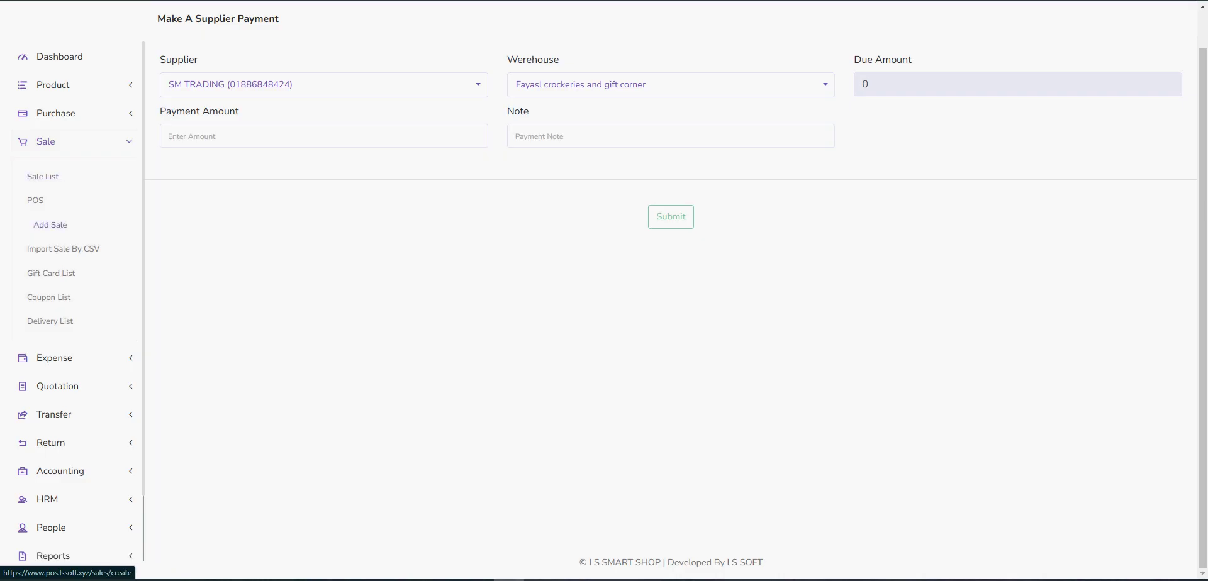
pyautogui.click(50, 224)
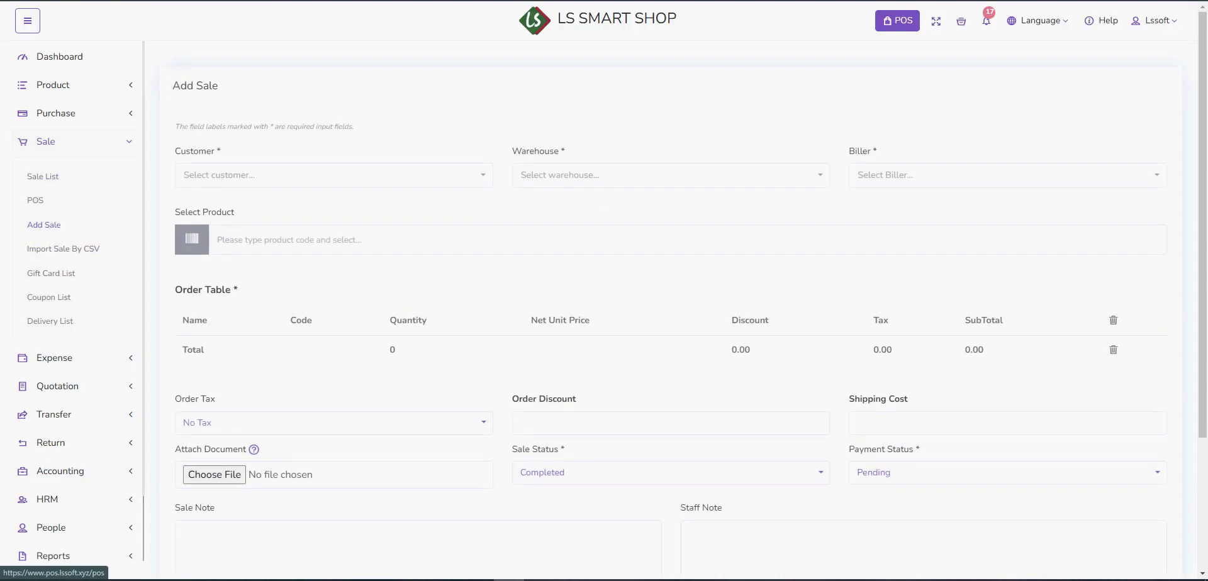
# - Set the sale's customer to Walk-in-Customer, the warehouse to Fayasl crockeries and gift corner, and the biller to the FOYSAL GIFT CORNER entry
pyautogui.click(477, 169)
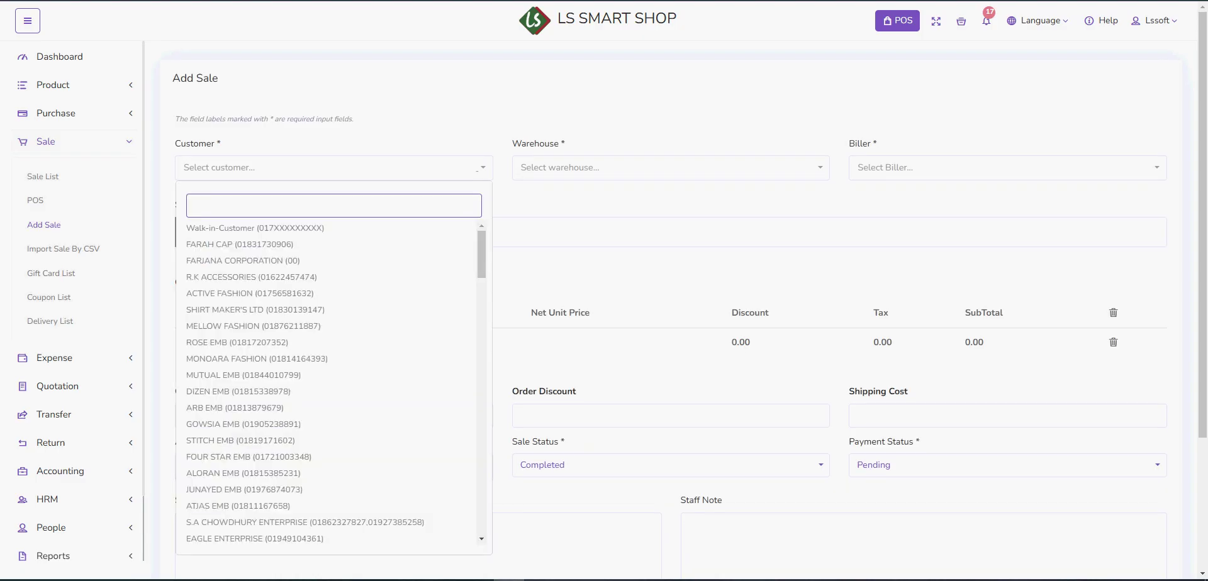
pyautogui.press('Down')
pyautogui.press('Return')
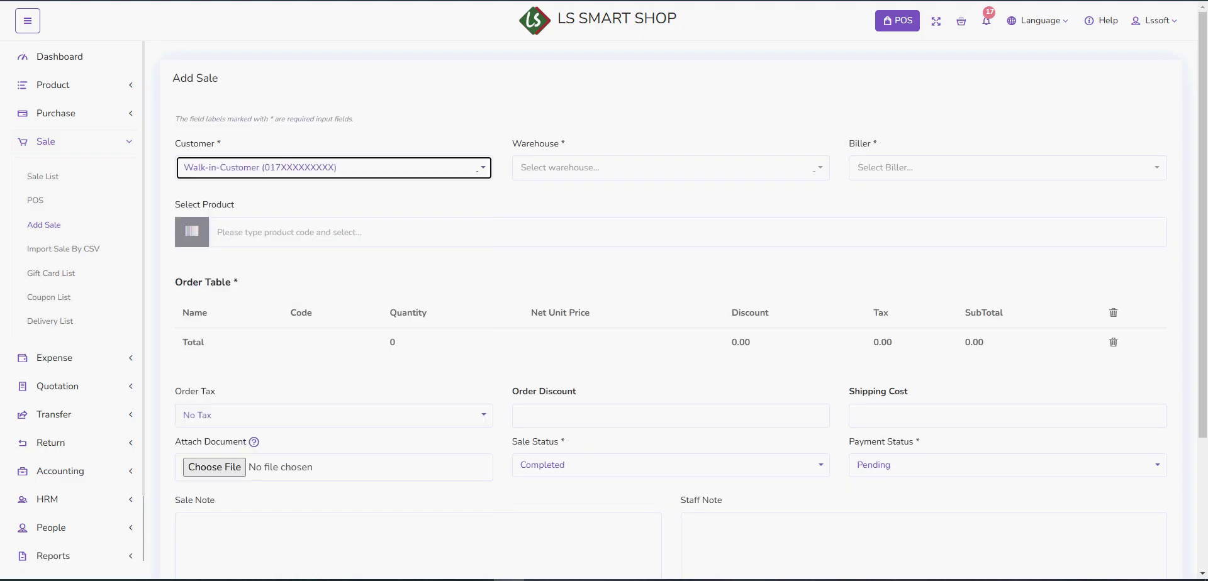
pyautogui.click(671, 168)
pyautogui.click(586, 229)
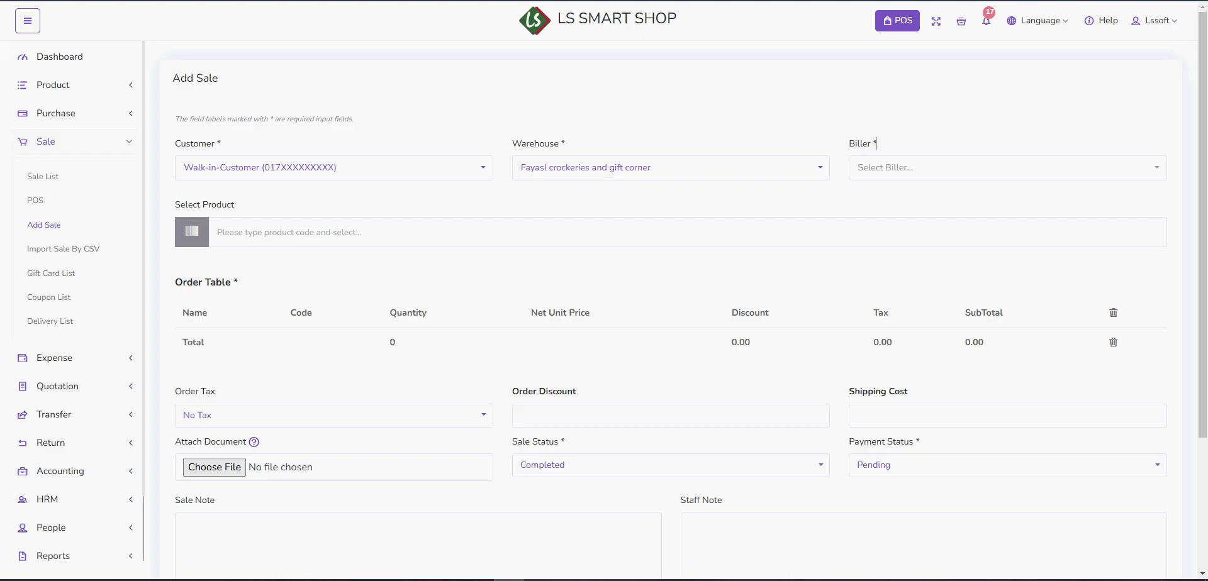
pyautogui.click(1007, 168)
pyautogui.click(953, 228)
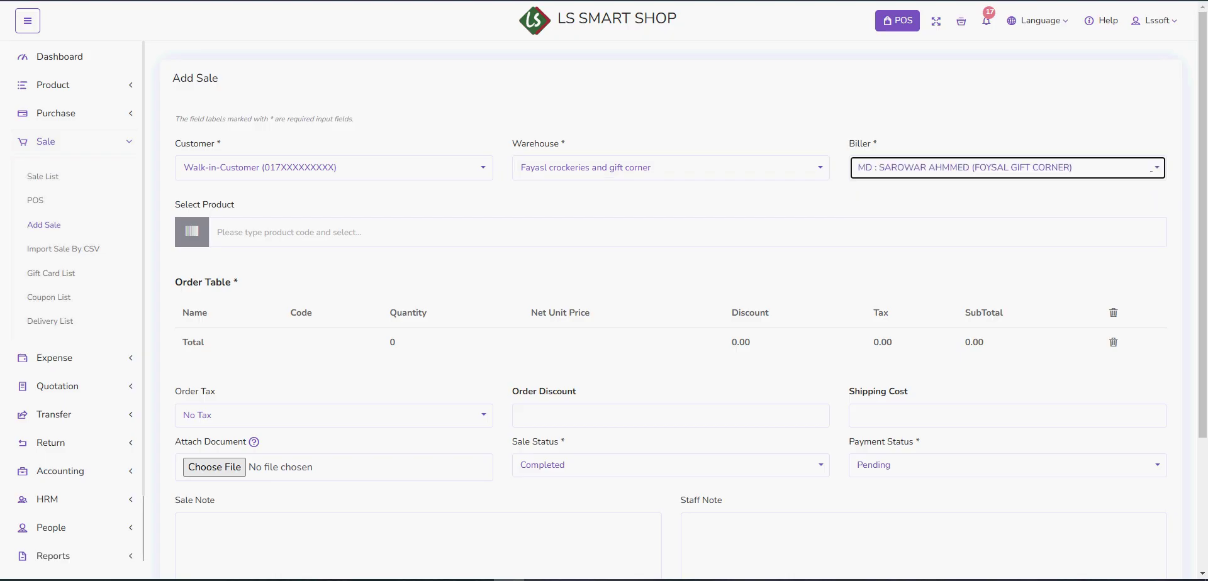
# - Add the medium Basket (MEDIUM-61774122) to the order table and set its quantity to 2
pyautogui.click(289, 232)
pyautogui.write('bas')
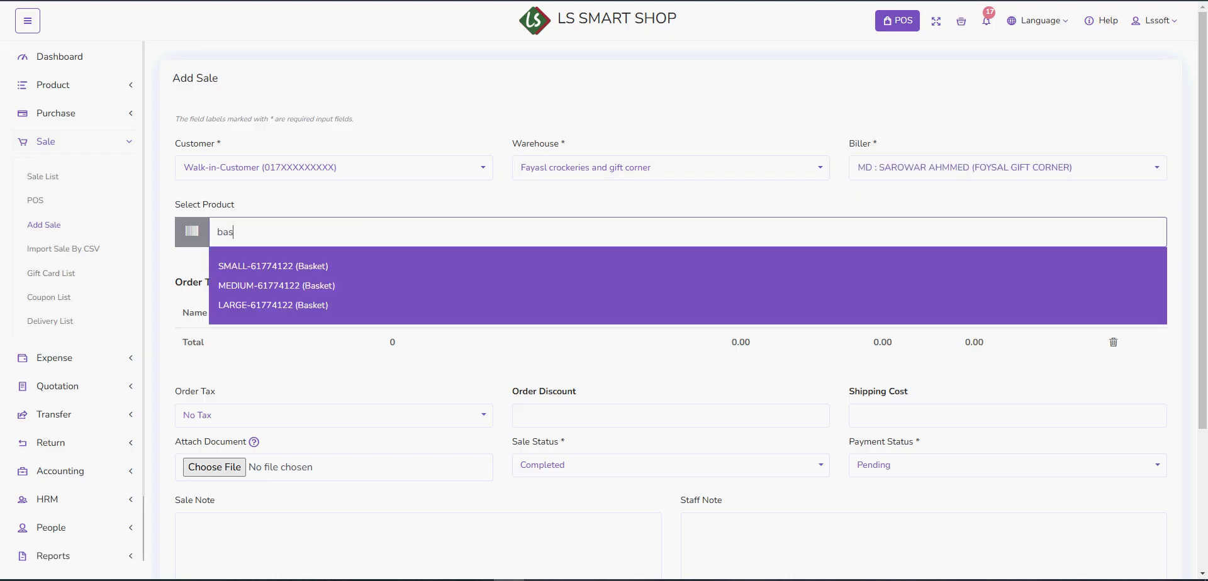
pyautogui.press('Down')
pyautogui.press('Down')
pyautogui.press('Return')
pyautogui.scroll(-4, 604, 315)
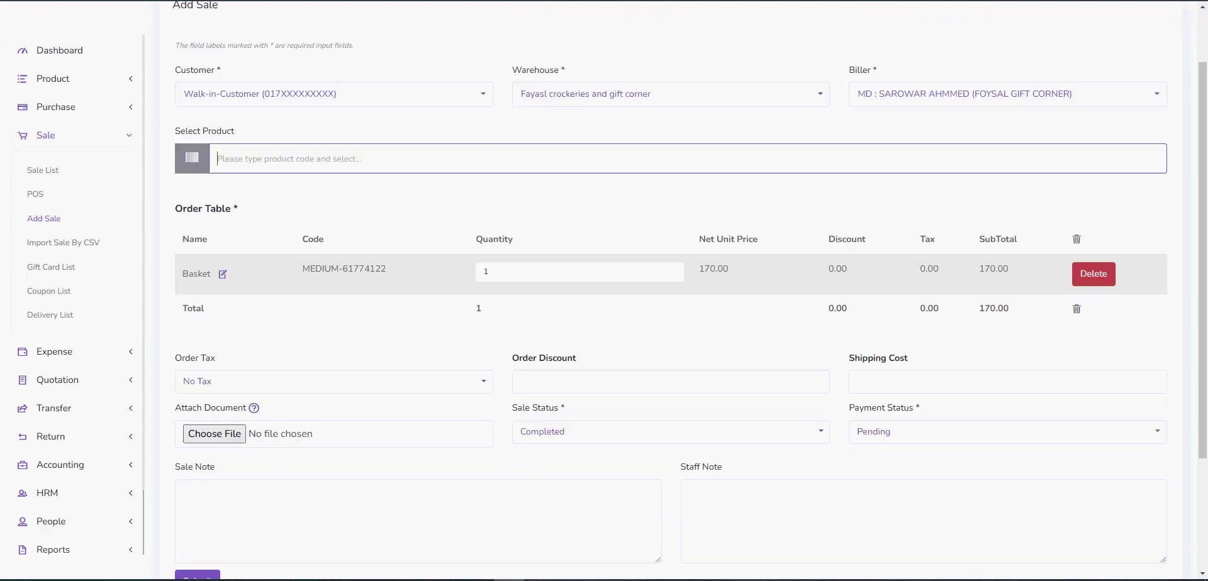
pyautogui.scroll(2, 671, 252)
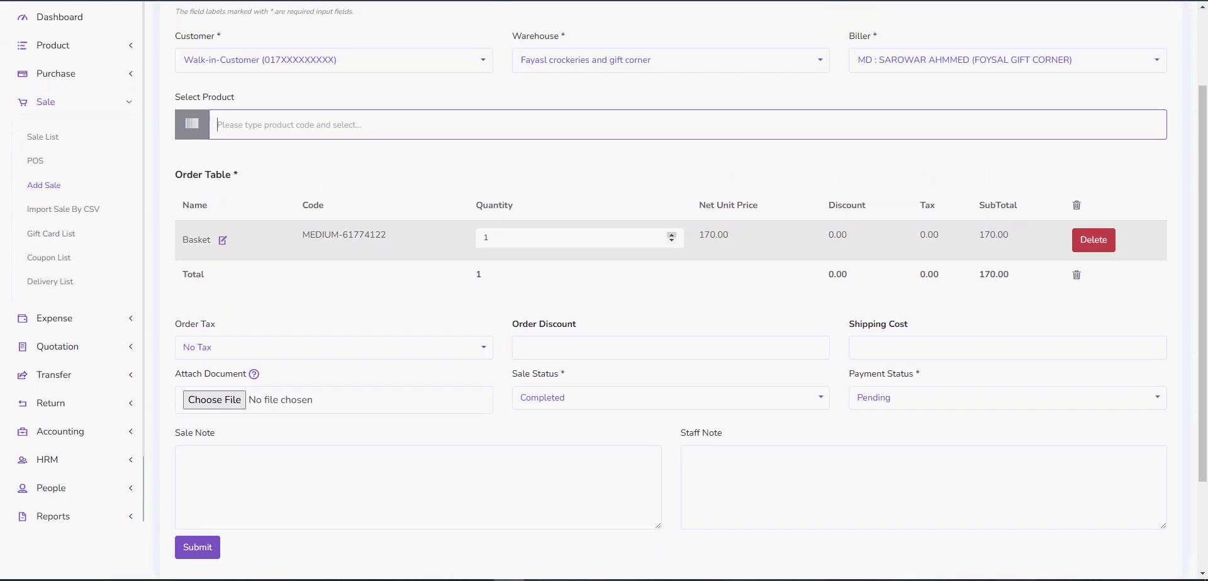
pyautogui.click(672, 235)
pyautogui.scroll(2, 604, 252)
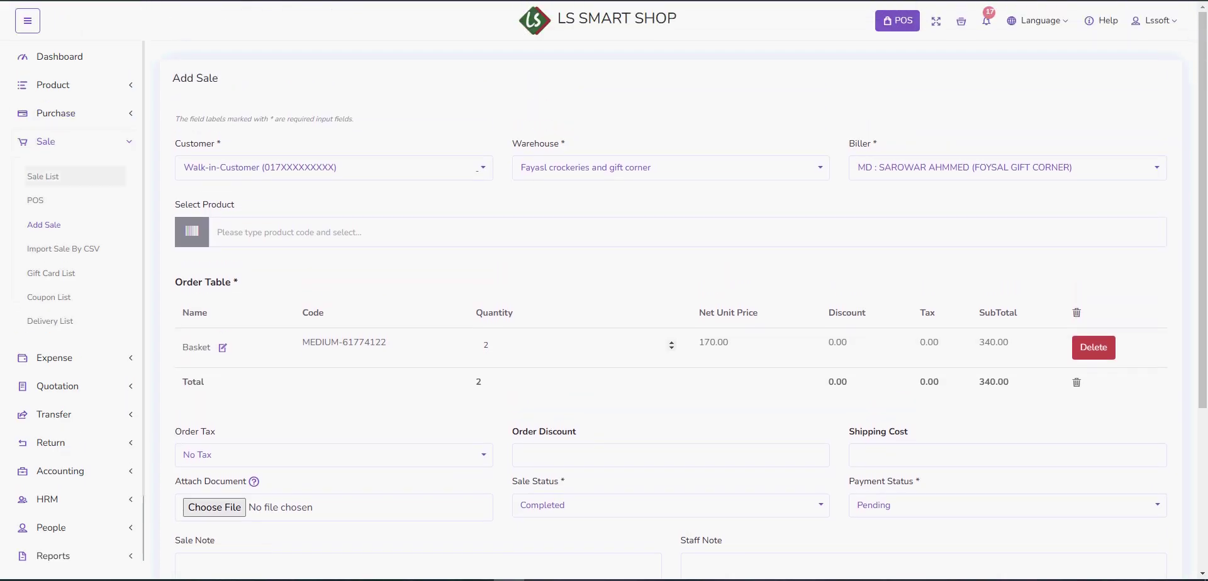
# - Switch the sale's customer to MUTUAL EMB and back to Walk-in-Customer
pyautogui.click(314, 168)
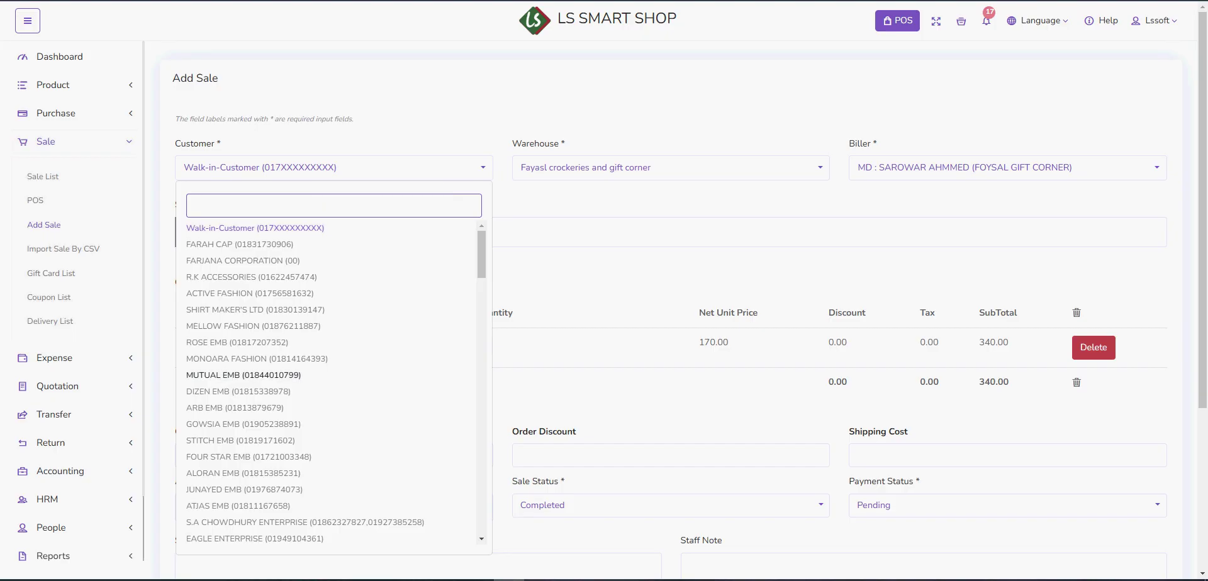
pyautogui.click(243, 375)
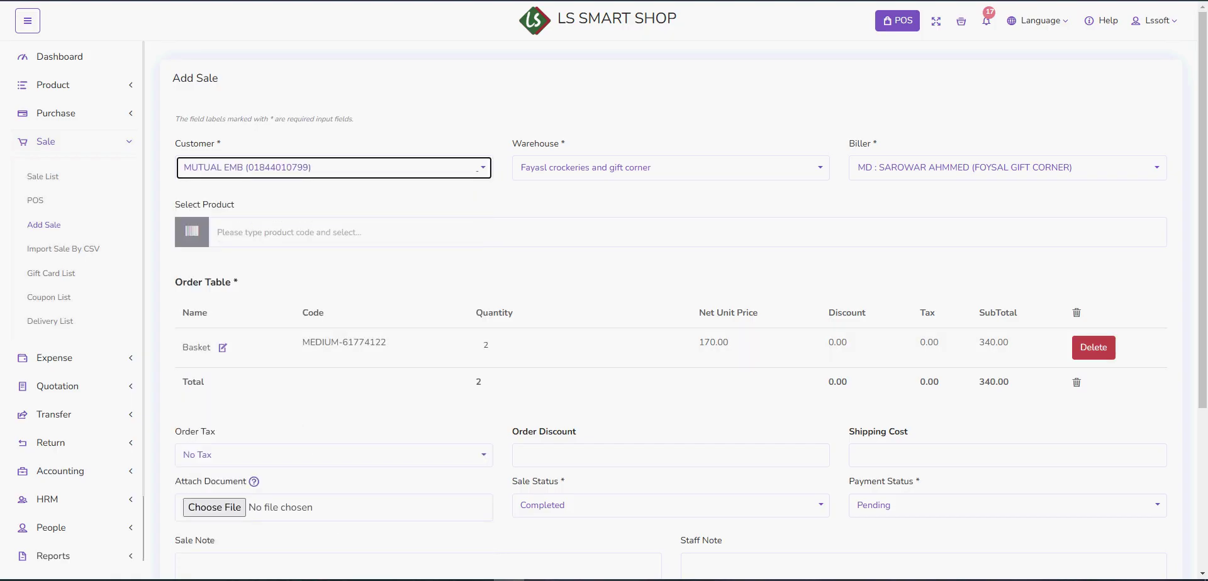
pyautogui.click(233, 204)
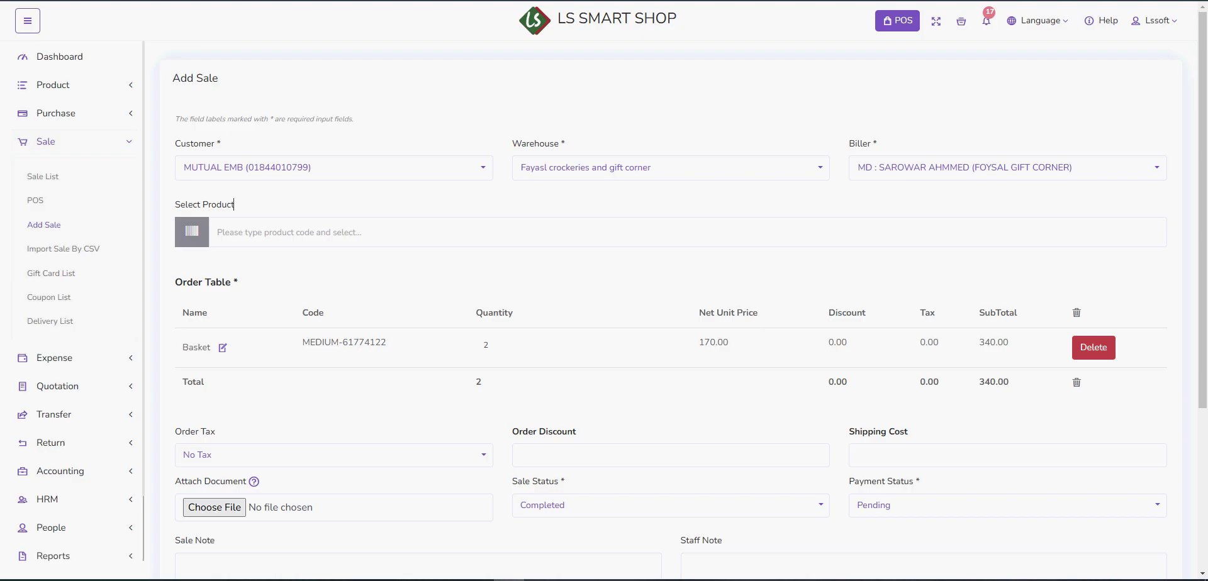
pyautogui.click(333, 168)
pyautogui.click(251, 228)
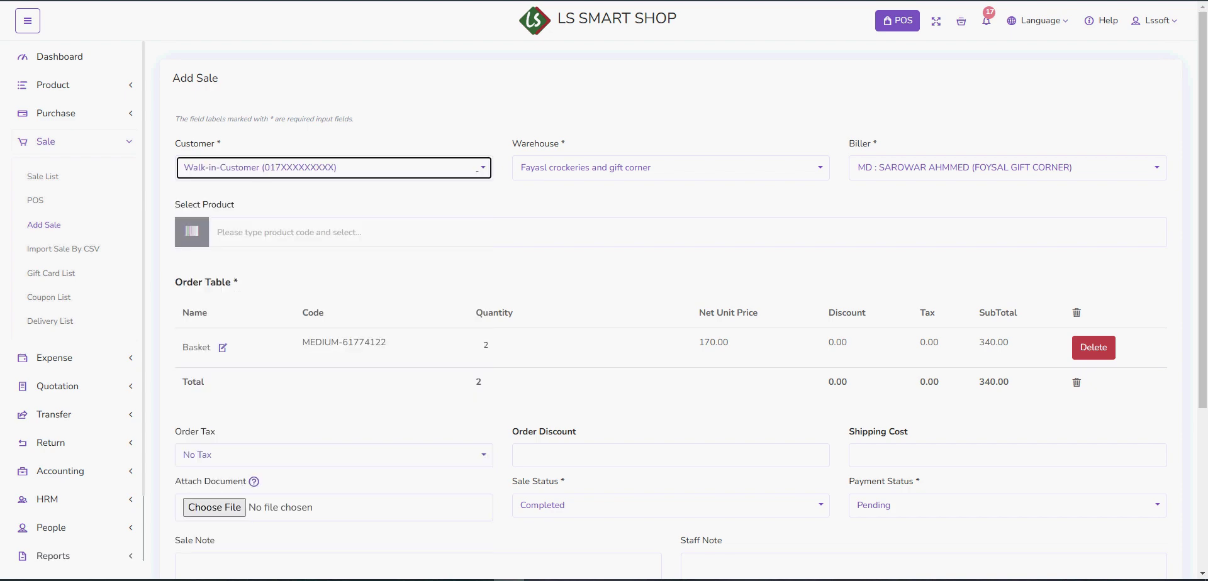
# - Set the sale's customer to SHIRT MAKER'S LTD
pyautogui.click(334, 168)
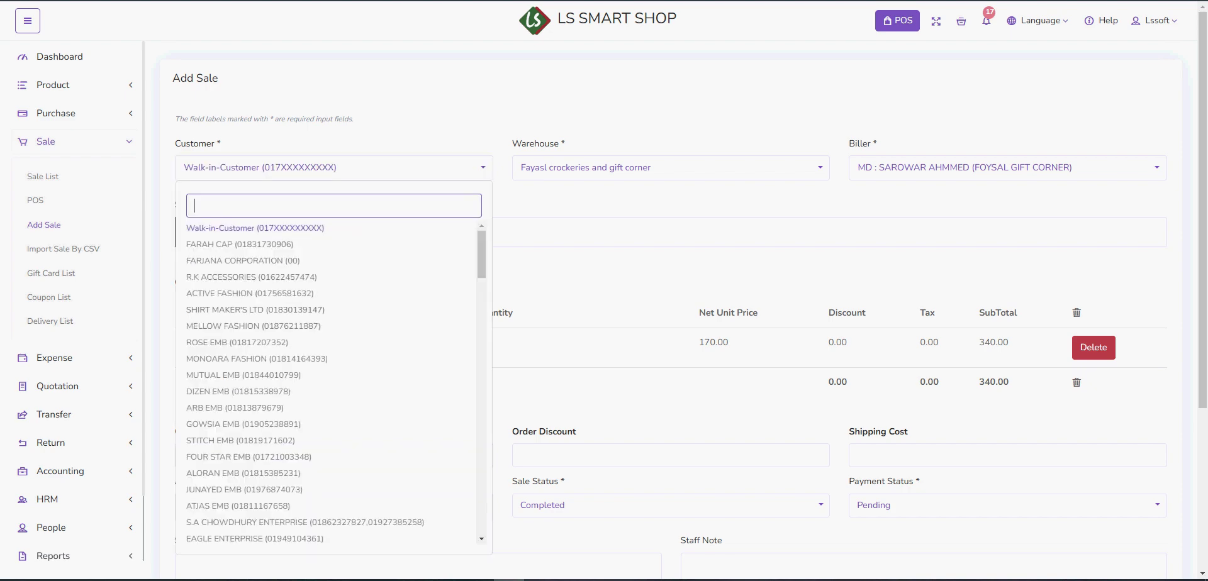
pyautogui.click(252, 310)
pyautogui.click(333, 232)
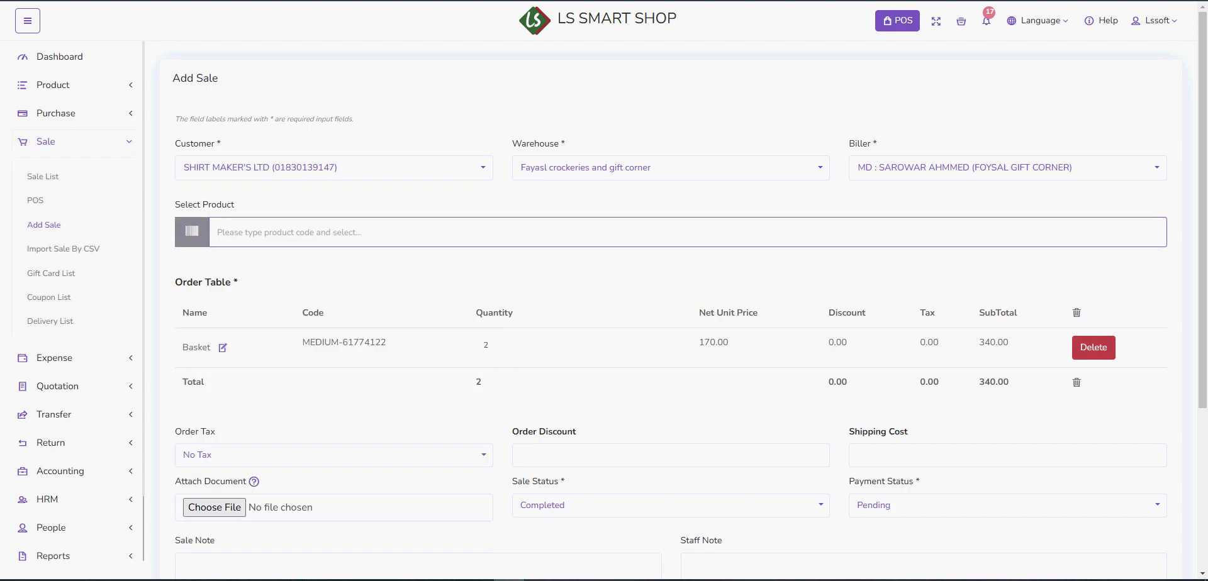
# - Check the order's subtotal and reduce the medium Basket's quantity to 1
pyautogui.scroll(-2, 604, 289)
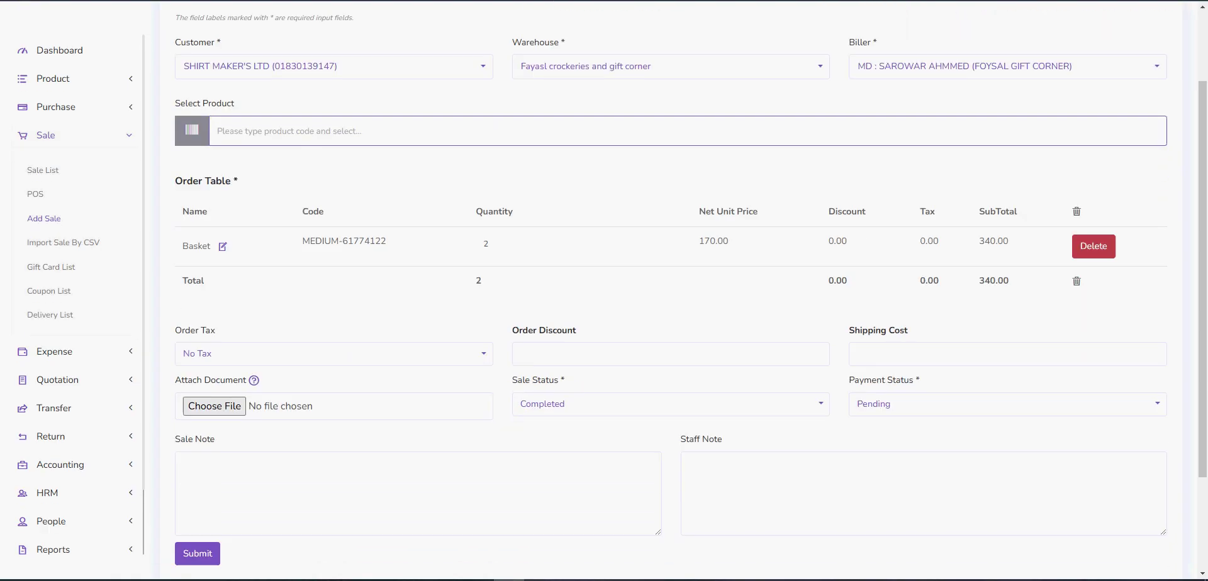
pyautogui.doubleClick(993, 256)
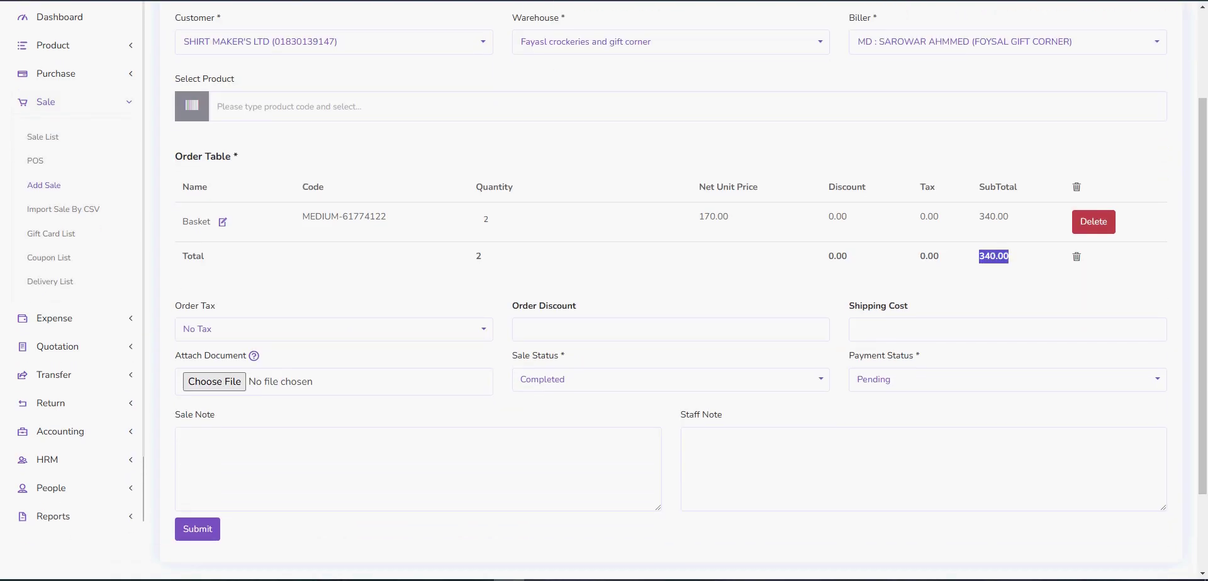
pyautogui.click(1167, 221)
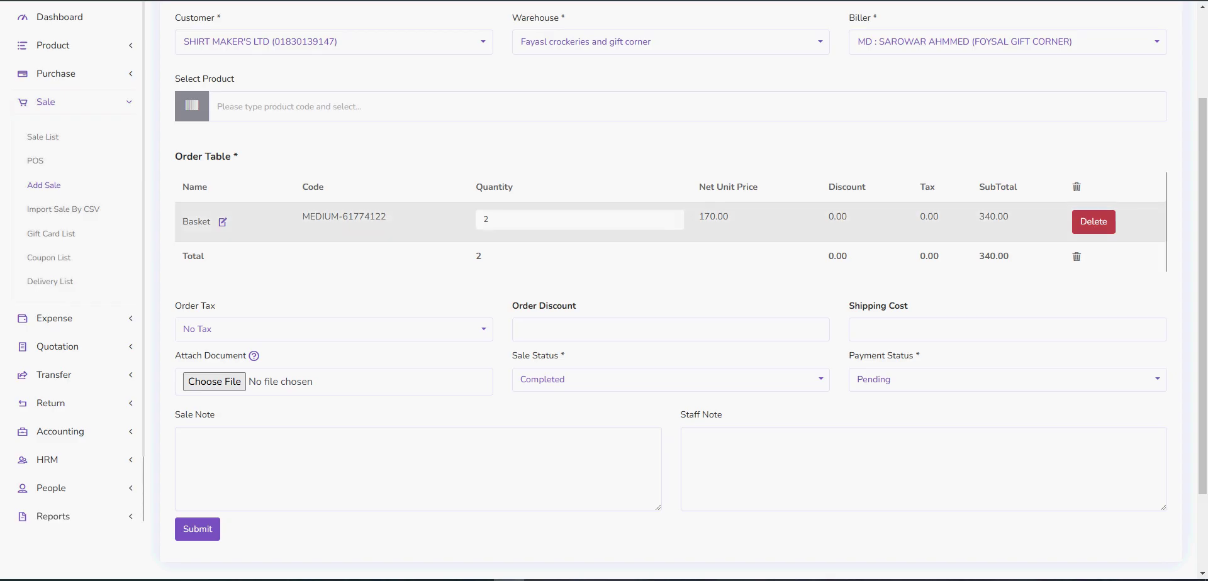
pyautogui.click(672, 222)
pyautogui.click(699, 256)
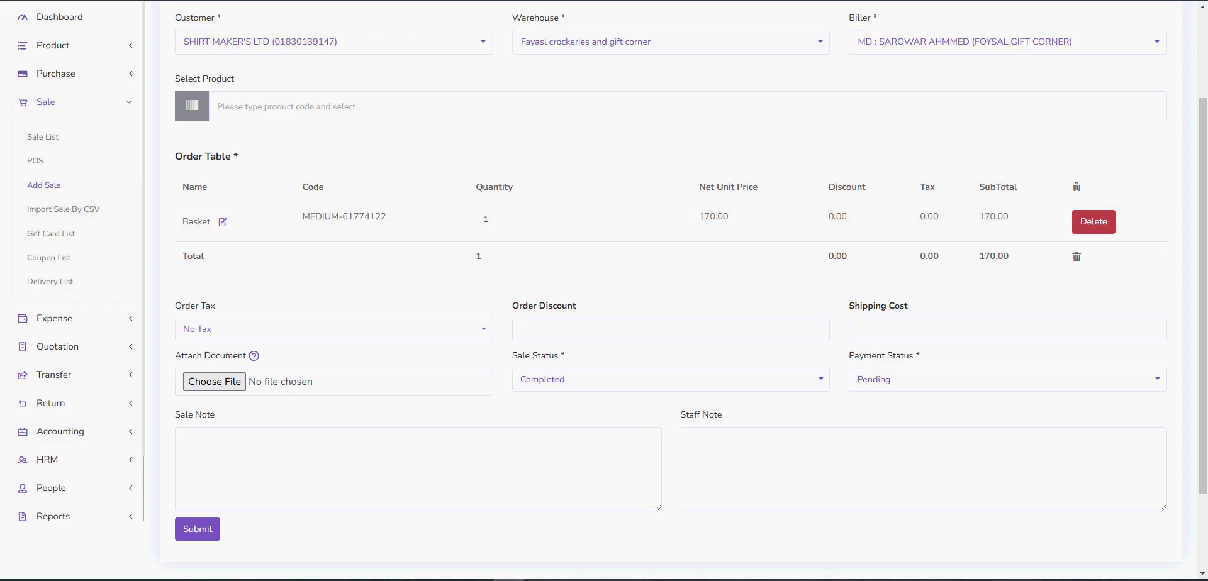
# - Add the small Basket (SMALL-61774122) to the order table
pyautogui.click(566, 106)
pyautogui.write('bas')
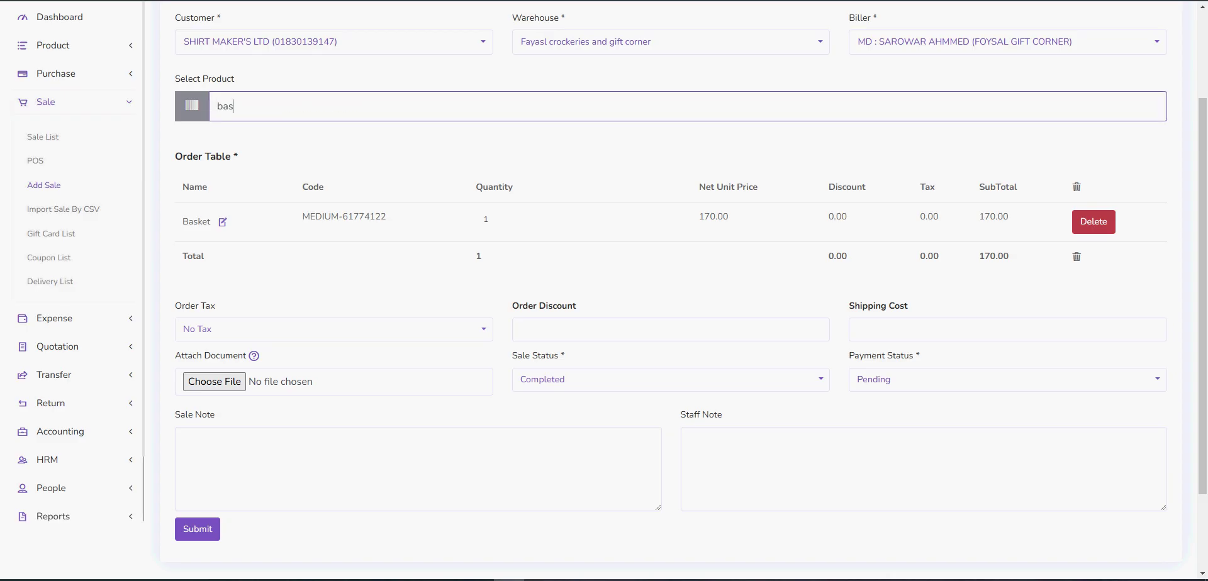
pyautogui.press('Down')
pyautogui.press('Return')
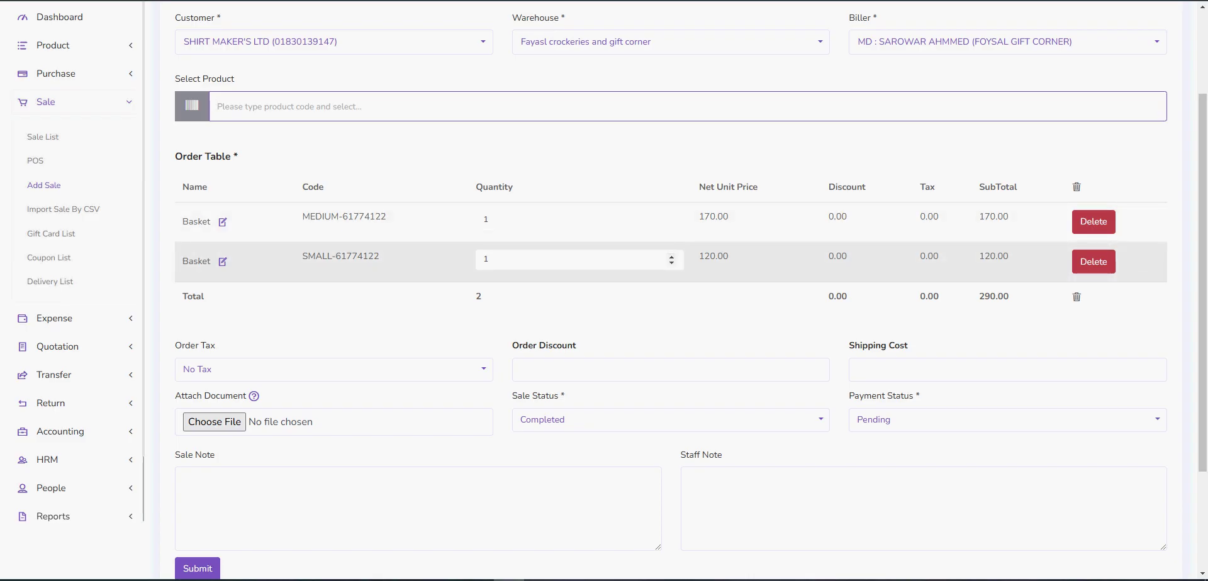
# - Compare the quantities and net unit prices of the small and medium Basket rows
pyautogui.doubleClick(487, 259)
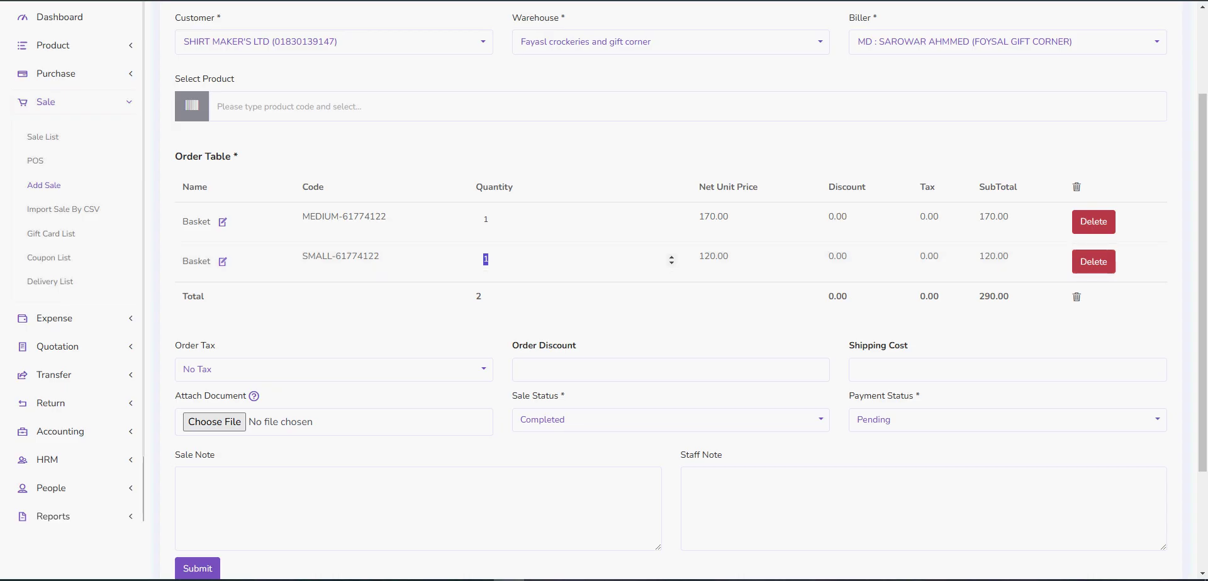
pyautogui.click(700, 296)
pyautogui.doubleClick(713, 256)
pyautogui.tripleClick(344, 217)
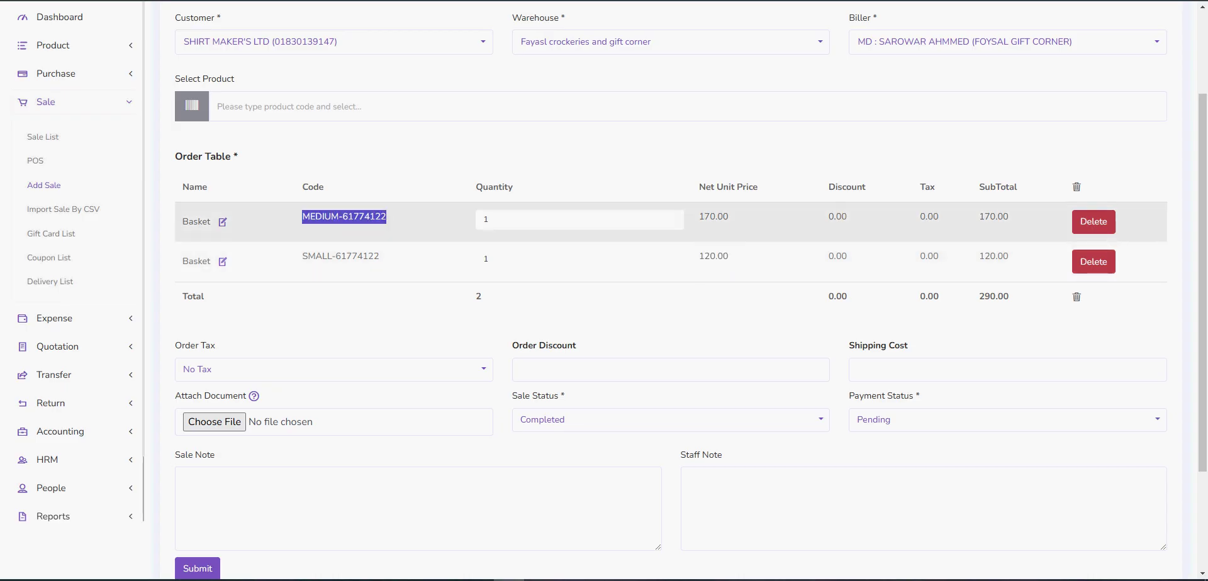
pyautogui.moveTo(730, 218); pyautogui.dragTo(680, 219)
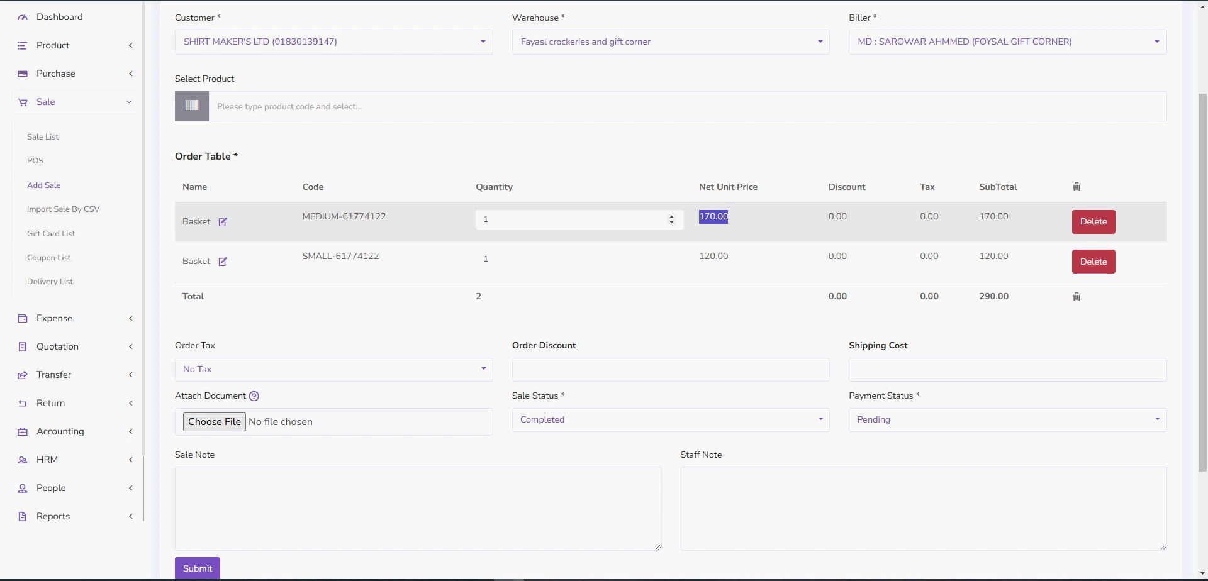
pyautogui.click(513, 186)
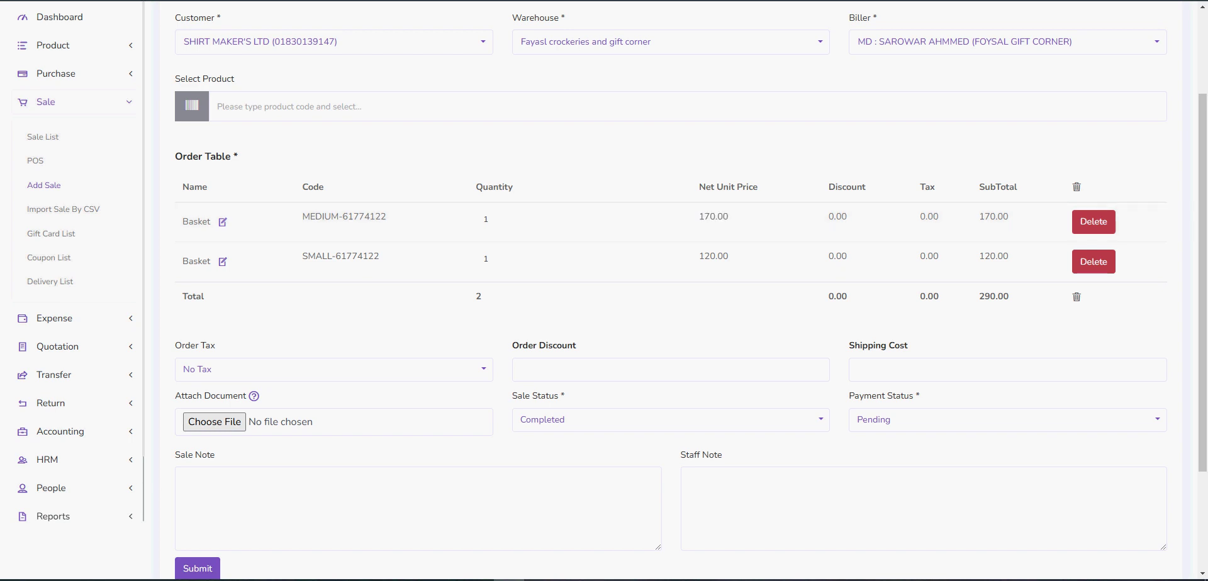
# - Add the large Basket (LARGE-61774122) to the order table and check its net unit price
pyautogui.click(217, 107)
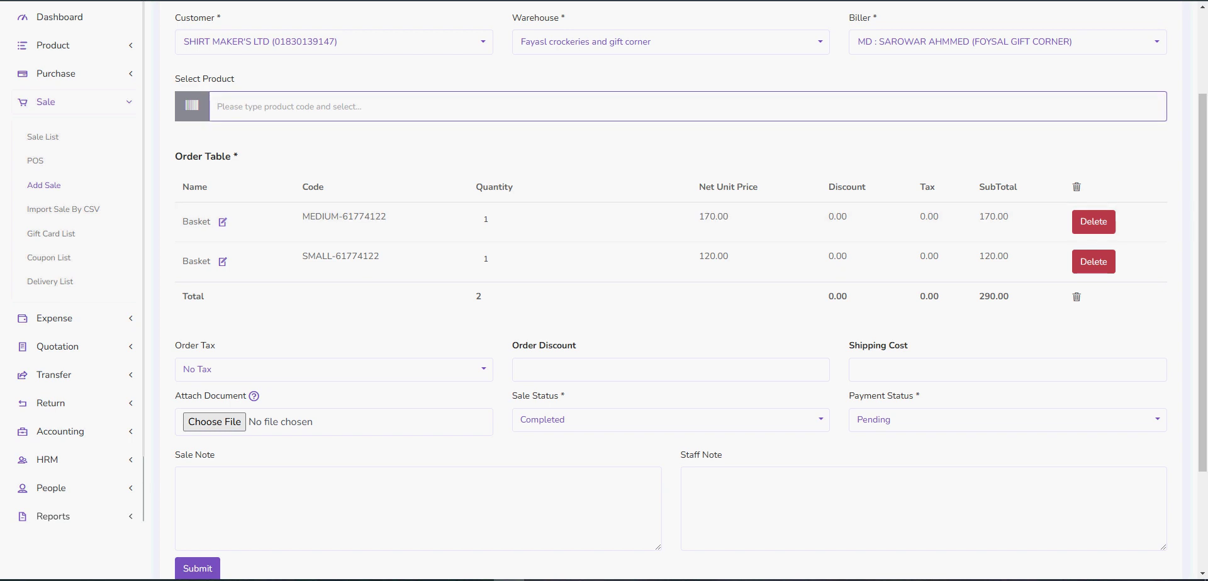
pyautogui.write('bas')
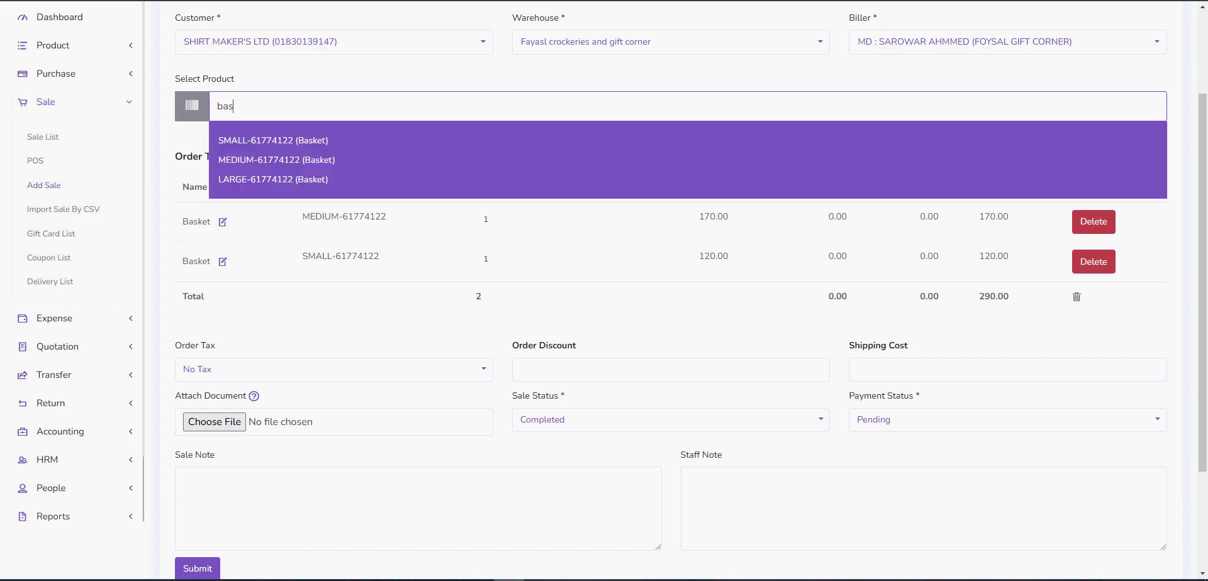
pyautogui.click(327, 179)
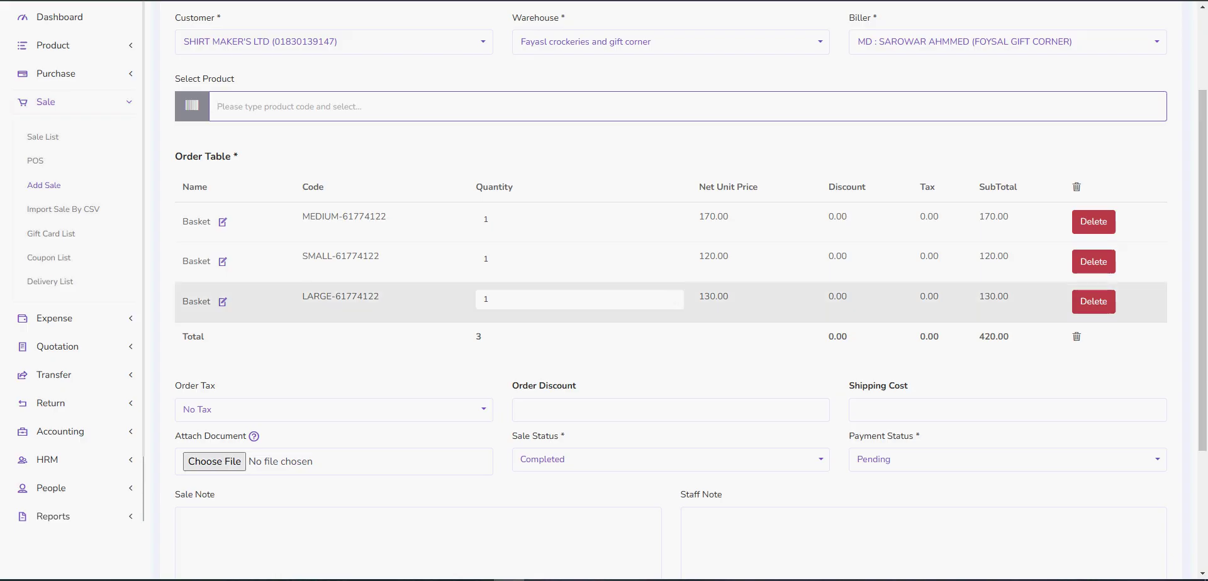
pyautogui.doubleClick(713, 297)
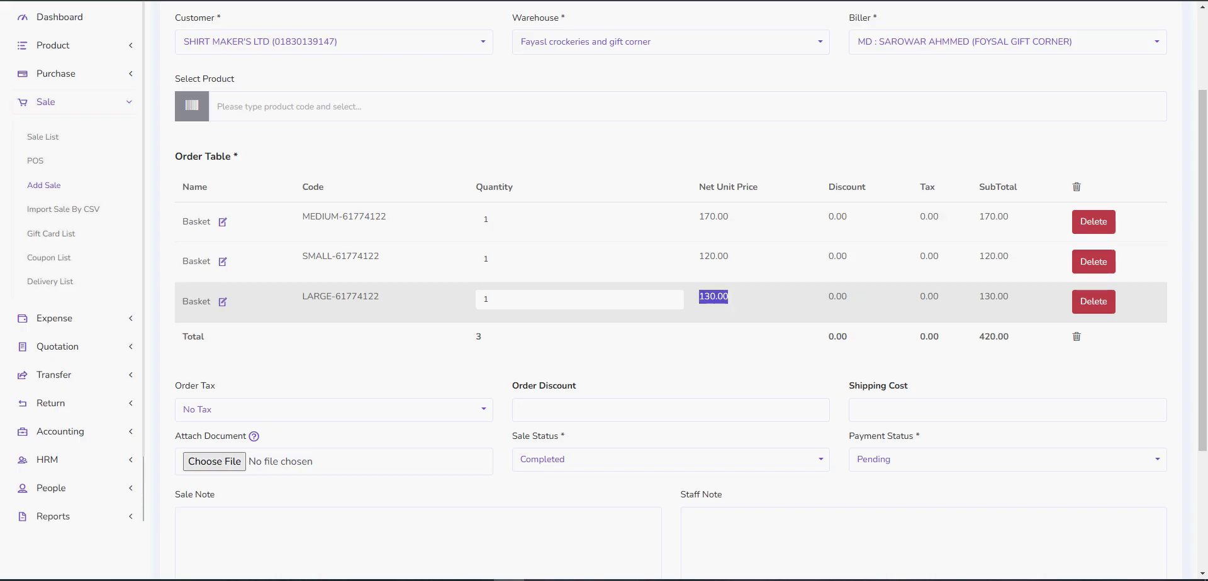
pyautogui.click(849, 368)
# - Delete the large and medium Basket rows from the order table and check the remaining product code
pyautogui.click(1093, 302)
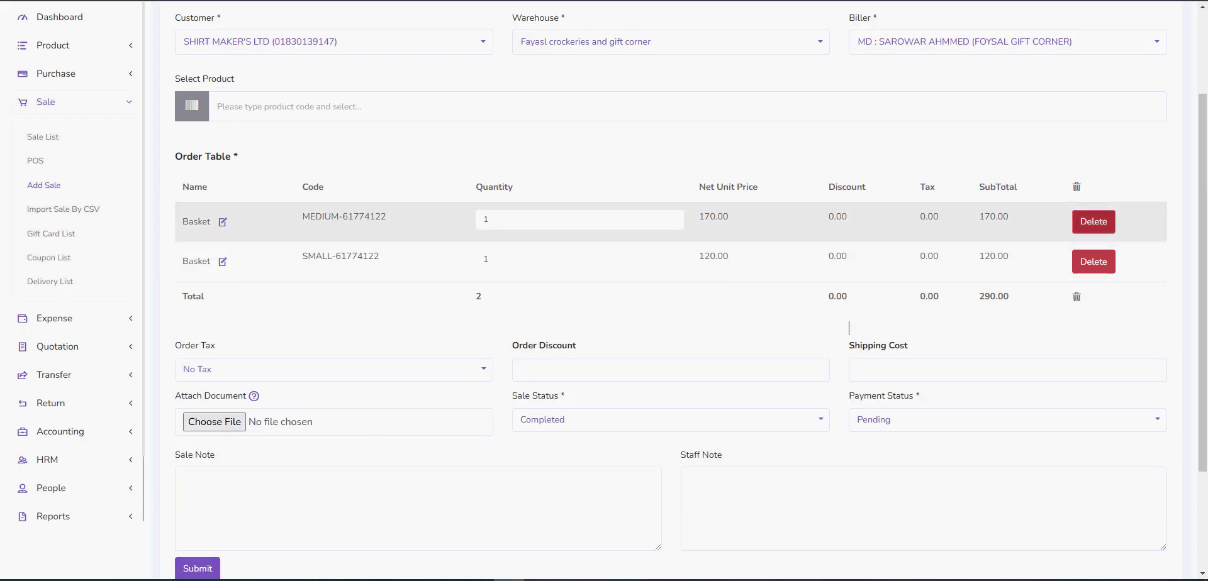
pyautogui.click(1093, 222)
pyautogui.moveTo(304, 217); pyautogui.dragTo(380, 217)
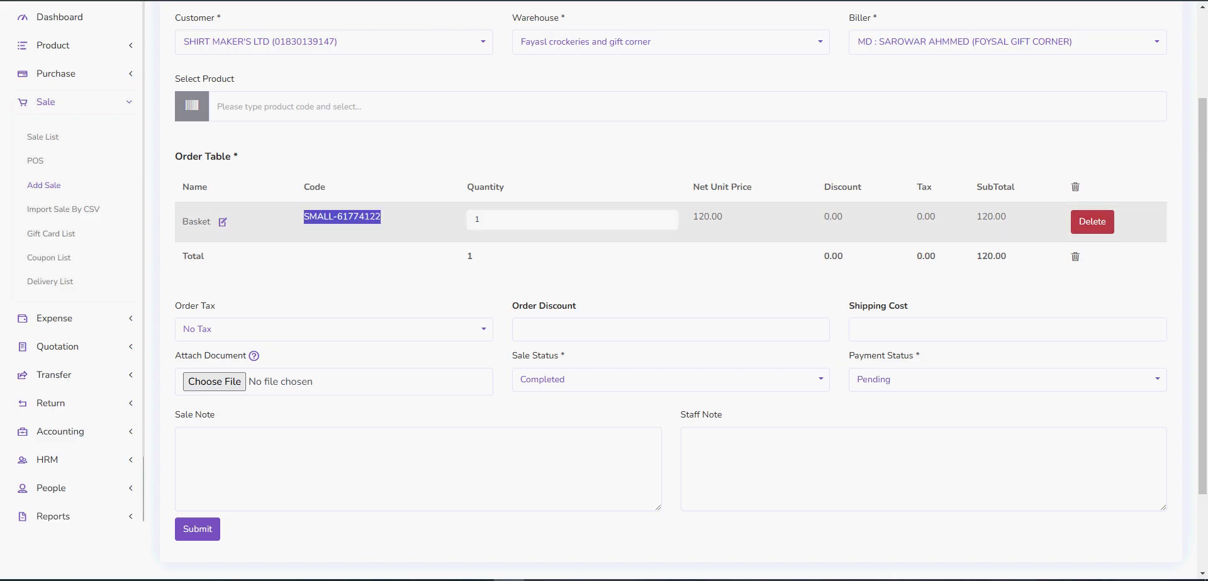
pyautogui.click(575, 306)
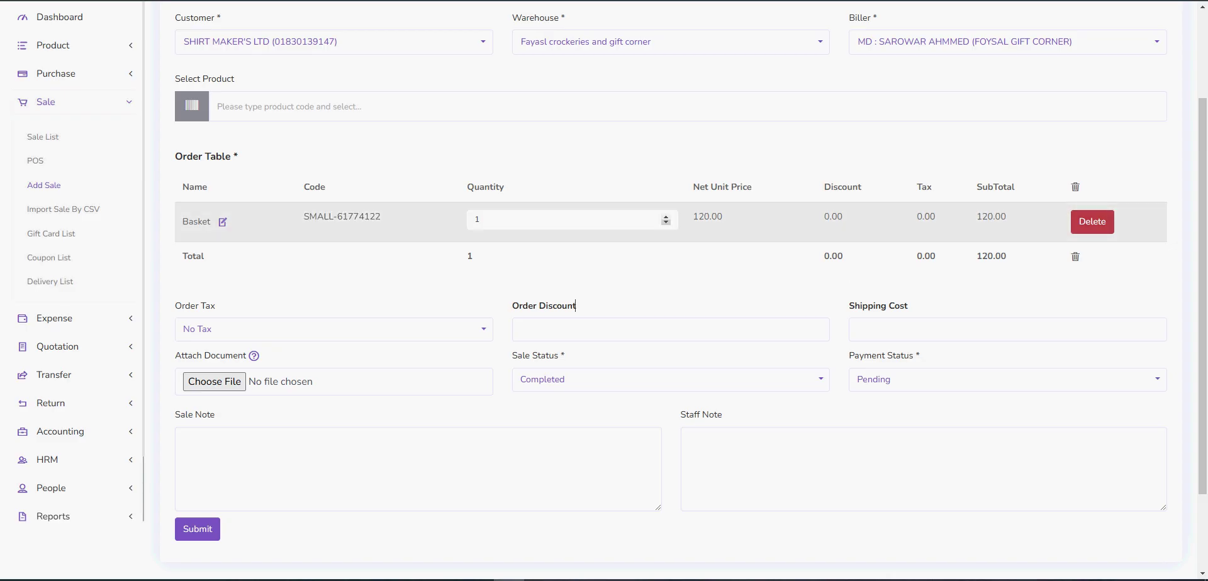
# - Set the order tax to vat@10
pyautogui.scroll(-1, 576, 306)
pyautogui.scroll(-3, 576, 198)
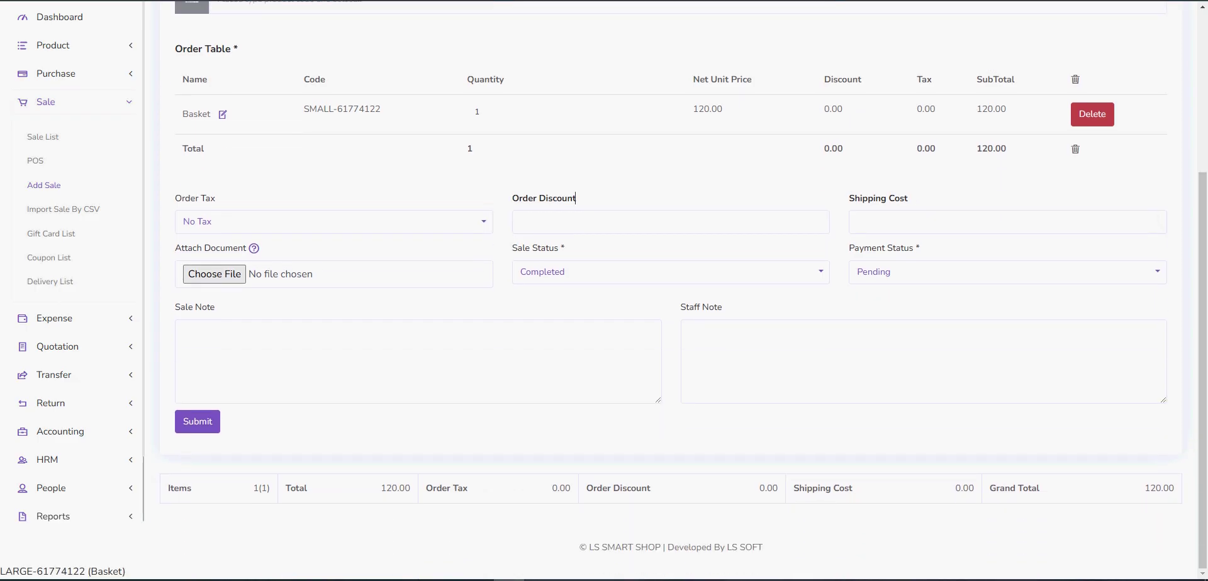
pyautogui.click(671, 222)
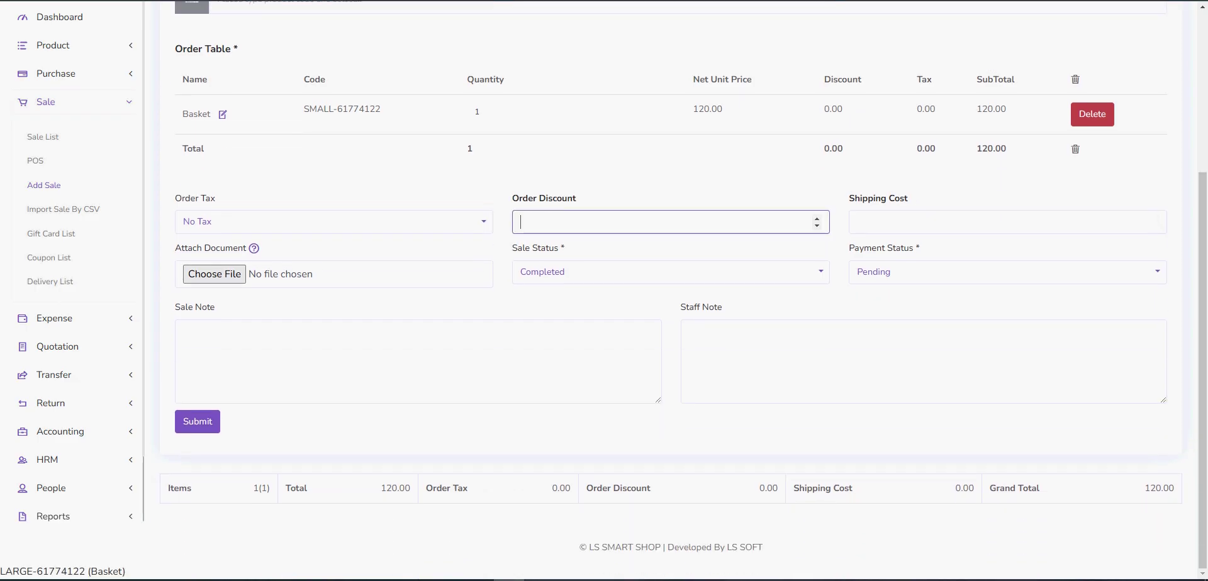
pyautogui.click(333, 222)
pyautogui.click(201, 269)
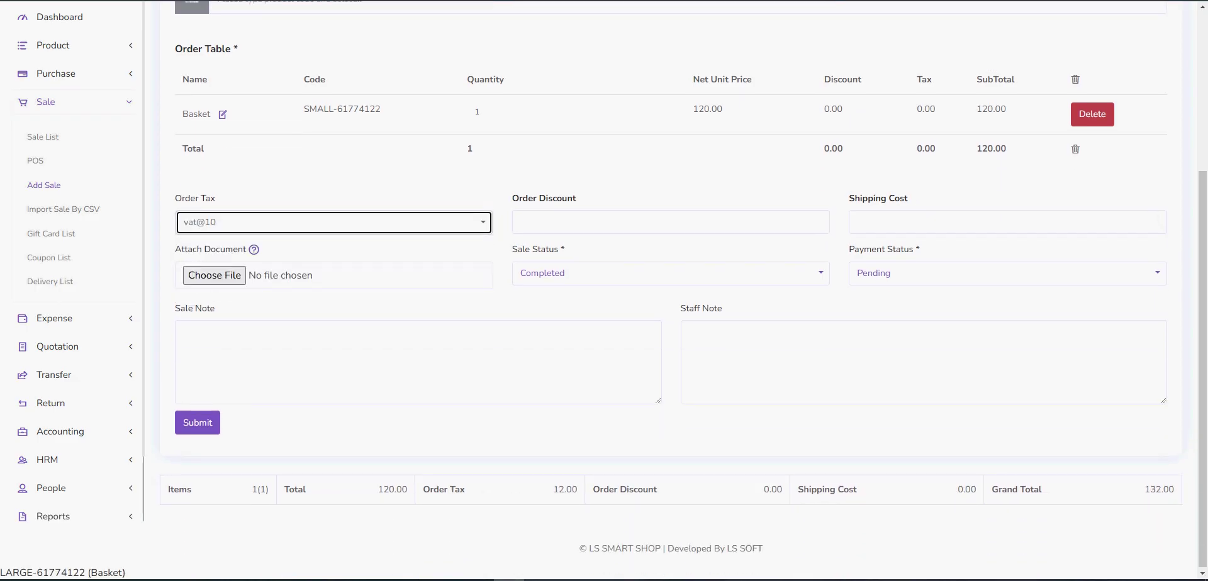
pyautogui.click(215, 198)
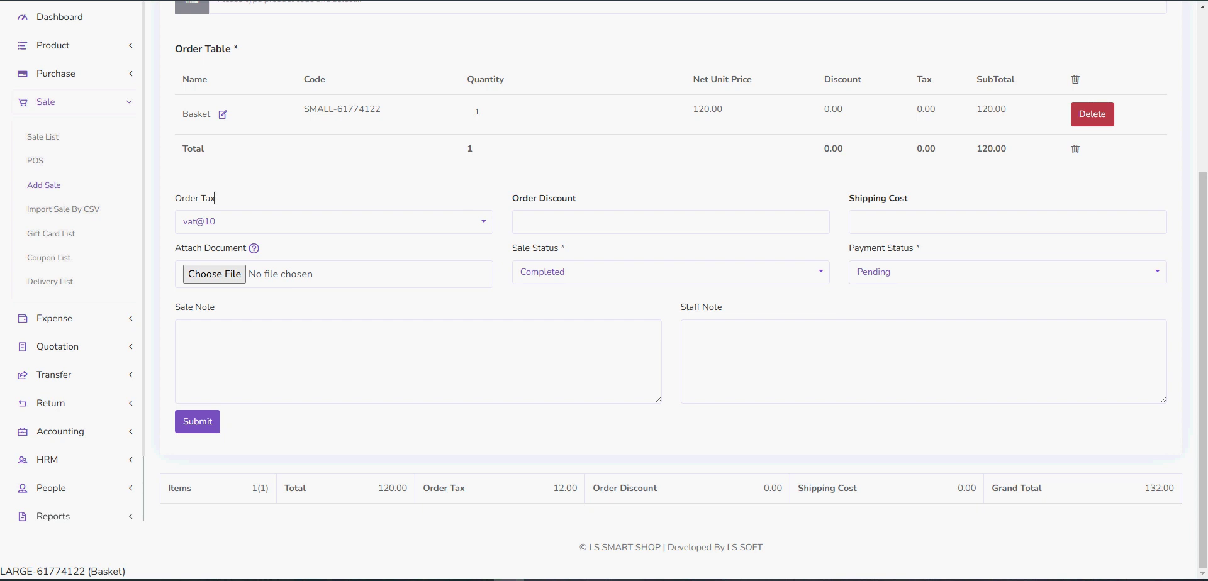
# - Inspect the order discount and shipping cost fields, try the Pending sale status and set it back to Completed
pyautogui.click(604, 222)
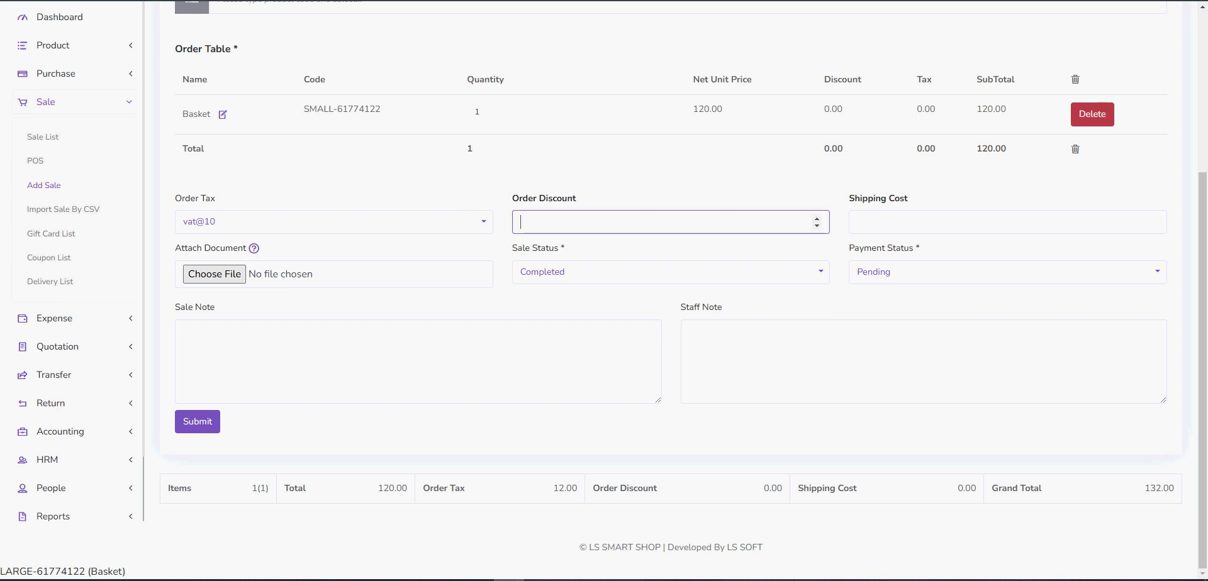
pyautogui.click(931, 222)
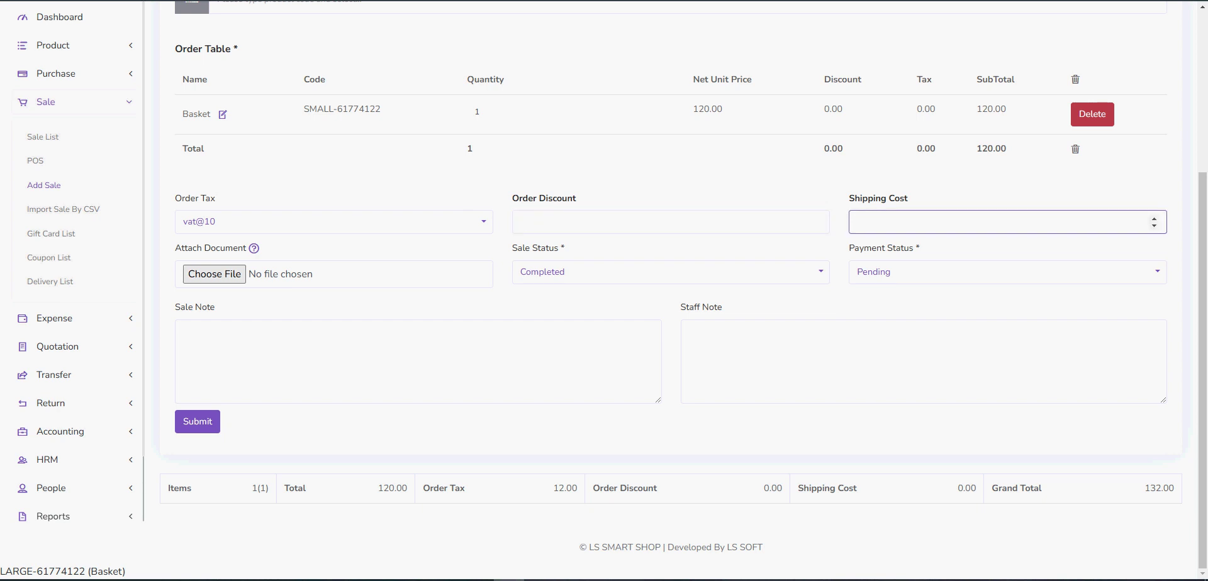
pyautogui.click(671, 273)
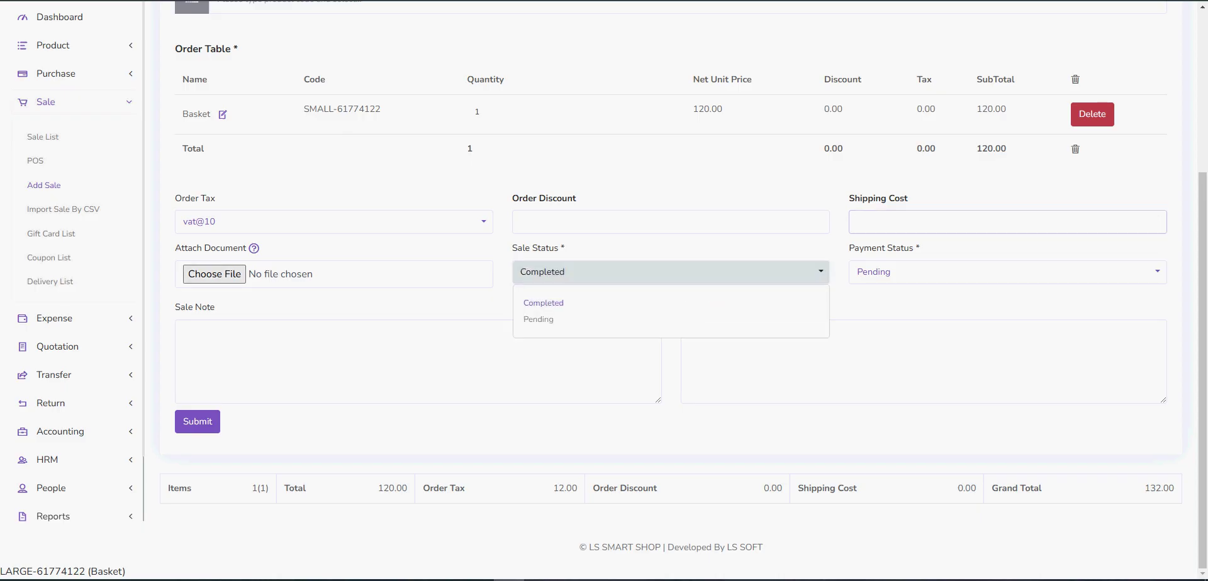
pyautogui.click(542, 319)
pyautogui.click(670, 272)
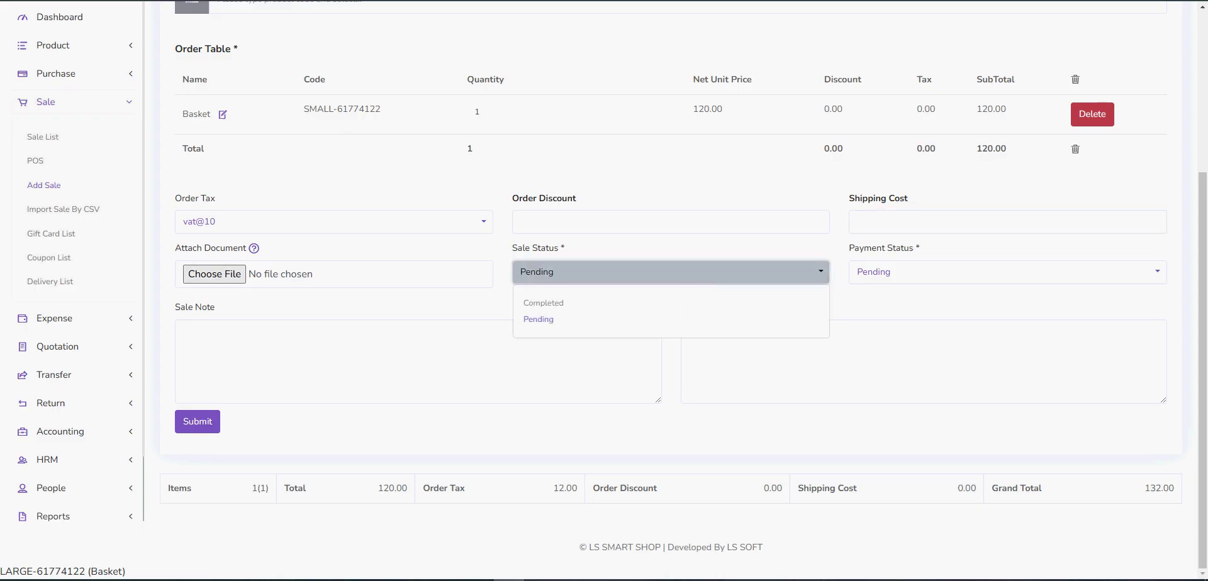
pyautogui.click(544, 304)
# - Try the payment statuses Due and Partial with payment by Cash, and inspect the received and paying amount fields
pyautogui.click(1007, 272)
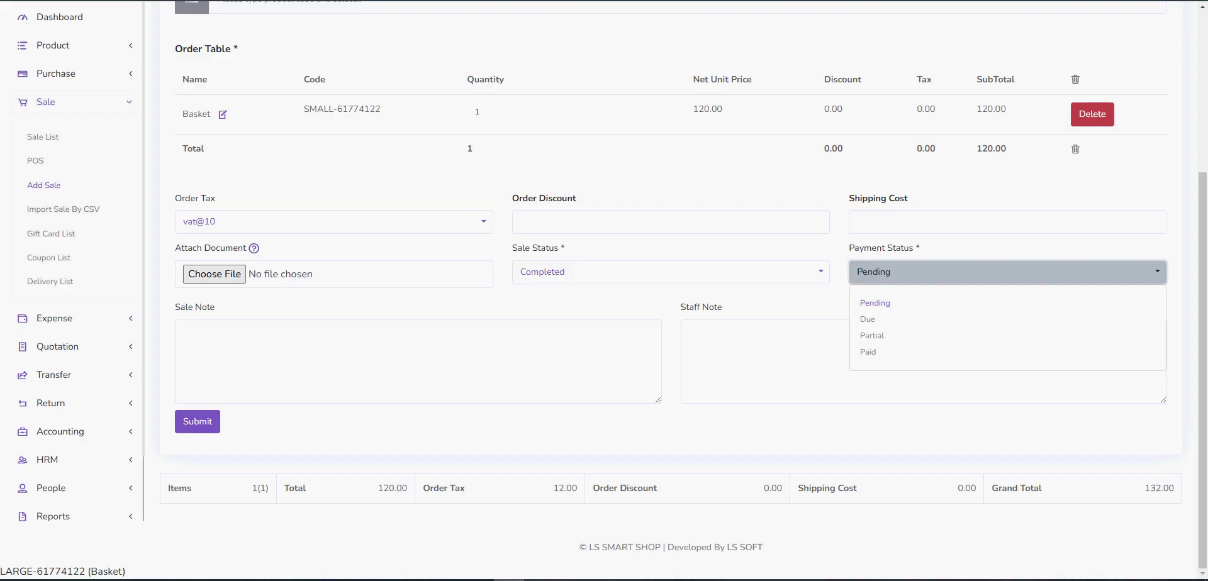
pyautogui.click(868, 319)
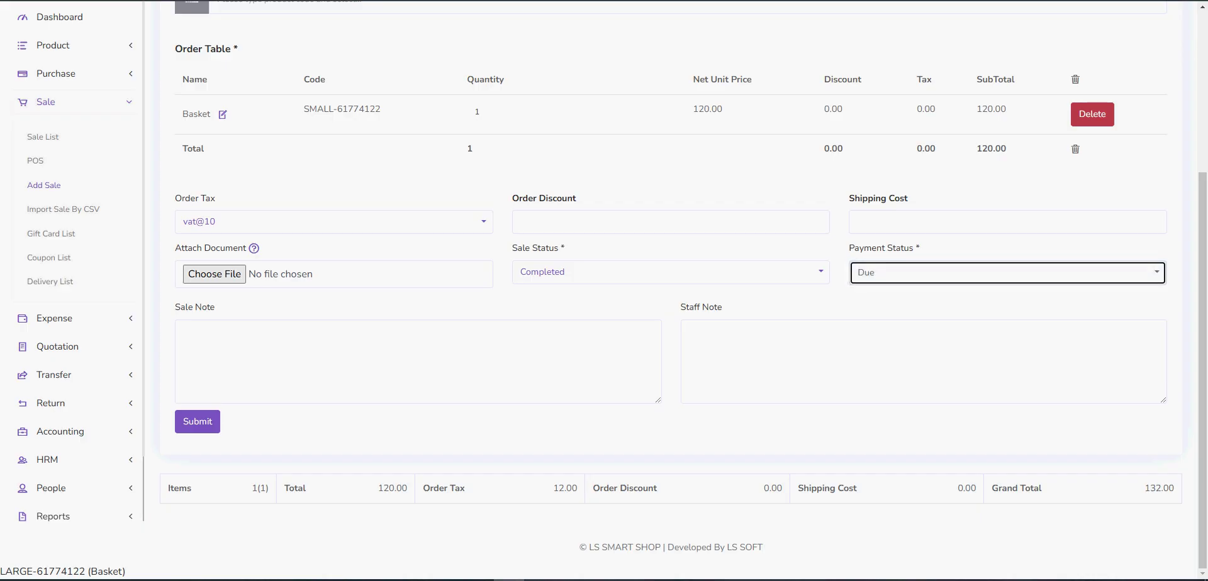
pyautogui.click(1007, 272)
pyautogui.click(872, 336)
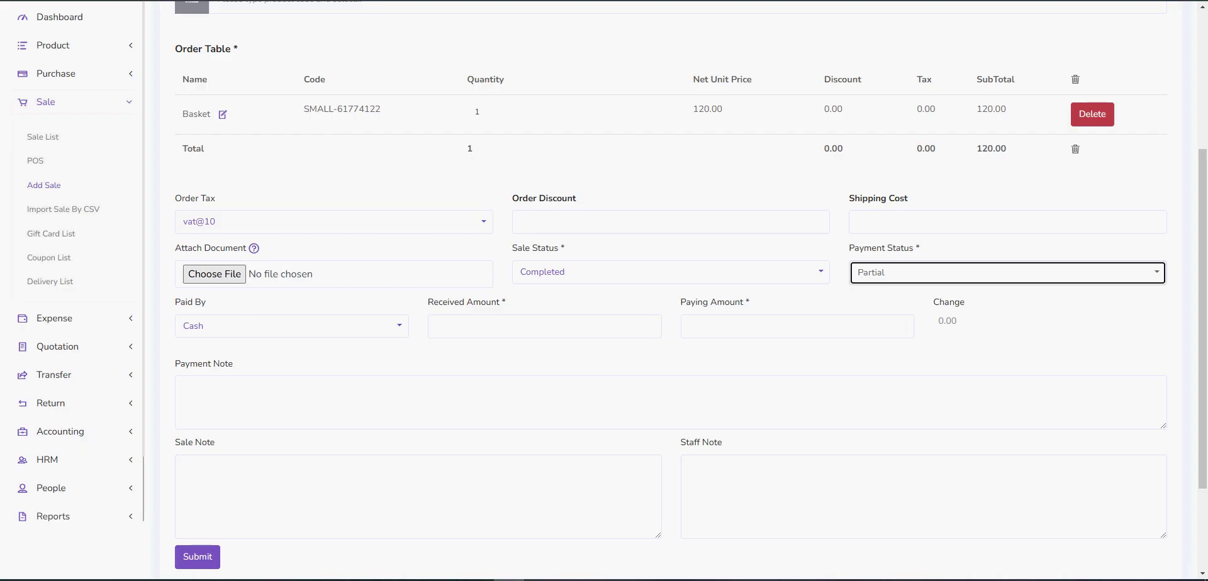
pyautogui.click(292, 325)
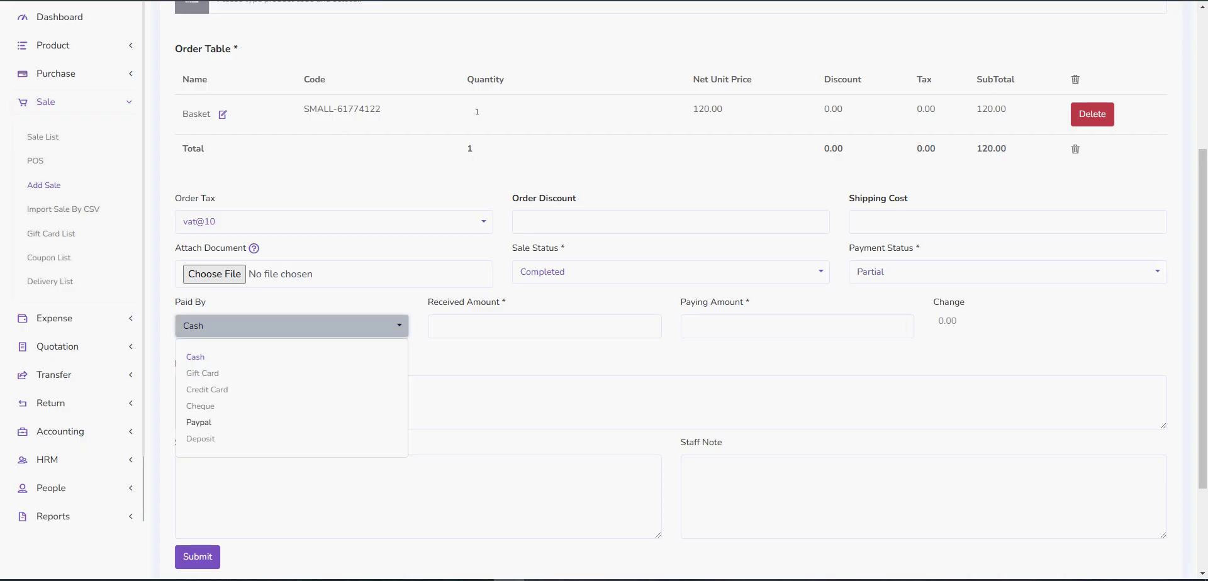
pyautogui.click(196, 357)
pyautogui.click(544, 327)
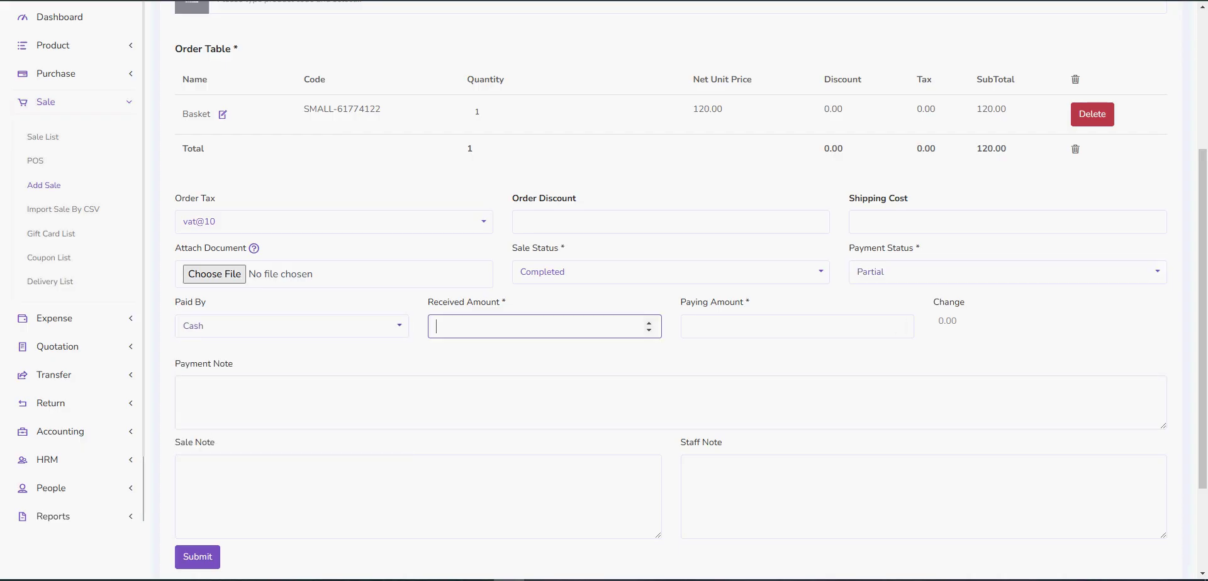
pyautogui.click(689, 325)
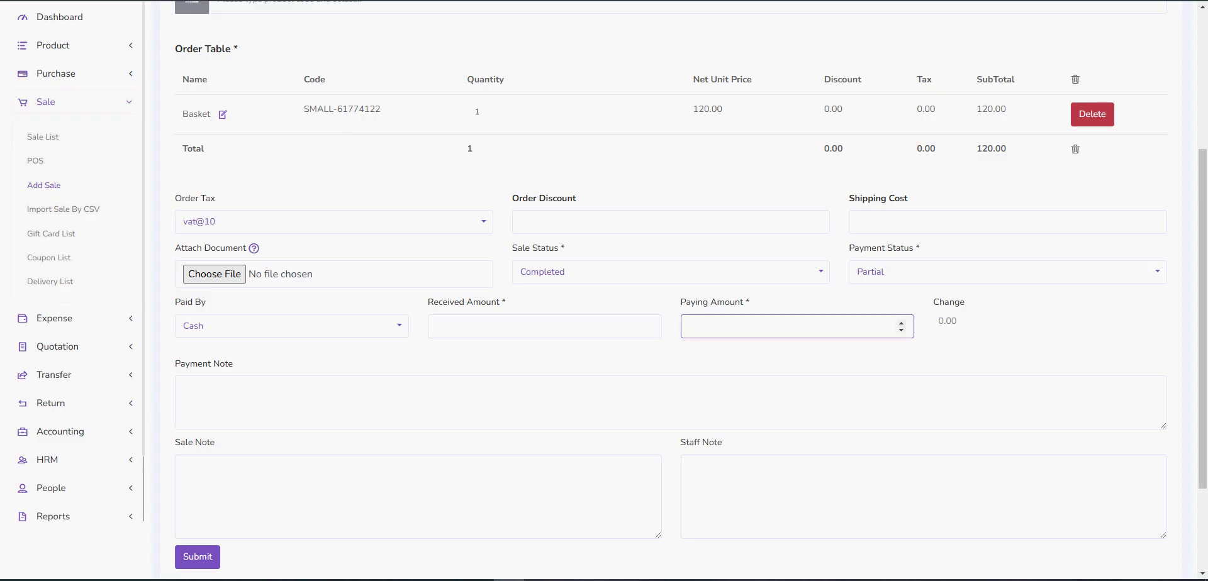
# - Set the payment status to Paid, review the whole sale form and submit the sale
pyautogui.click(1007, 273)
pyautogui.click(869, 352)
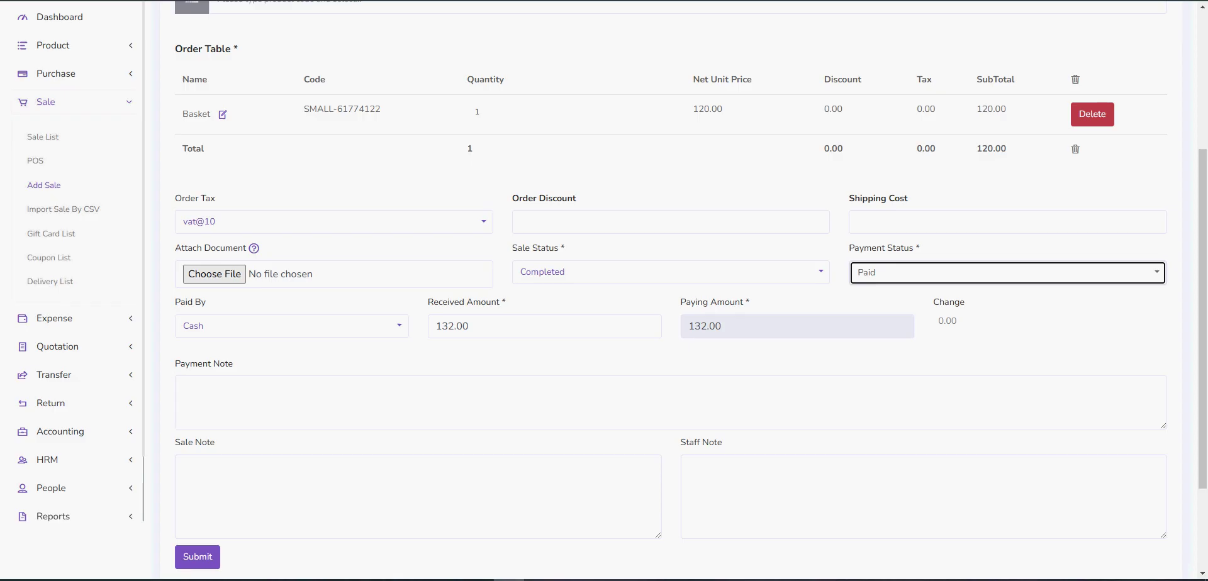
pyautogui.scroll(-2, 671, 289)
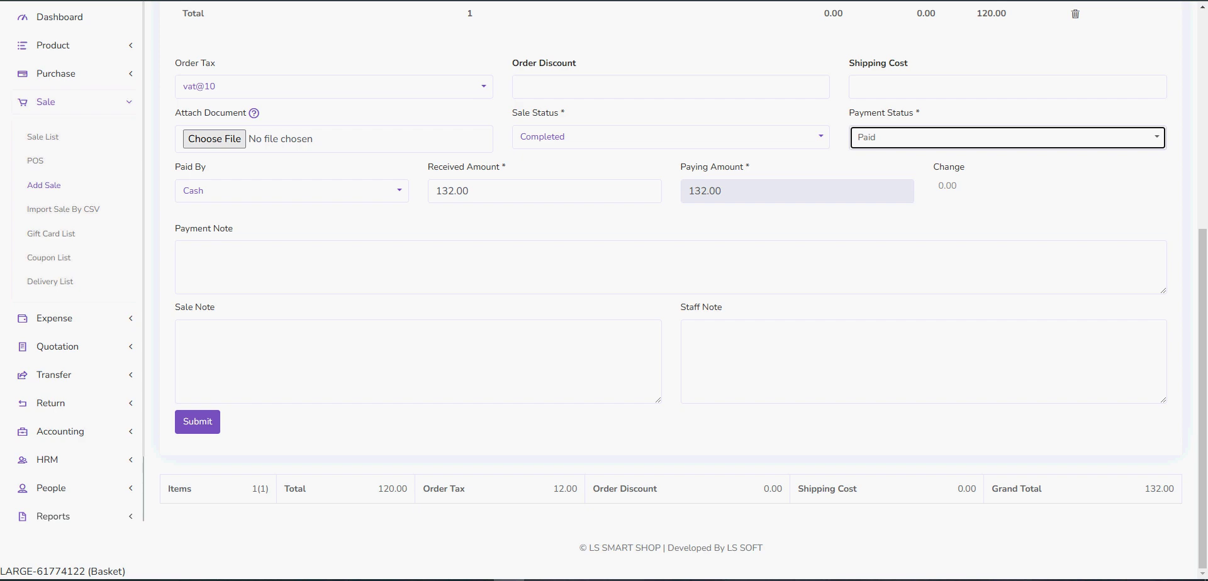
pyautogui.scroll(6, 671, 289)
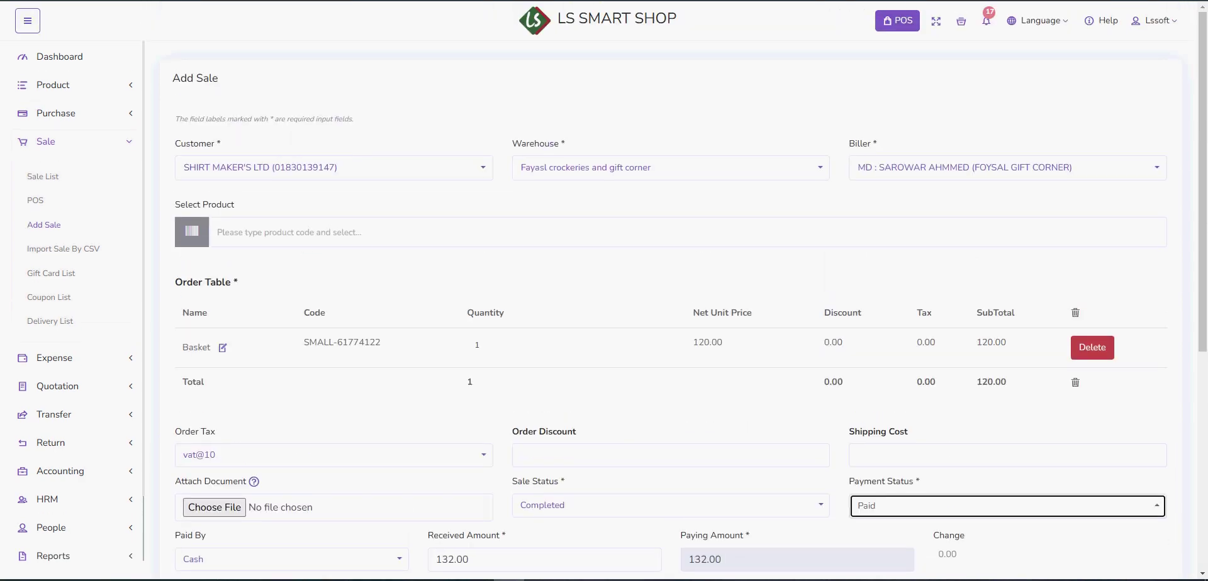
pyautogui.scroll(-5, 671, 289)
pyautogui.scroll(5, 671, 289)
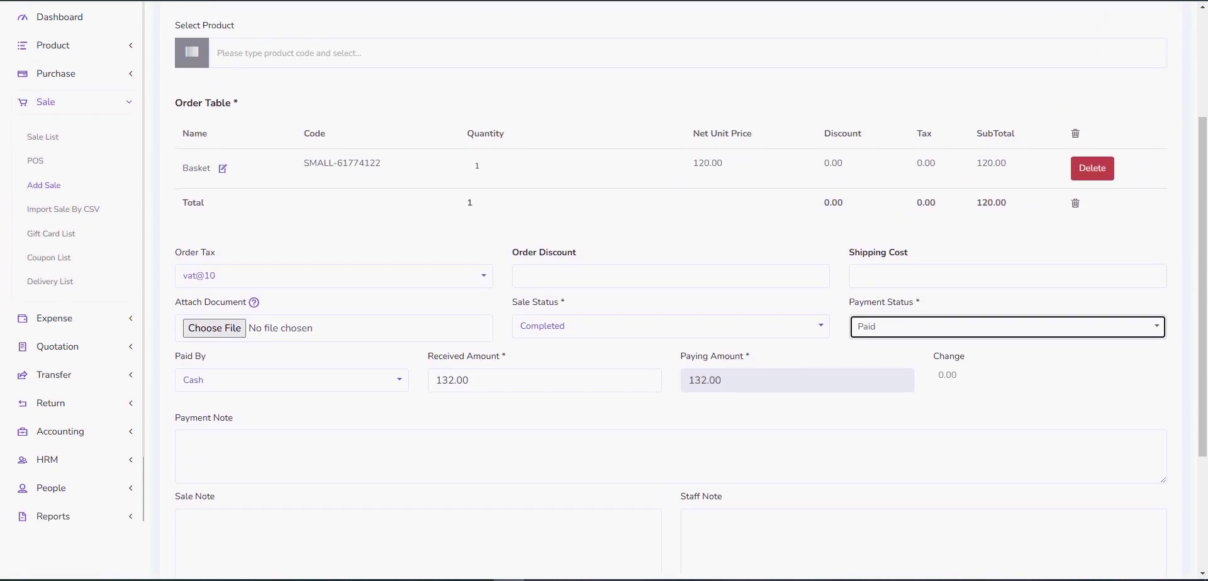
pyautogui.scroll(-5, 671, 289)
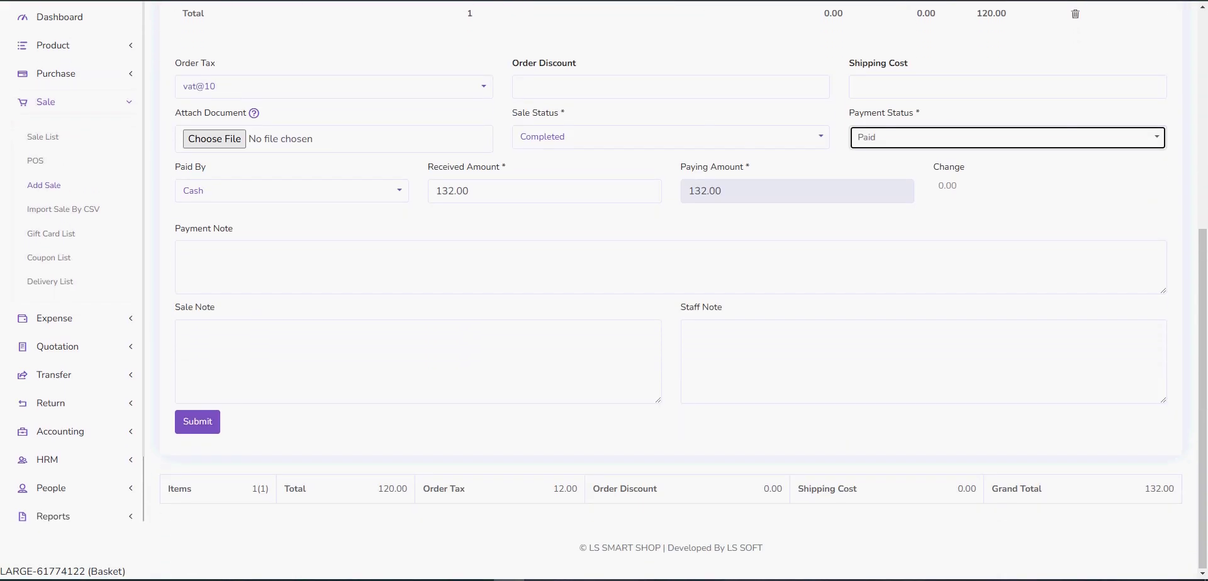
pyautogui.scroll(2, 670, 290)
pyautogui.scroll(-2, 671, 289)
pyautogui.click(197, 422)
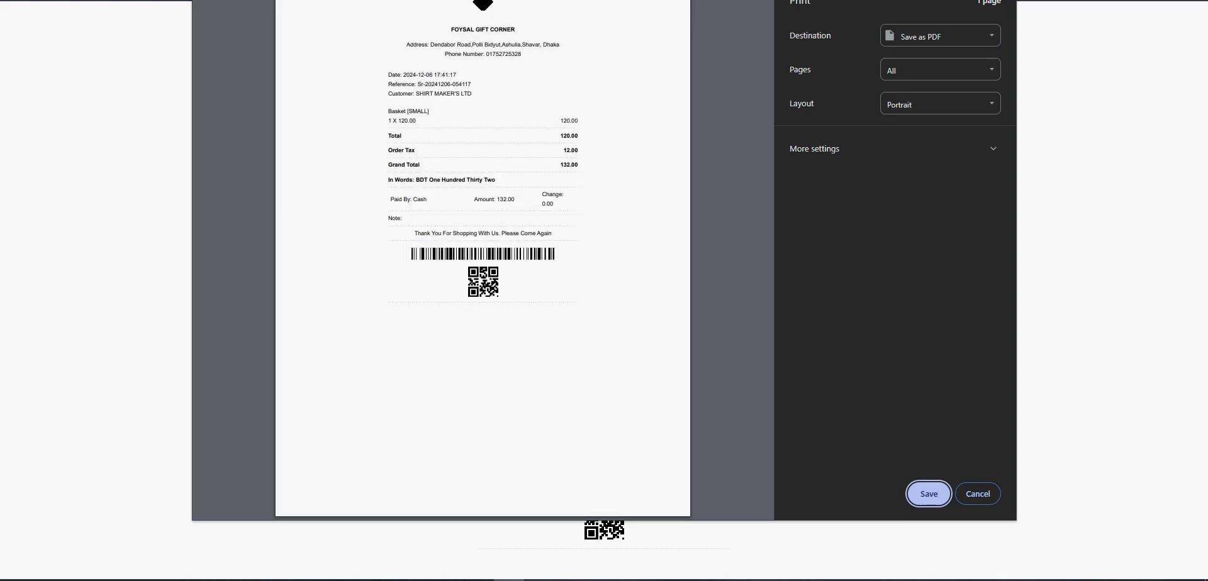
# - Start saving the sale receipt as a PDF, cancel the save and return to the Add Sale form
pyautogui.click(929, 494)
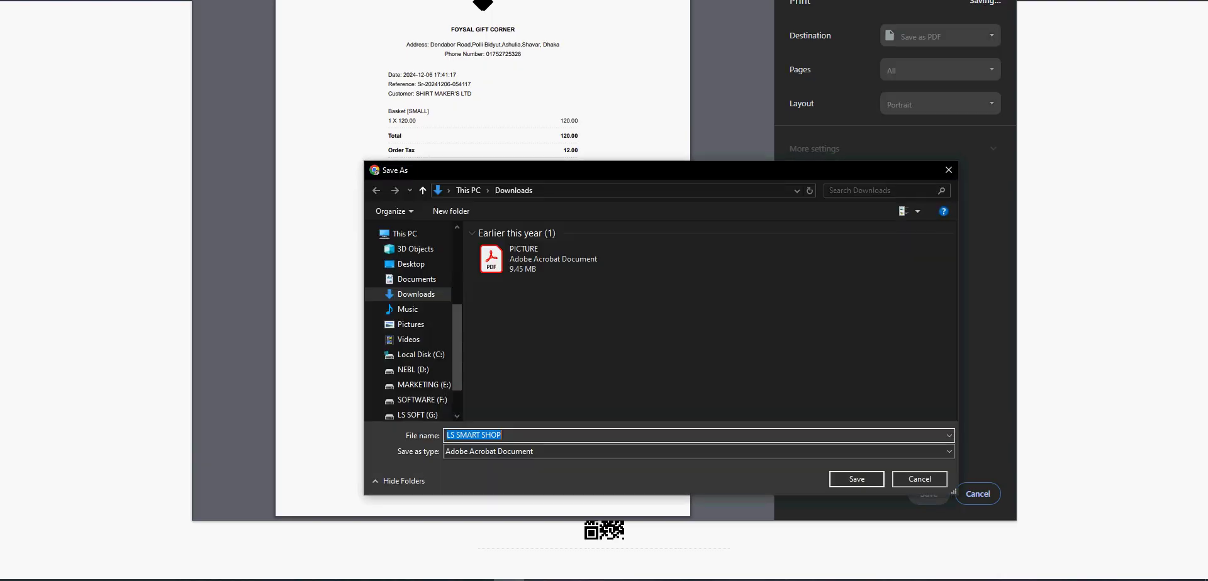
pyautogui.click(906, 476)
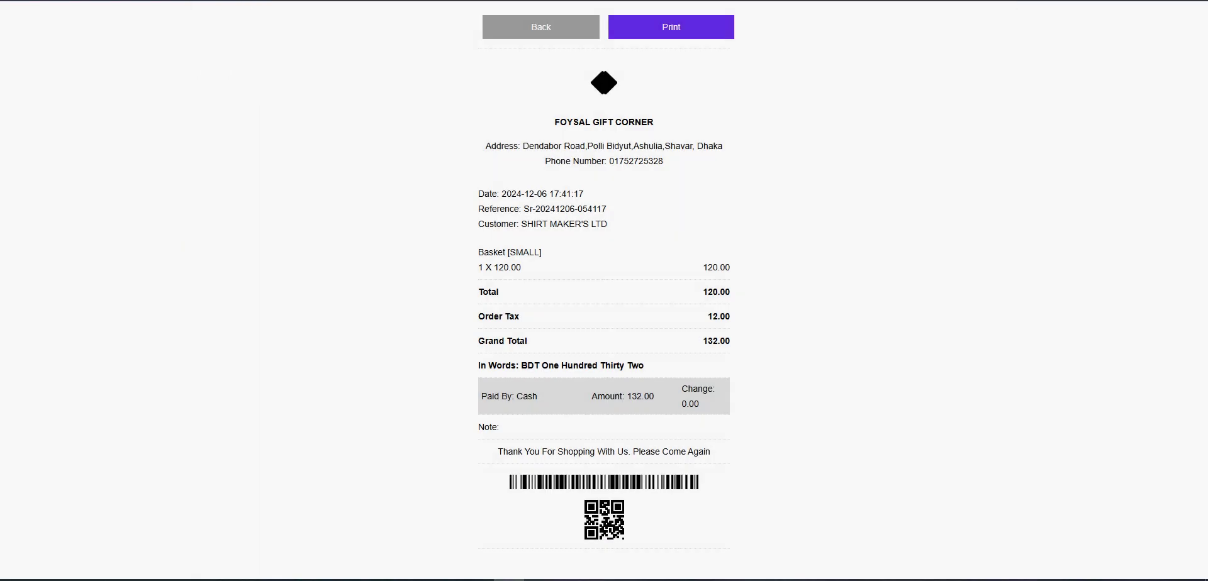
pyautogui.click(542, 27)
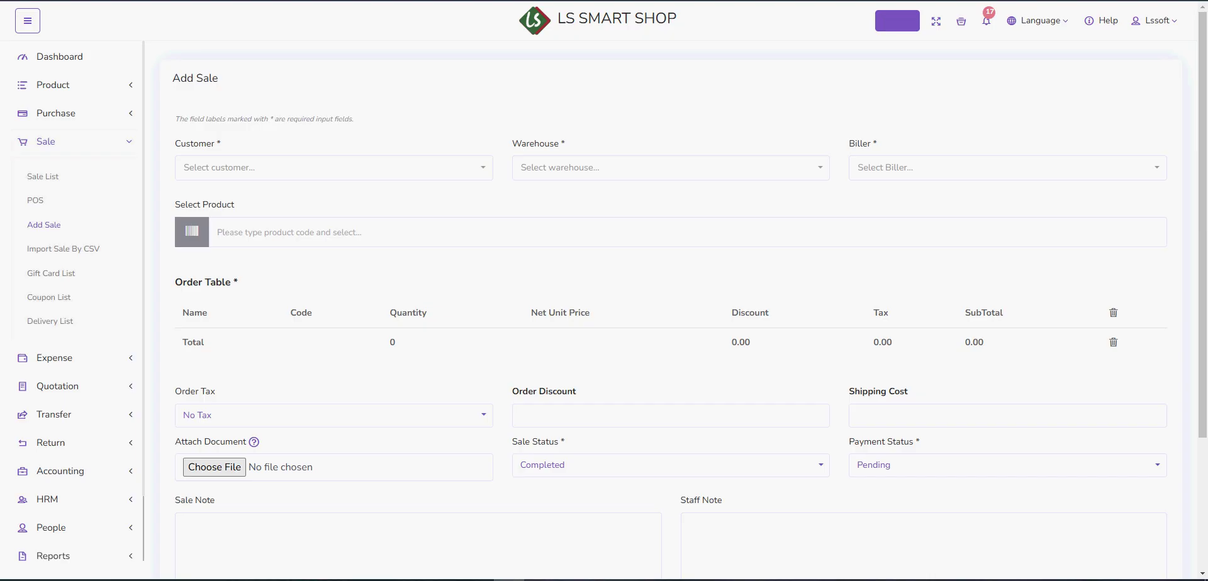
# - Open the POS and create a cash register for warehouse Fayasl crockeries and gift corner with 100 cash in hand
pyautogui.click(897, 20)
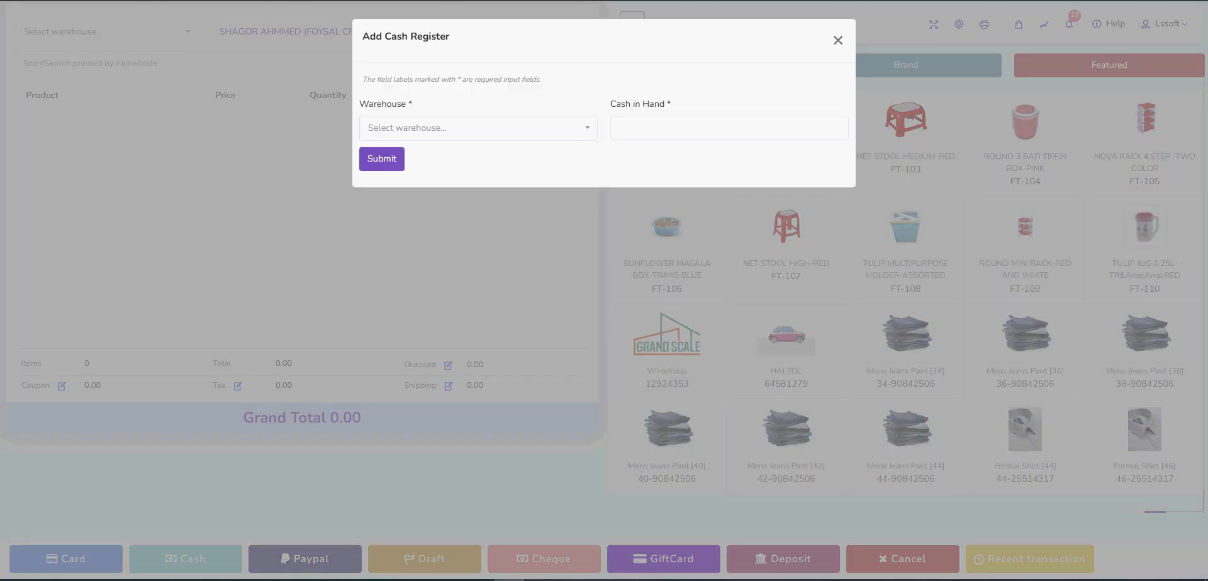
pyautogui.click(478, 128)
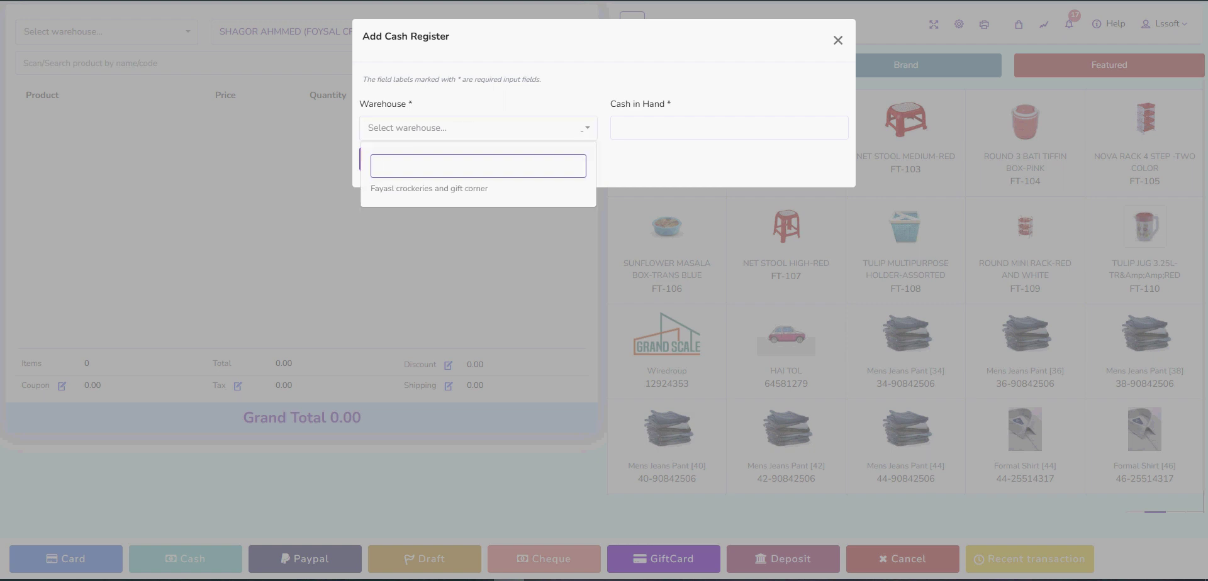
pyautogui.click(434, 188)
pyautogui.click(667, 128)
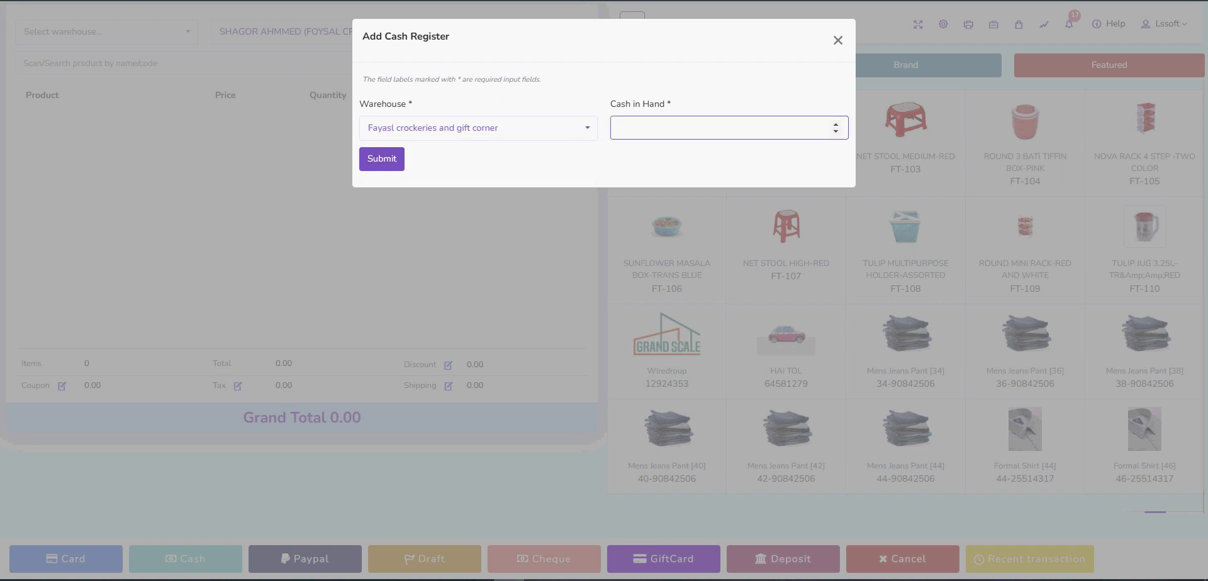
pyautogui.write('100')
pyautogui.press('Return')
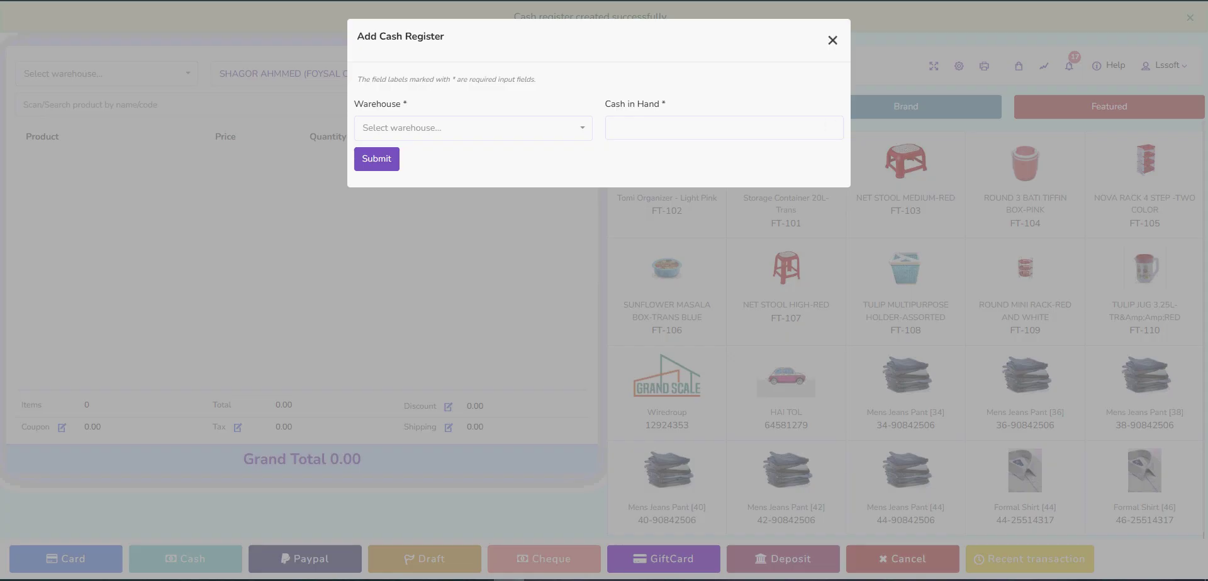
pyautogui.click(833, 41)
# - Select warehouse Fayasl crockeries and gift corner, try adding the large and medium Baskets to the POS cart, and keep only the large one
pyautogui.click(107, 33)
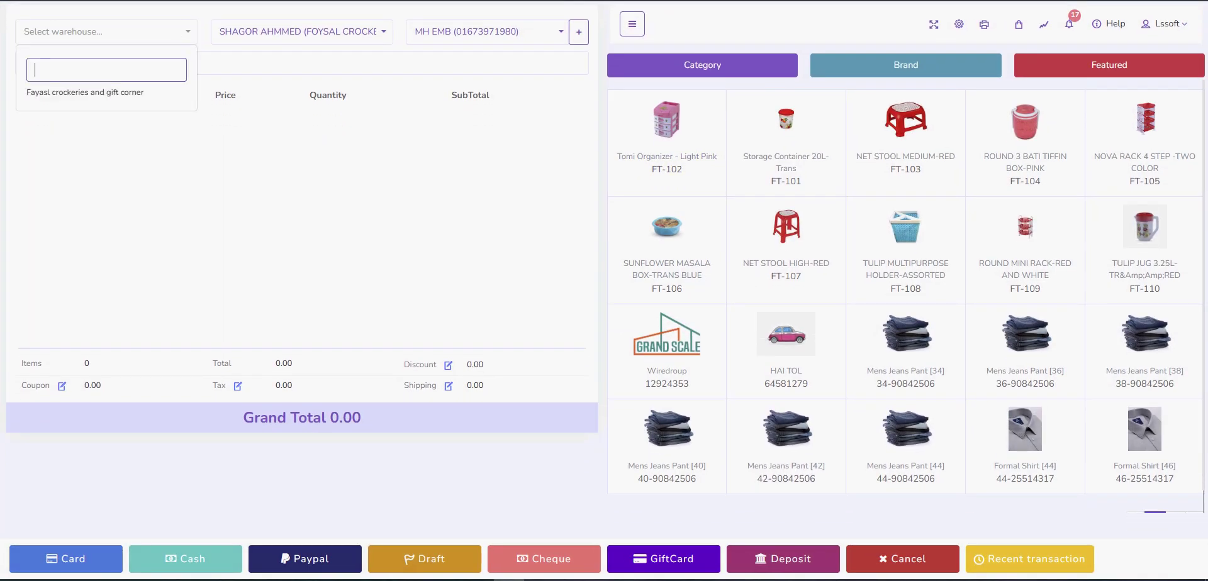
pyautogui.click(85, 92)
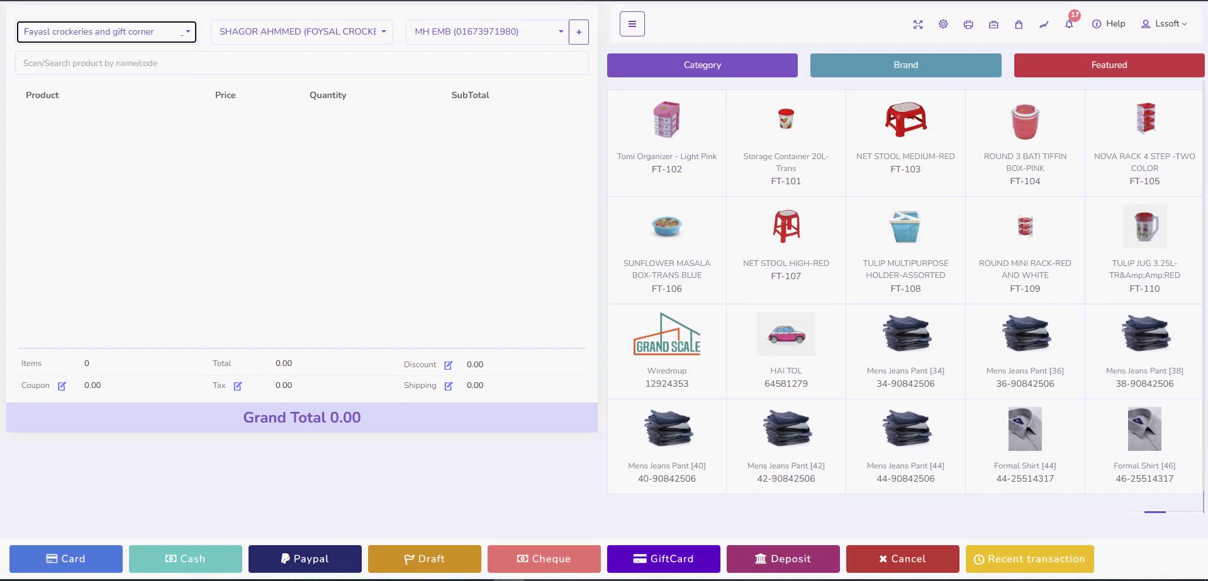
pyautogui.scroll(-1, 897, 418)
pyautogui.click(1177, 498)
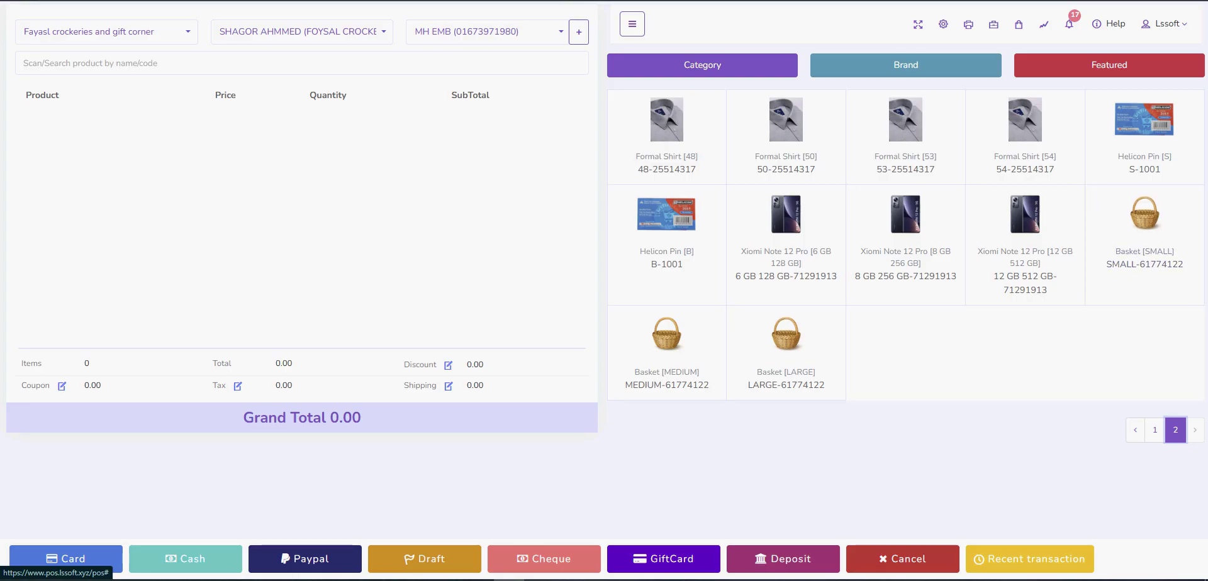
pyautogui.click(786, 346)
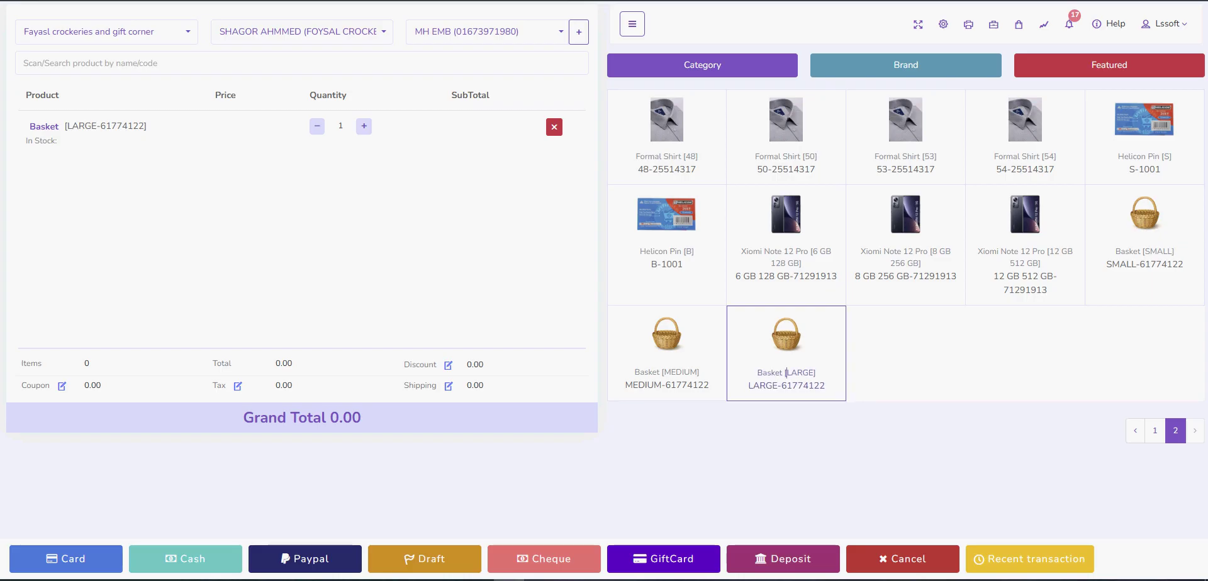
pyautogui.click(667, 346)
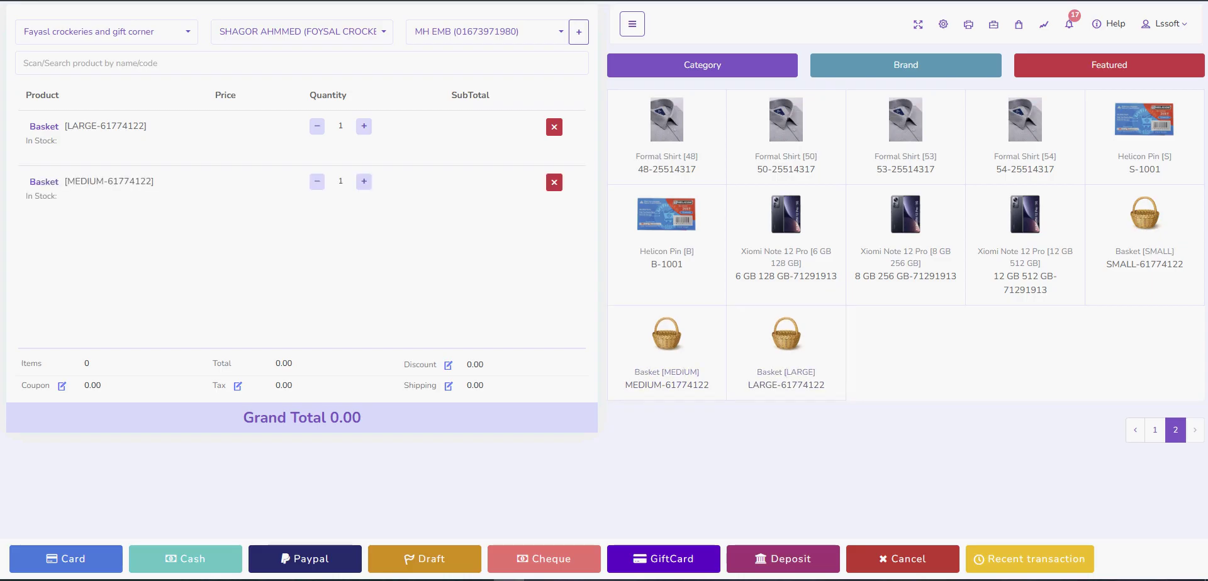
pyautogui.click(787, 372)
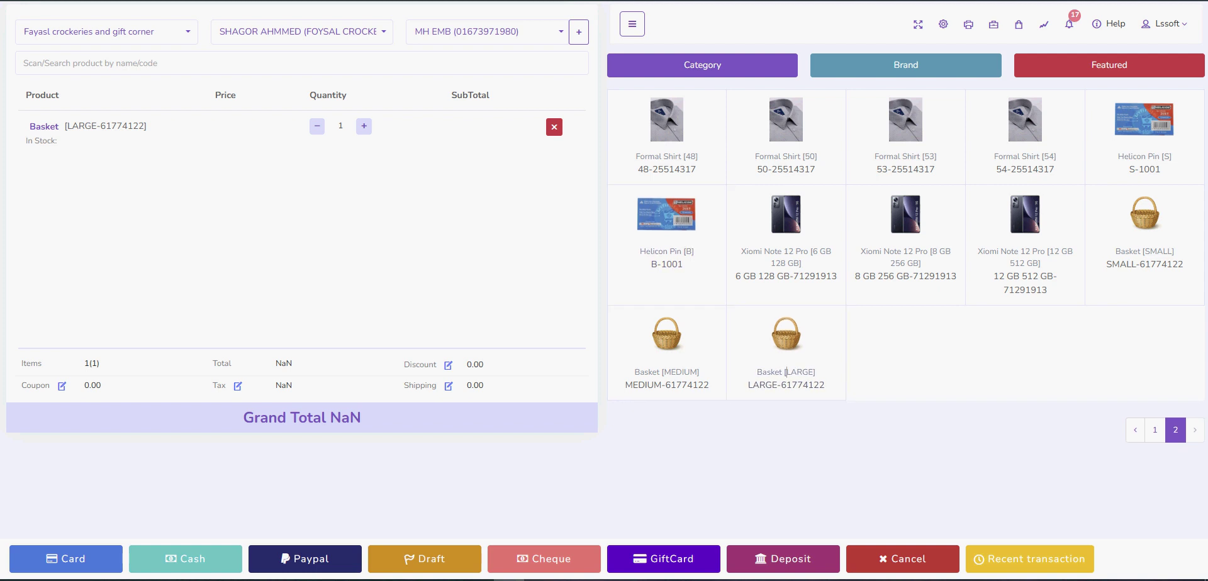
# - Repeatedly raise and lower the large Basket's quantity in the POS cart
pyautogui.click(364, 126)
pyautogui.click(317, 126)
pyautogui.click(317, 126)
pyautogui.click(364, 126)
pyautogui.click(364, 126)
pyautogui.click(363, 126)
pyautogui.click(364, 126)
pyautogui.click(363, 126)
pyautogui.click(364, 126)
pyautogui.click(317, 126)
pyautogui.click(317, 126)
pyautogui.click(317, 125)
pyautogui.click(317, 126)
pyautogui.click(317, 126)
pyautogui.click(317, 126)
pyautogui.click(317, 125)
pyautogui.click(317, 125)
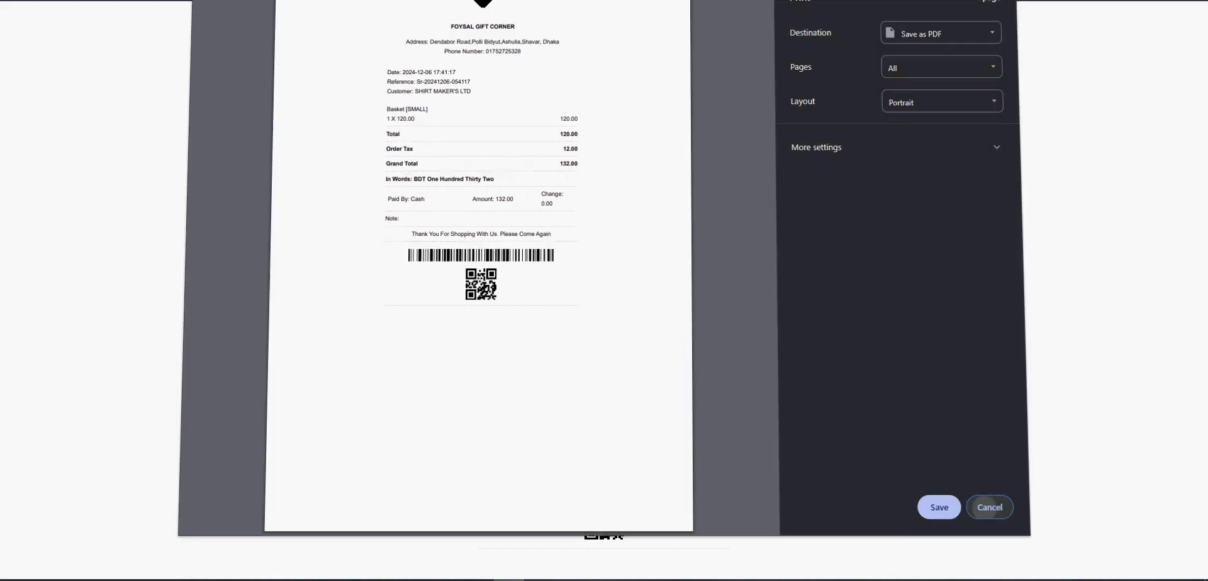
# - Cancel the receipt print, leave the POS without adding a cash register, and check the revenue on the dashboard
pyautogui.click(978, 494)
pyautogui.click(541, 27)
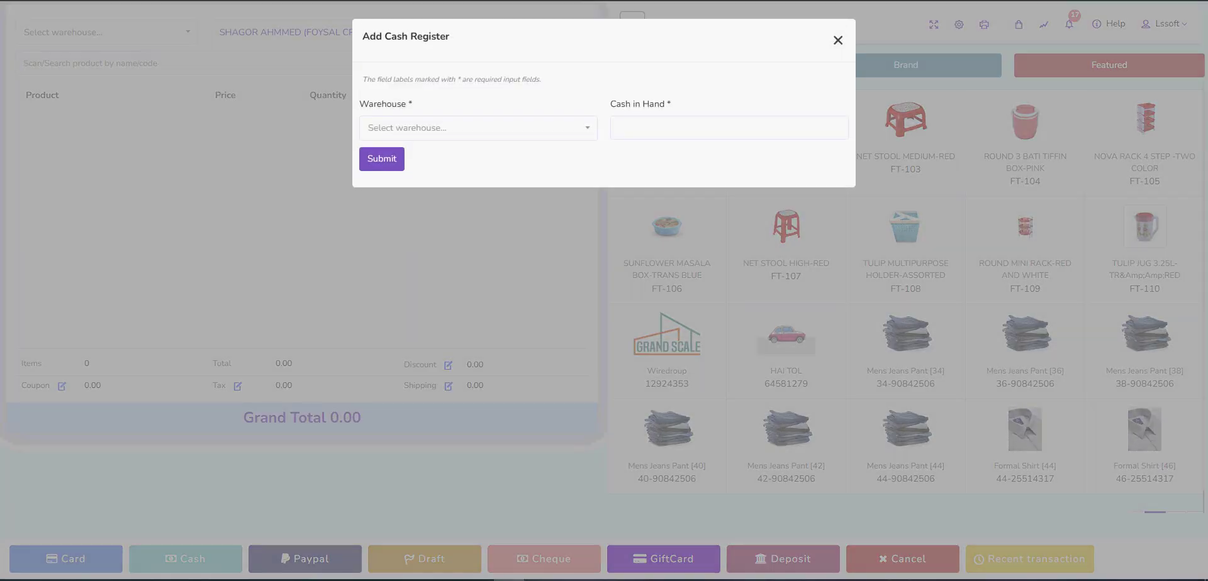
pyautogui.click(838, 41)
pyautogui.click(632, 24)
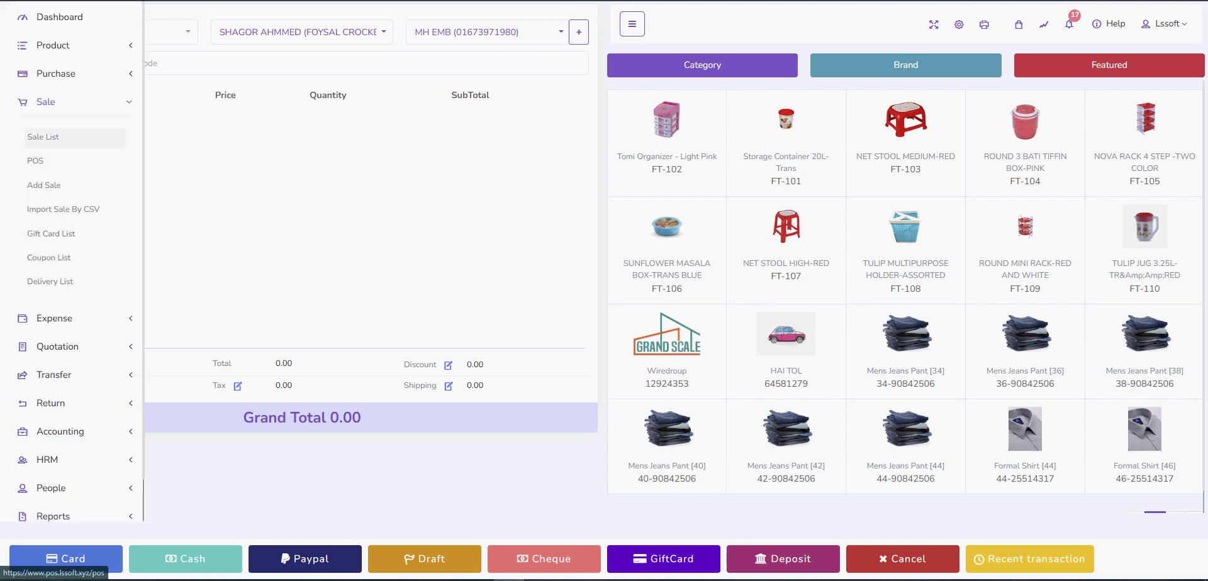
pyautogui.click(59, 17)
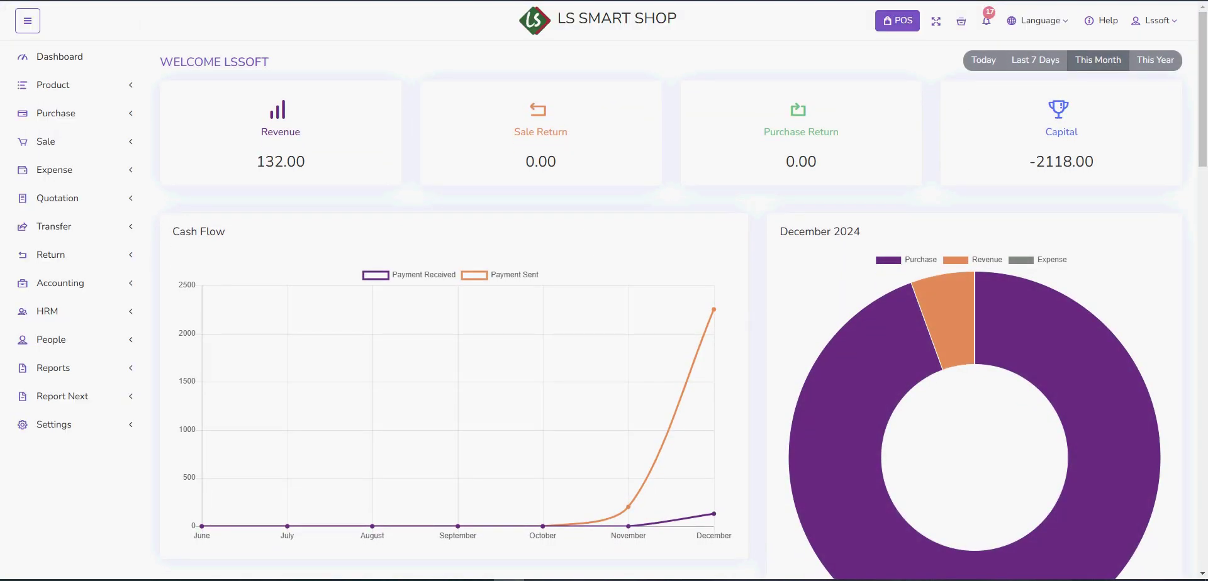
pyautogui.doubleClick(280, 162)
pyautogui.click(225, 232)
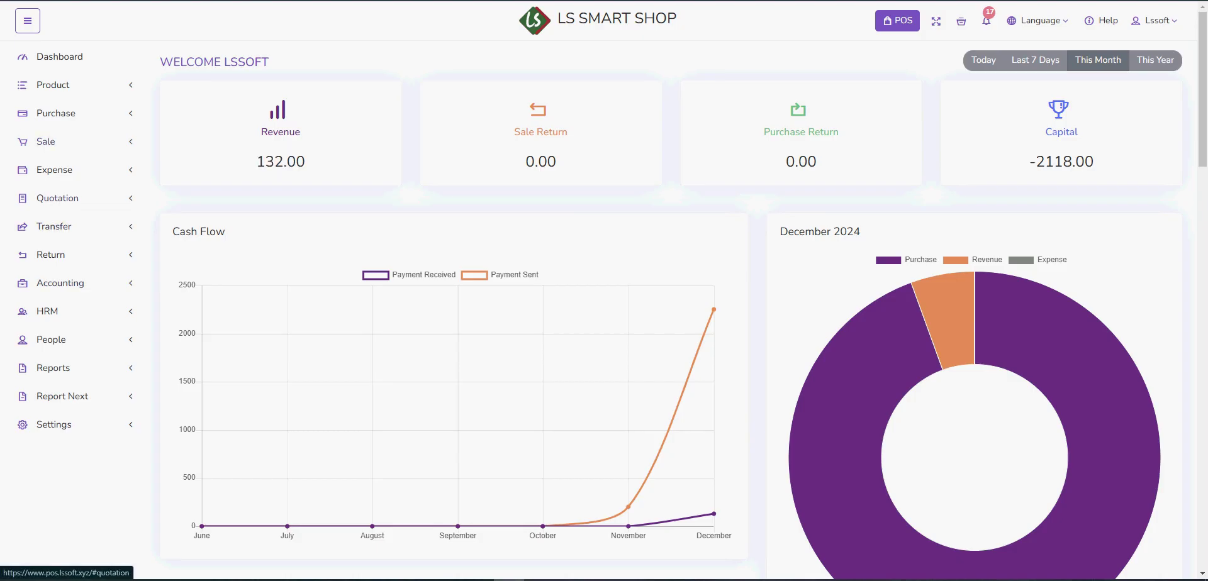
# - View the expense categories and the list of recorded expenses
pyautogui.click(54, 170)
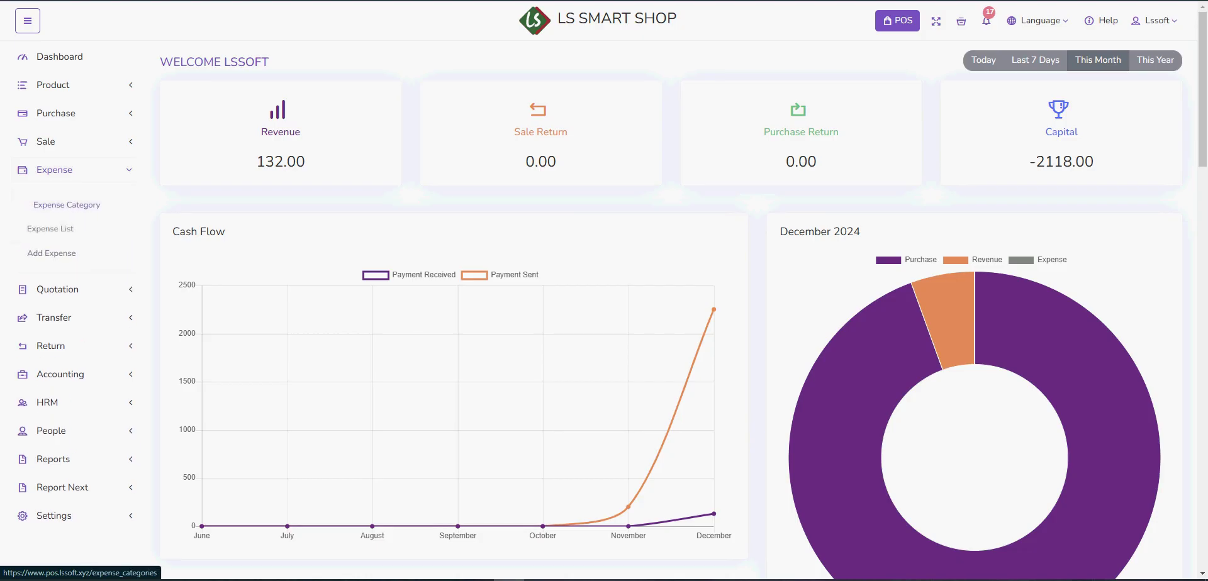
pyautogui.click(63, 204)
pyautogui.scroll(-1, 670, 314)
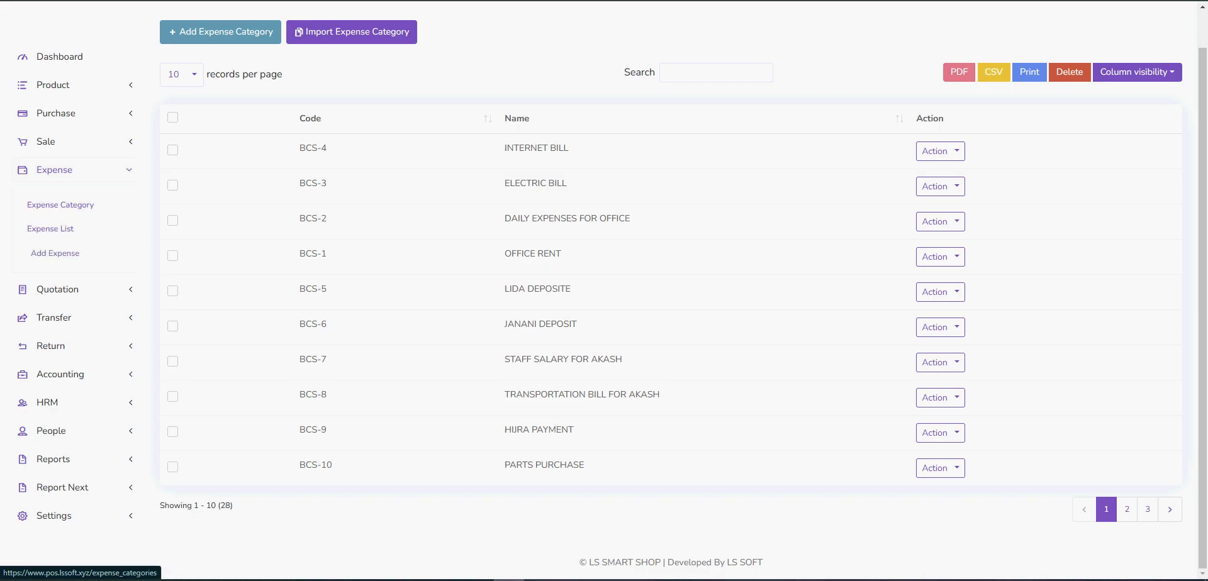
pyautogui.click(51, 228)
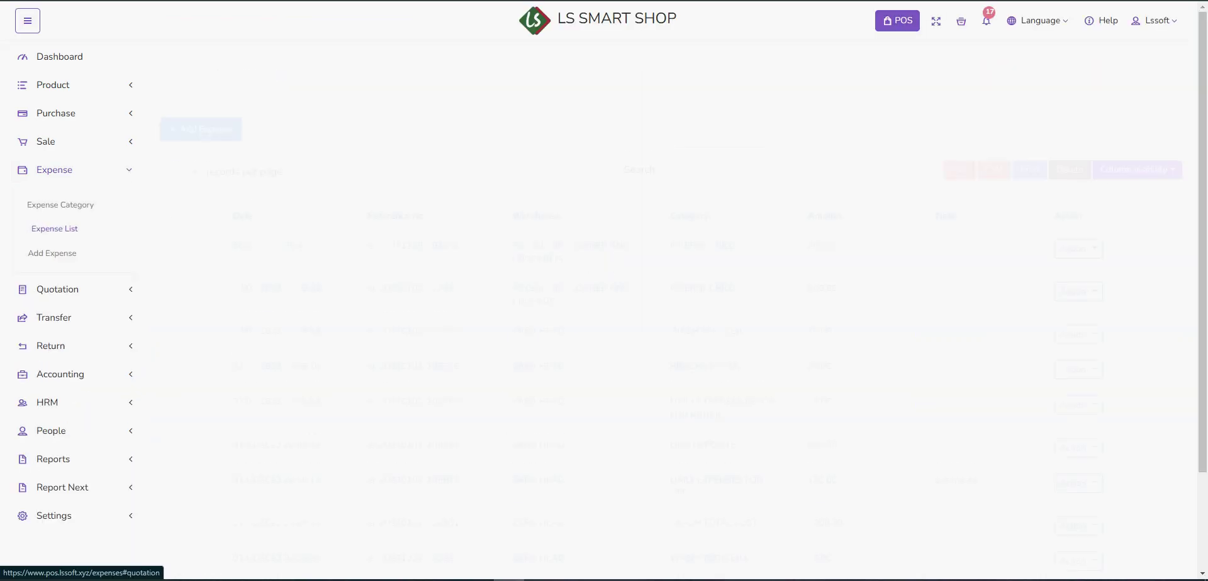
# - Reveal the quotation options and view the list of stock transfers
pyautogui.click(57, 288)
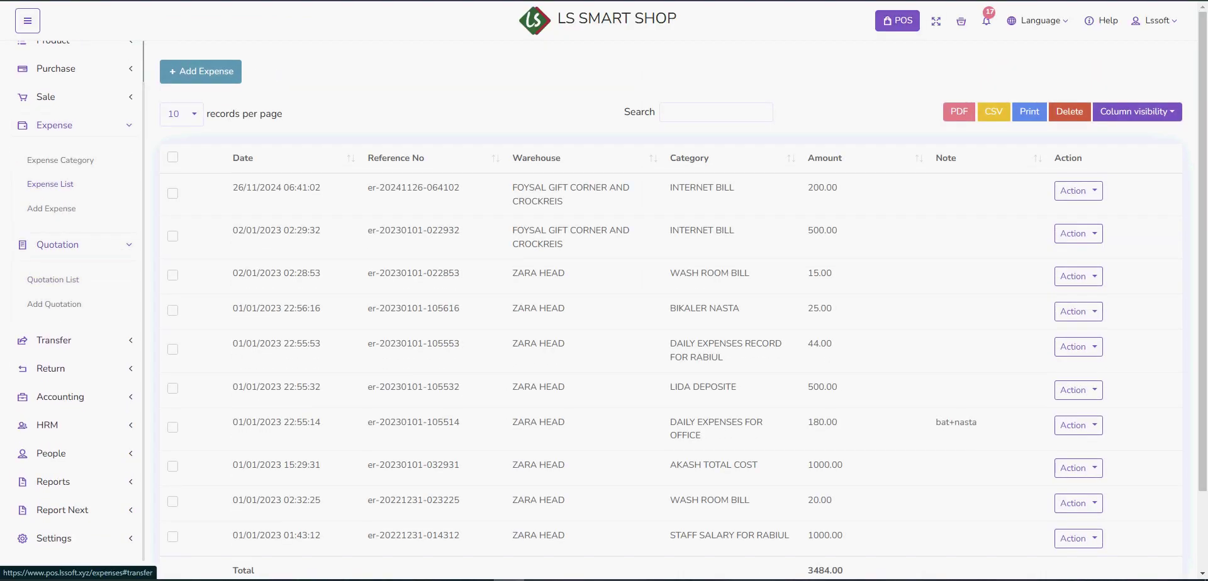
pyautogui.click(54, 340)
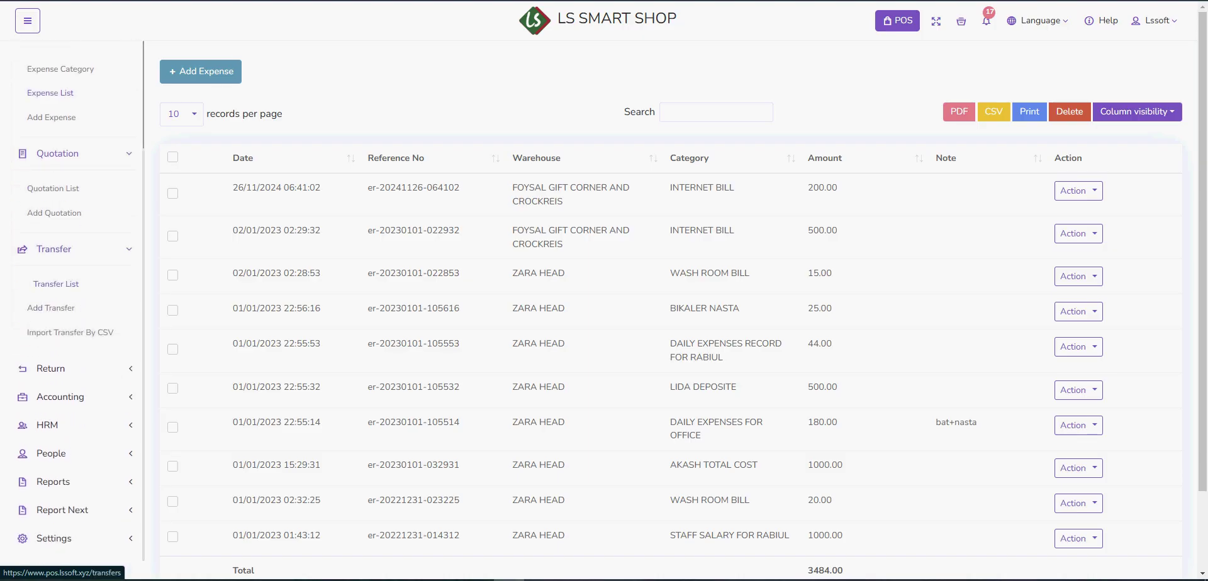
pyautogui.click(56, 284)
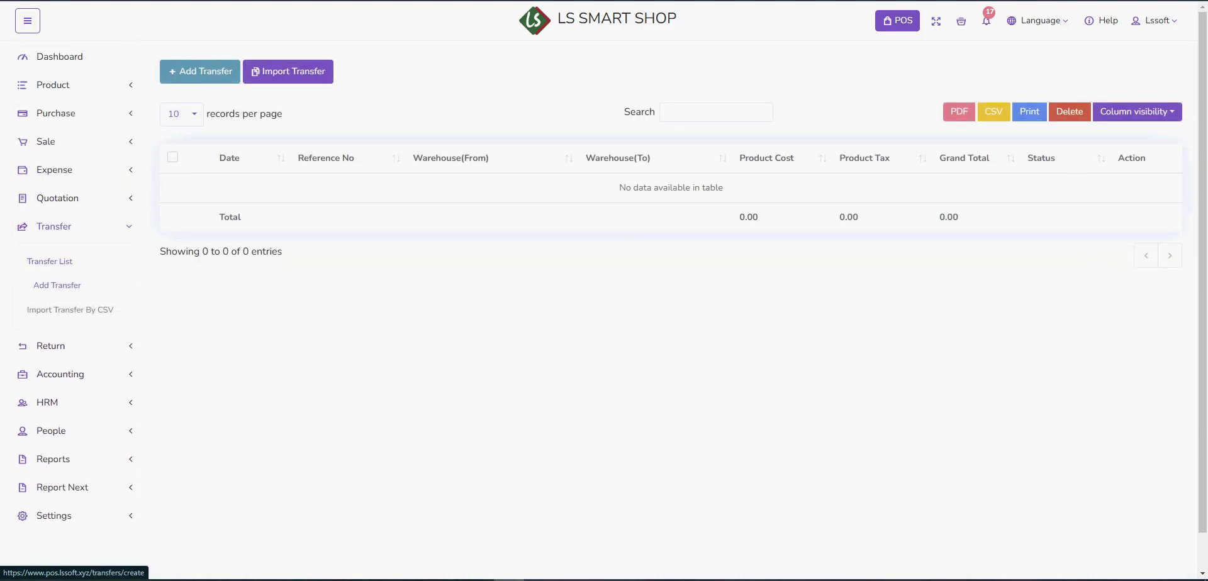
pyautogui.scroll(-1, 76, 310)
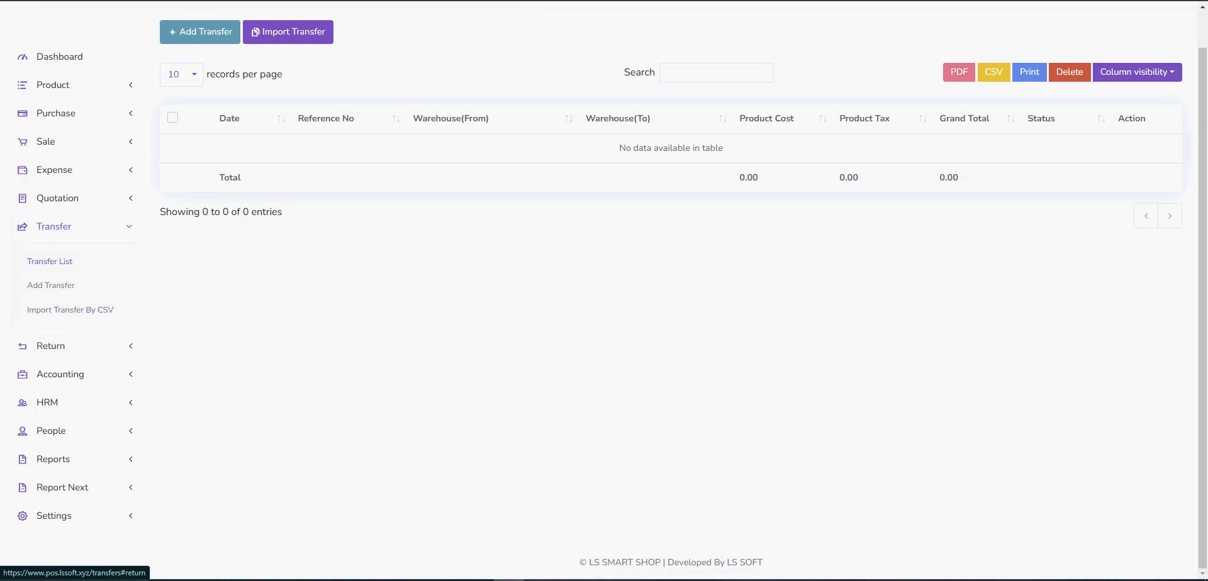
# - View the list of sale returns and the list of purchase returns
pyautogui.click(51, 346)
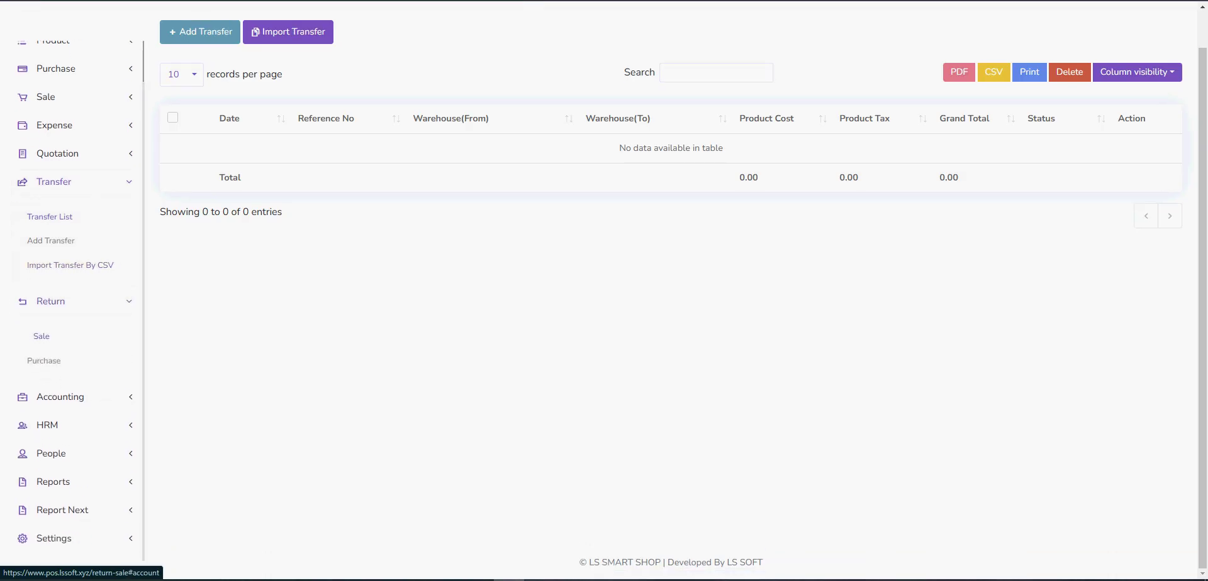
pyautogui.click(41, 336)
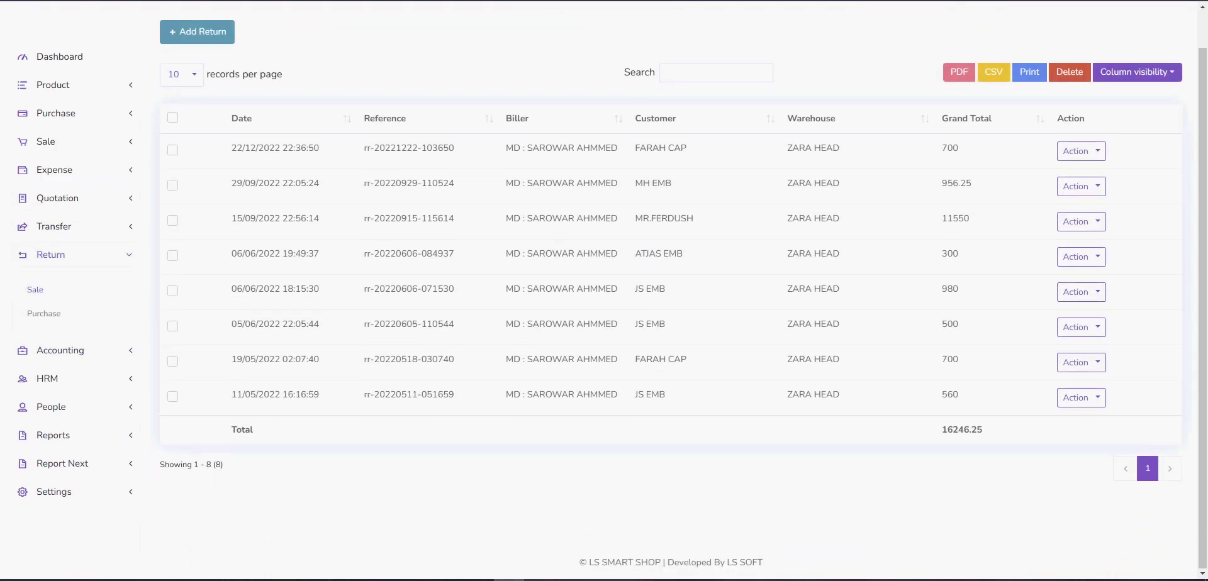
pyautogui.click(45, 313)
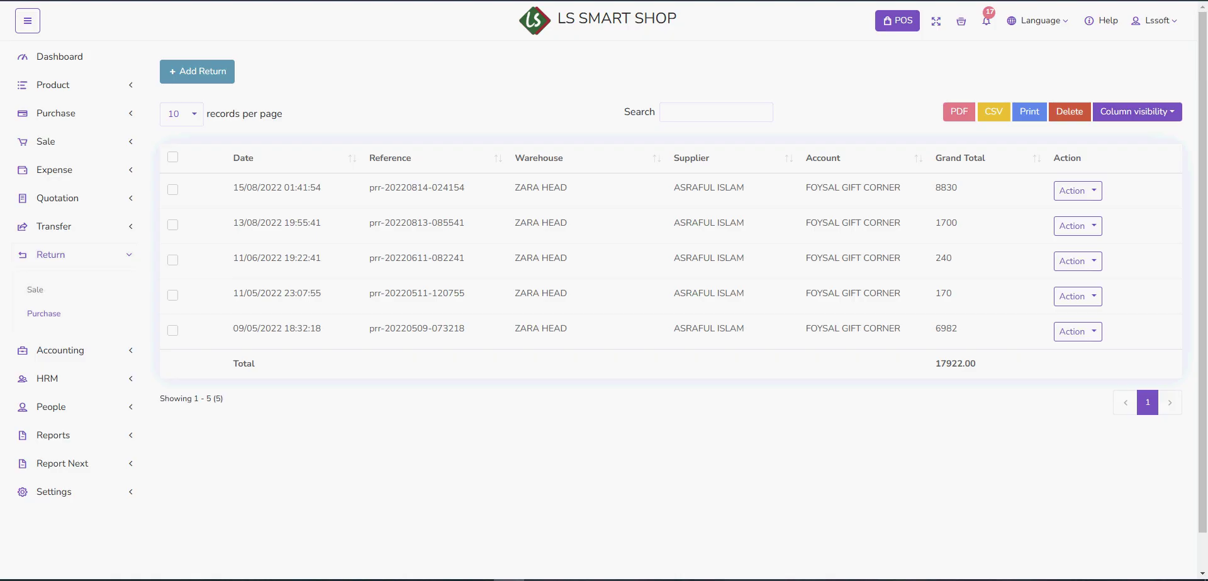
# - View the account list and open the form for adding an account
pyautogui.click(60, 350)
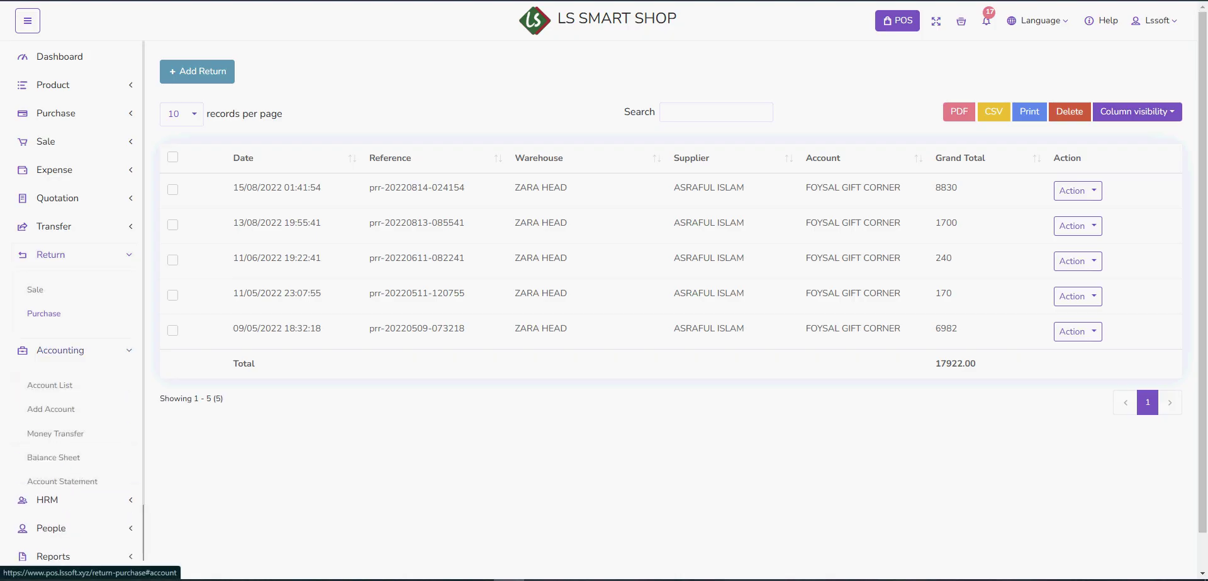
pyautogui.scroll(-1, 60, 328)
pyautogui.click(56, 328)
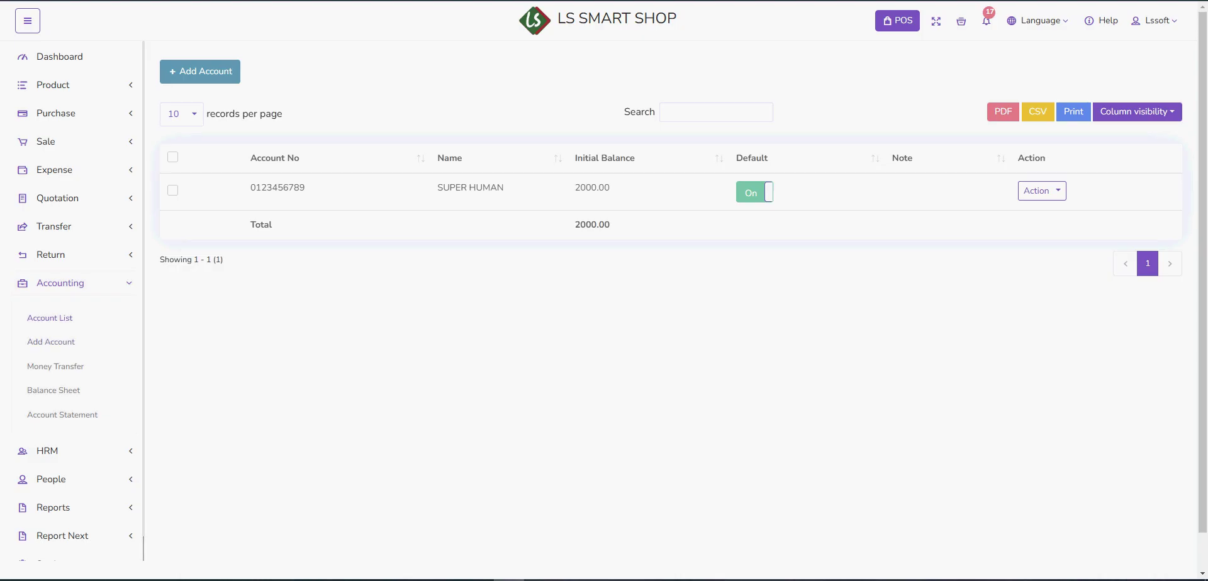
pyautogui.click(51, 342)
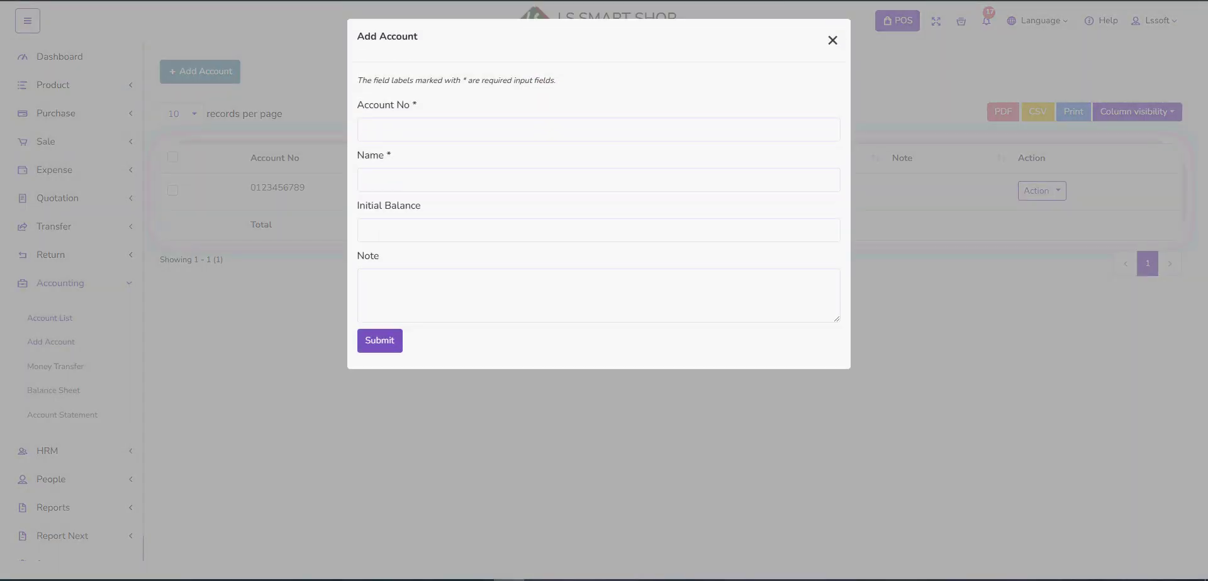
# - Leave the new account form unfilled and view the money transfers and the balance sheet
pyautogui.click(58, 390)
pyautogui.click(56, 367)
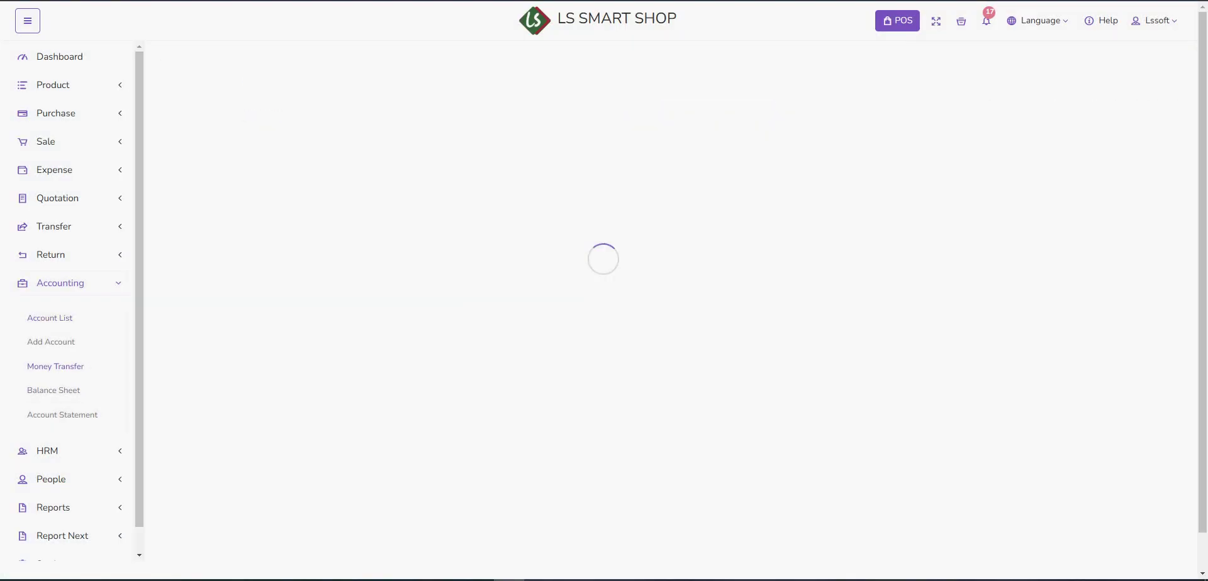
pyautogui.click(54, 390)
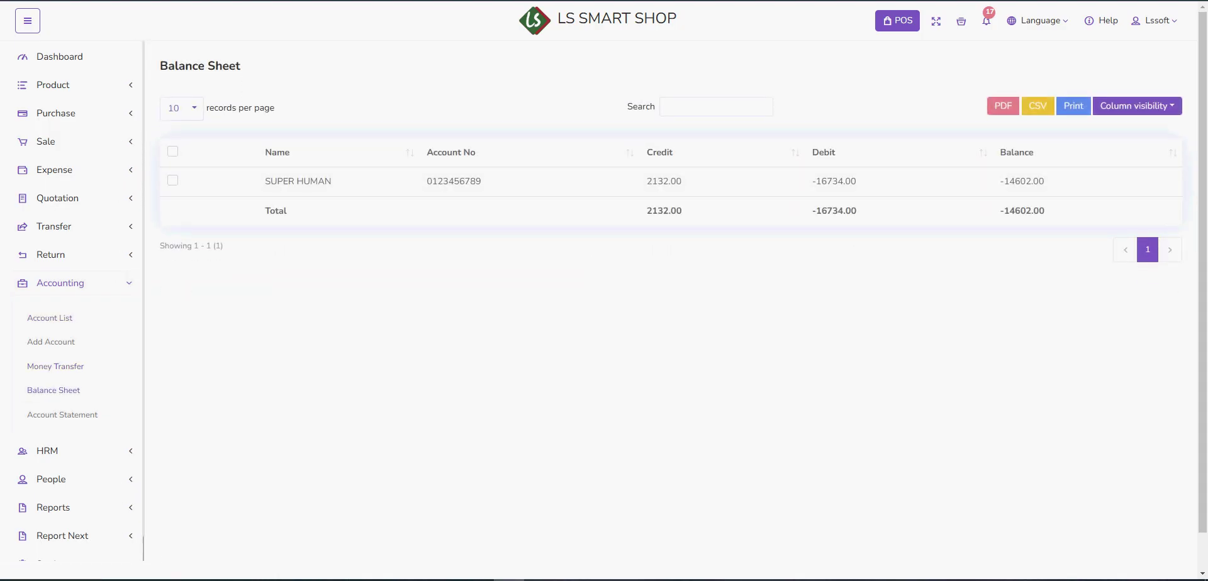
pyautogui.click(63, 414)
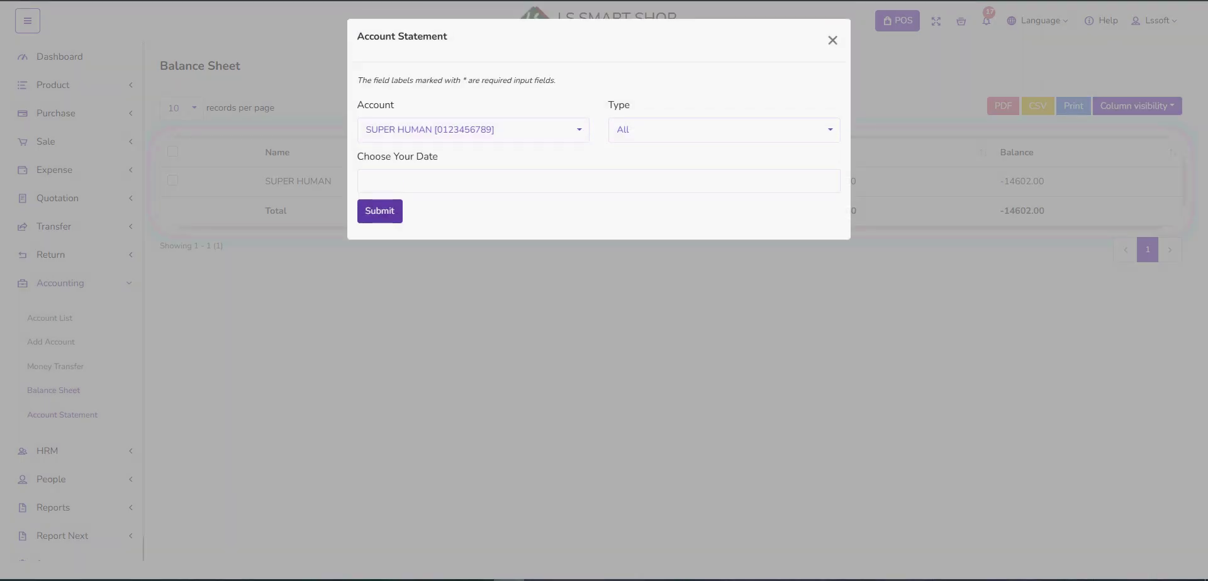
pyautogui.click(479, 181)
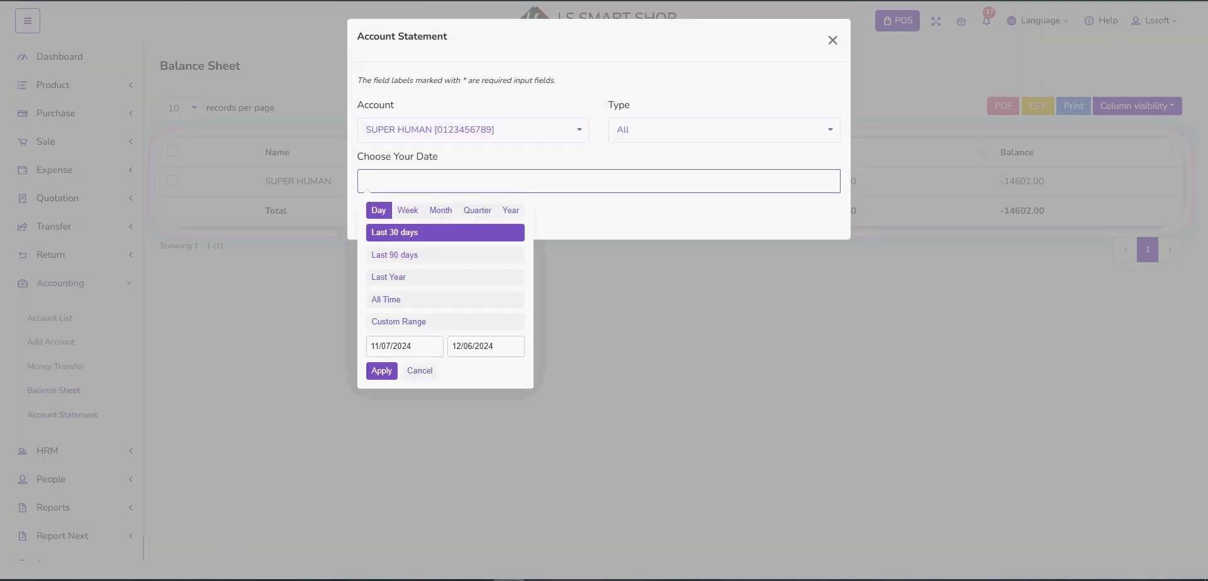
pyautogui.click(823, 129)
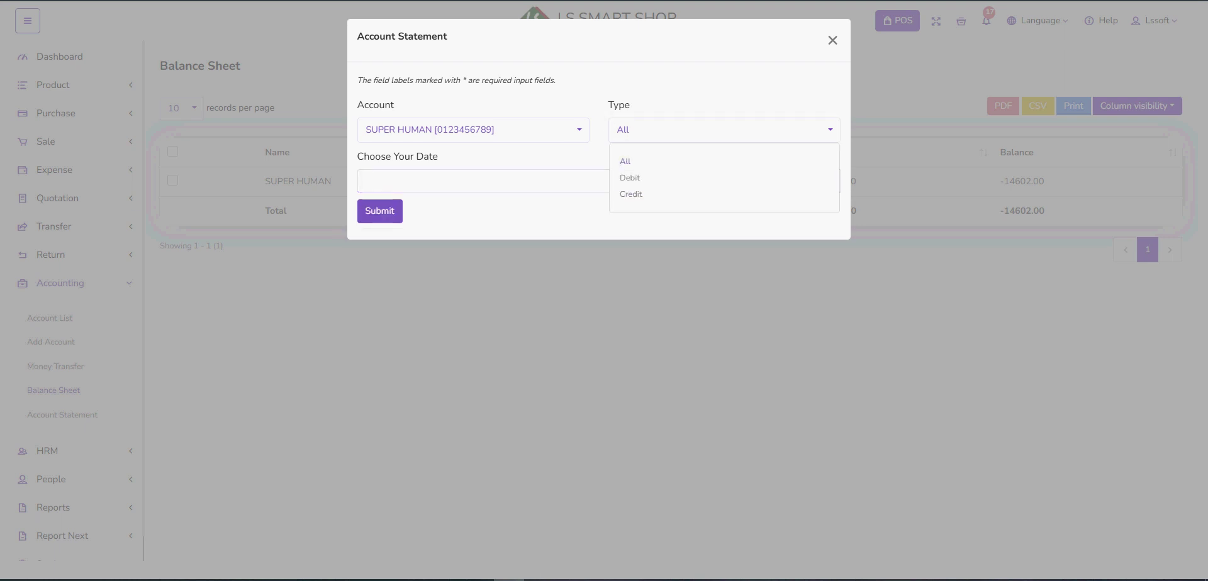
pyautogui.click(573, 129)
pyautogui.click(440, 161)
pyautogui.click(366, 181)
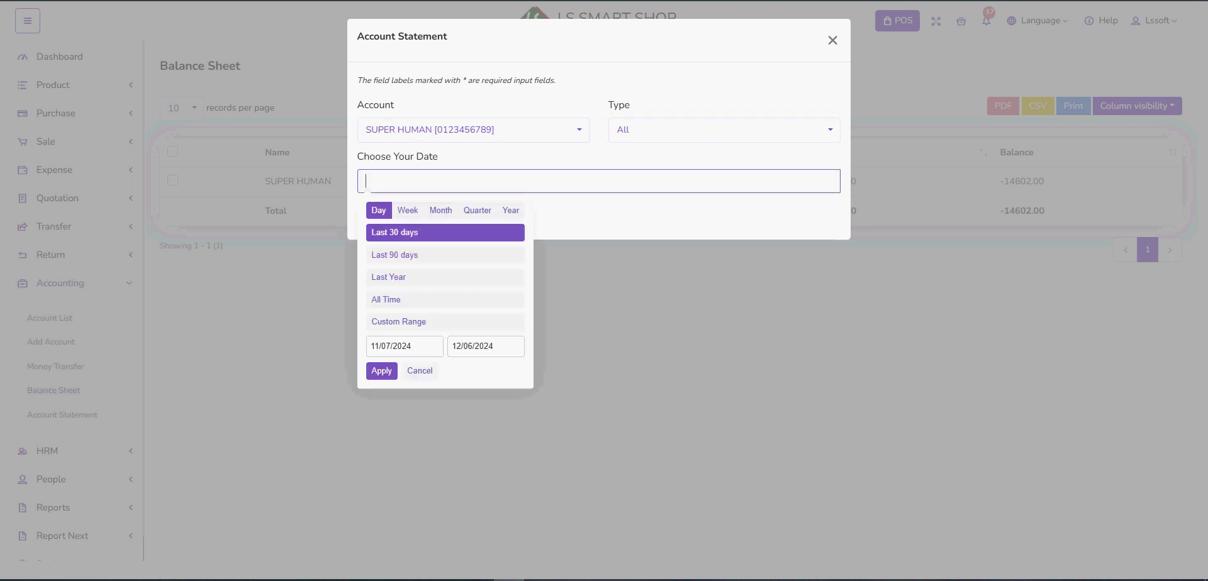
pyautogui.click(833, 40)
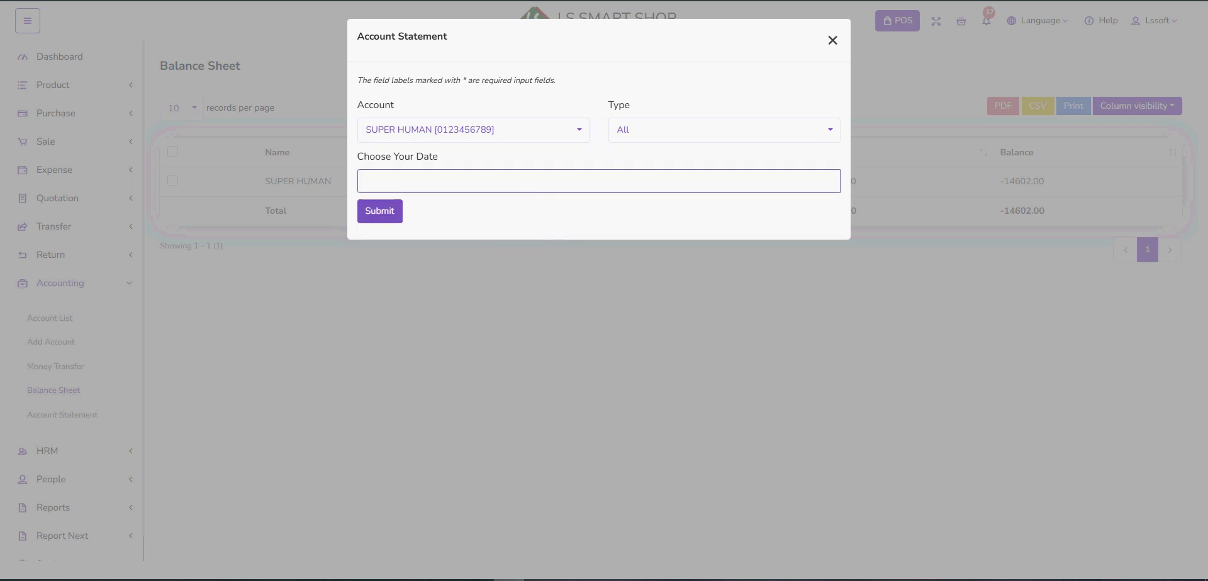
# - Generate and review the SUPER HUMAN account statement for all types, with a custom date range of 2023-01-01 to 2024-12-06
pyautogui.scroll(-1, 56, 365)
pyautogui.click(62, 389)
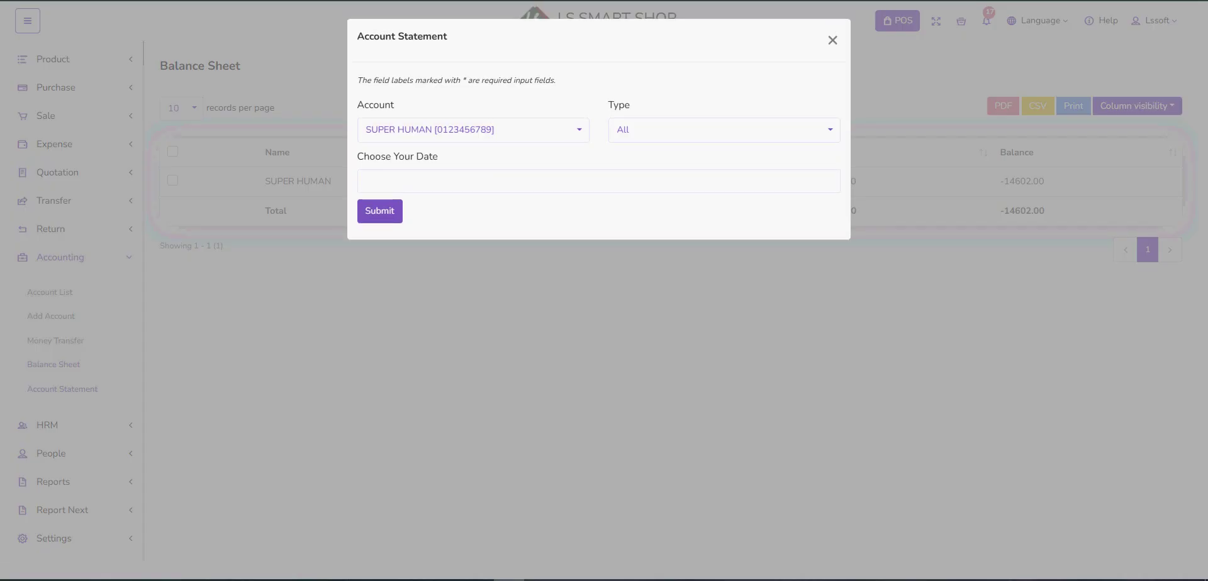
pyautogui.click(380, 211)
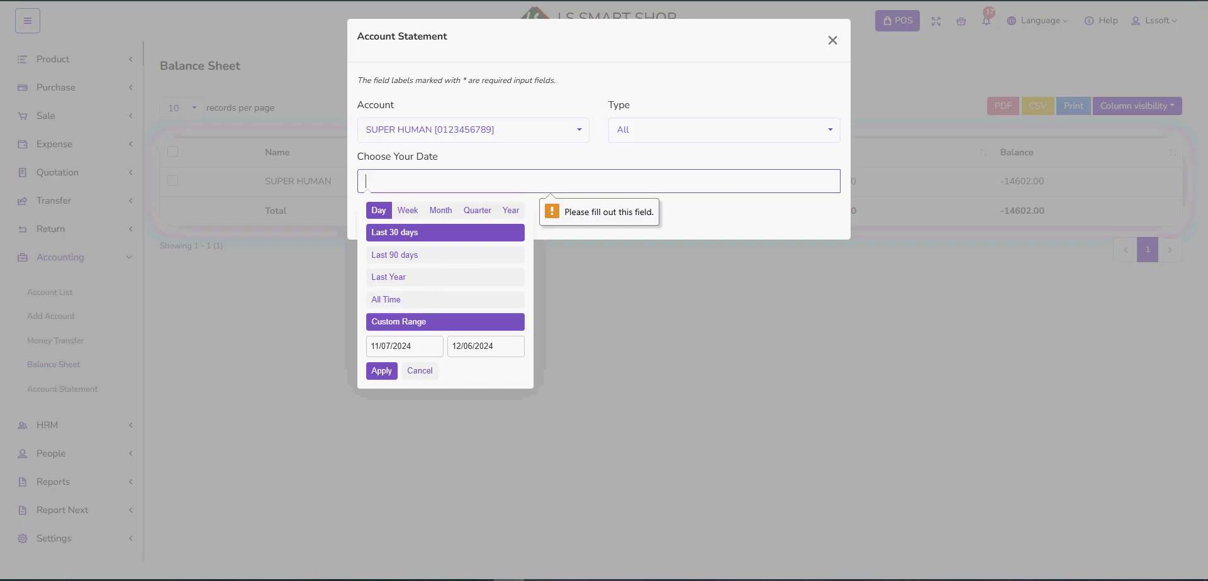
pyautogui.click(402, 321)
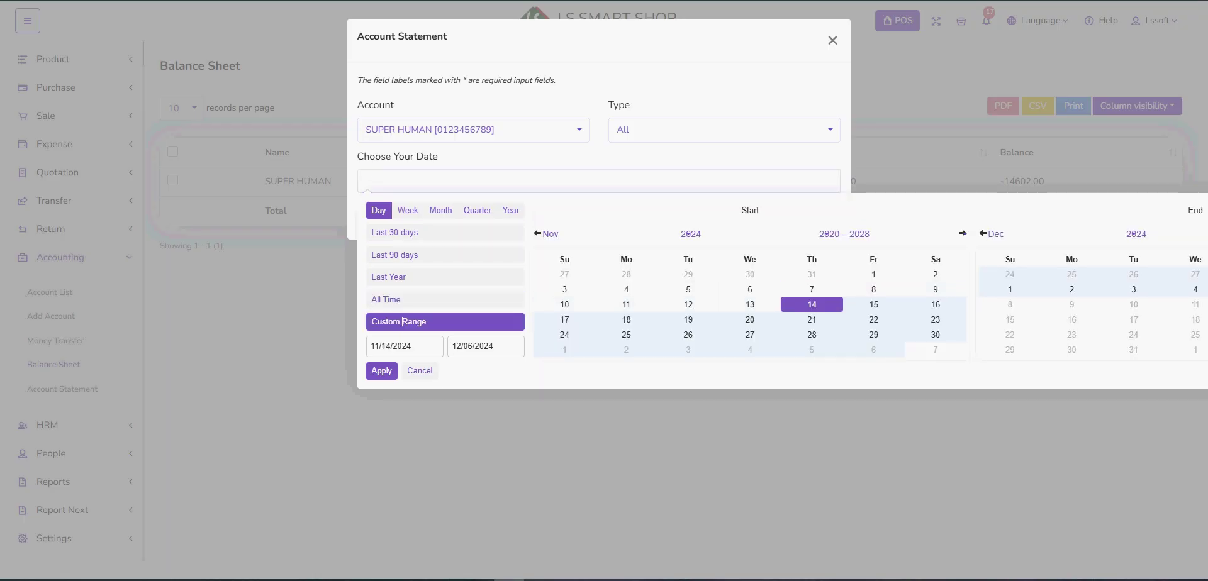
pyautogui.click(511, 210)
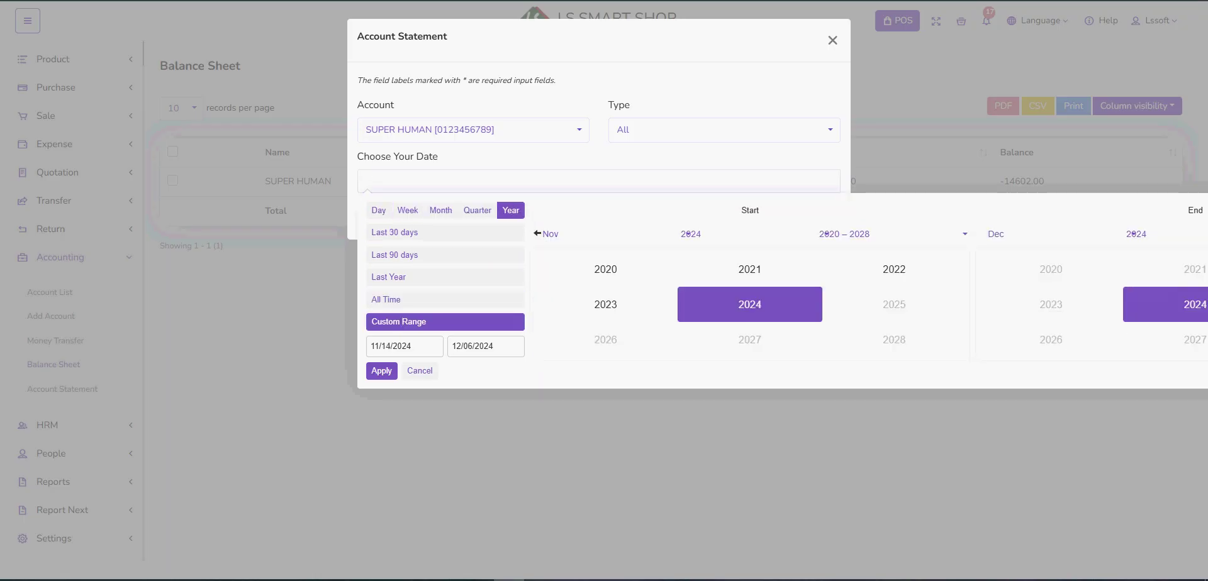
pyautogui.click(606, 305)
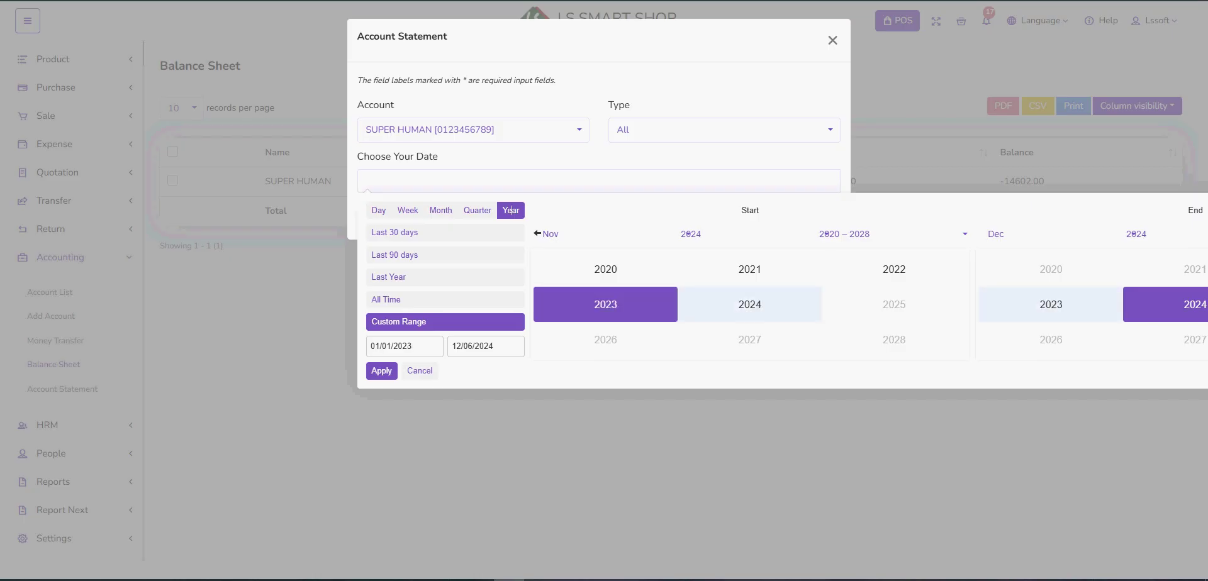
pyautogui.click(381, 371)
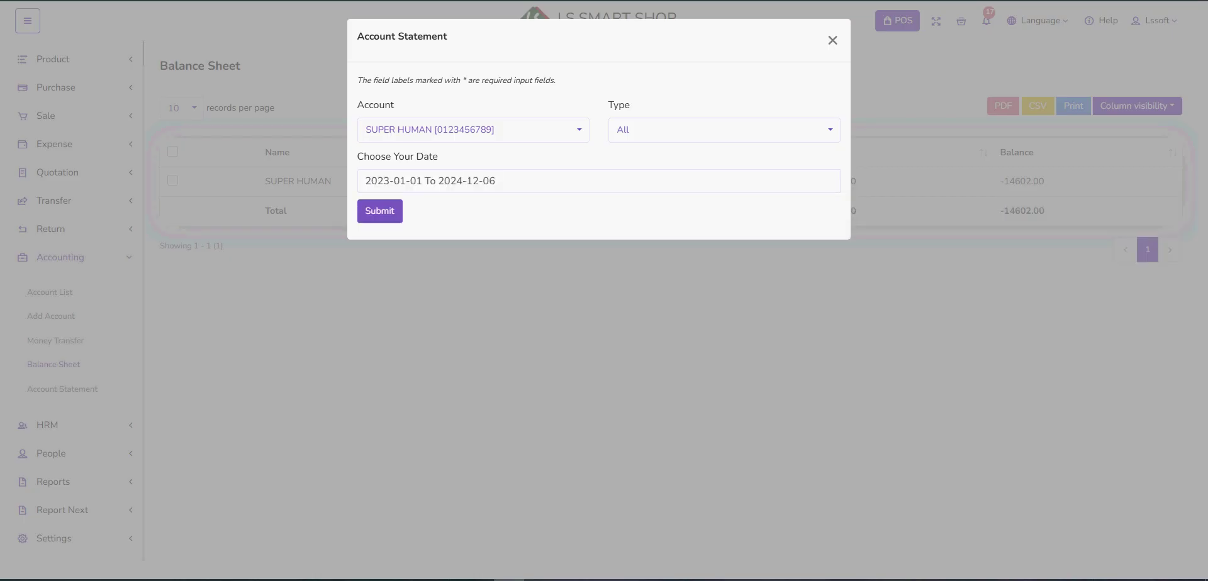
pyautogui.click(379, 211)
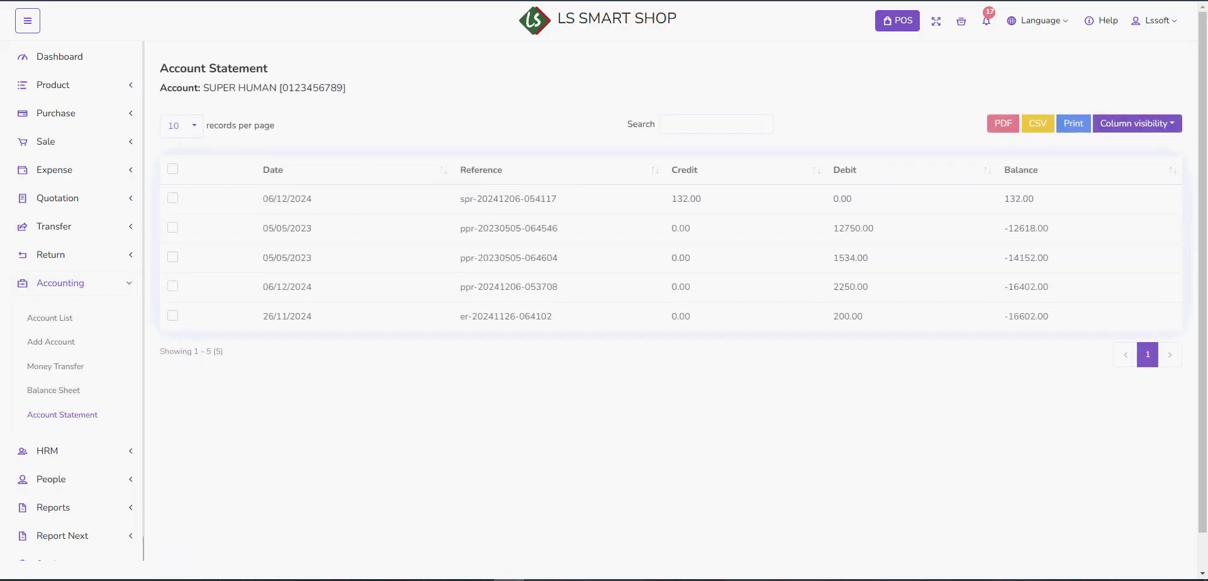
pyautogui.scroll(-2, 671, 314)
pyautogui.scroll(2, 670, 247)
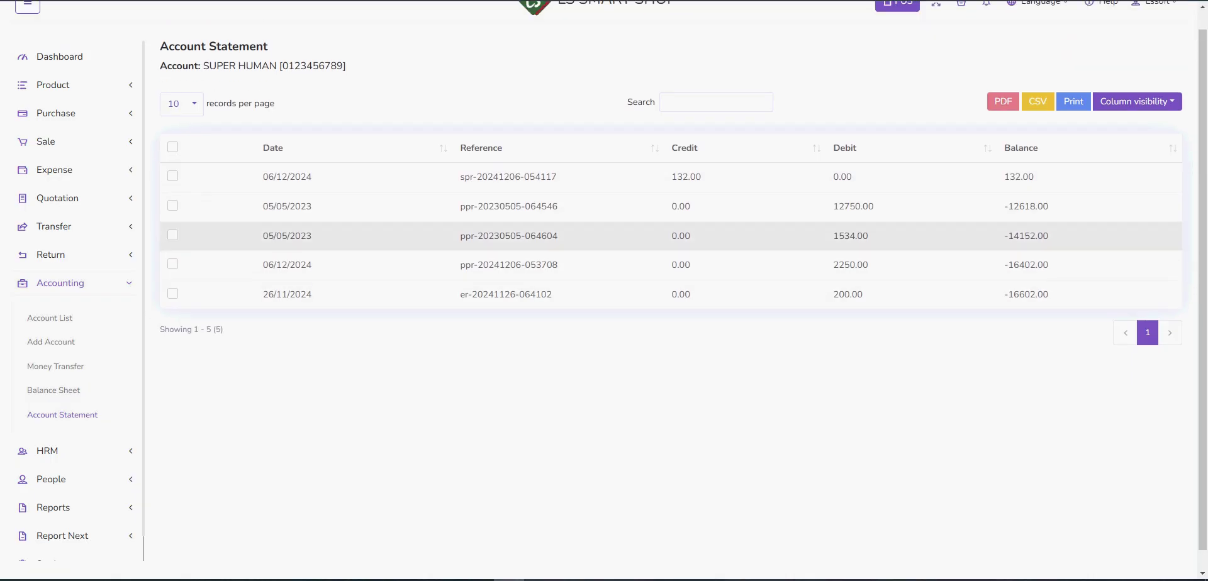
# - View the HRM lists of departments, employees and attendance records
pyautogui.scroll(-1, 52, 341)
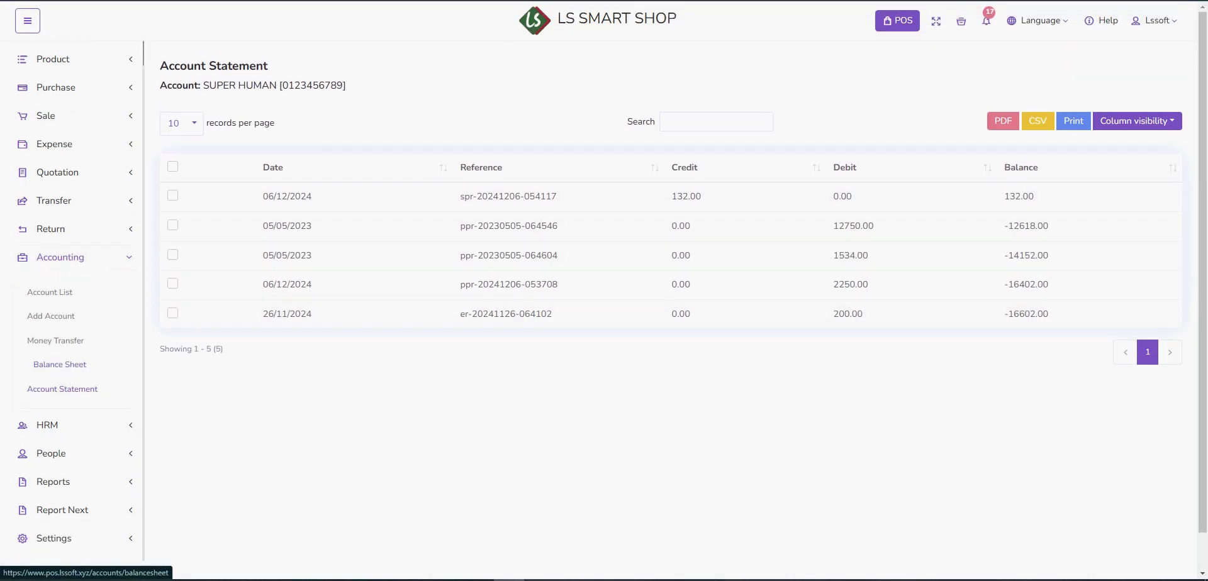
pyautogui.click(48, 426)
pyautogui.scroll(-3, 47, 406)
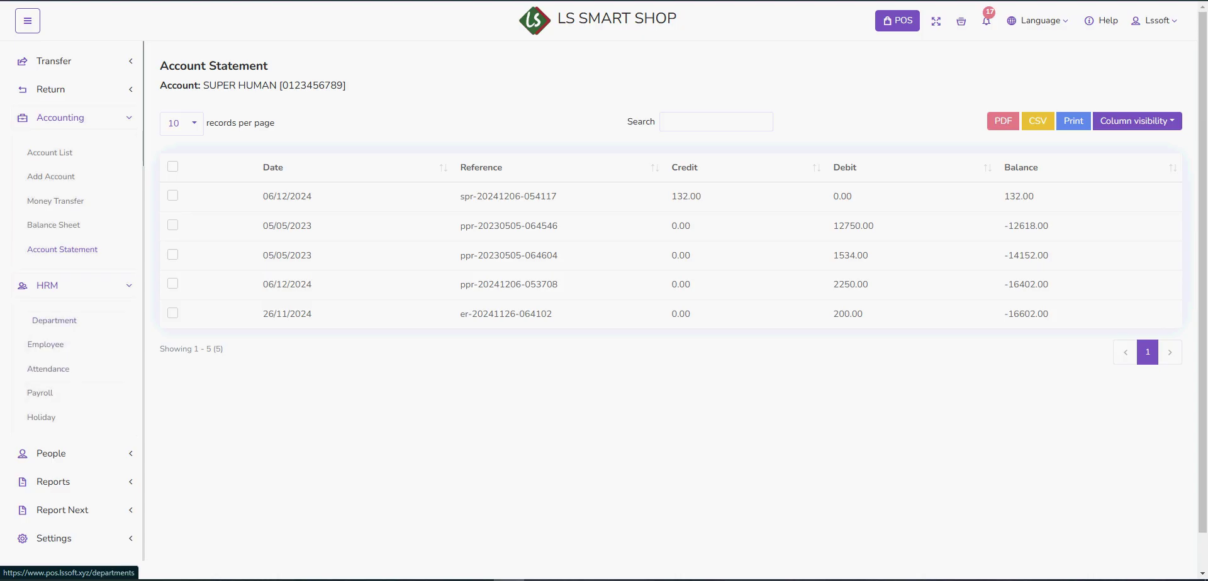
pyautogui.click(50, 320)
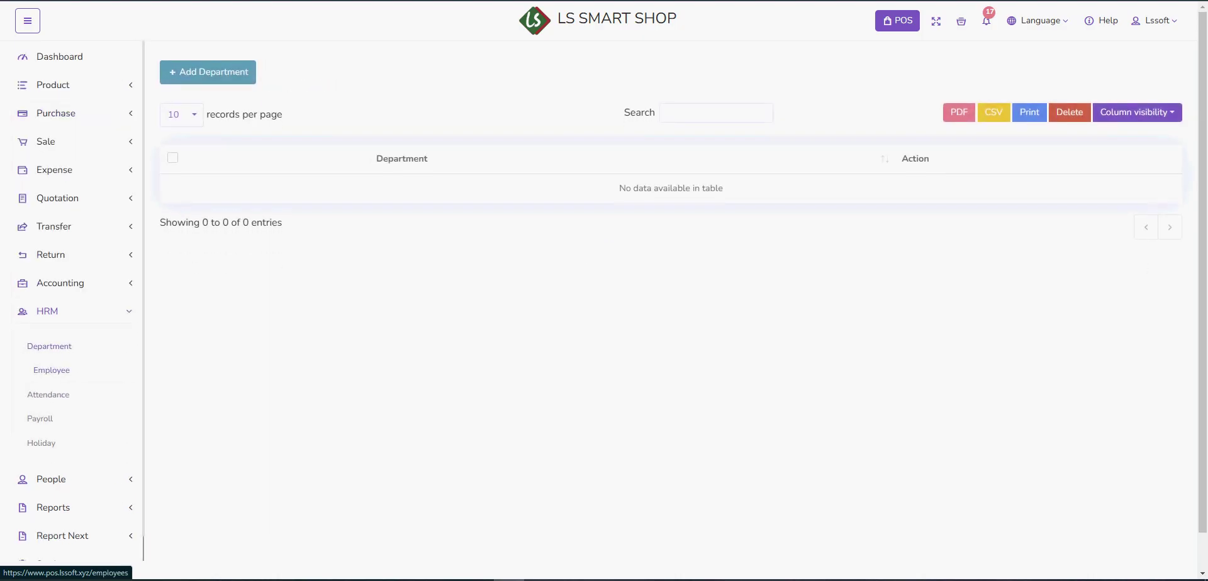
pyautogui.click(46, 370)
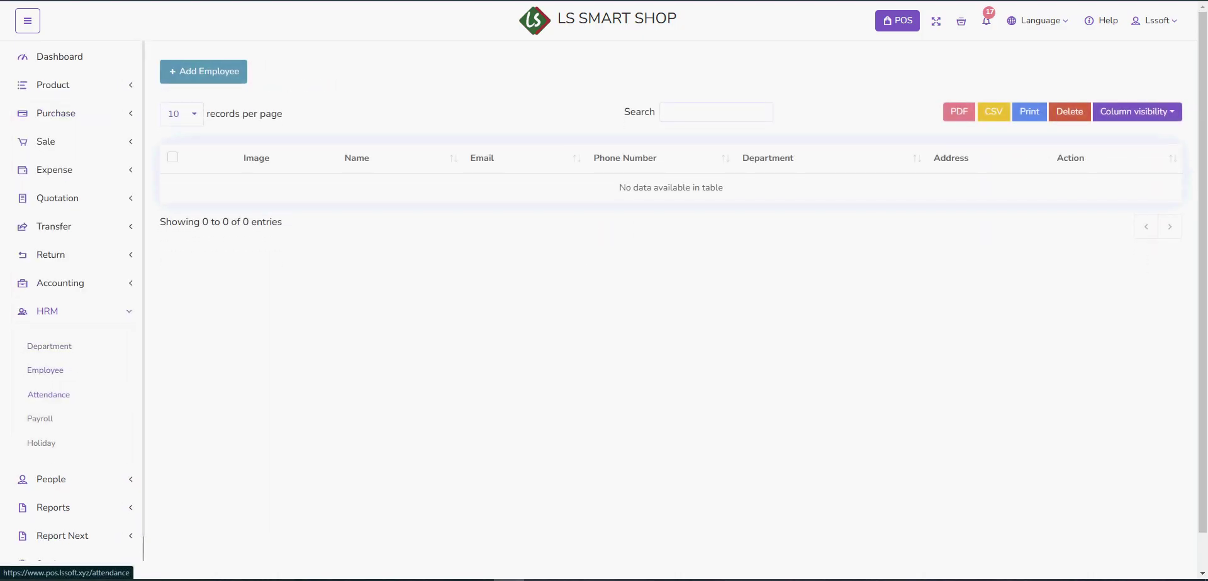
pyautogui.click(48, 395)
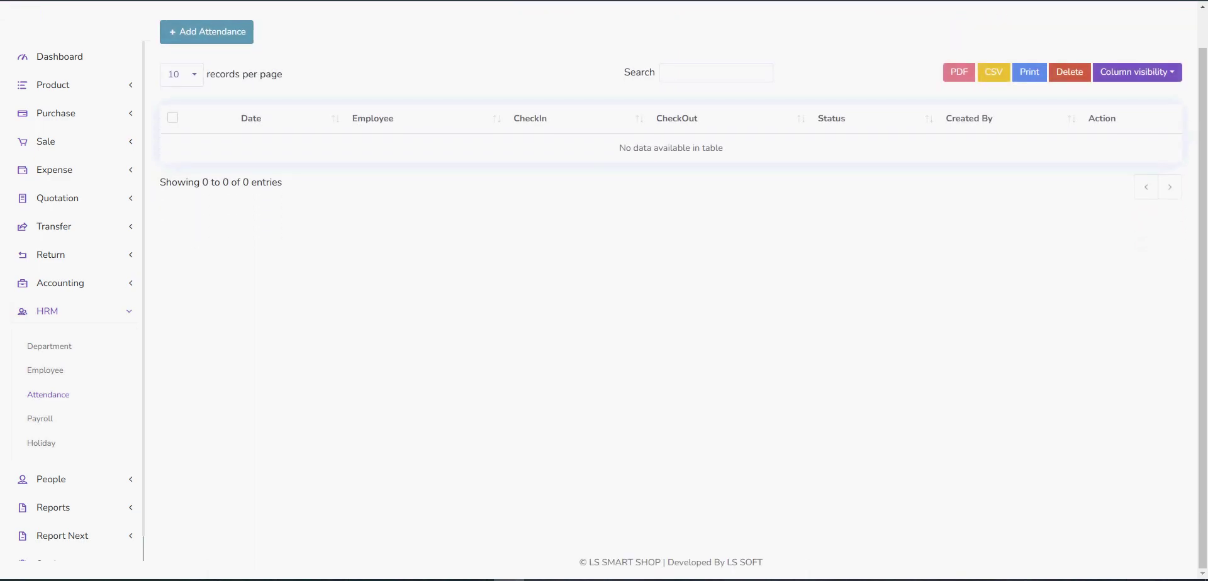
# - Open the form for adding attendance, look over its check-in, check-out and note fields, and close it unfilled
pyautogui.click(207, 32)
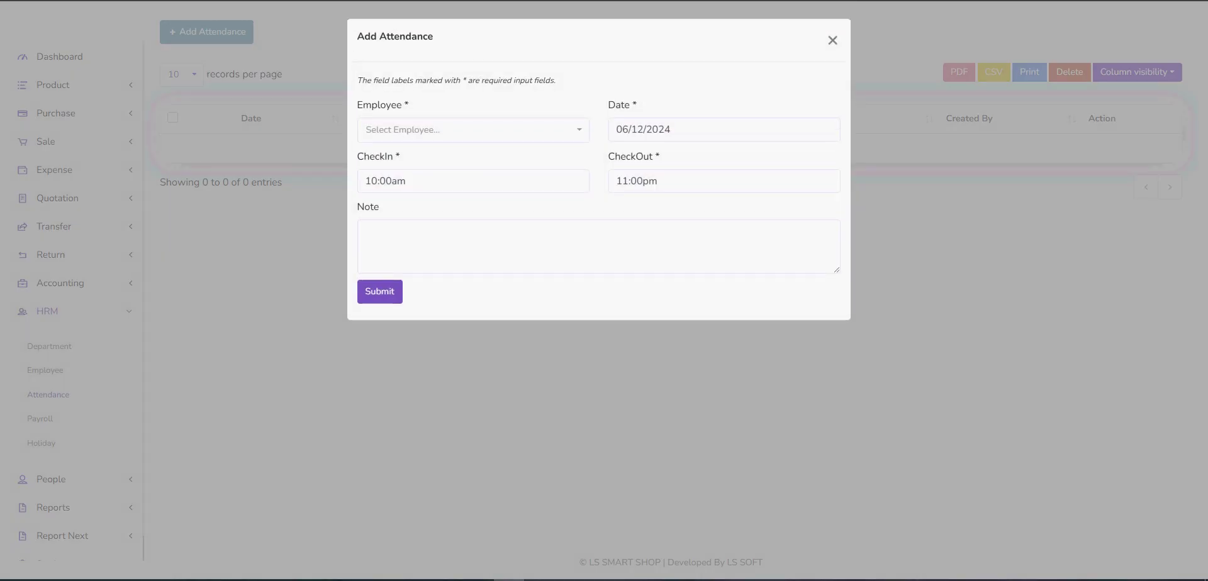
pyautogui.click(473, 181)
pyautogui.click(723, 181)
pyautogui.click(379, 207)
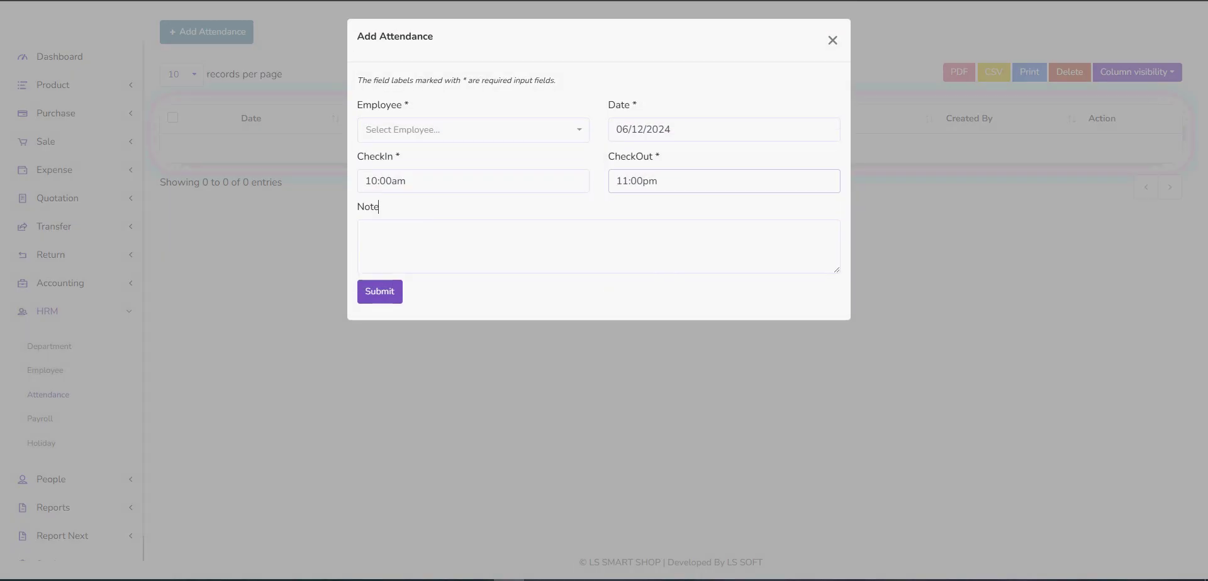
pyautogui.click(281, 264)
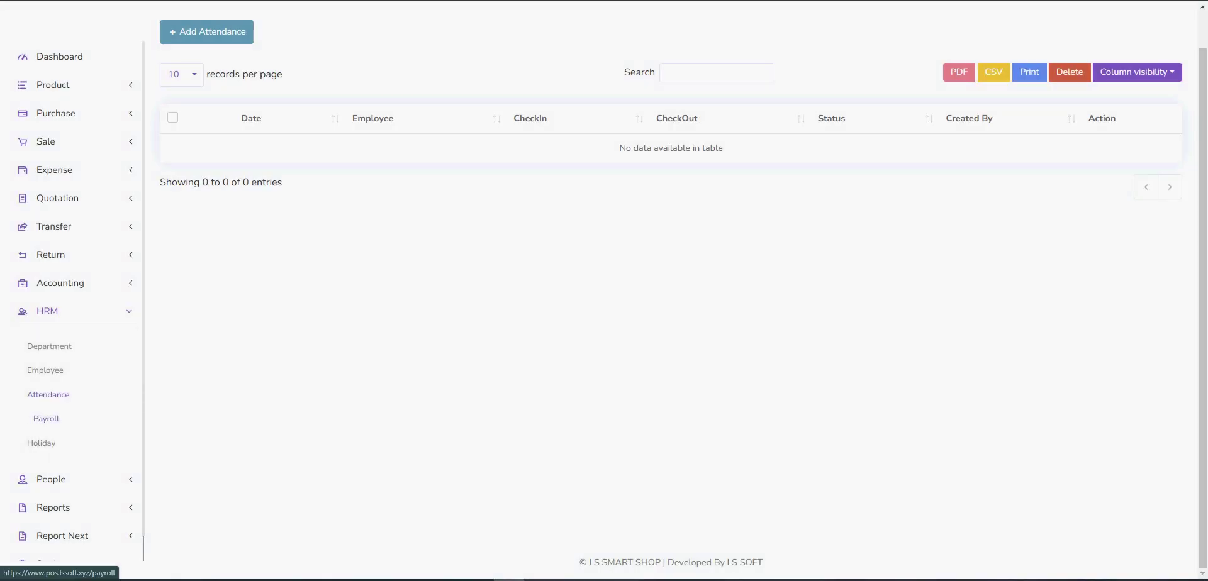
# - View the payroll list and look at the employee selection in the add payroll form, closing it without an entry
pyautogui.click(40, 419)
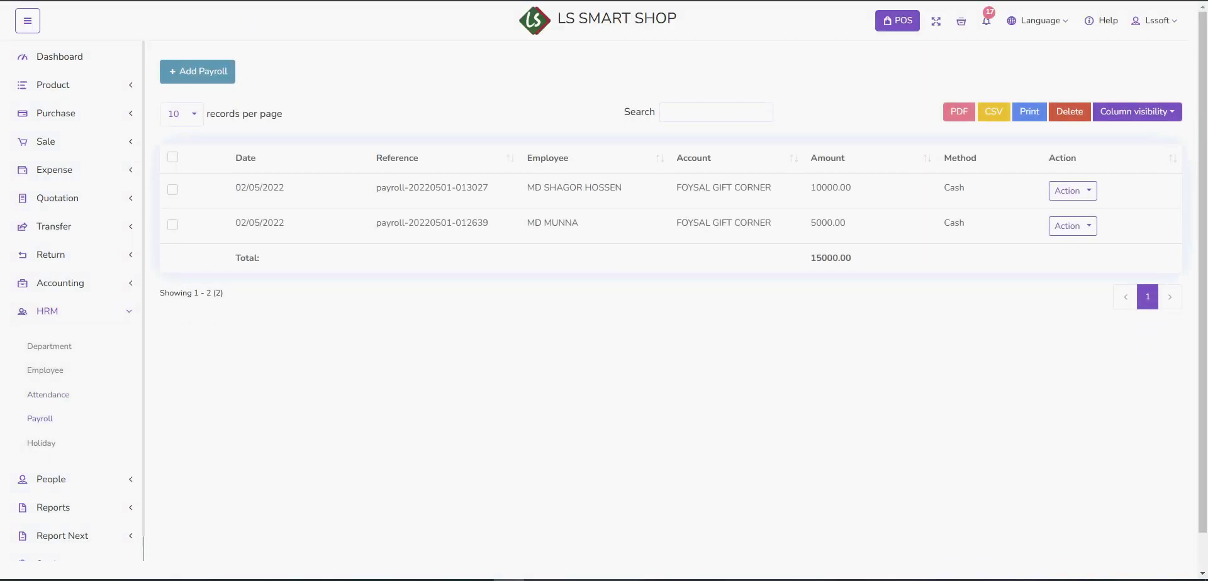
pyautogui.scroll(-1, 671, 252)
pyautogui.click(197, 32)
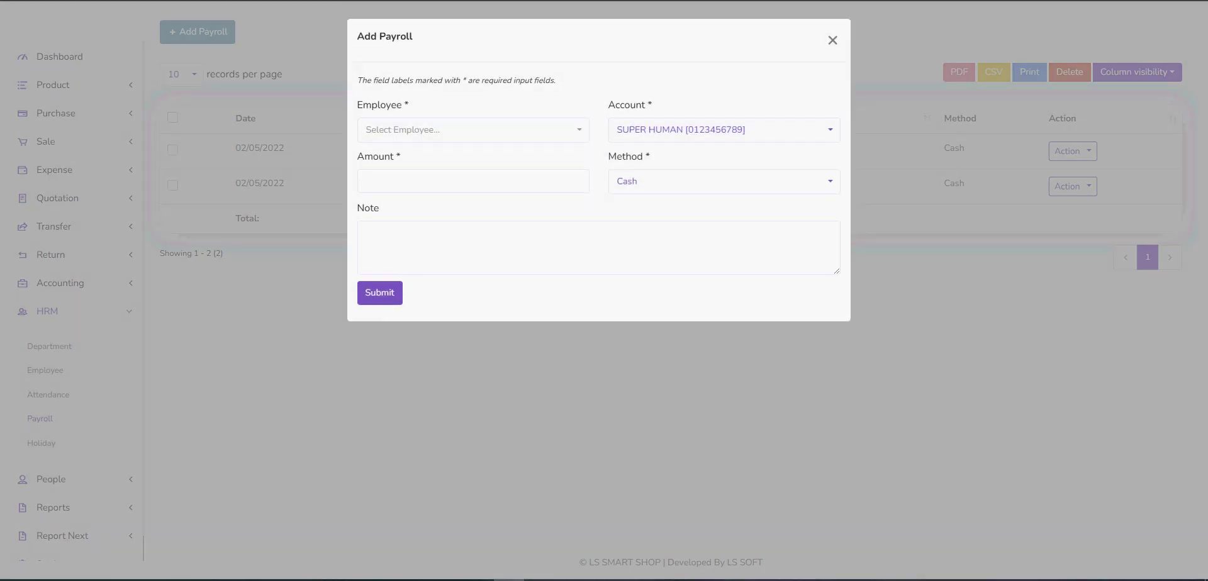
pyautogui.click(573, 130)
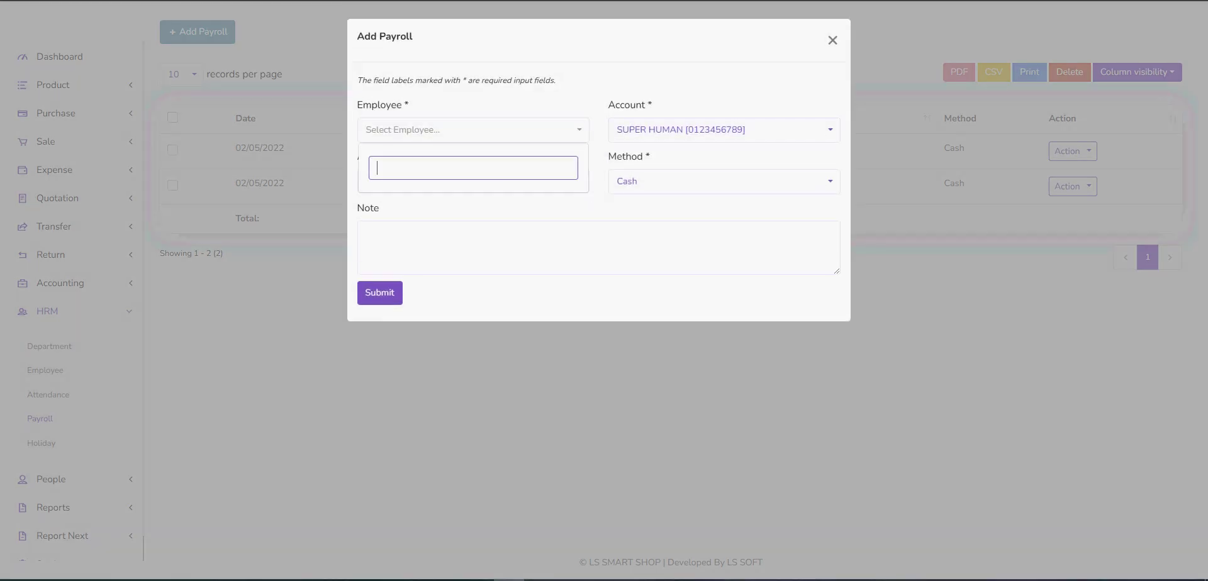
pyautogui.click(574, 130)
pyautogui.click(832, 40)
# - Look through the People section's entries for users, customers, billers and suppliers
pyautogui.scroll(-1, 54, 377)
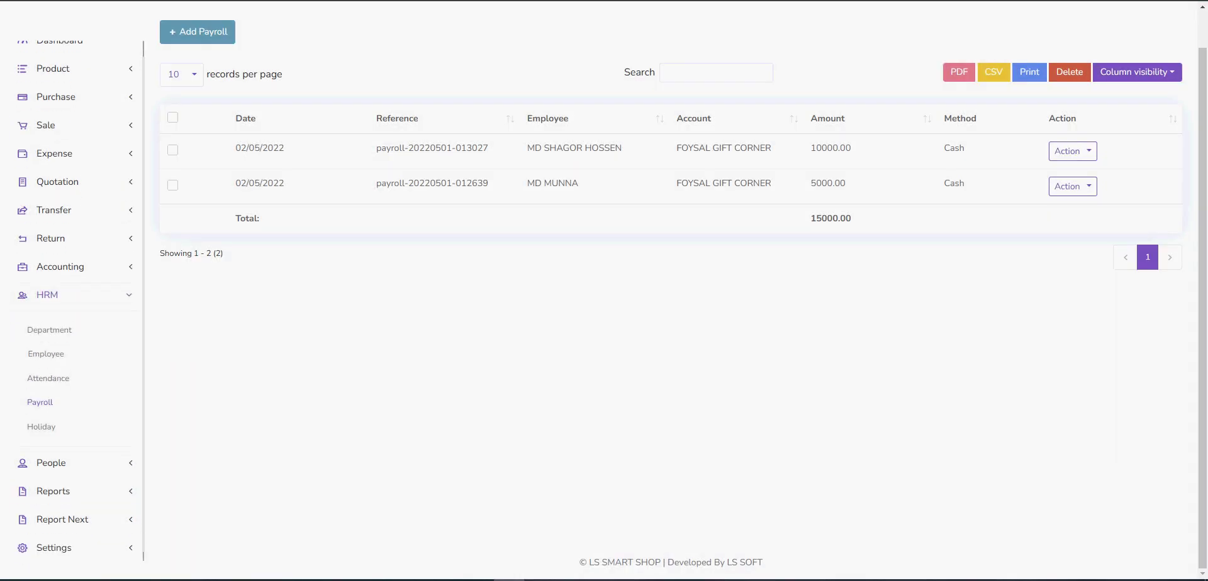
pyautogui.click(51, 453)
pyautogui.scroll(-3, 51, 314)
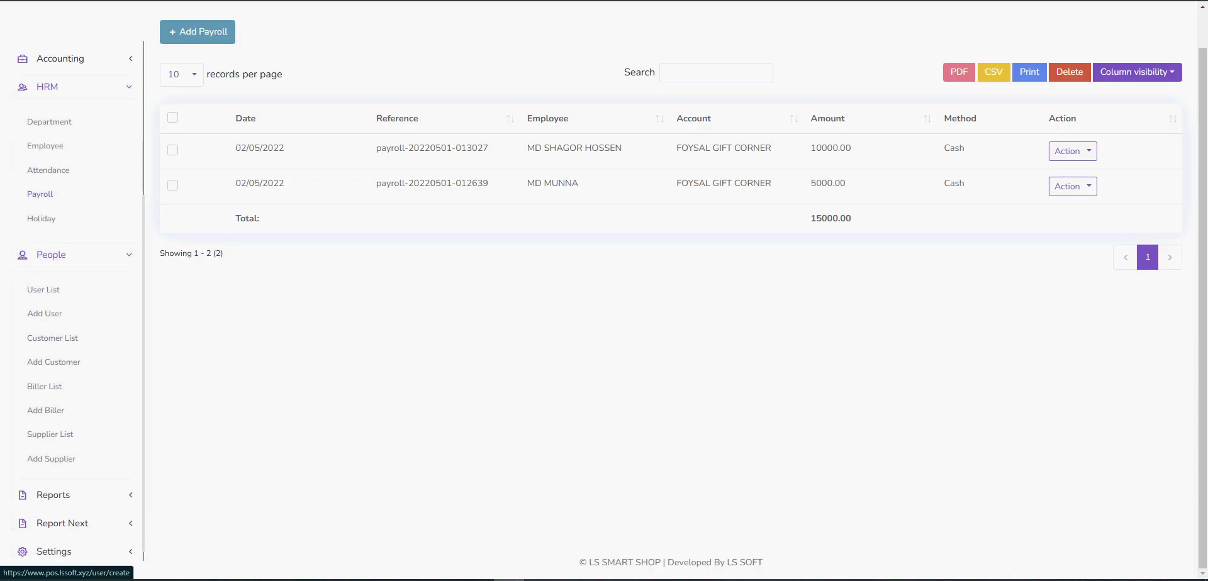
pyautogui.scroll(3, 53, 369)
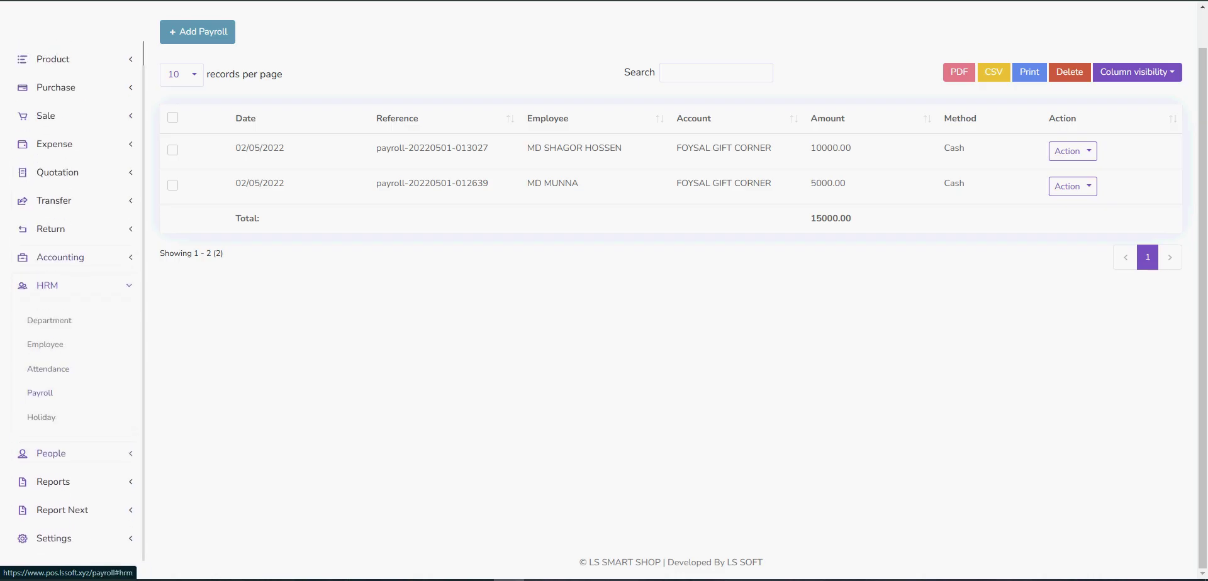
# - Open the Summary Report and examine its purchase, sale, return, profit/loss, payment, cash in hand and shop sections
pyautogui.click(47, 285)
pyautogui.click(53, 368)
pyautogui.scroll(-3, 52, 365)
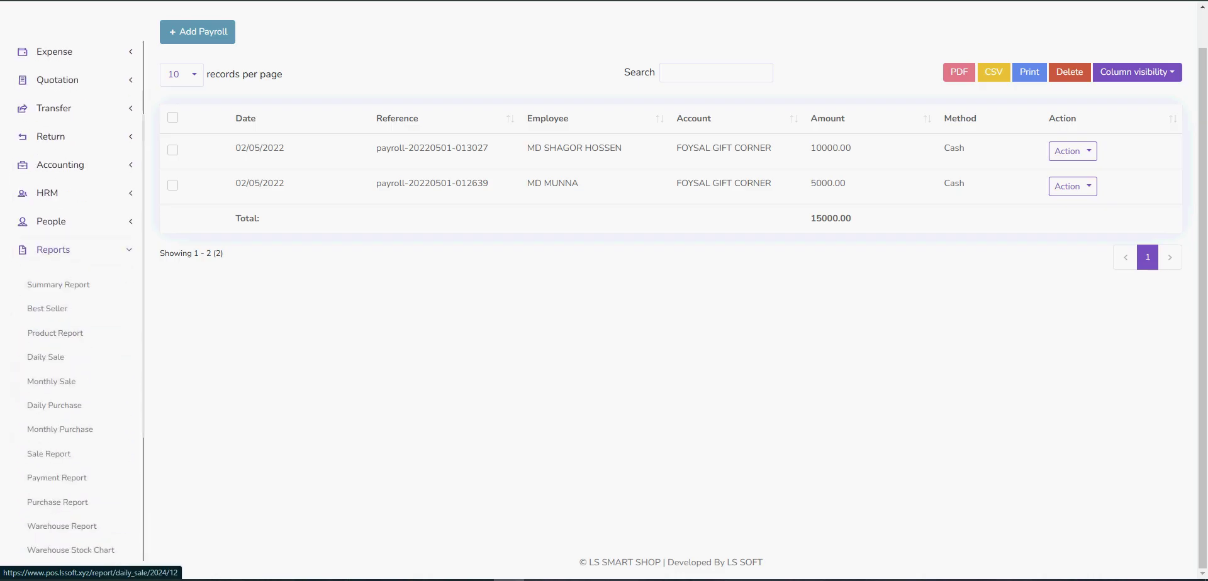
pyautogui.click(64, 213)
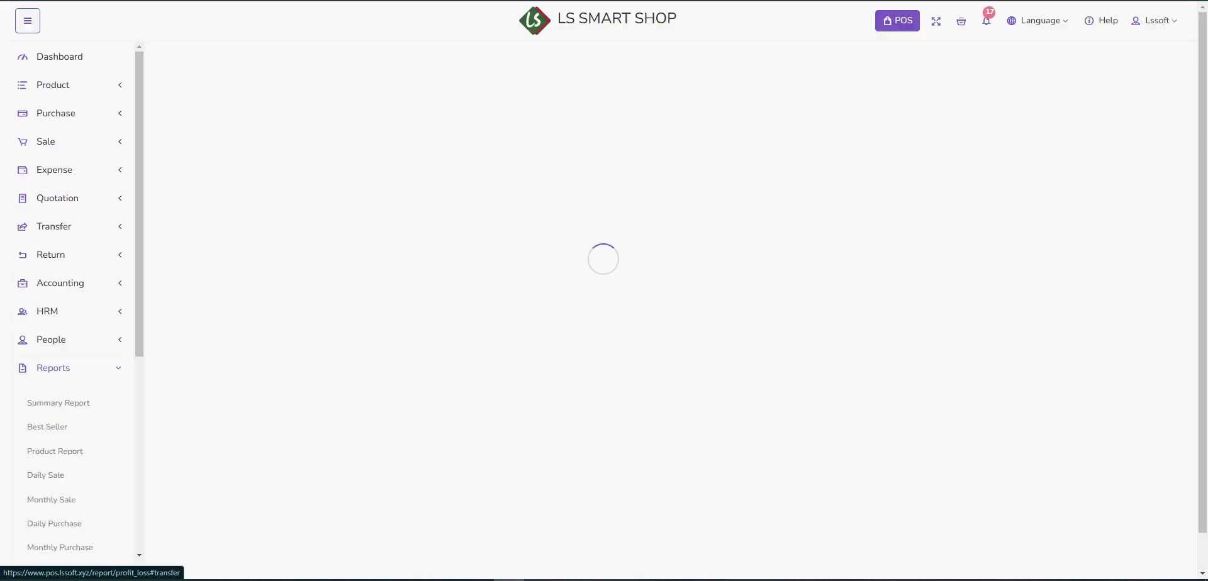
pyautogui.scroll(-5, 670, 315)
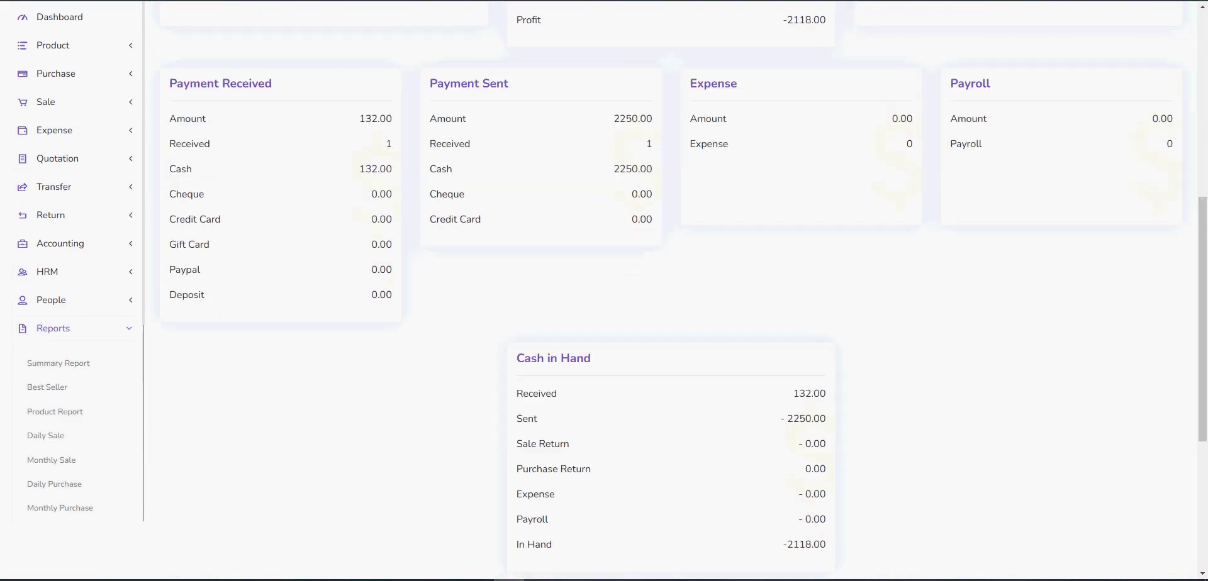
pyautogui.scroll(7, 670, 314)
pyautogui.scroll(-4, 670, 315)
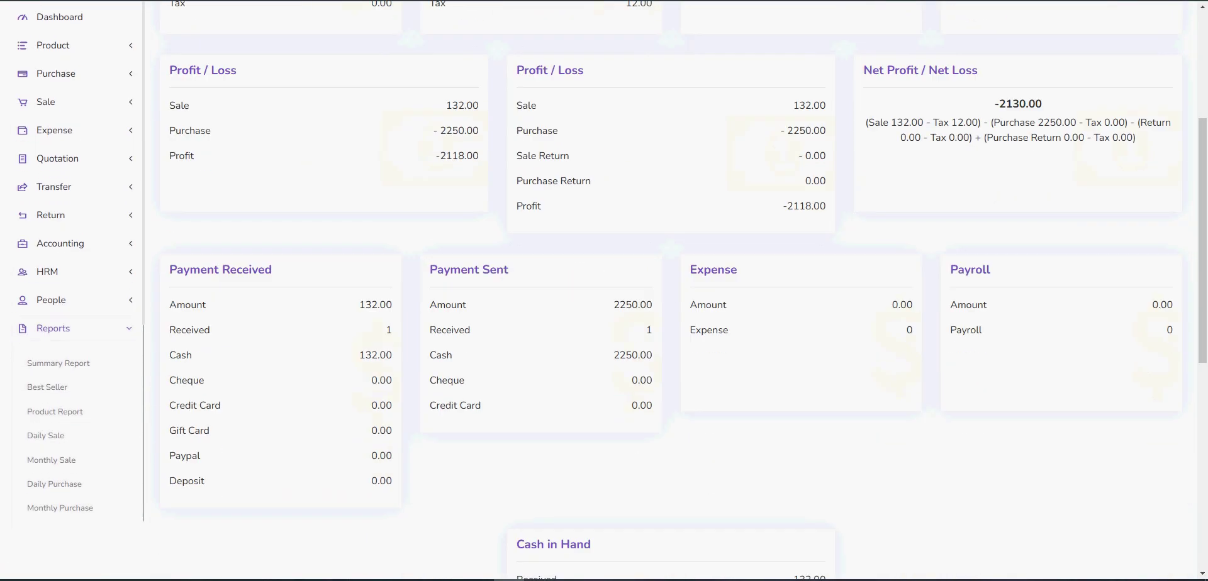
pyautogui.scroll(-4, 670, 315)
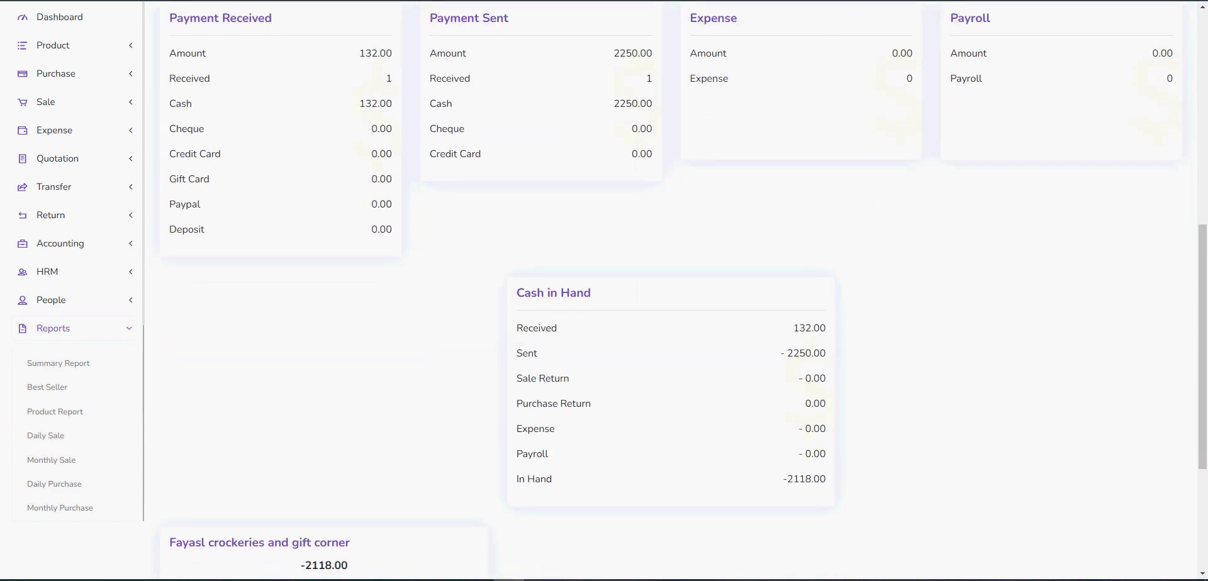
pyautogui.scroll(-4, 670, 314)
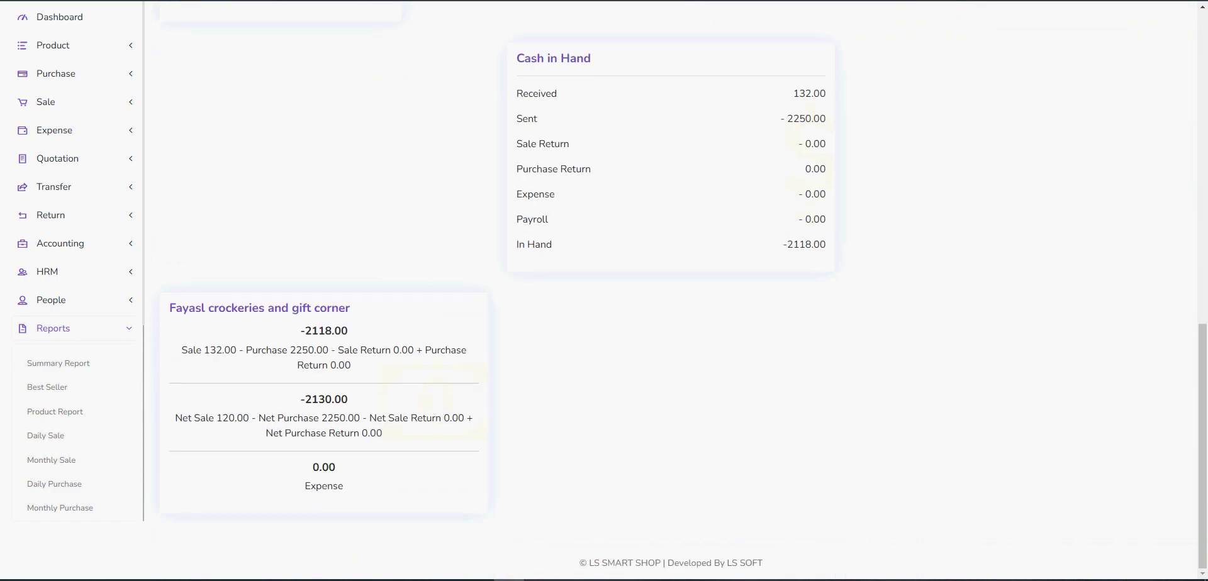
pyautogui.scroll(1, 670, 289)
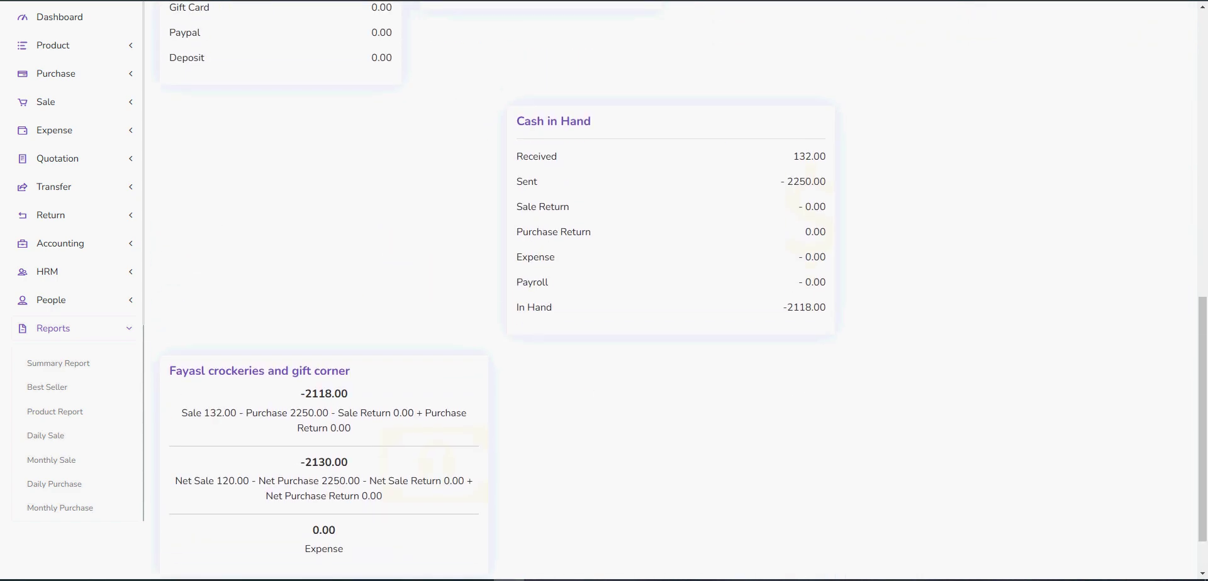
pyautogui.scroll(8, 670, 289)
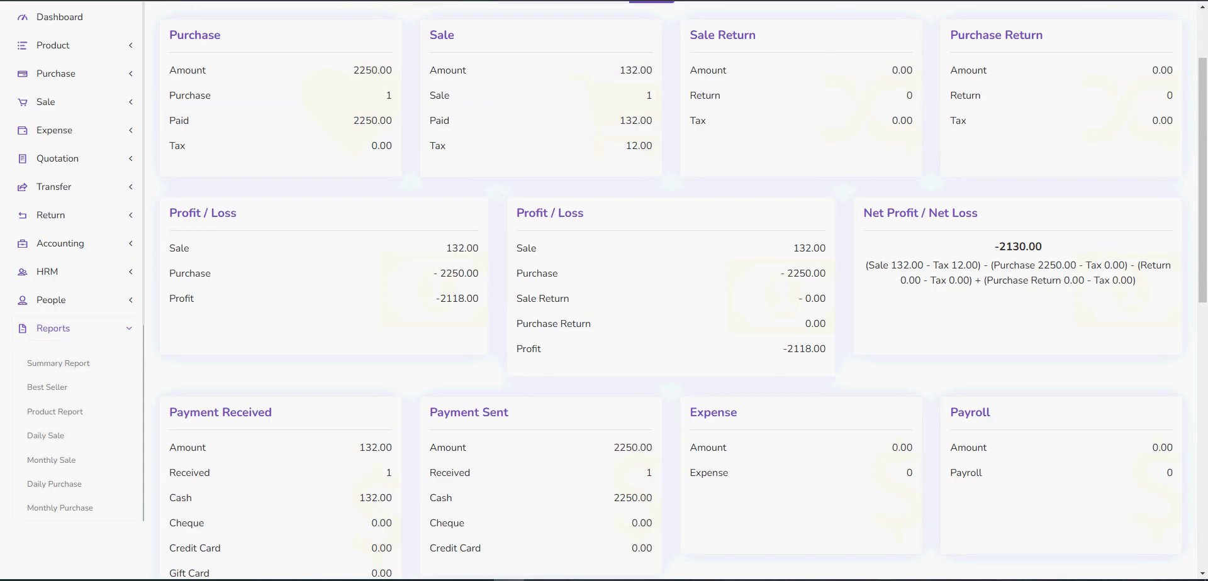
pyautogui.scroll(2, 670, 290)
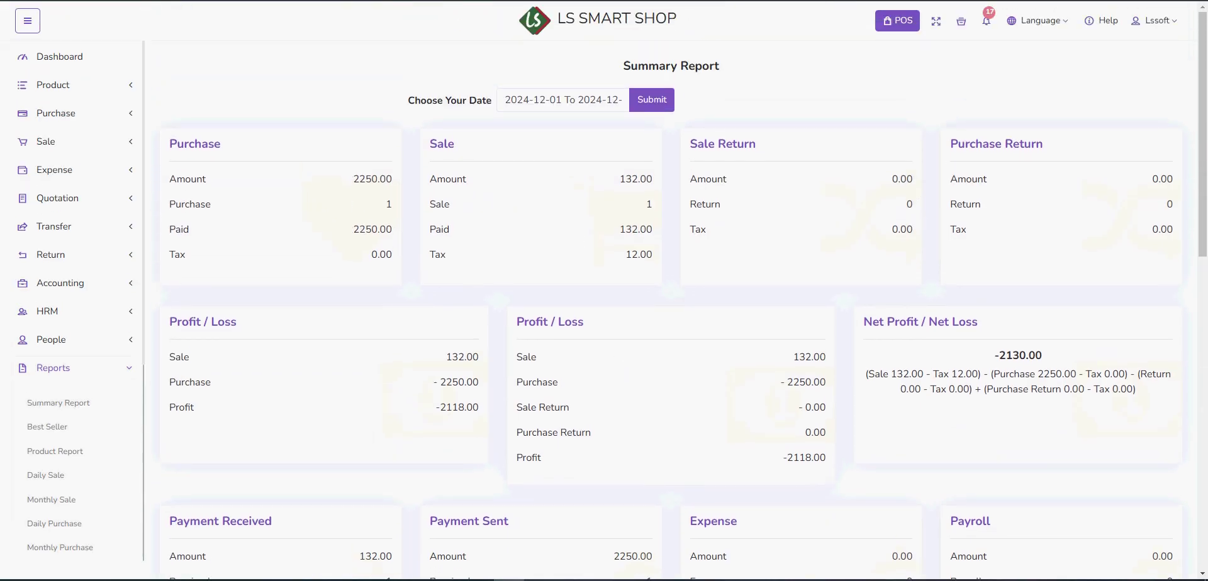
# - View the Best Seller report chart for all warehouses
pyautogui.scroll(-3, 60, 261)
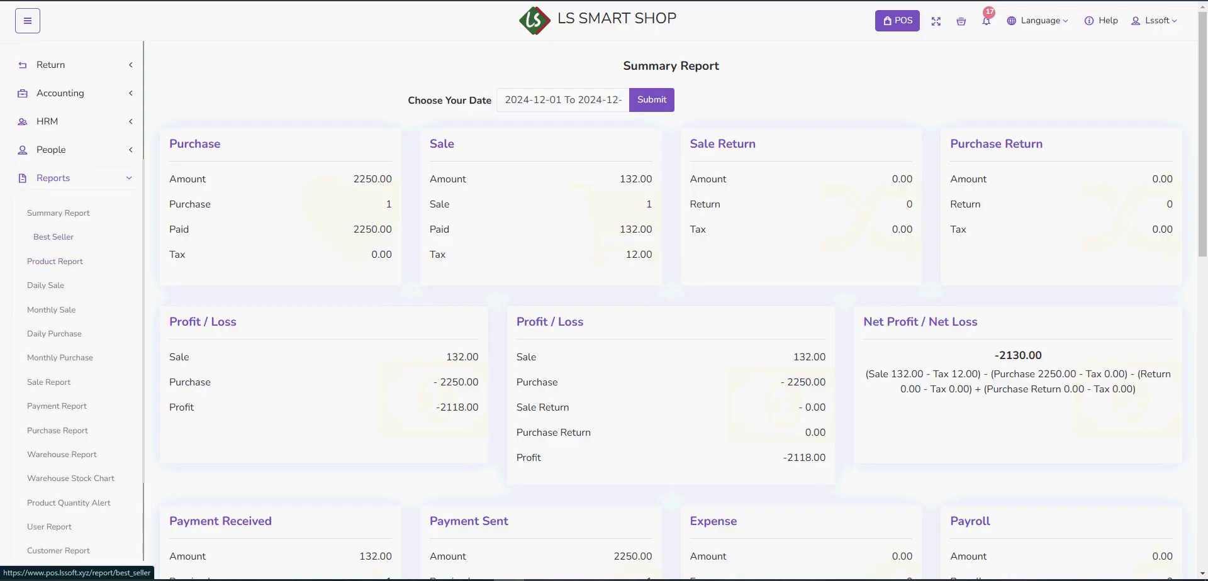
pyautogui.click(53, 237)
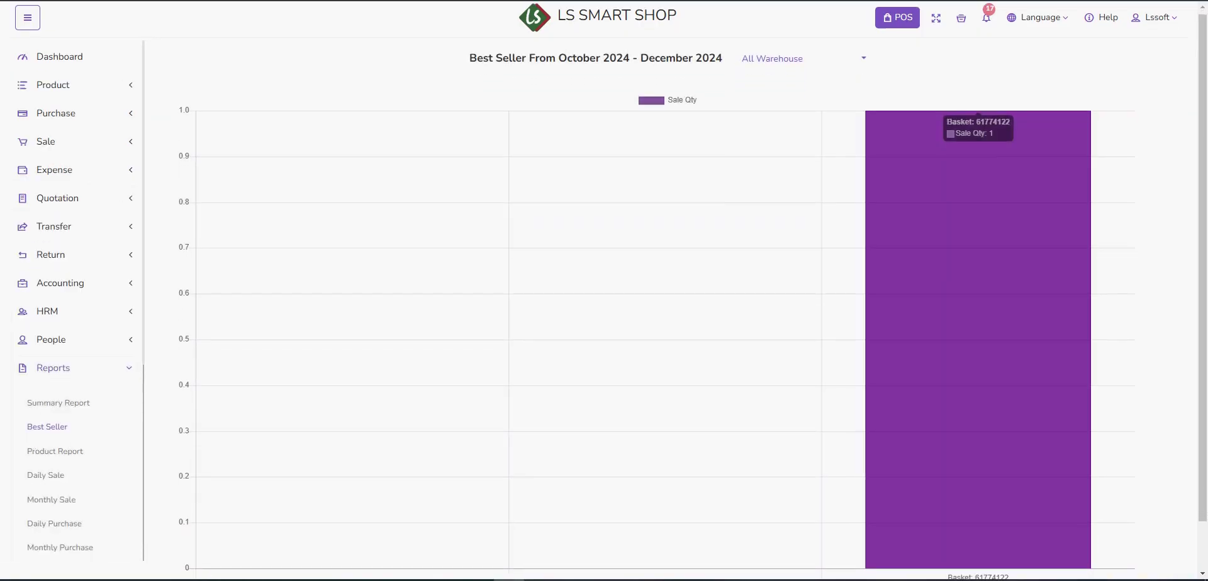
pyautogui.scroll(-2, 944, 290)
pyautogui.scroll(2, 944, 290)
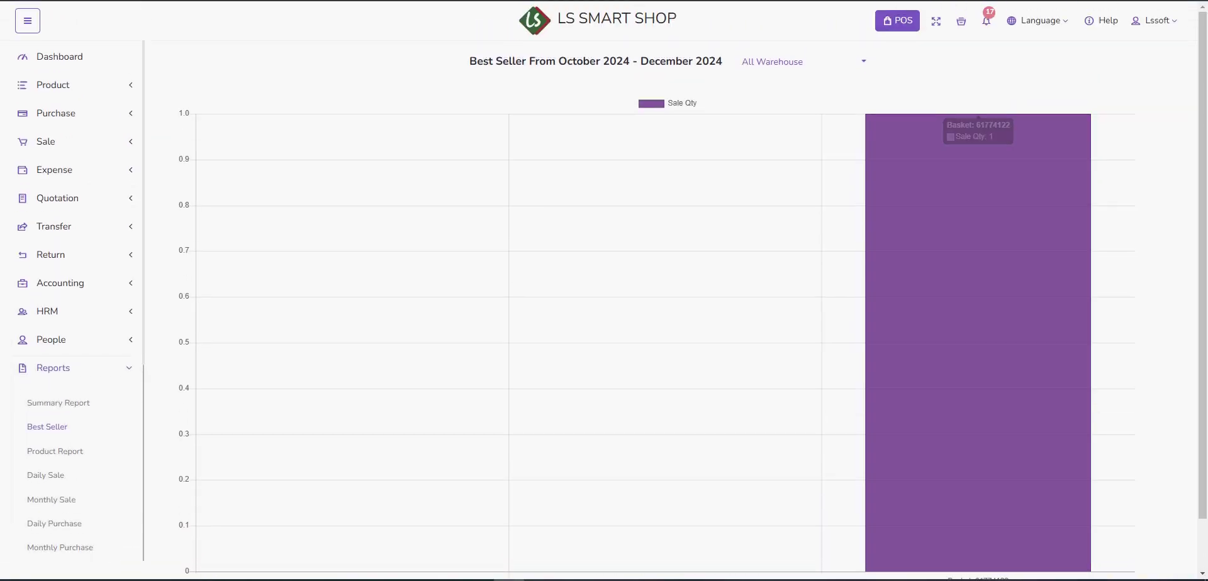
# - Look through the remaining report types and view the Warehouse Stock Chart for all warehouses
pyautogui.scroll(-1, 943, 289)
pyautogui.scroll(-3, 48, 197)
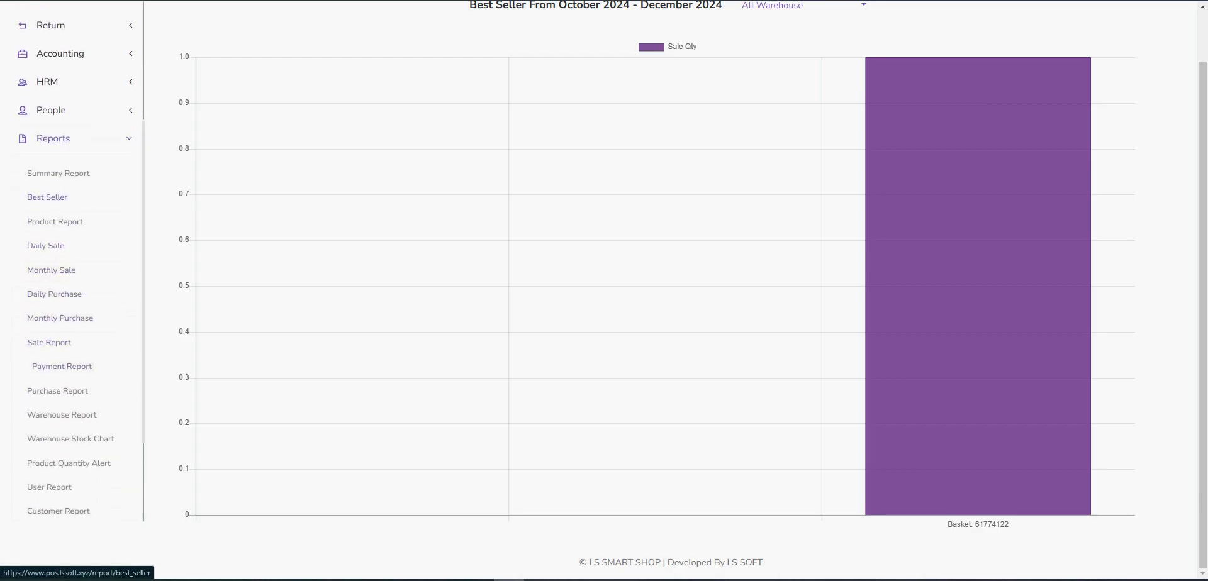
pyautogui.scroll(-2, 61, 366)
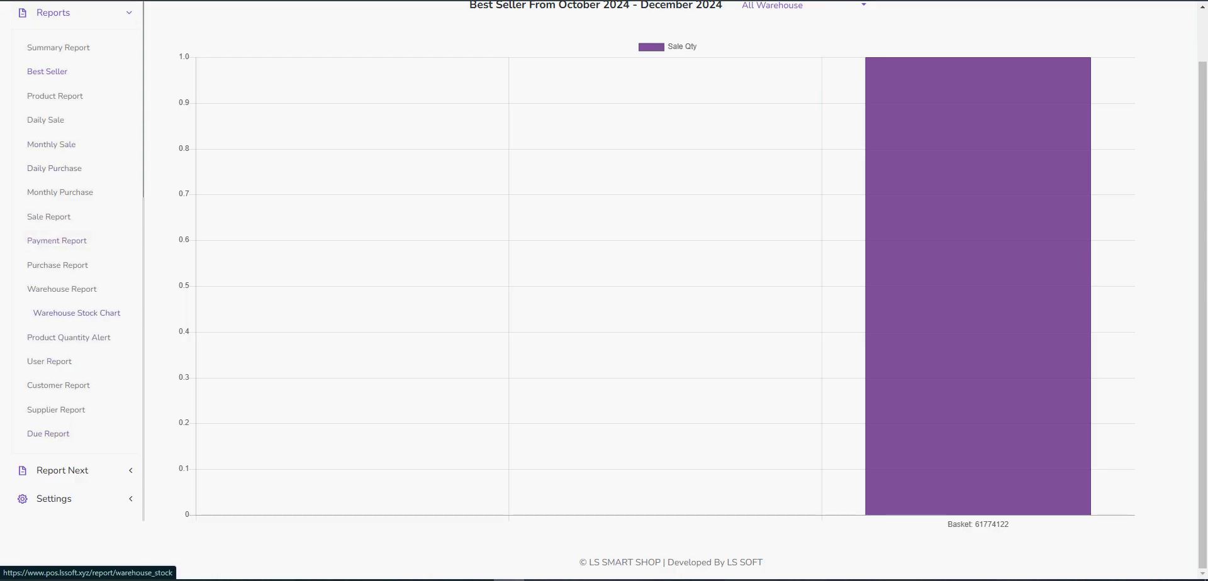
pyautogui.click(76, 312)
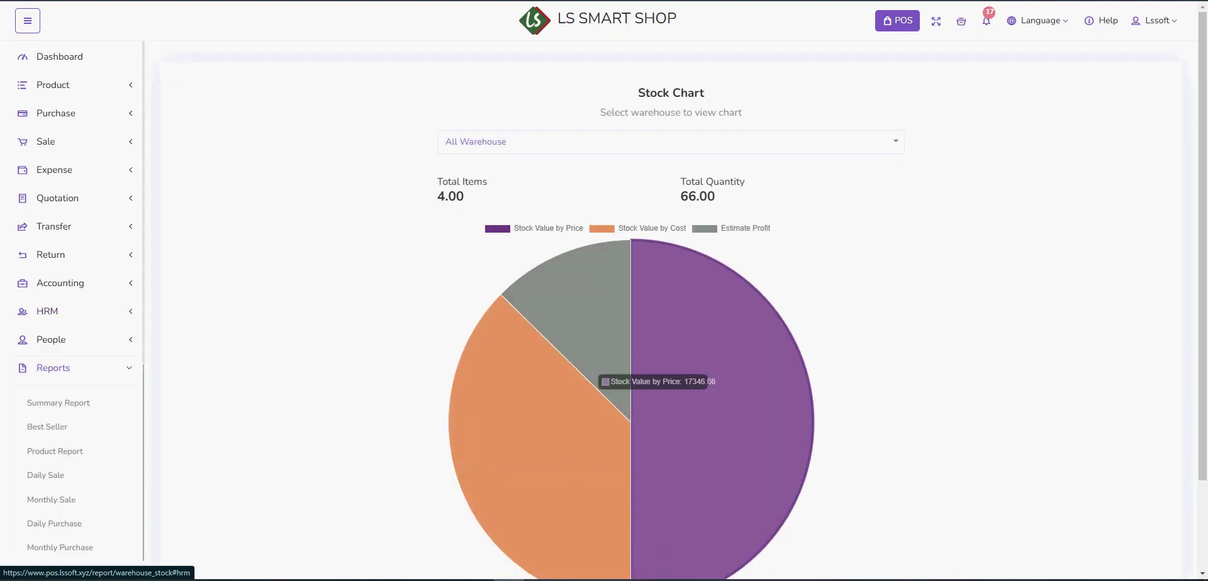
pyautogui.scroll(-2, 692, 340)
pyautogui.scroll(1, 692, 340)
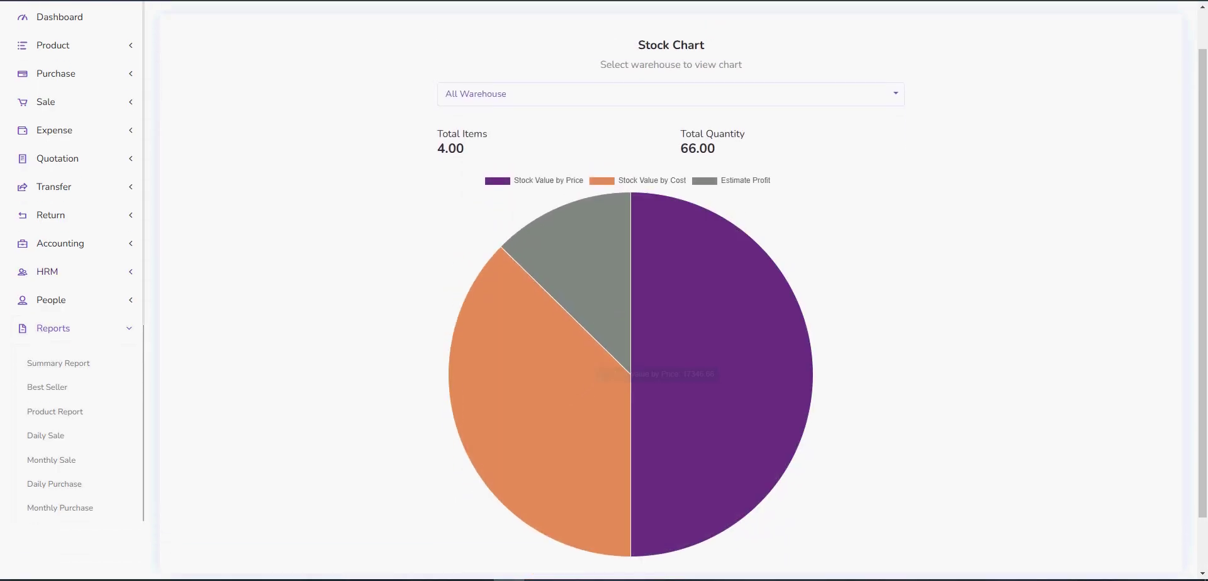
# - Show the stock chart for the warehouse Fayasl crockeries and gift corner and examine its value breakdown
pyautogui.click(671, 95)
pyautogui.click(507, 142)
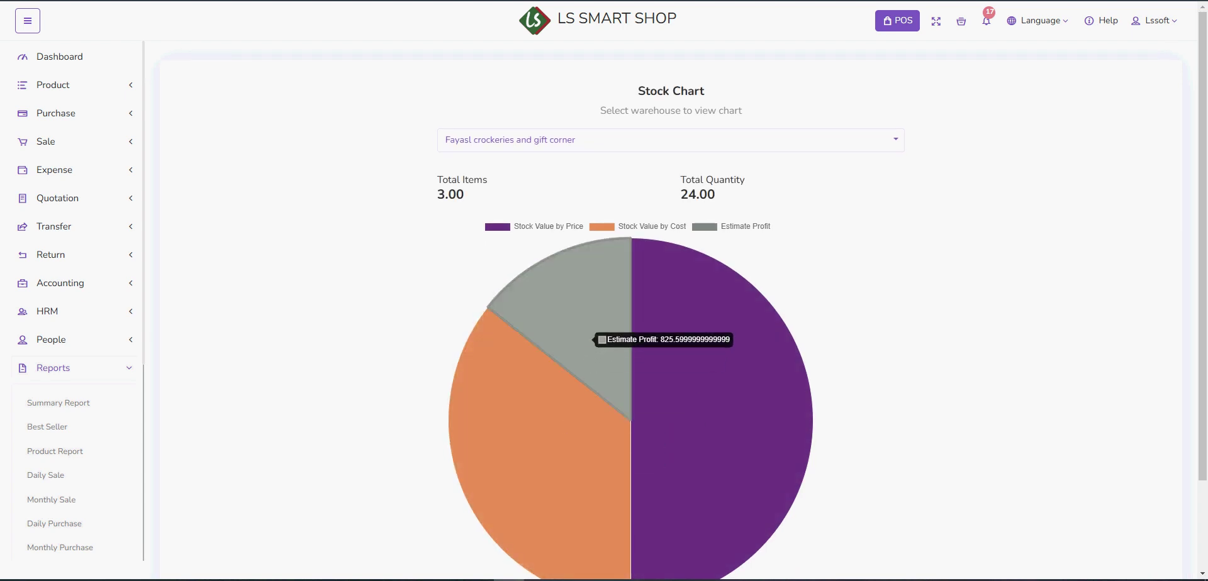
pyautogui.scroll(-2, 566, 346)
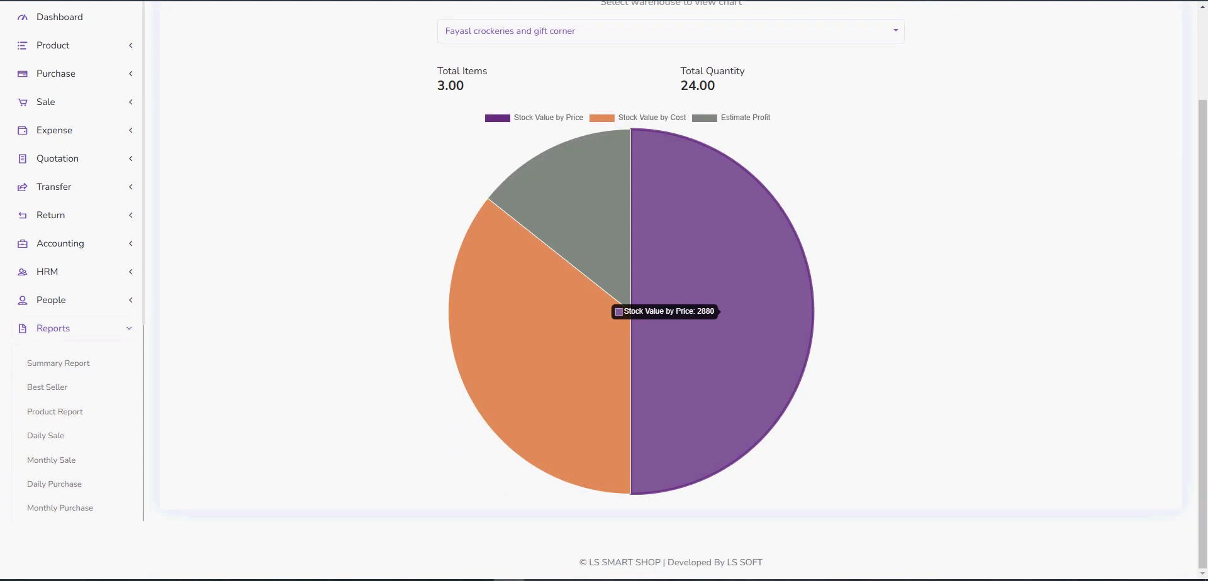
# - Open the Income Summary among the additional reports and examine its figures, highlighting the Transaction and NetCash amounts
pyautogui.scroll(-2, 70, 511)
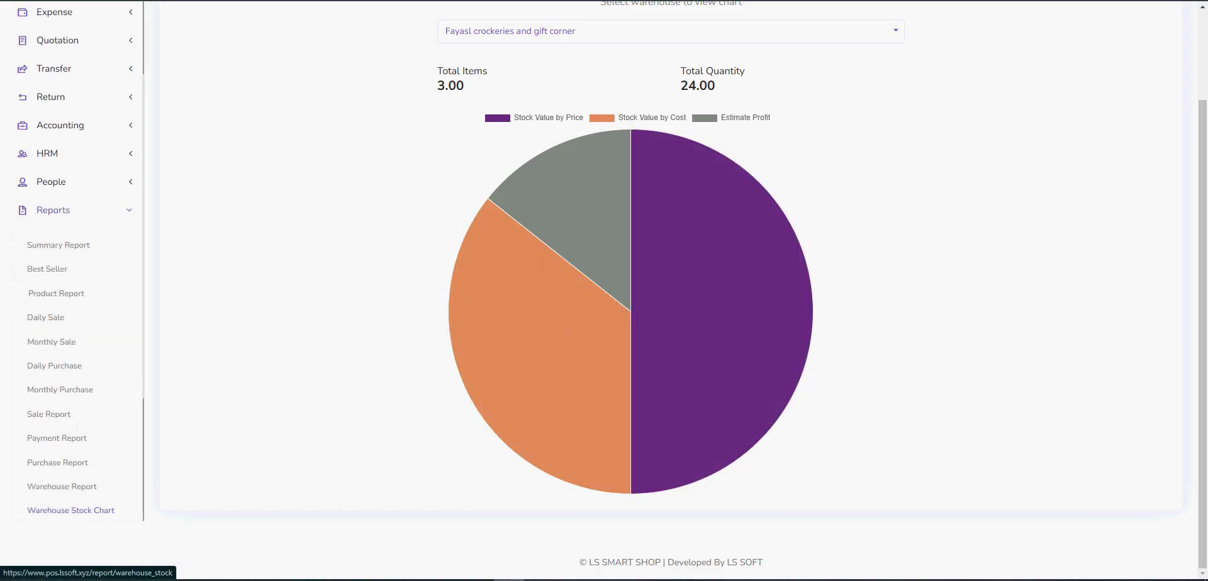
pyautogui.scroll(-2, 71, 511)
pyautogui.click(55, 109)
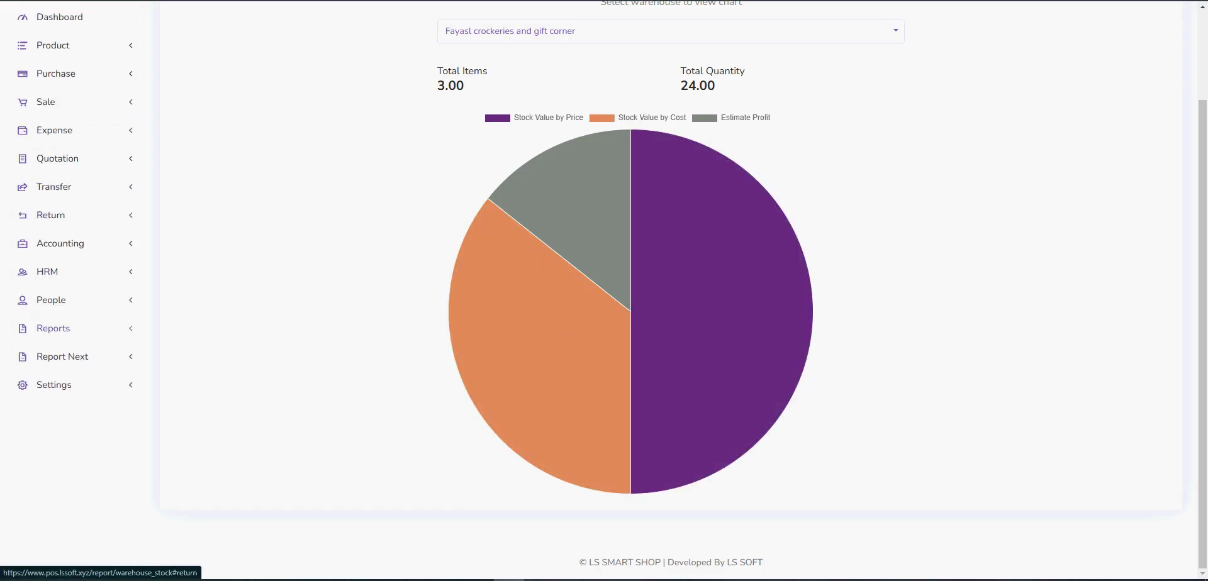
pyautogui.click(62, 356)
pyautogui.scroll(-1, 59, 390)
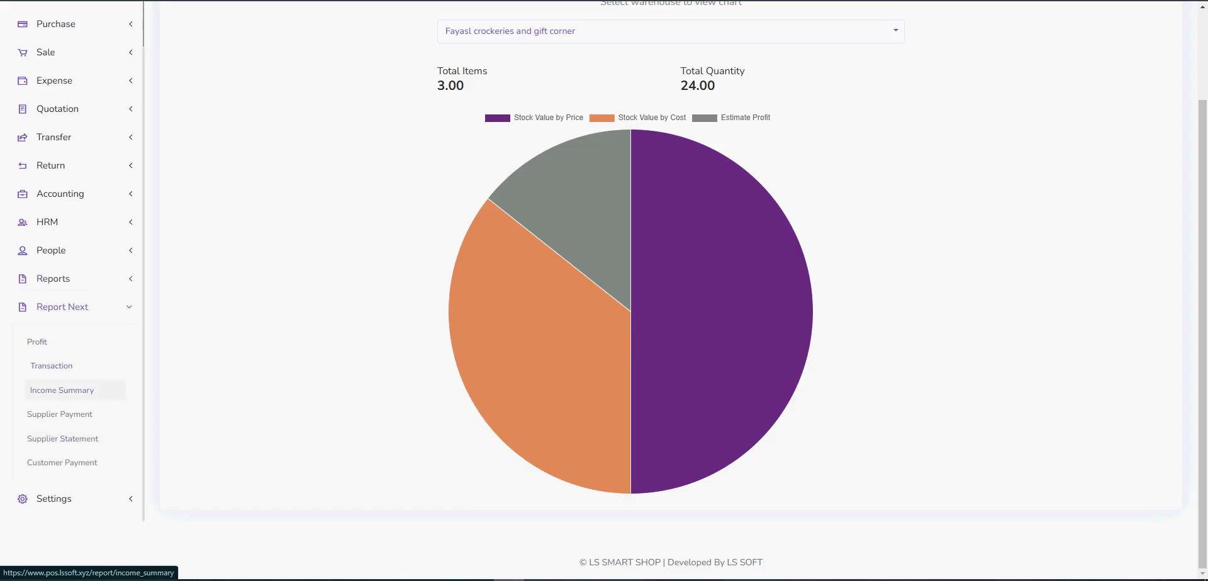
pyautogui.click(65, 391)
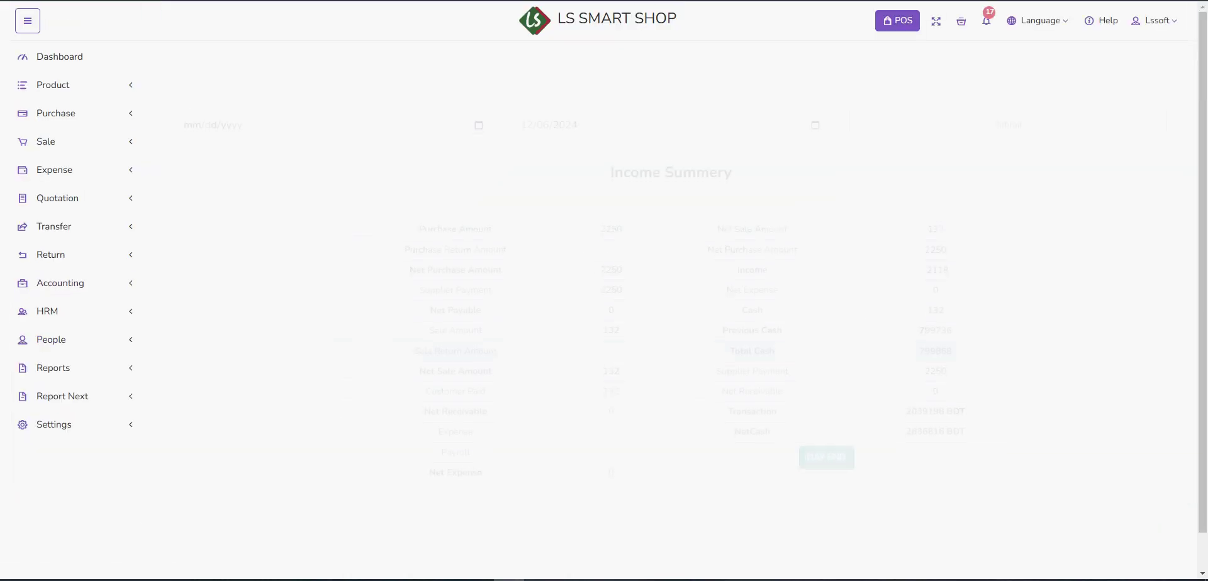
pyautogui.scroll(-1, 671, 315)
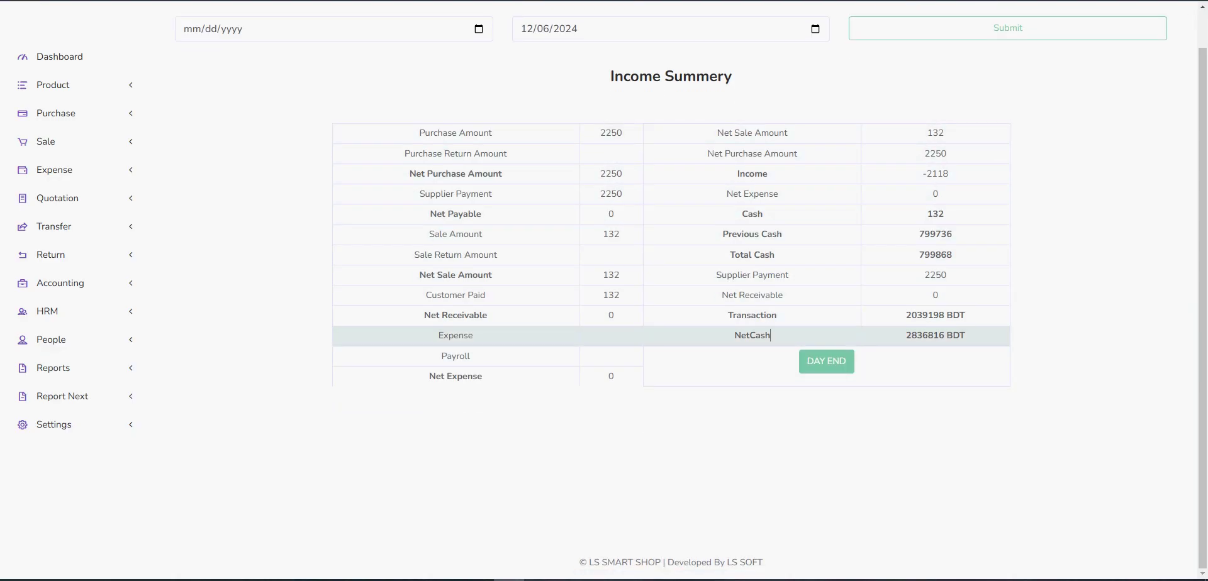
pyautogui.click(1035, 357)
pyautogui.moveTo(970, 337); pyautogui.dragTo(903, 312)
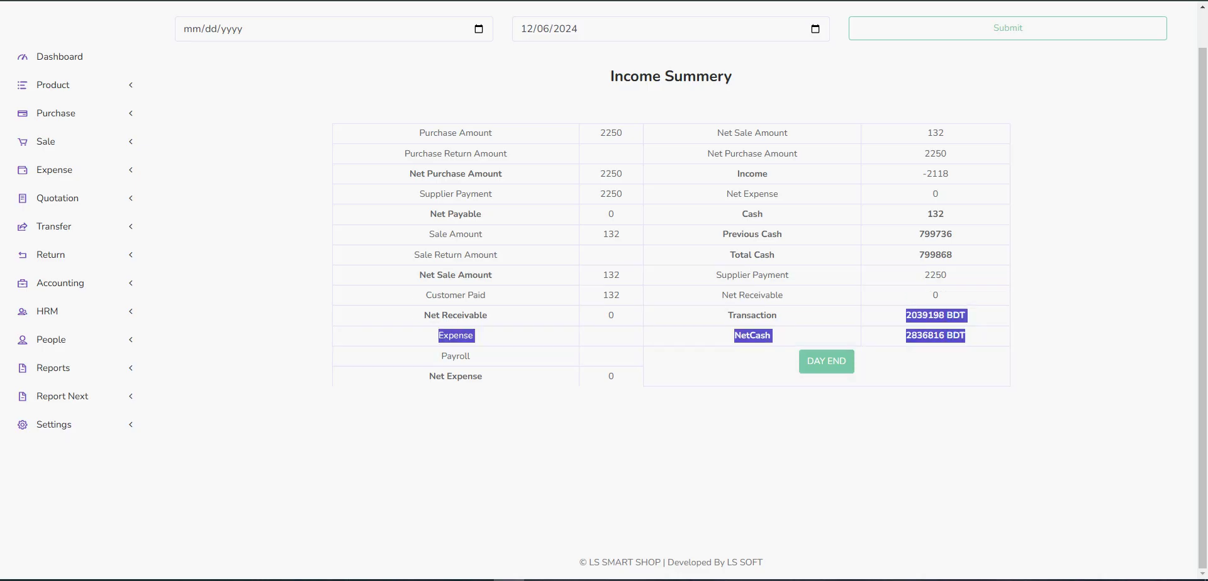
# - Look through the available settings and open the Role Permission page
pyautogui.click(53, 425)
pyautogui.scroll(-5, 40, 265)
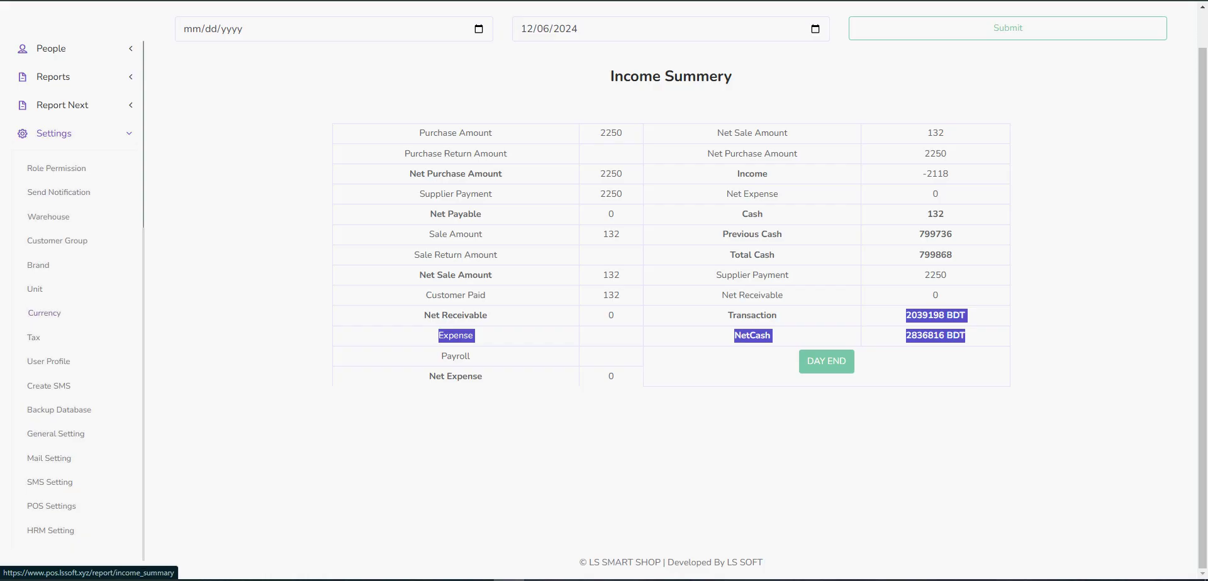
pyautogui.click(62, 168)
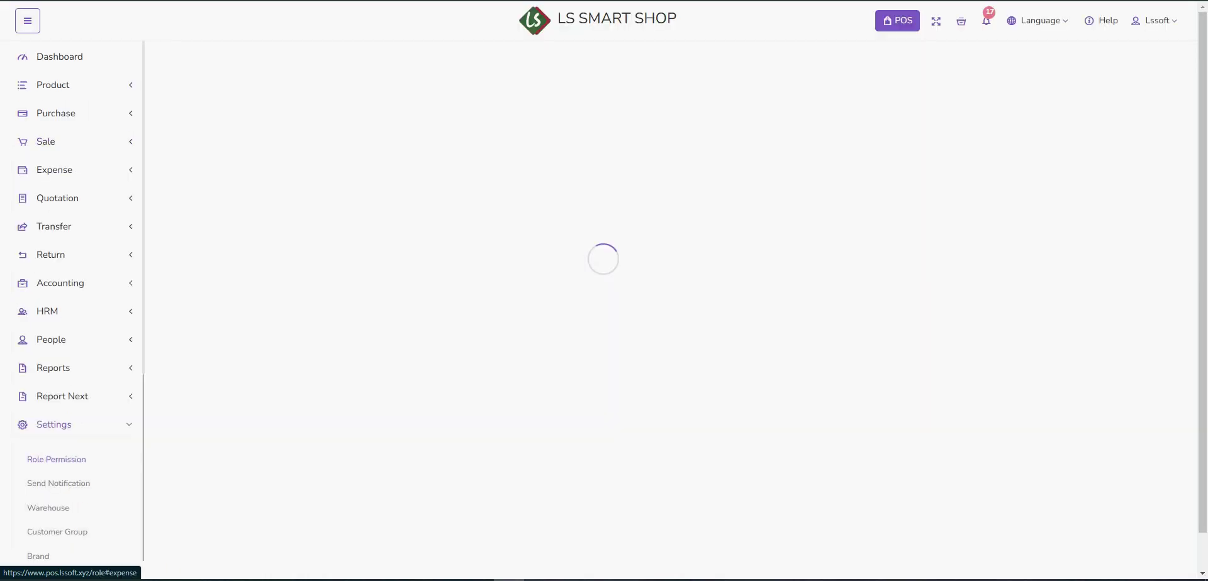
# - Open the permission settings of the Admin role and examine its module permissions, including reports, settings and miscellaneous
pyautogui.click(922, 186)
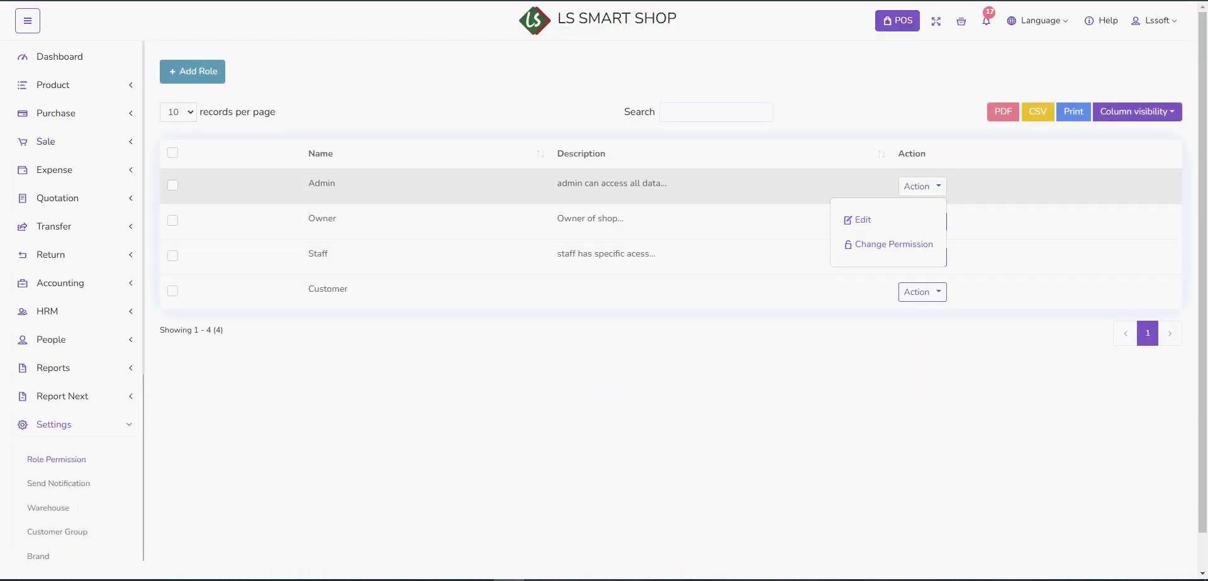
pyautogui.click(893, 245)
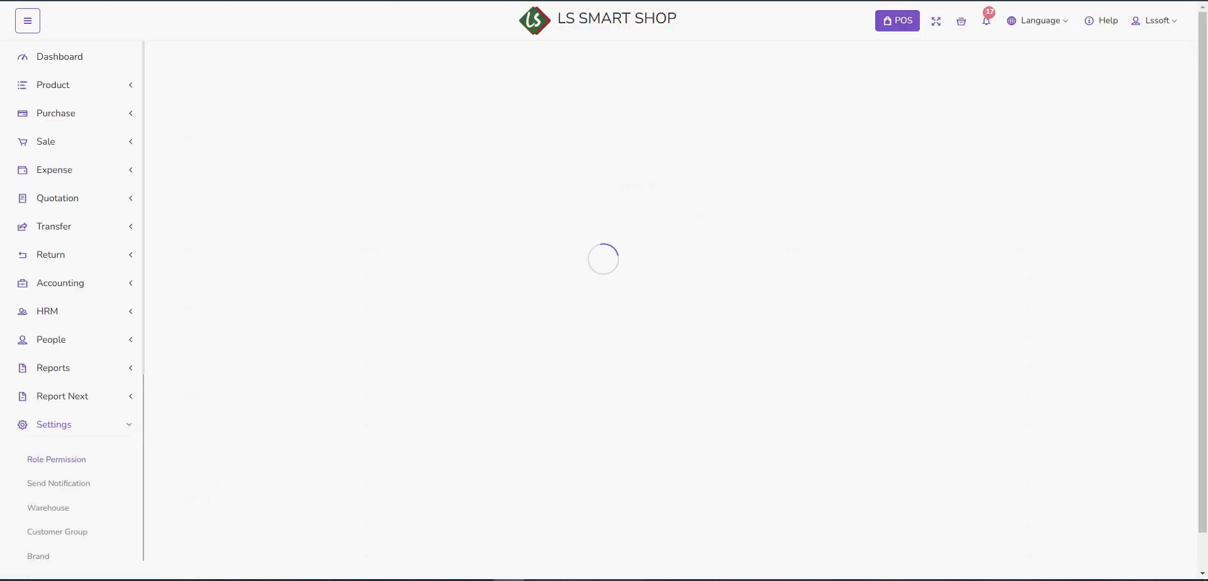
pyautogui.scroll(-6, 671, 289)
pyautogui.scroll(10, 675, 290)
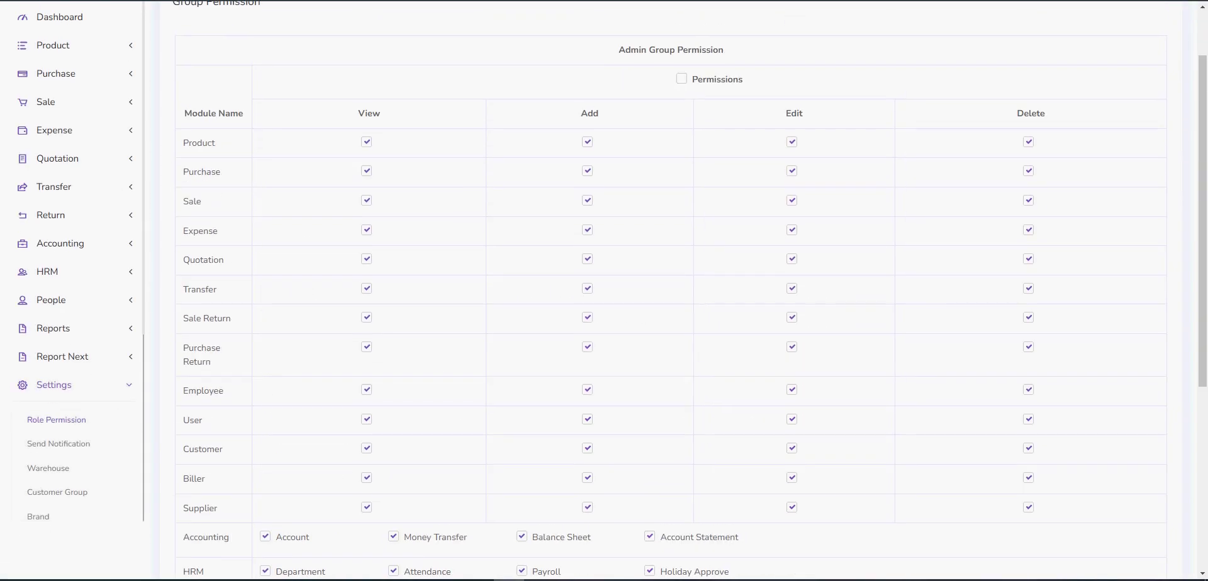
pyautogui.scroll(-9, 675, 289)
pyautogui.scroll(1, 675, 289)
pyautogui.scroll(-1, 676, 289)
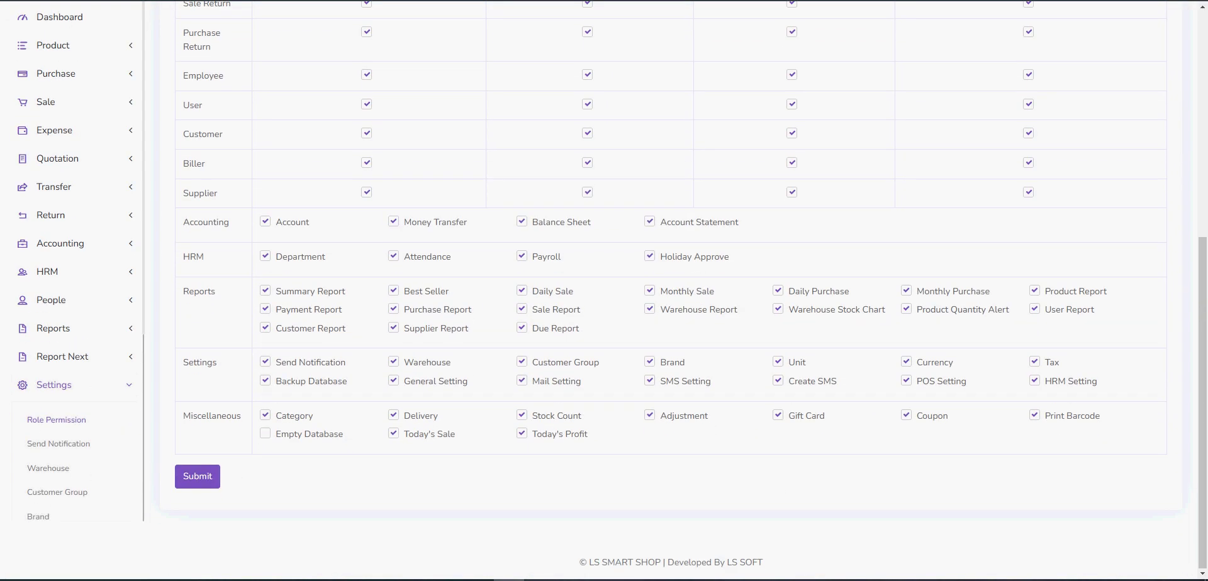
pyautogui.scroll(10, 675, 289)
pyautogui.scroll(-9, 675, 289)
pyautogui.scroll(-1, 675, 290)
# - Preview the Send Notification form with a recipient user chosen, and close it without sending a message
pyautogui.scroll(-3, 56, 276)
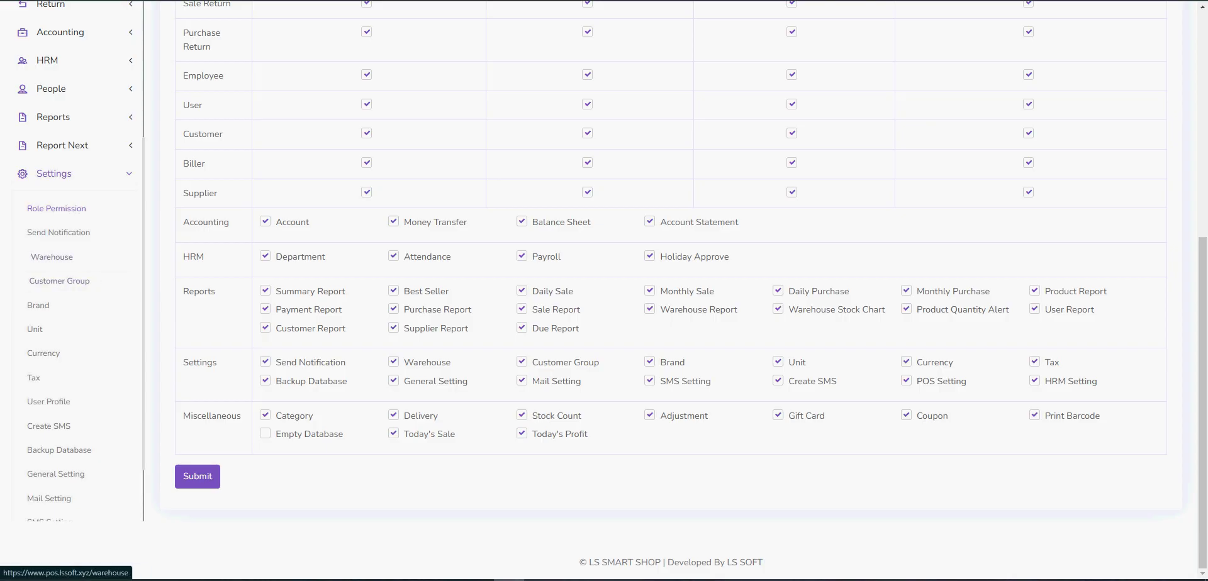
pyautogui.click(58, 233)
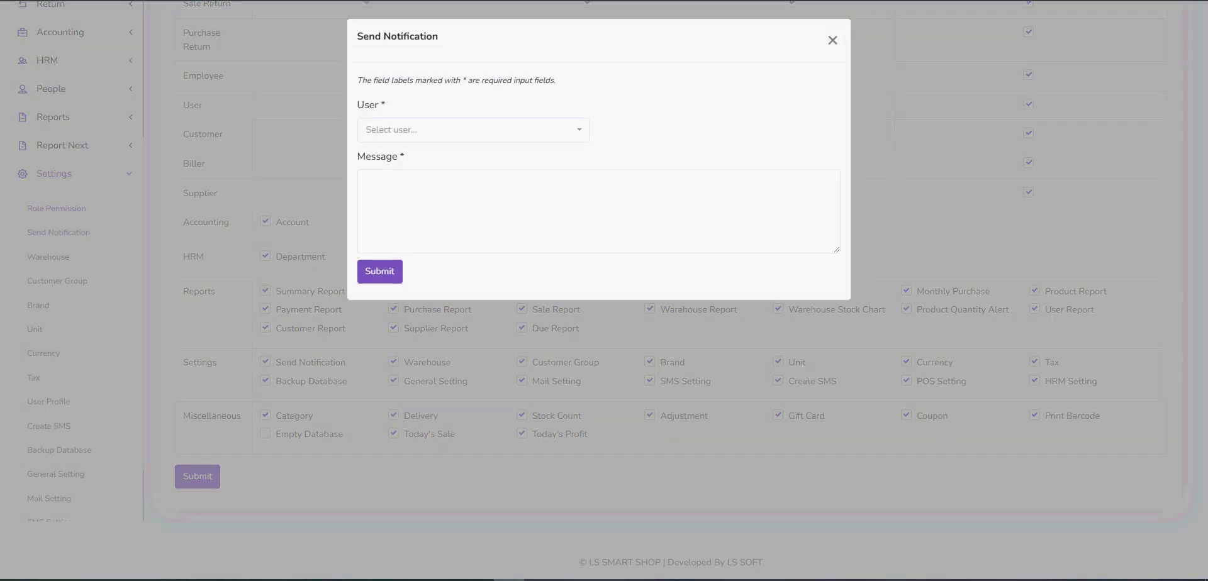
pyautogui.click(473, 130)
pyautogui.click(453, 240)
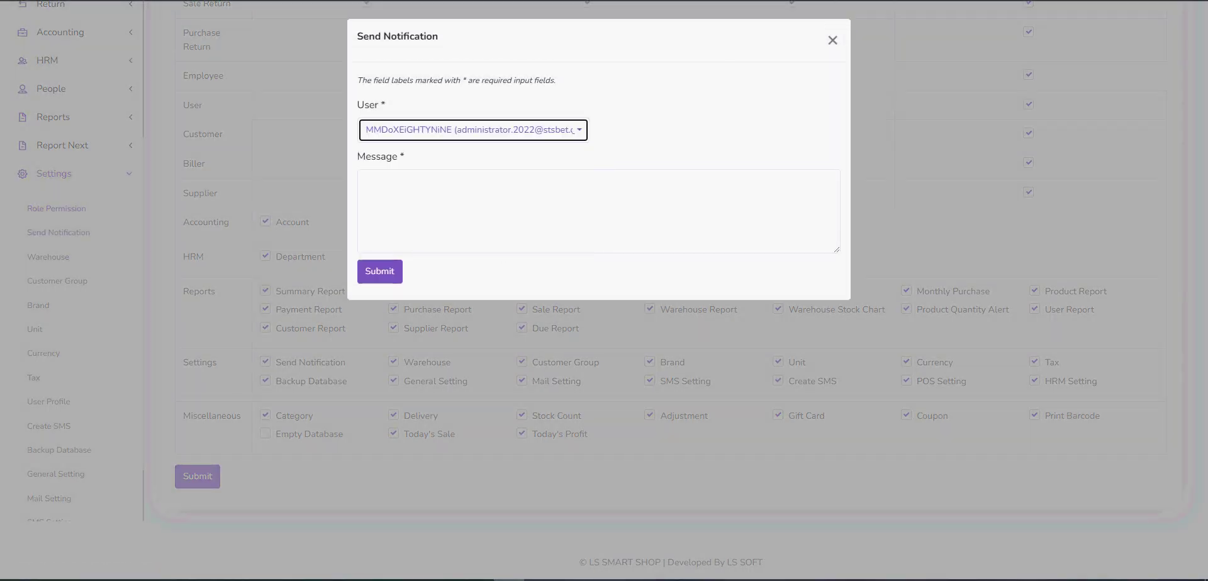
pyautogui.click(478, 206)
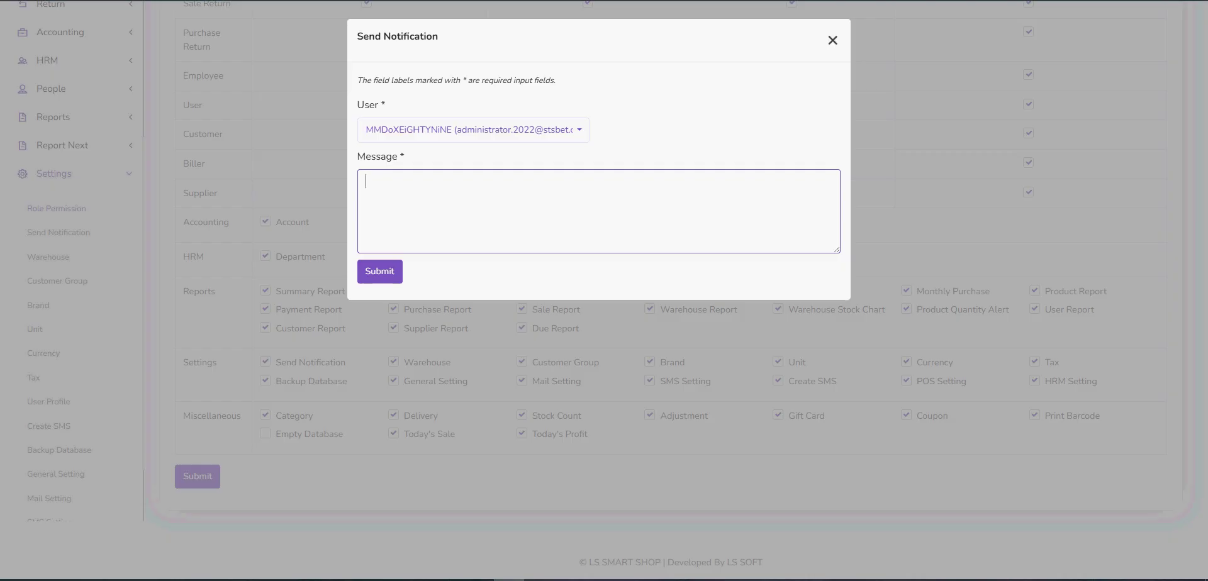
pyautogui.click(832, 40)
# - Look through the remaining settings entries, collapse the Settings group and return to the start of the permission page
pyautogui.scroll(-2, 62, 315)
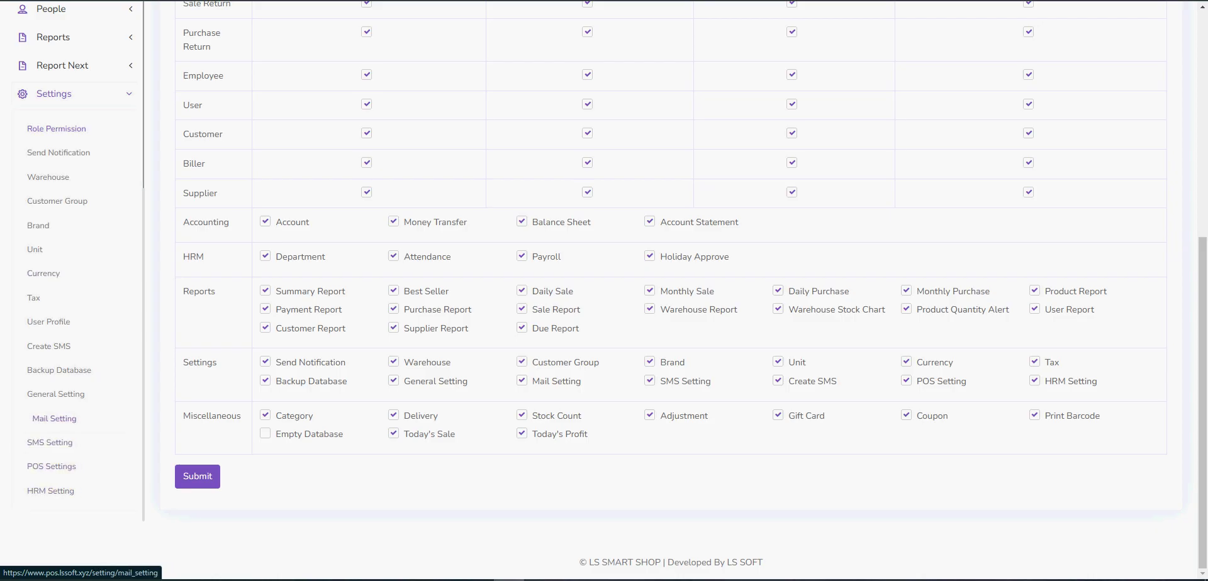
pyautogui.scroll(2, 56, 415)
pyautogui.click(55, 192)
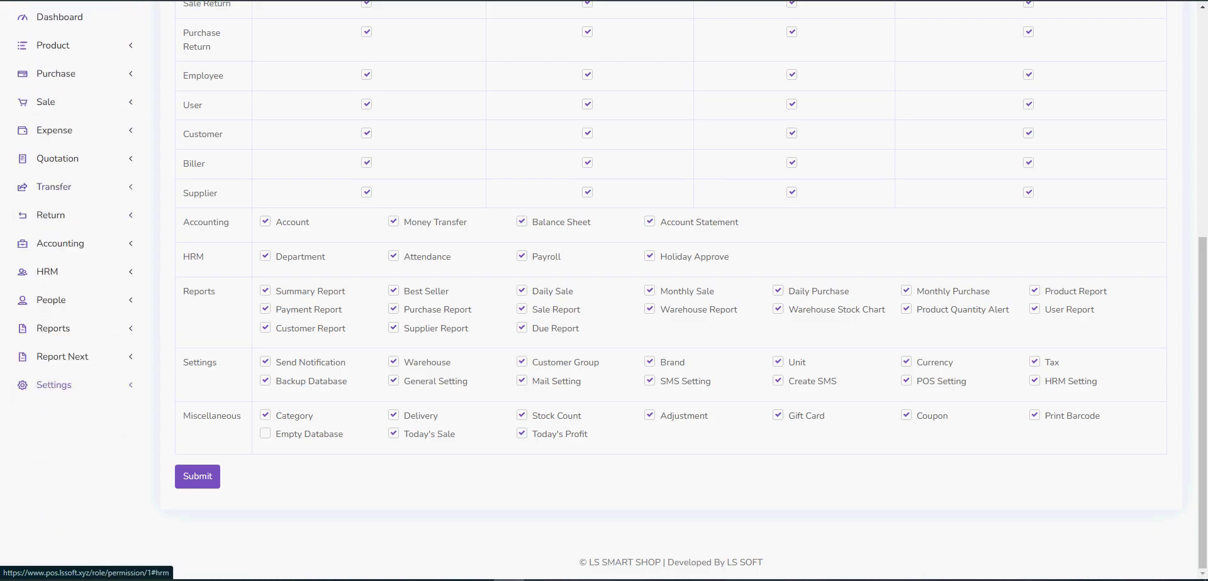
pyautogui.scroll(7, 56, 318)
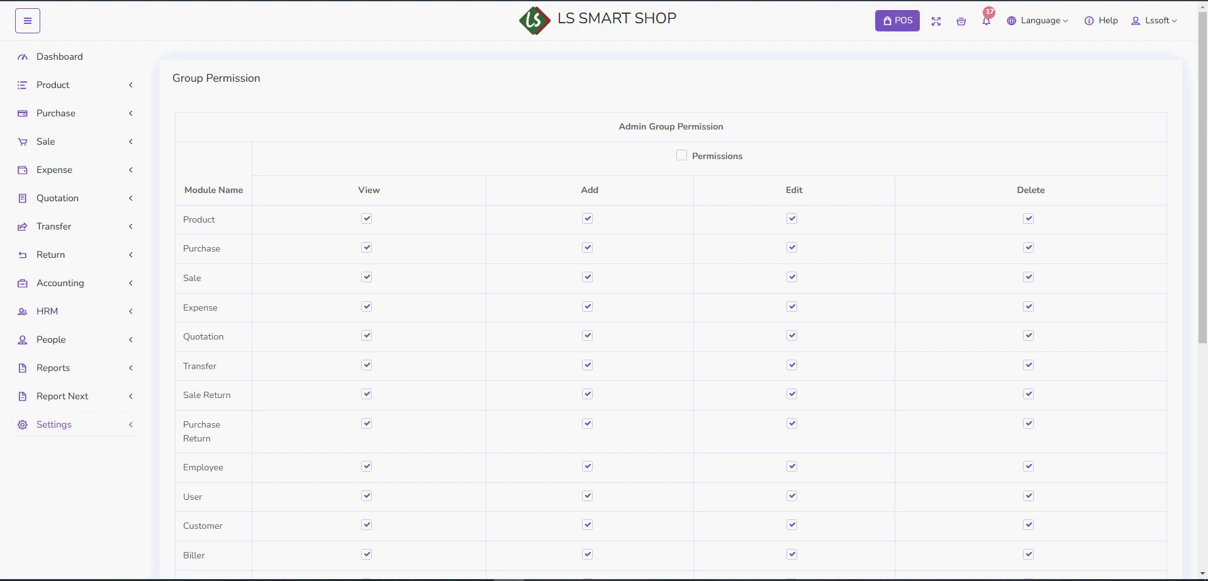
# - Open the Product Quantity Alert report from the notifications and examine both pages of low-stock products
pyautogui.click(985, 21)
pyautogui.scroll(-10, 670, 283)
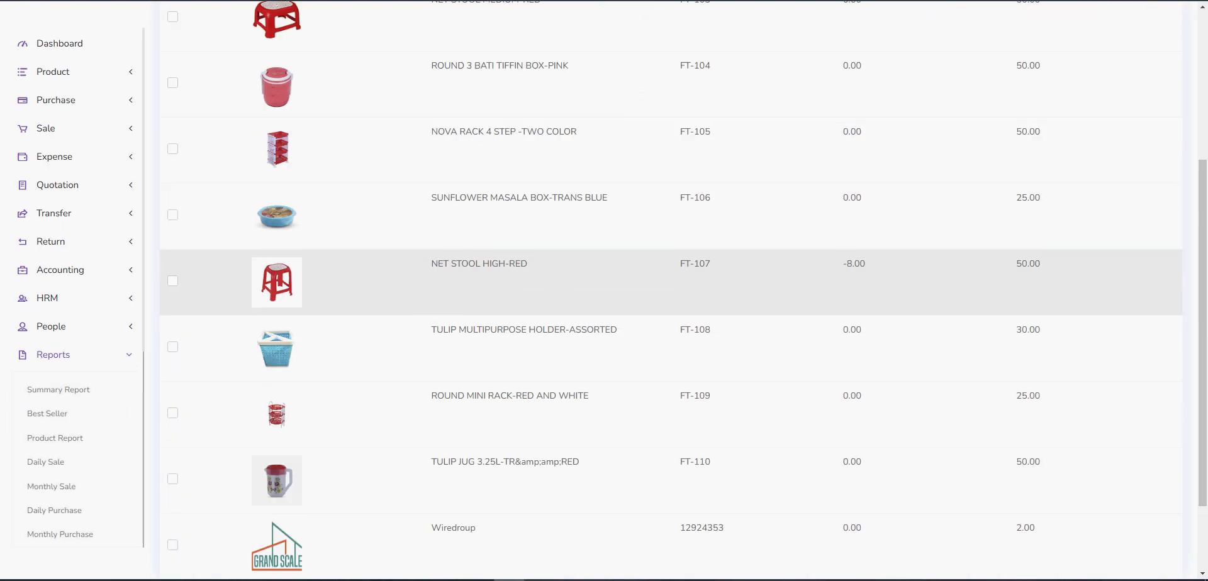
pyautogui.click(1147, 500)
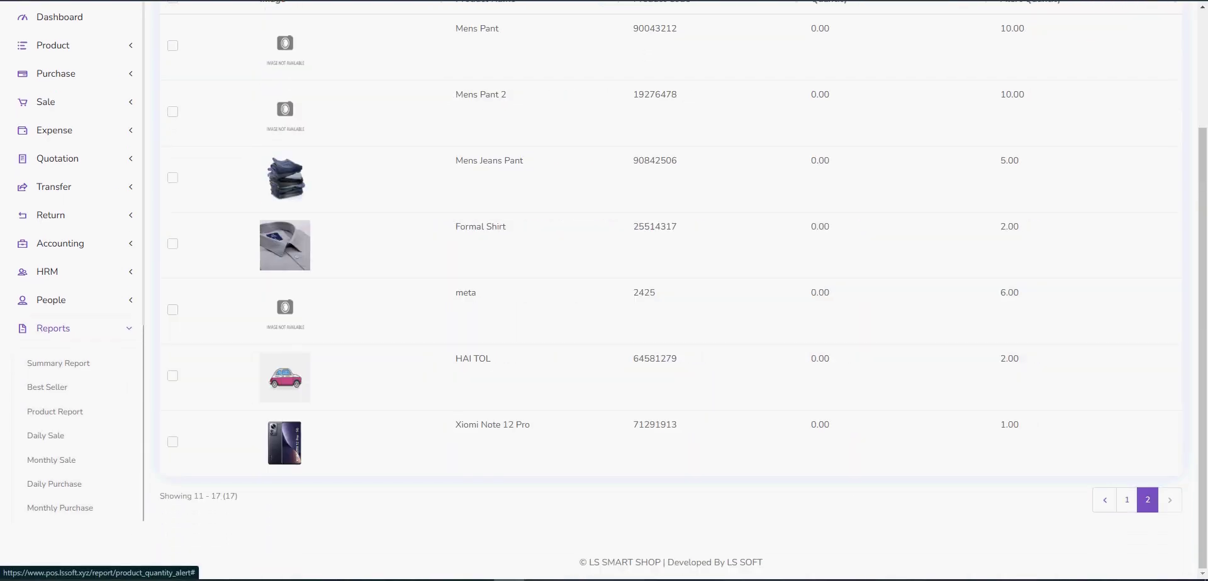
pyautogui.scroll(6, 671, 332)
pyautogui.scroll(-3, 670, 308)
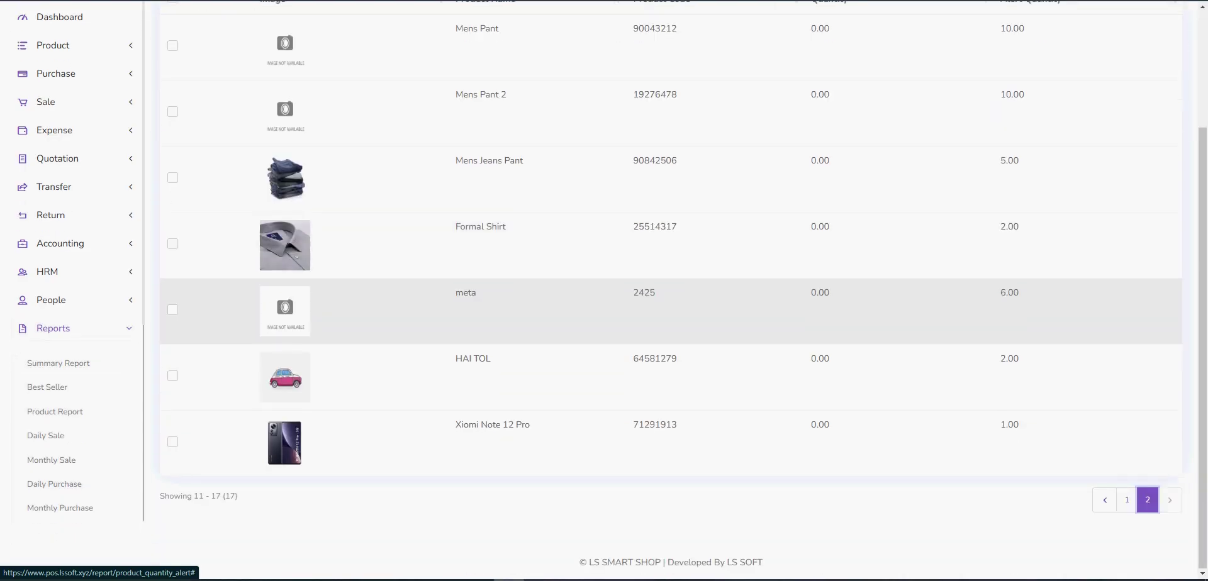
pyautogui.scroll(3, 671, 327)
pyautogui.scroll(-3, 670, 390)
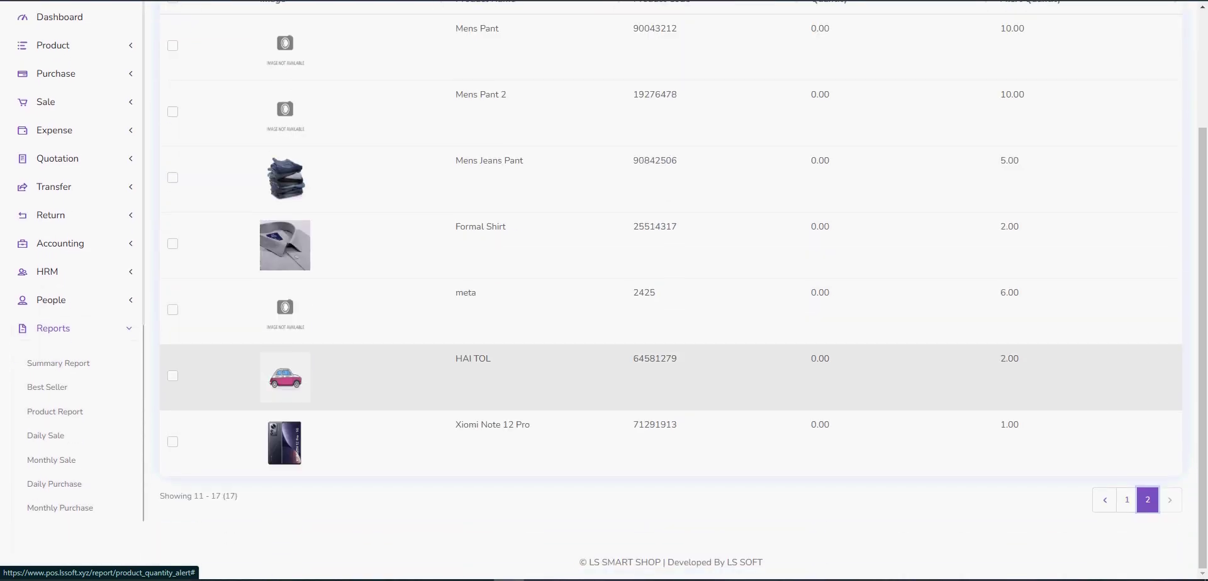
pyautogui.scroll(3, 670, 390)
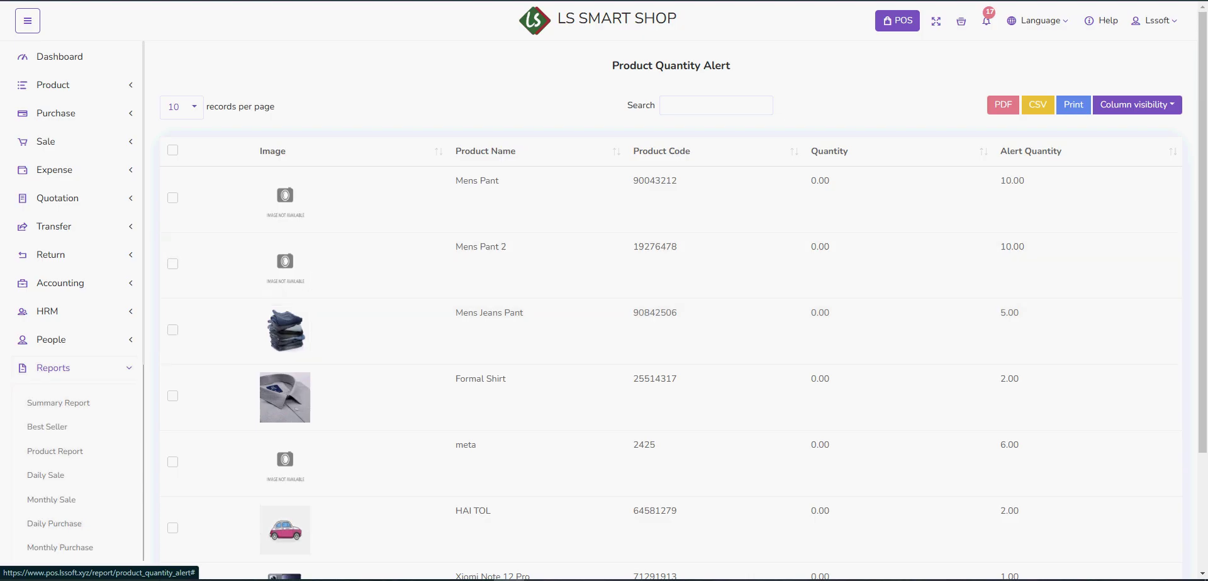
# - Open the cash register list and view the transaction and payment details of the first listed register
pyautogui.click(960, 21)
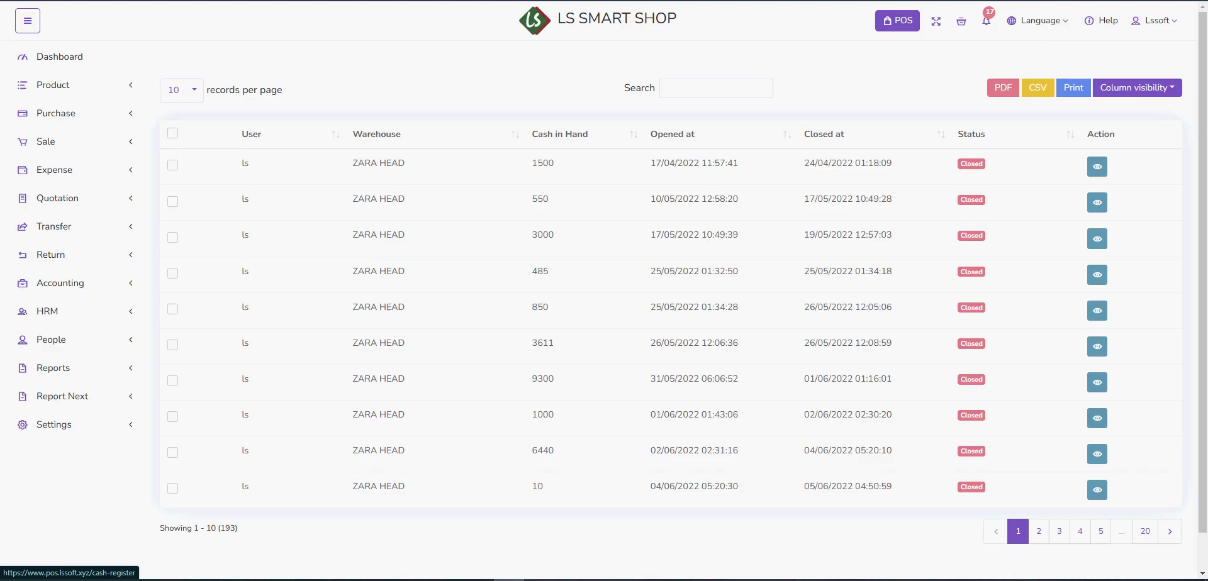
pyautogui.click(960, 21)
pyautogui.scroll(-2, 671, 296)
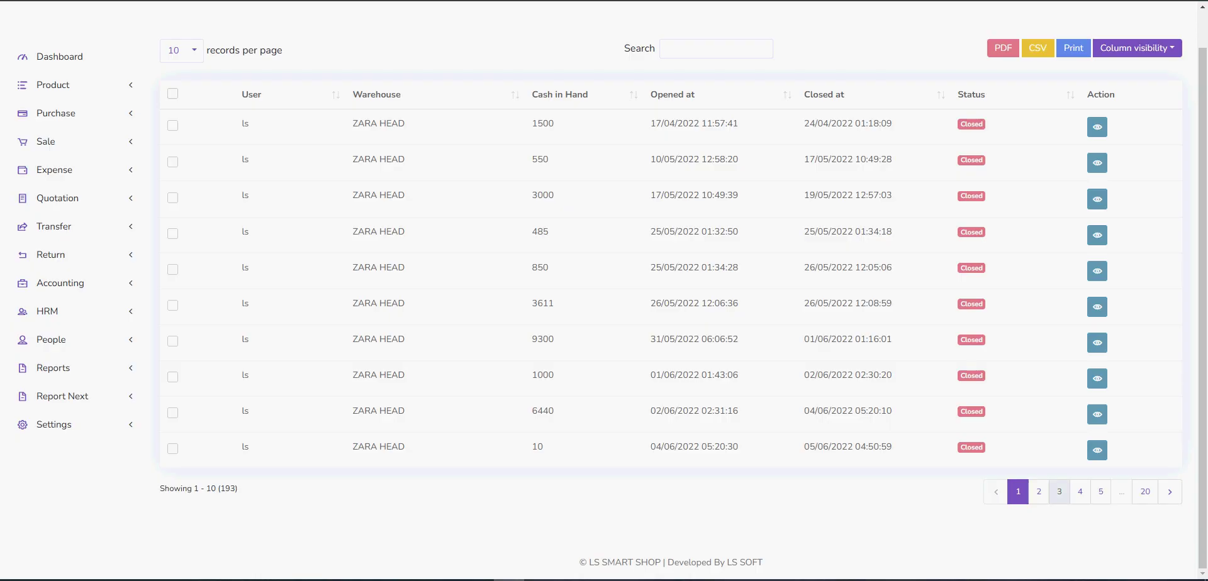
pyautogui.click(1098, 127)
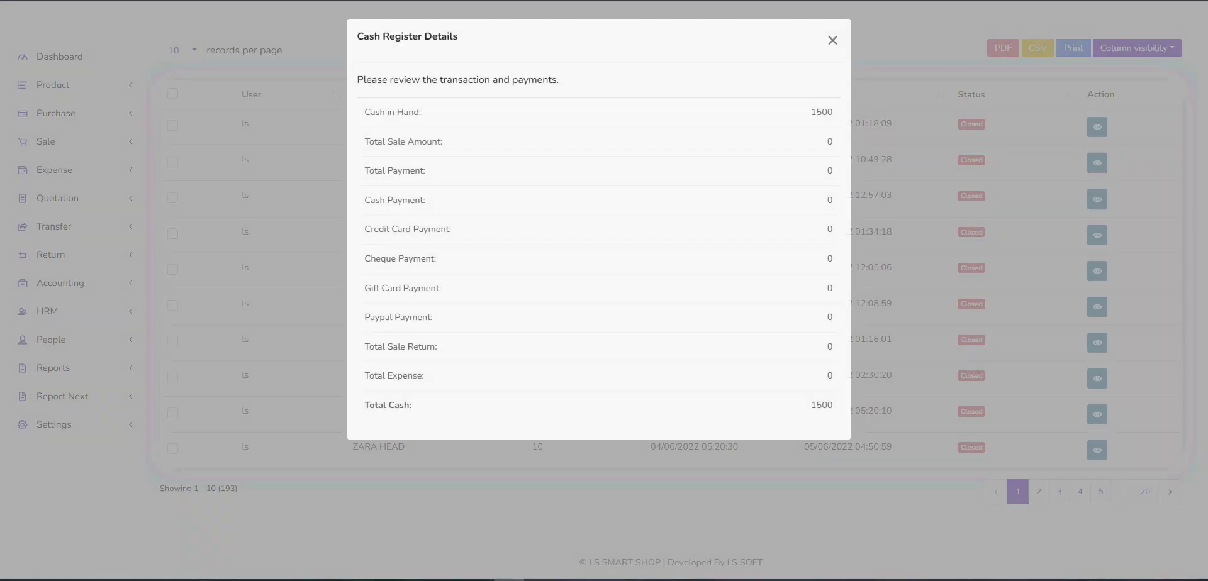
pyautogui.click(832, 40)
pyautogui.scroll(2, 671, 290)
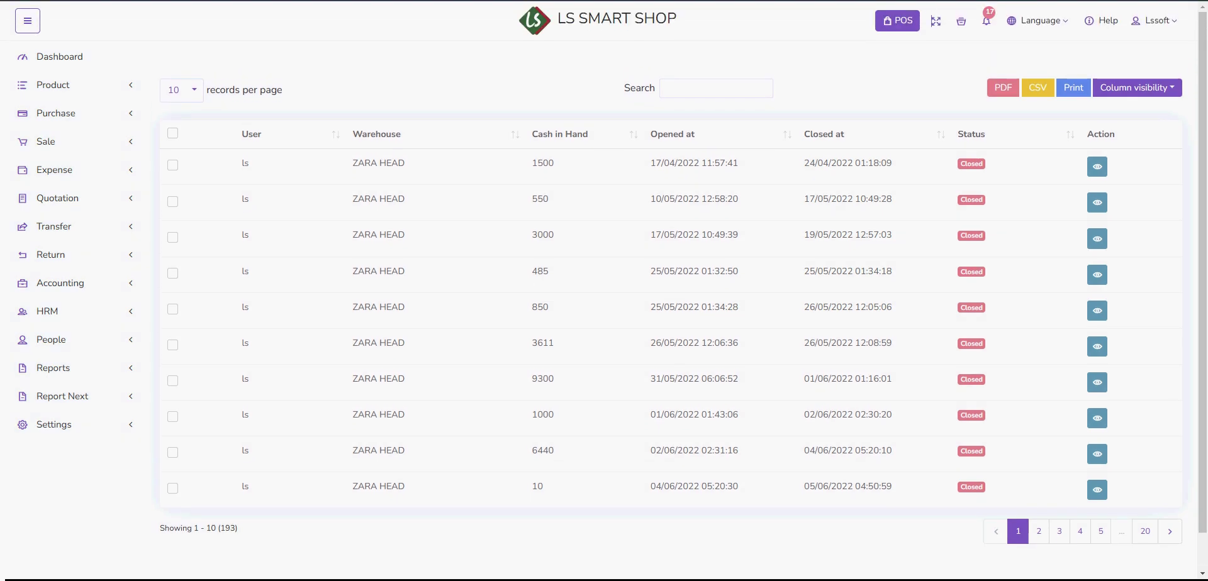
pyautogui.scroll(-2, 671, 289)
pyautogui.scroll(2, 670, 289)
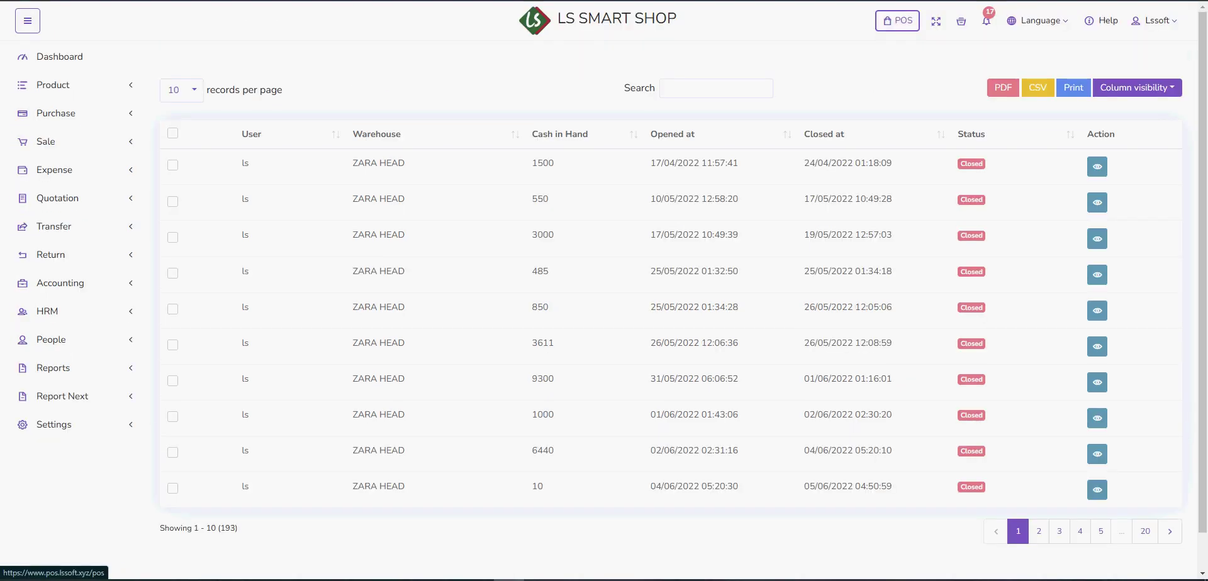
# - Open the POS screen, dismiss the Add Cash Register form and show the second page of products
pyautogui.click(897, 21)
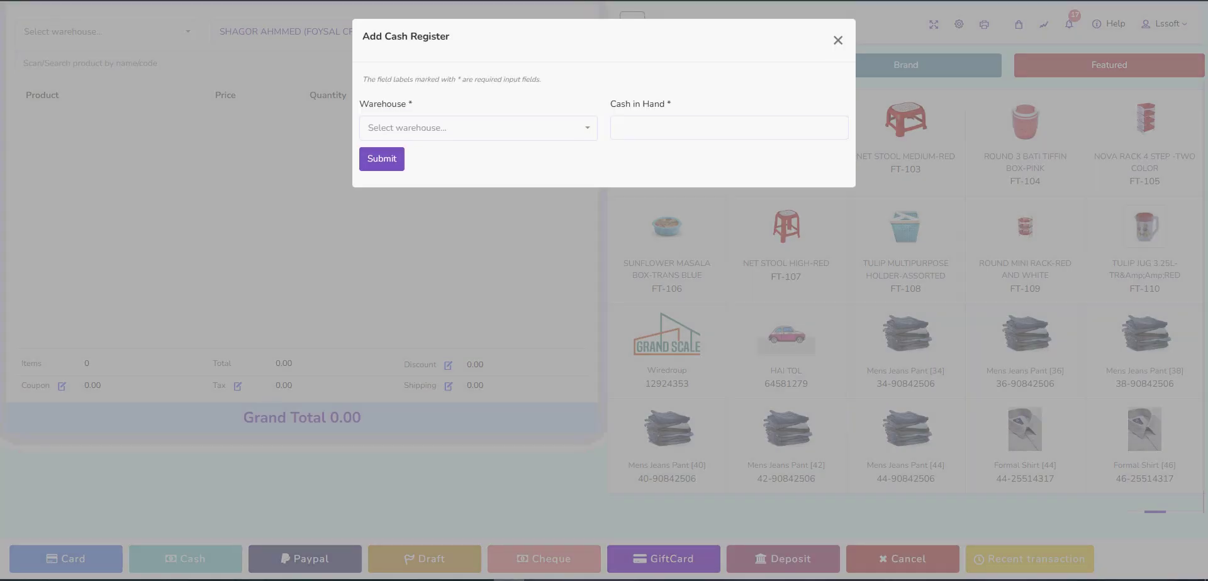
pyautogui.click(838, 40)
pyautogui.scroll(-1, 668, 302)
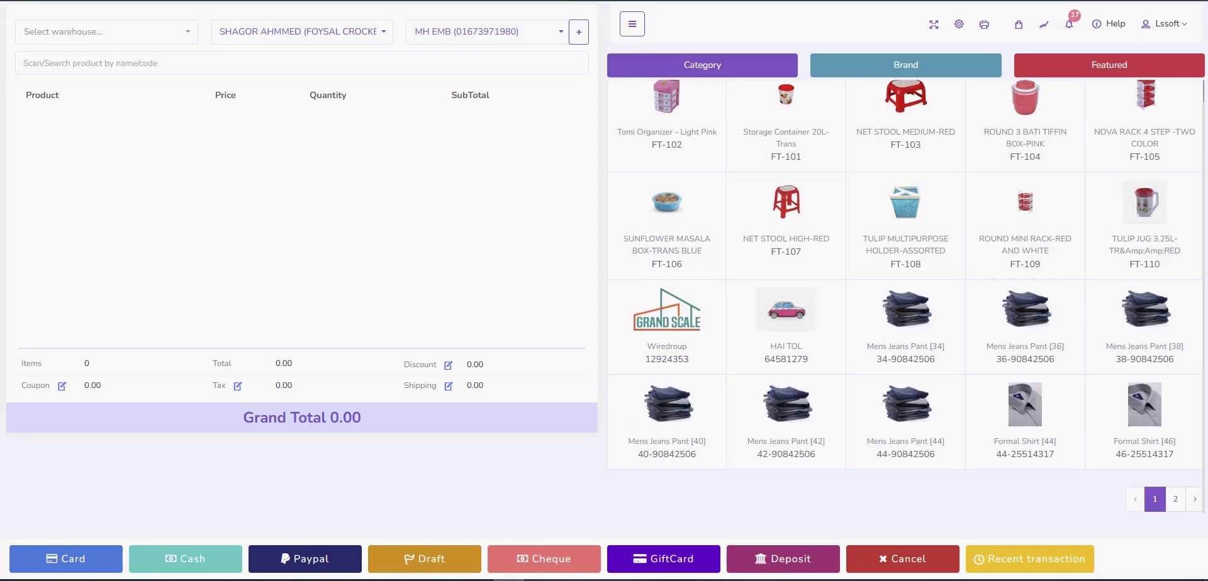
pyautogui.click(1175, 499)
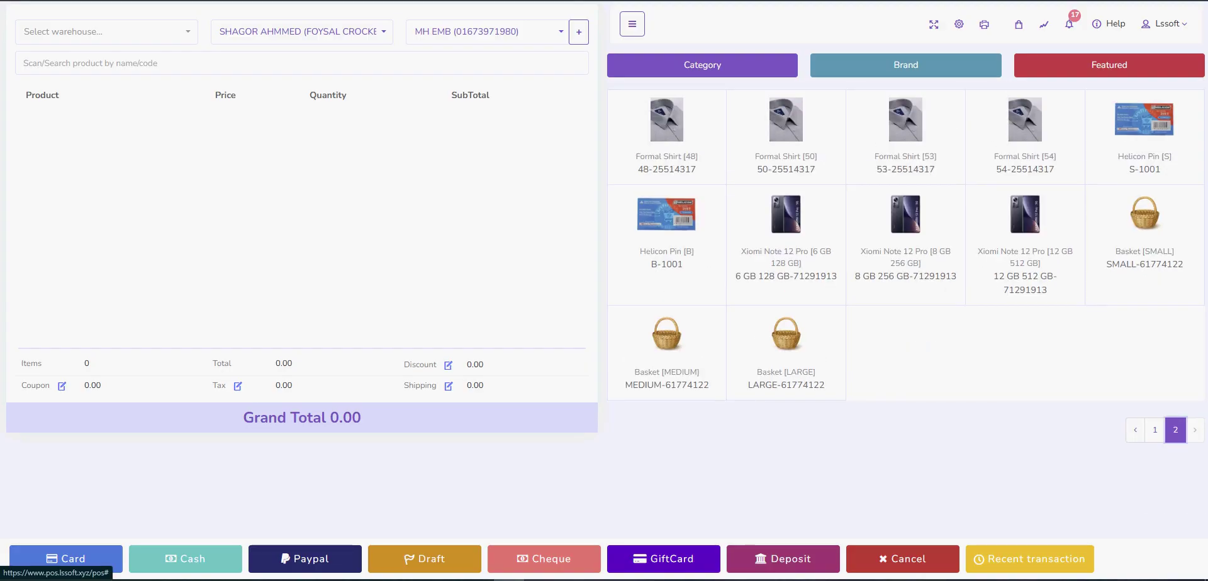
# - View the Finalize Sale form for a Deposit payment, check the available payment methods, and close the form
pyautogui.click(783, 559)
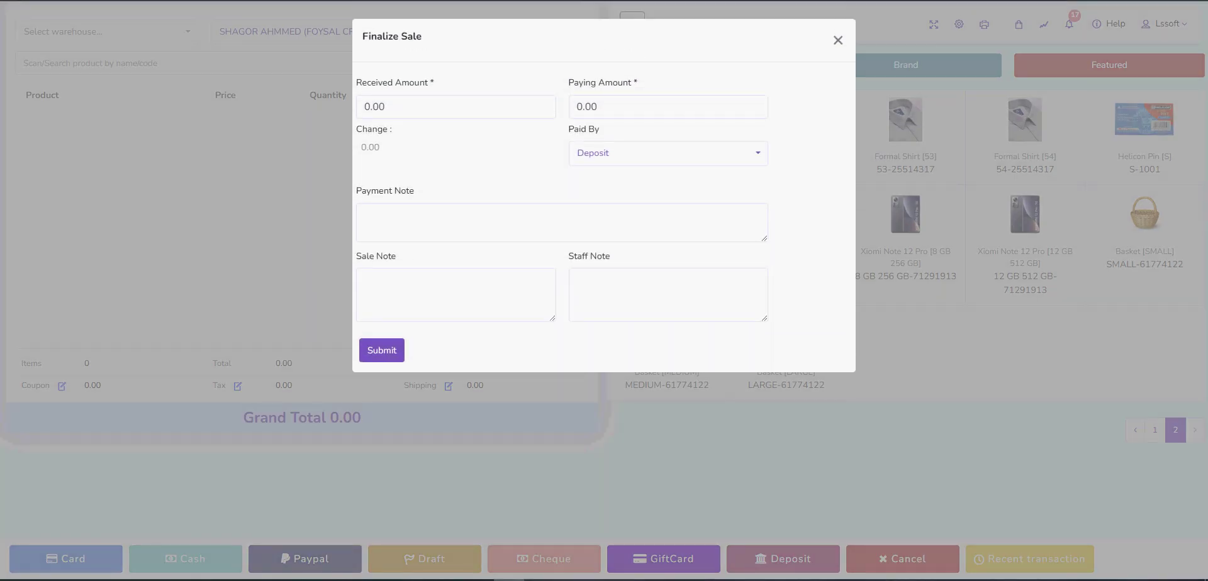
pyautogui.click(753, 155)
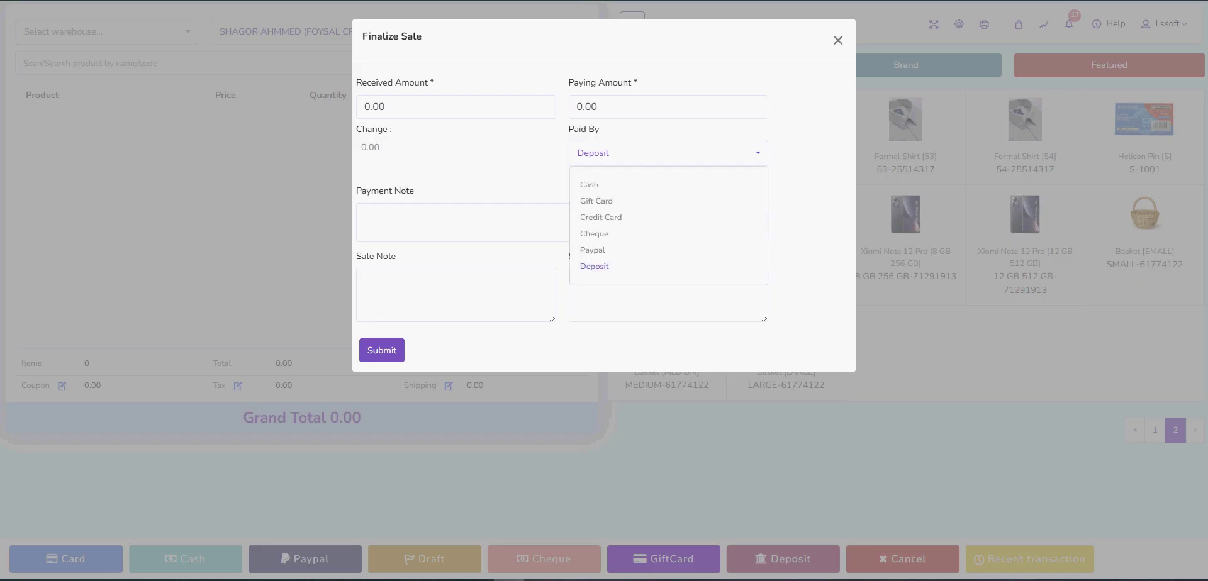
pyautogui.click(753, 155)
pyautogui.click(838, 41)
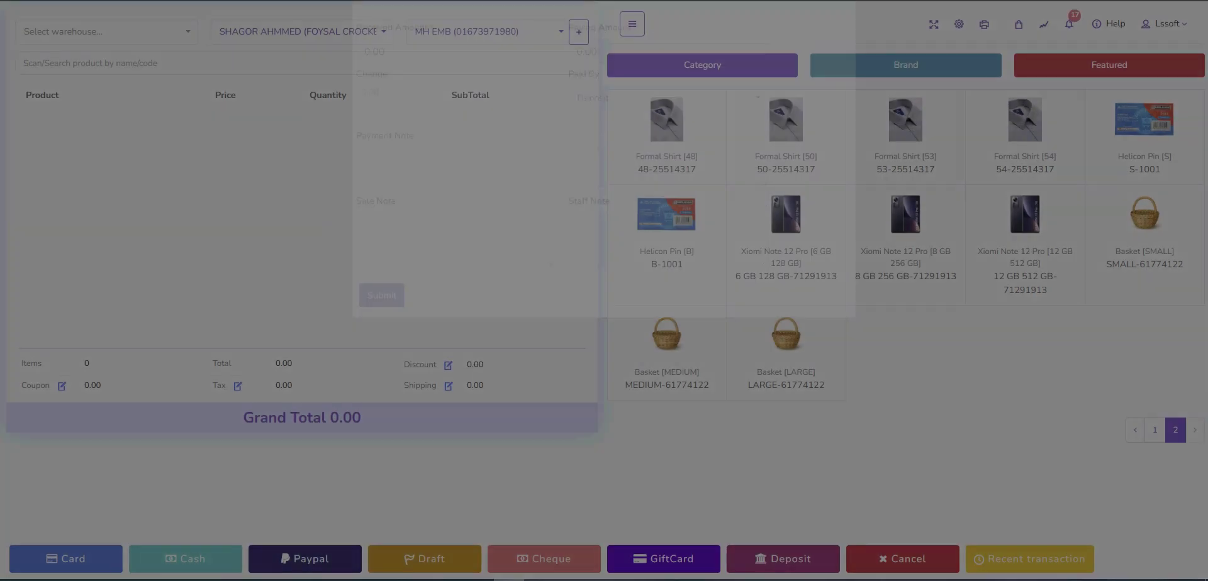
# - View the recent transactions, comparing the Sale and Draft lists, and close the overview
pyautogui.click(1030, 559)
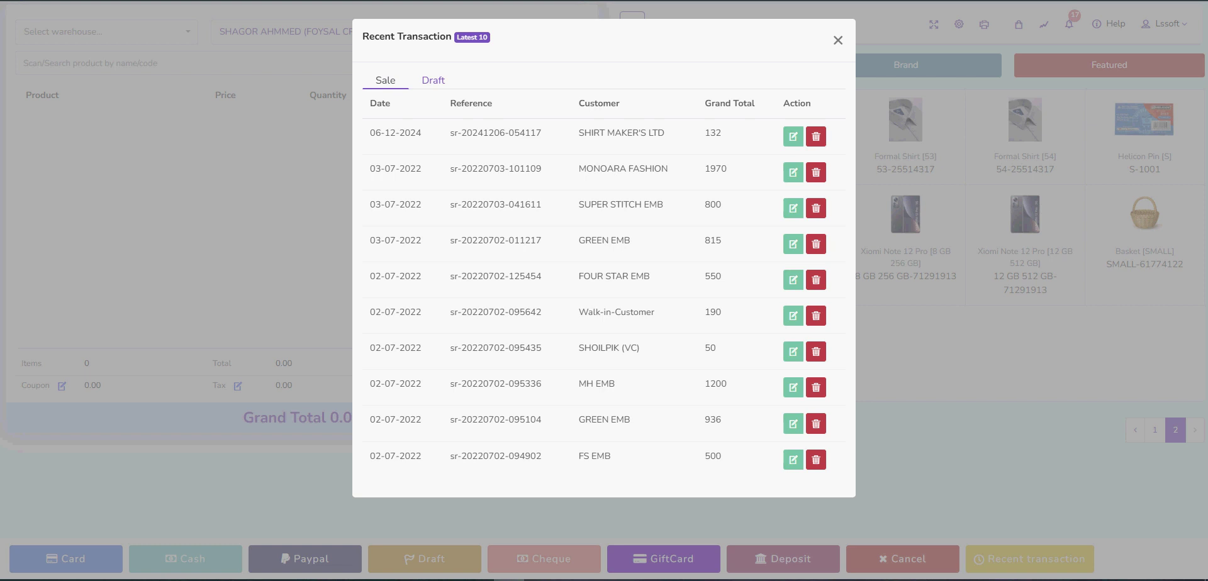
pyautogui.click(433, 80)
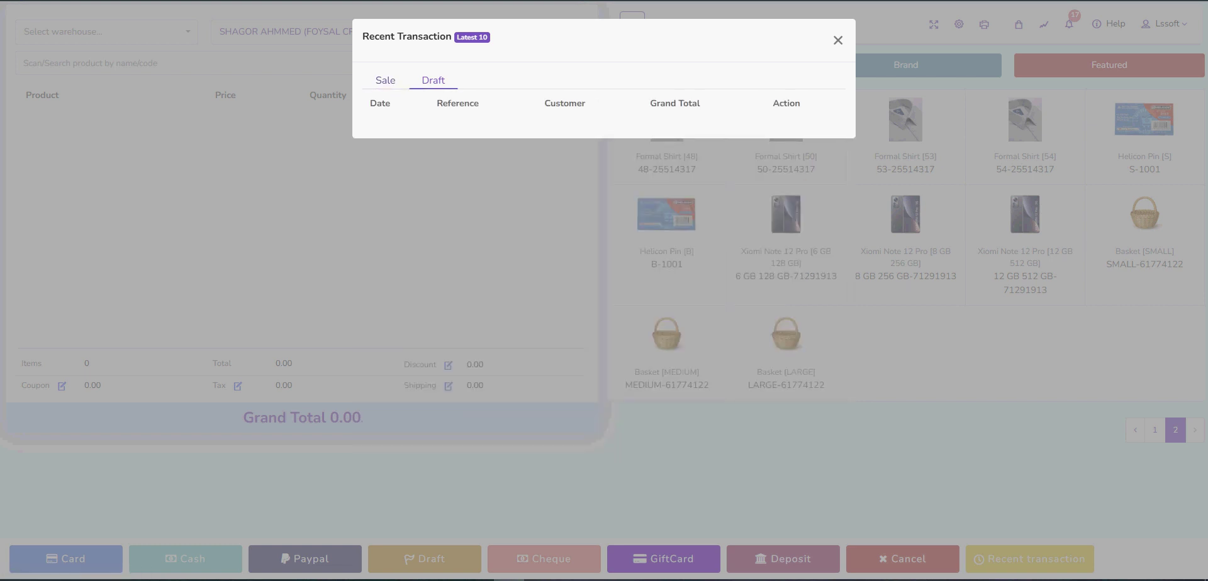
pyautogui.click(385, 80)
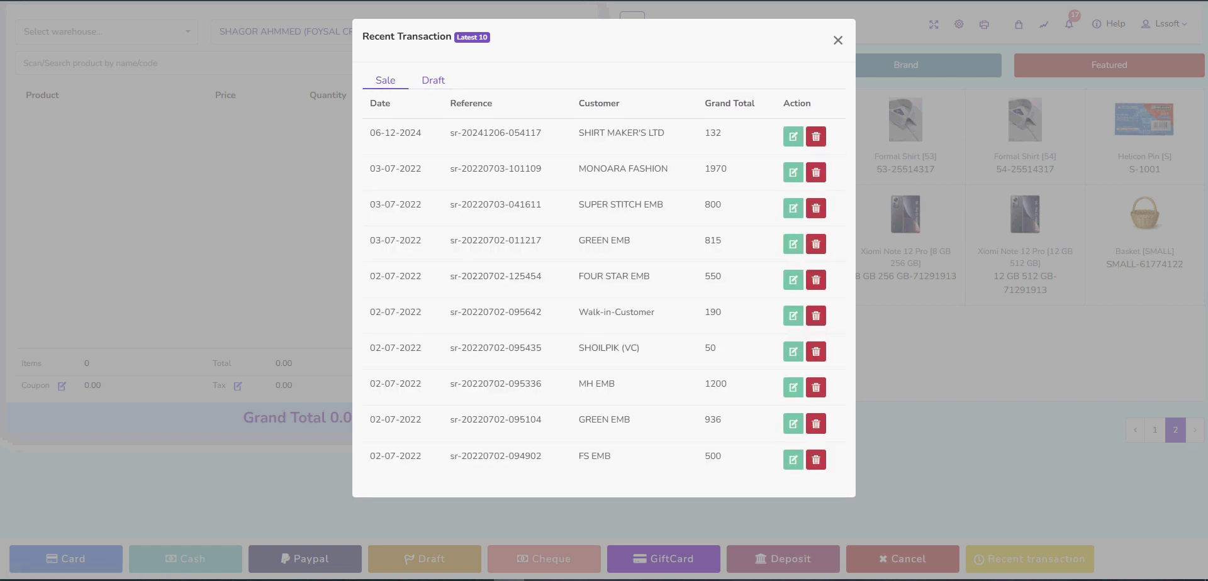
pyautogui.click(433, 80)
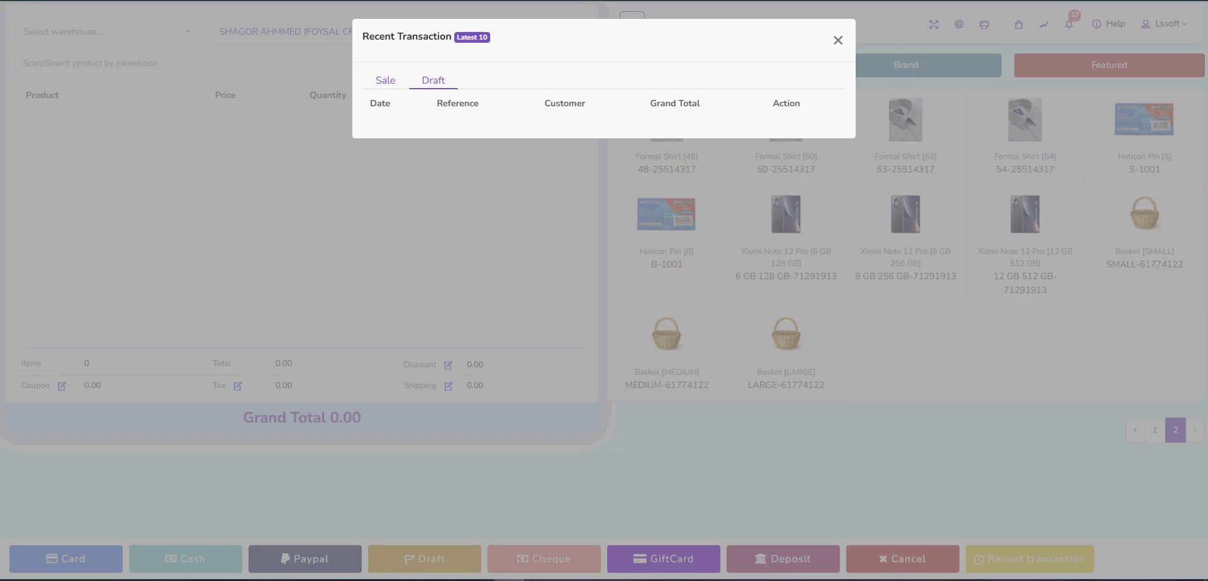
pyautogui.click(837, 41)
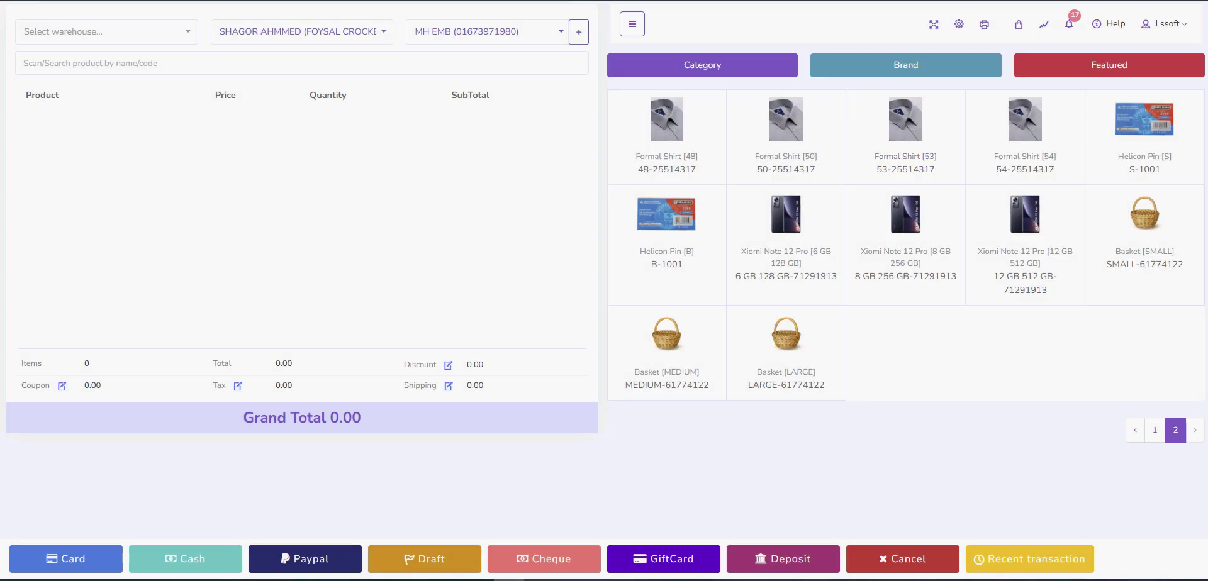
# - View the Finalize Sale forms for the Gift Card and Cheque payment methods, closing each without submitting
pyautogui.click(663, 559)
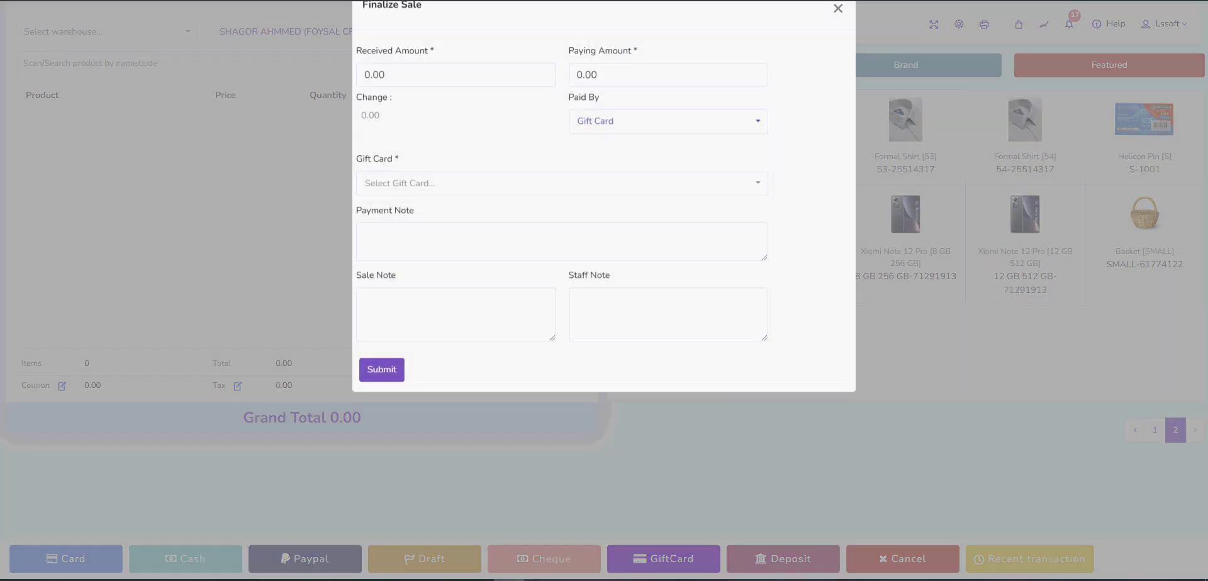
pyautogui.click(838, 40)
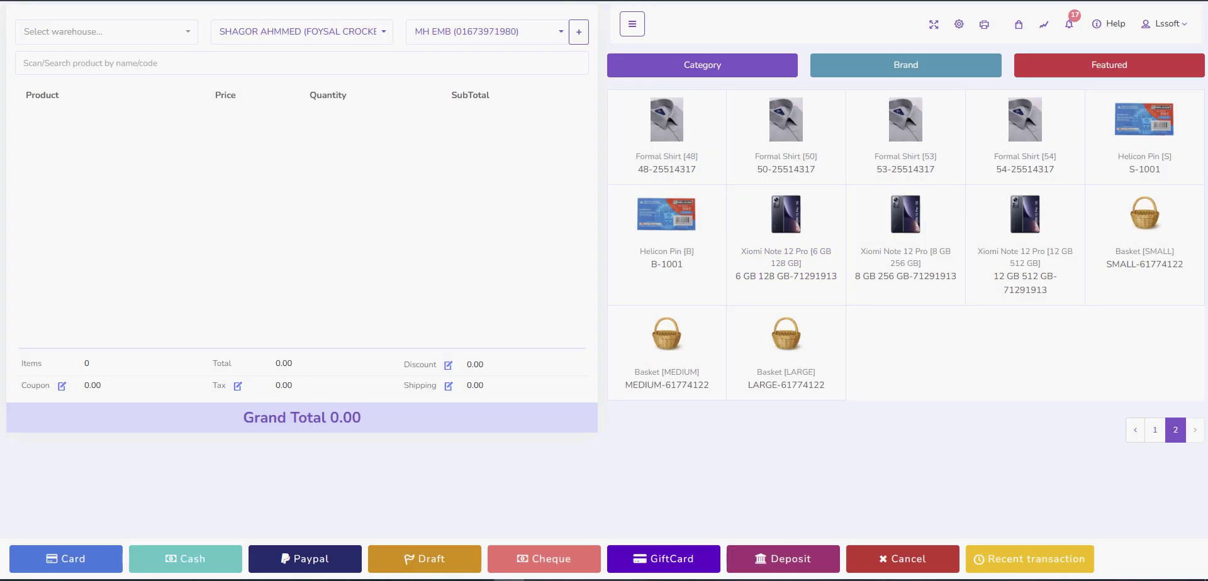
pyautogui.click(544, 558)
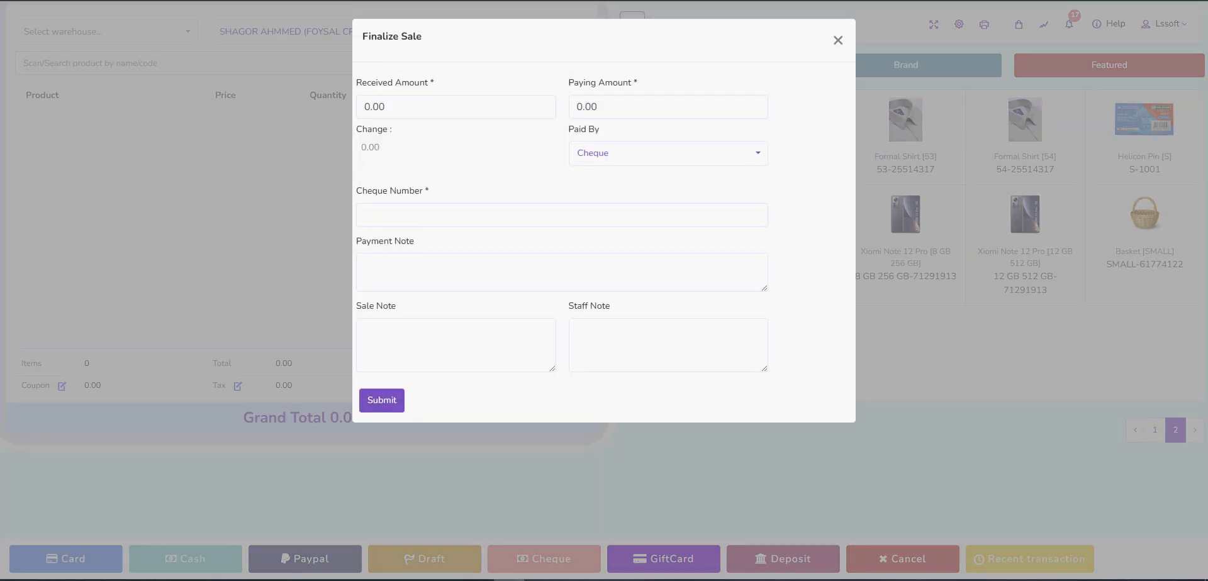
pyautogui.click(837, 40)
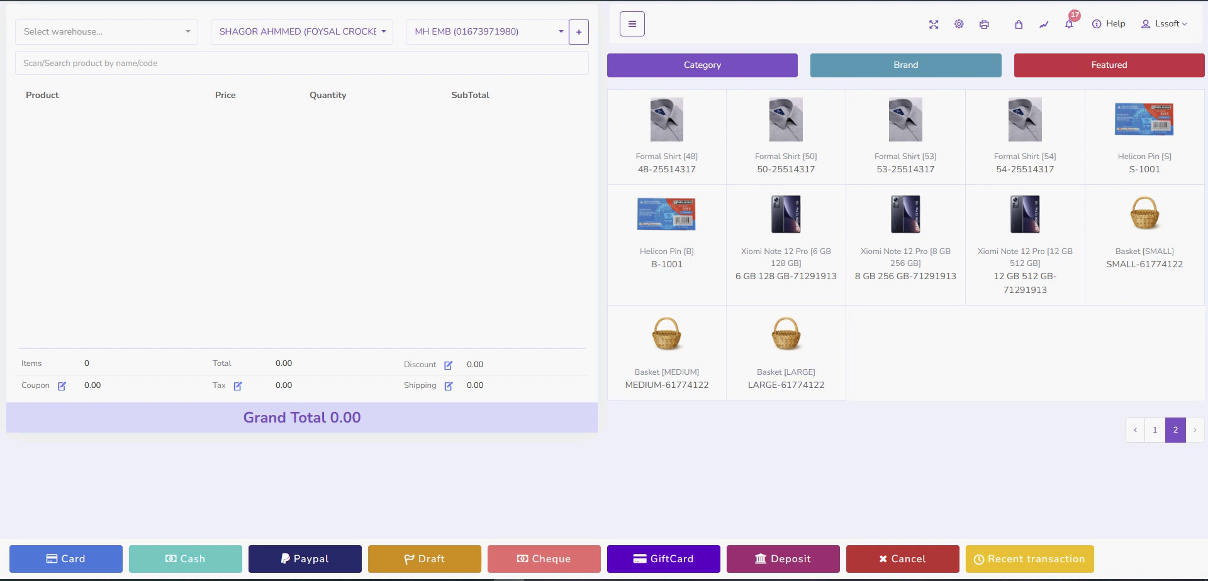
# - Return to the dashboard and review its charts, recent transactions and best-seller lists
pyautogui.click(632, 24)
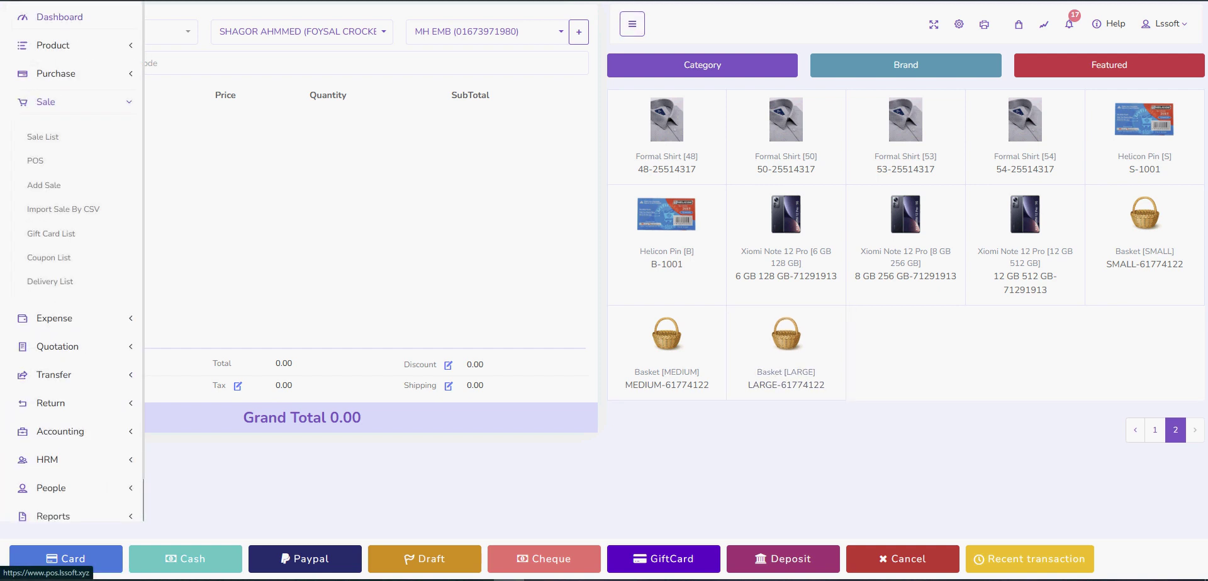
pyautogui.click(59, 17)
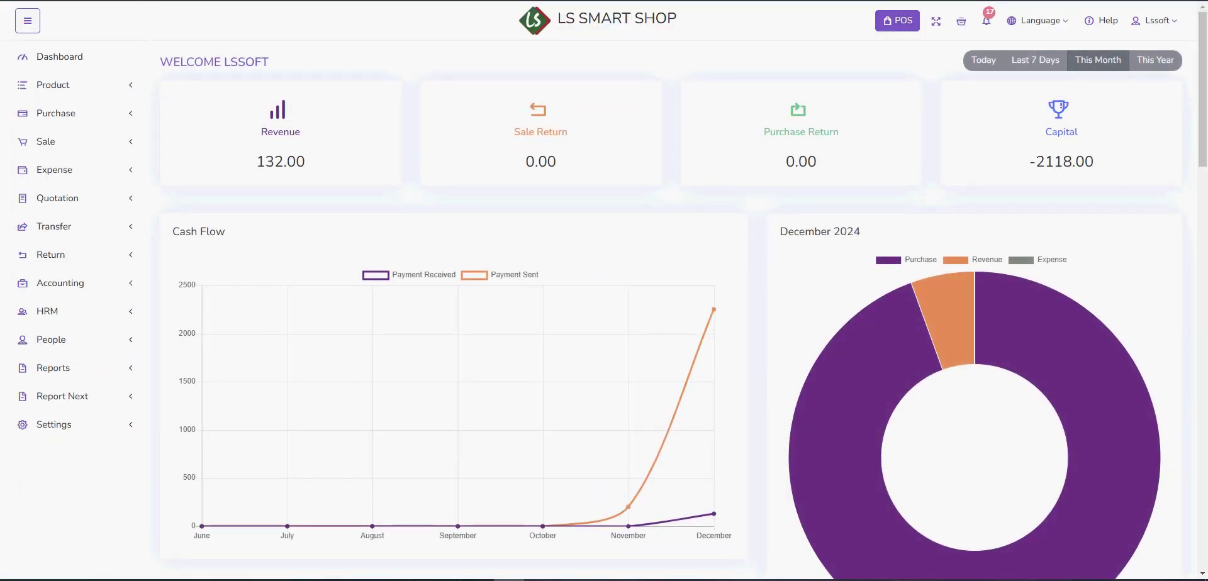
pyautogui.scroll(-14, 629, 315)
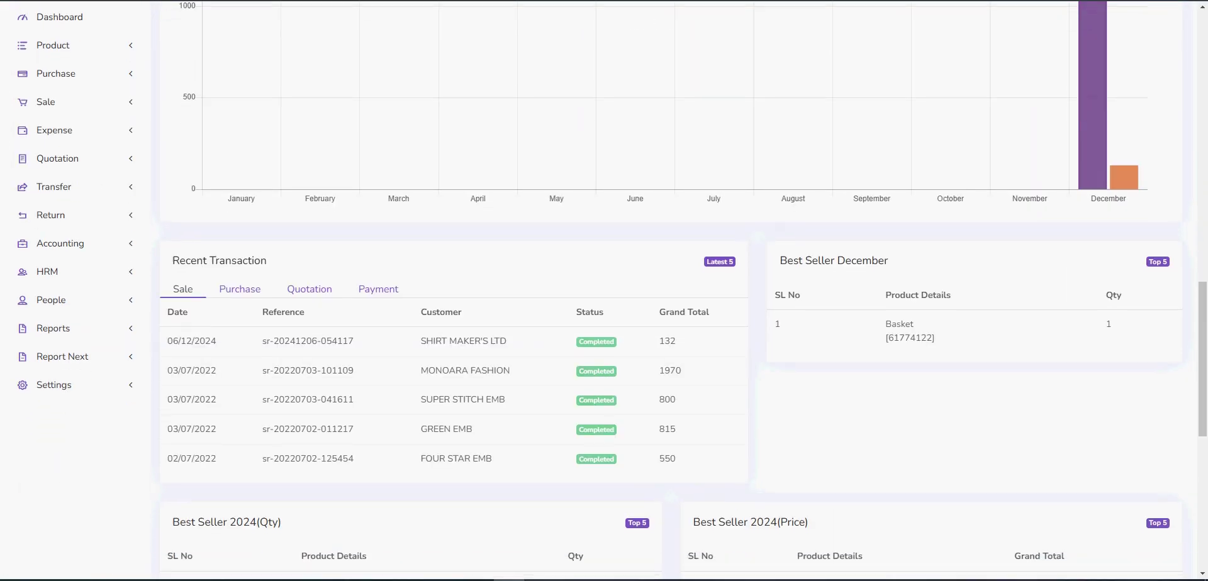
pyautogui.scroll(-8, 629, 315)
pyautogui.scroll(7, 629, 314)
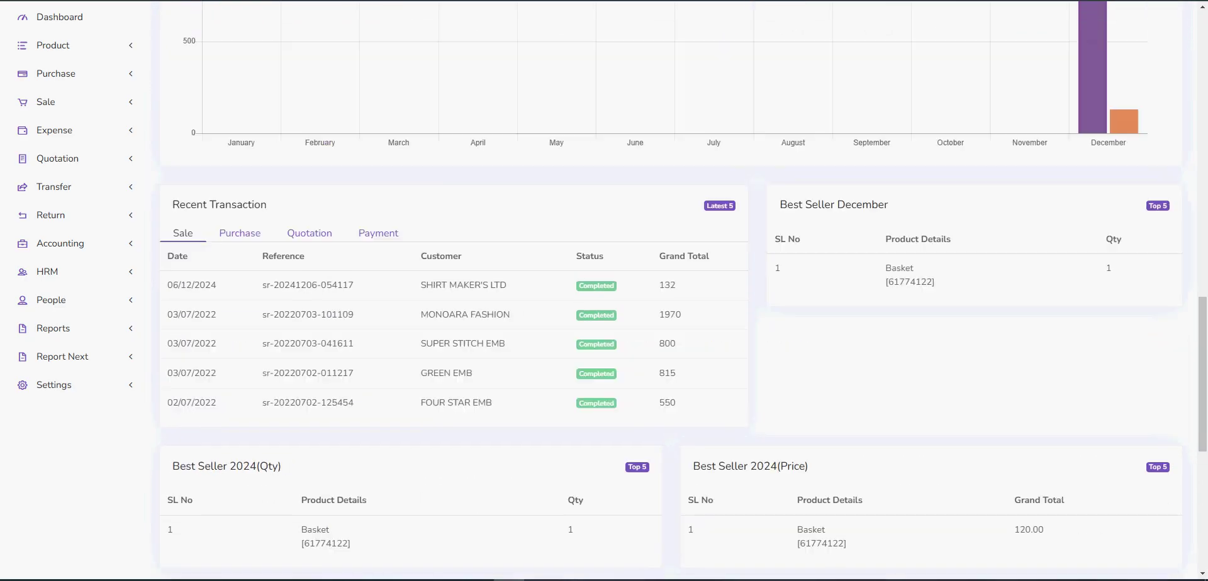
pyautogui.scroll(14, 629, 315)
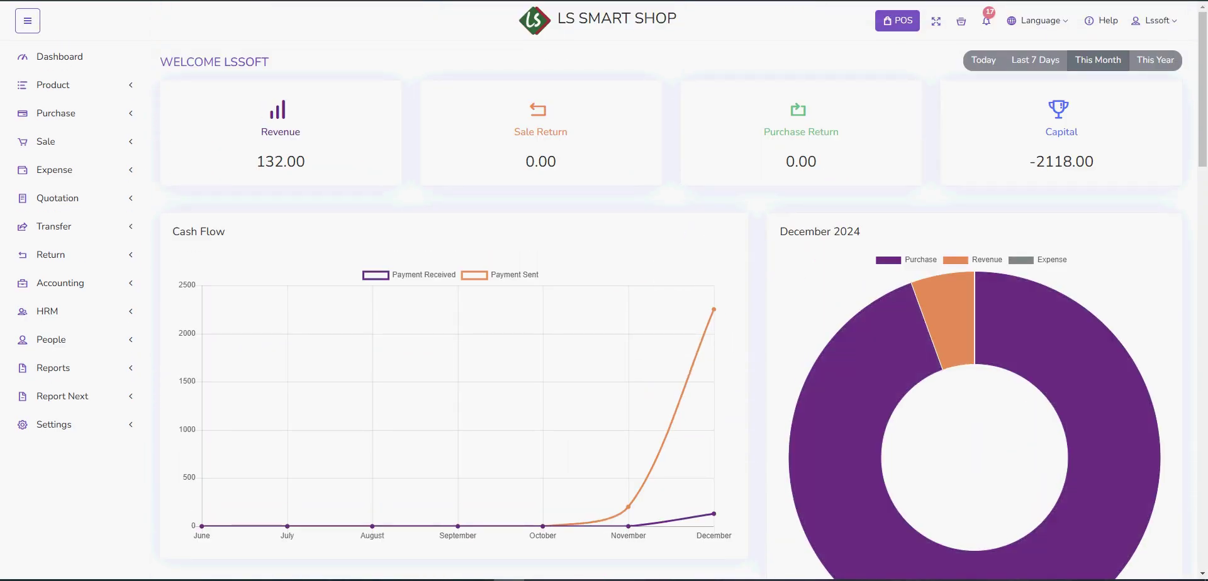